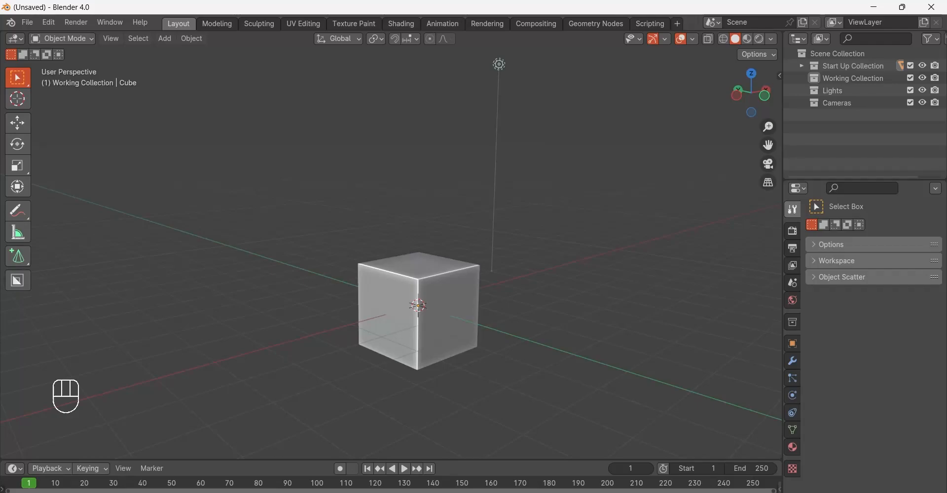
left_click(111, 38)
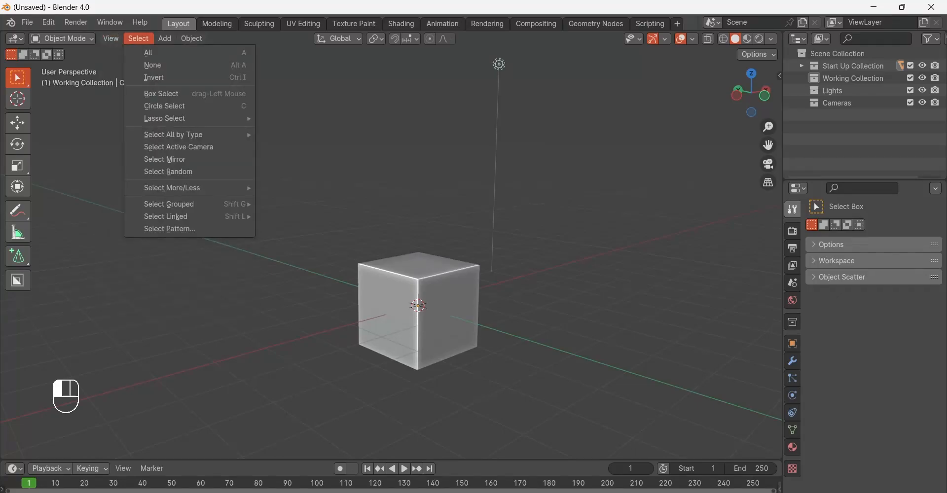
mouse_move(192, 38)
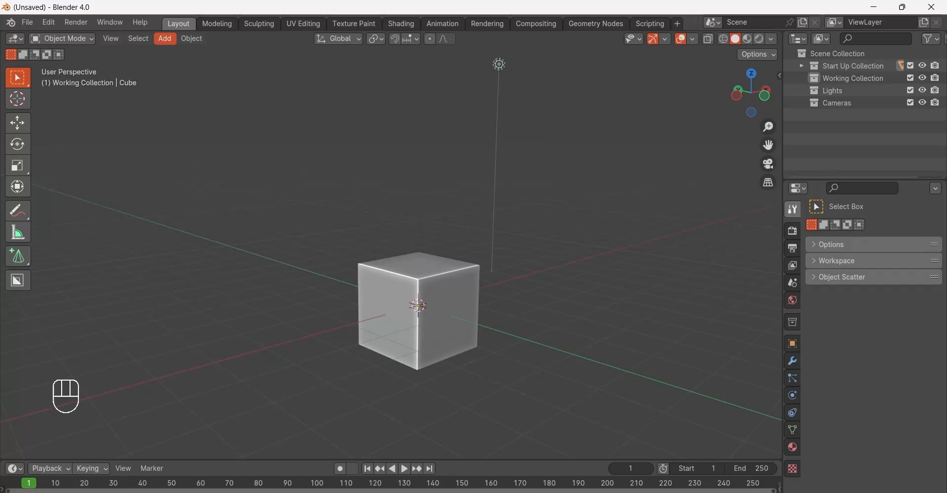
Add an Ico Sphere mesh at the world origin.
left_click(165, 38)
left_click(165, 38)
mouse_move(206, 65)
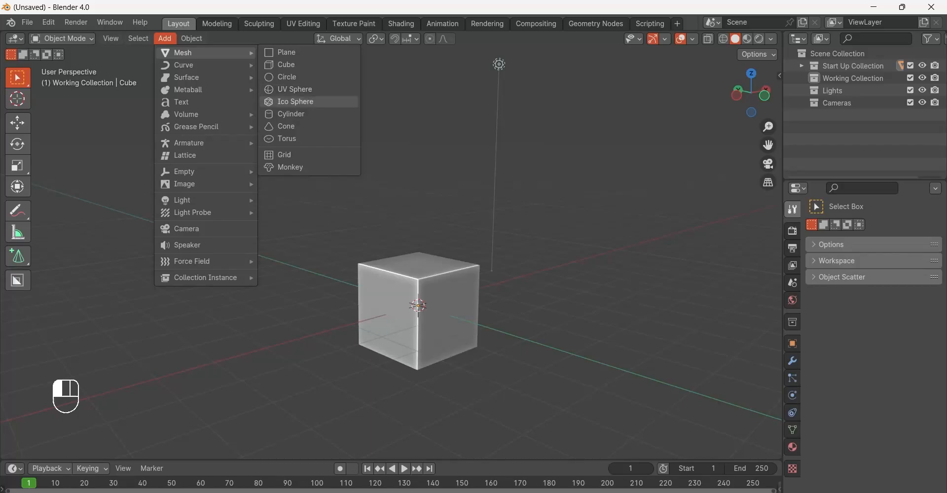
left_click(288, 102)
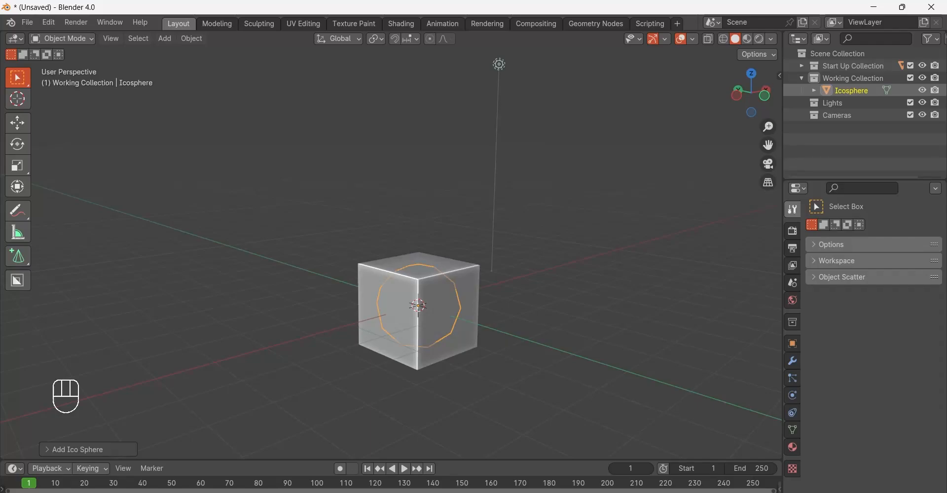
Set the new ico sphere's radius to 2.54 m and its X location to 6.08 m.
left_click(48, 450)
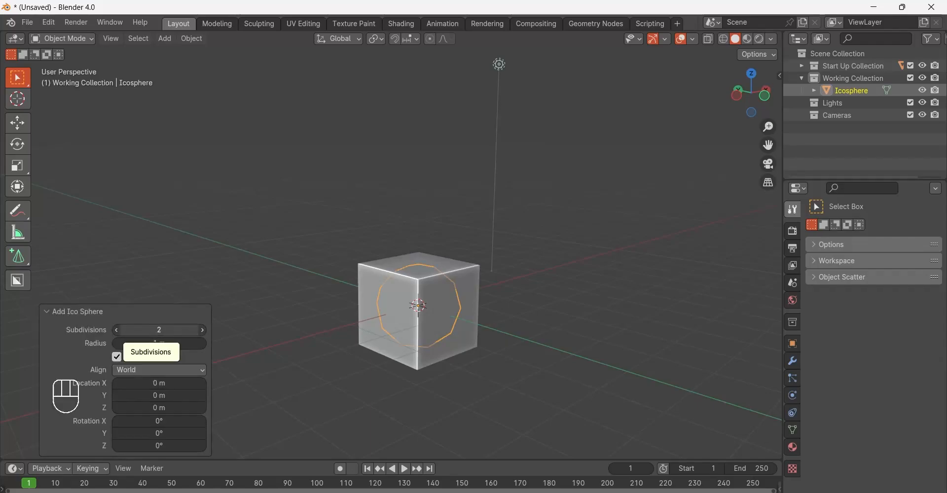
left_click(157, 329)
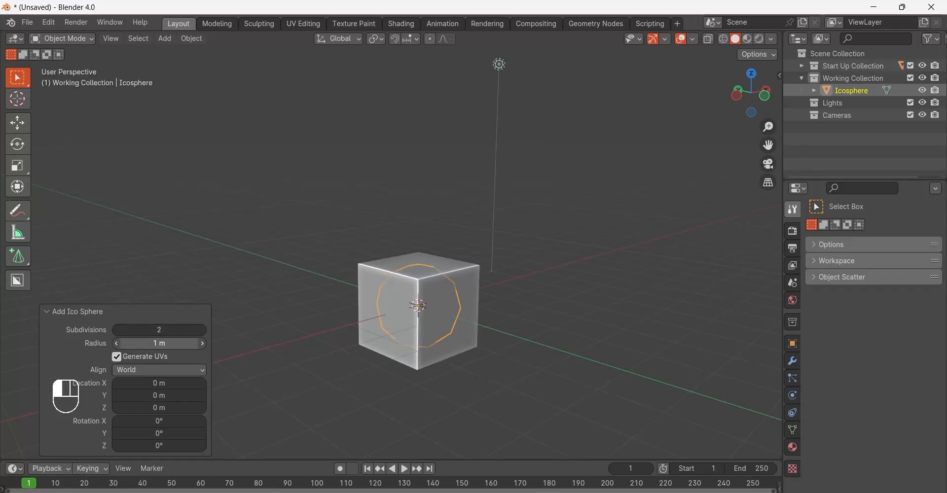
left_click_drag(157, 344, 232, 343)
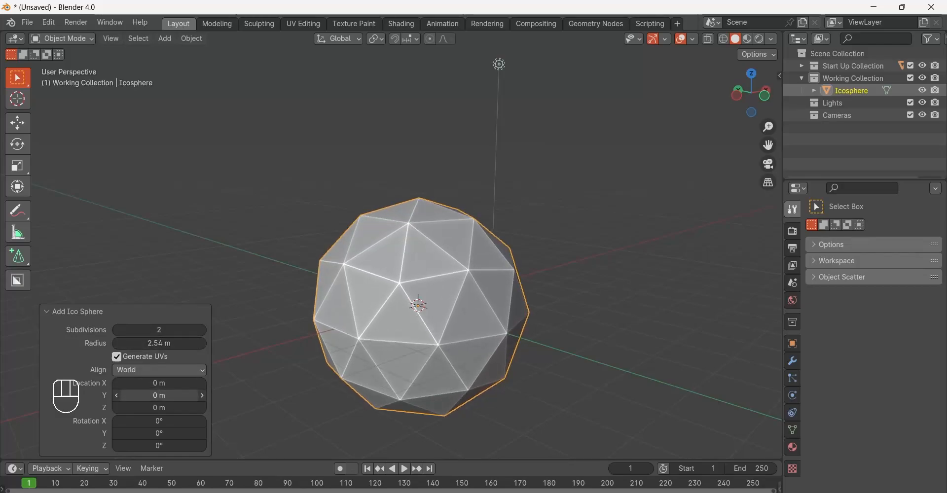
left_click_drag(159, 383, 219, 383)
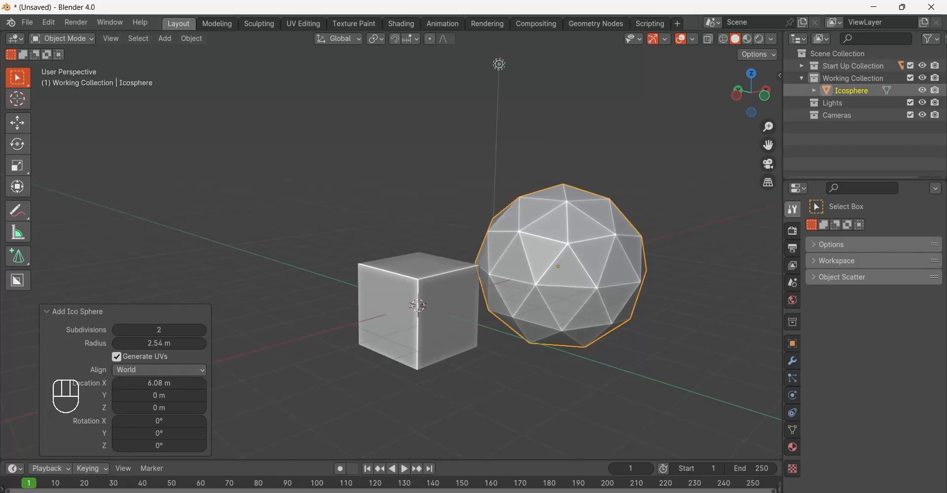
left_click(164, 39)
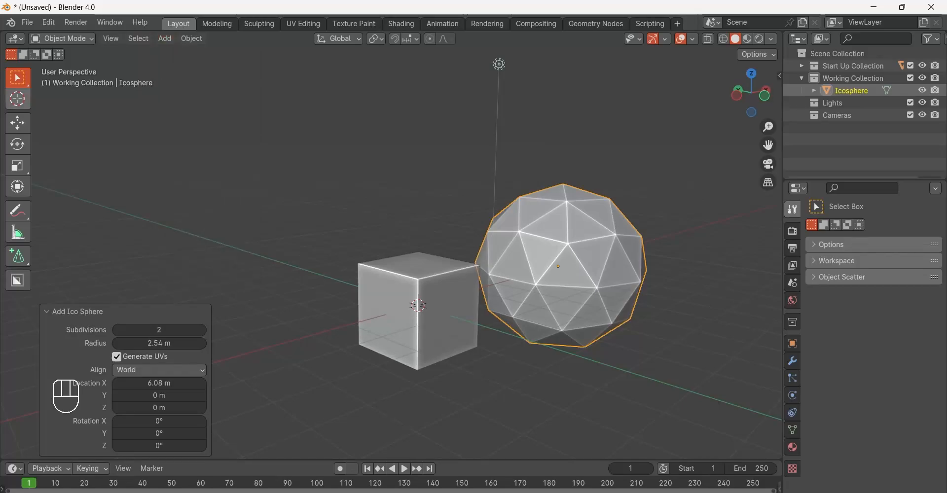
left_click(17, 99)
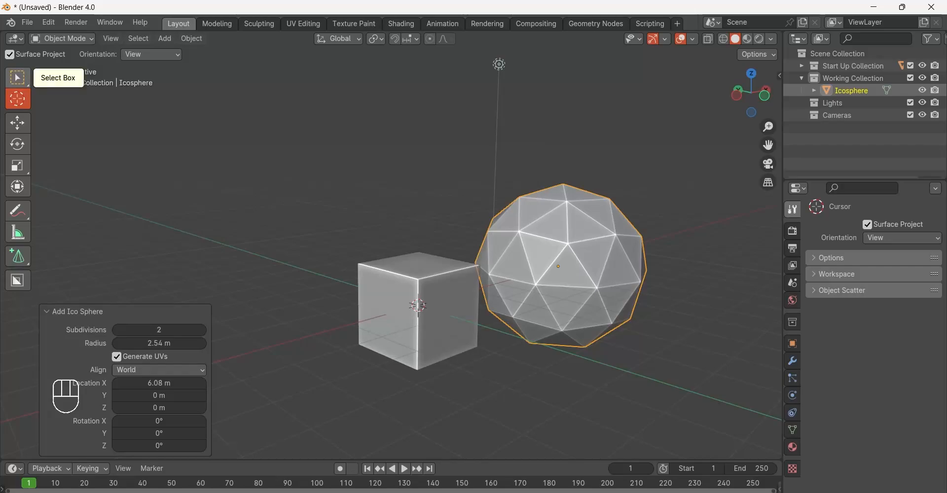
left_click(17, 78)
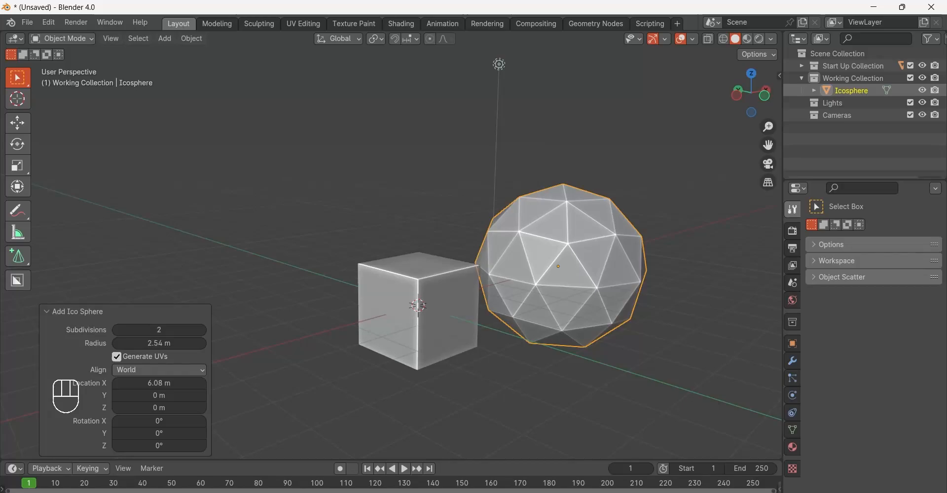
Collapse the ico sphere's creation settings and place the 3D cursor in the empty space left of the cube.
left_click(47, 311)
key("shift")
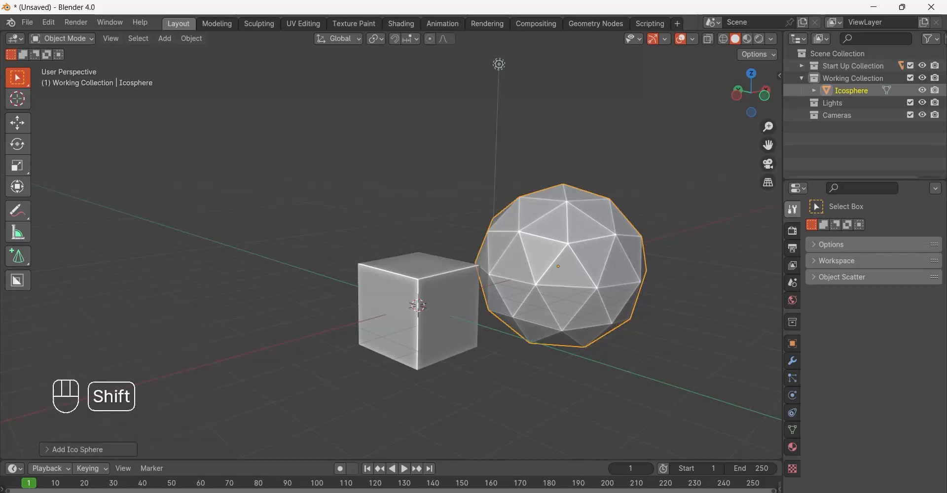
right_click(254, 253, "shift")
right_click(250, 271, "shift")
right_click(169, 303, "shift")
right_click(179, 252, "shift")
right_click(249, 273, "shift")
right_click(191, 315, "shift")
right_click(196, 249, "shift")
right_click(277, 302, "shift")
right_click(134, 342, "shift")
right_click(242, 281, "shift")
right_click(162, 325, "shift")
right_click(159, 248, "shift")
right_click(233, 303, "shift")
right_click(141, 330, "shift")
right_click(176, 271, "shift")
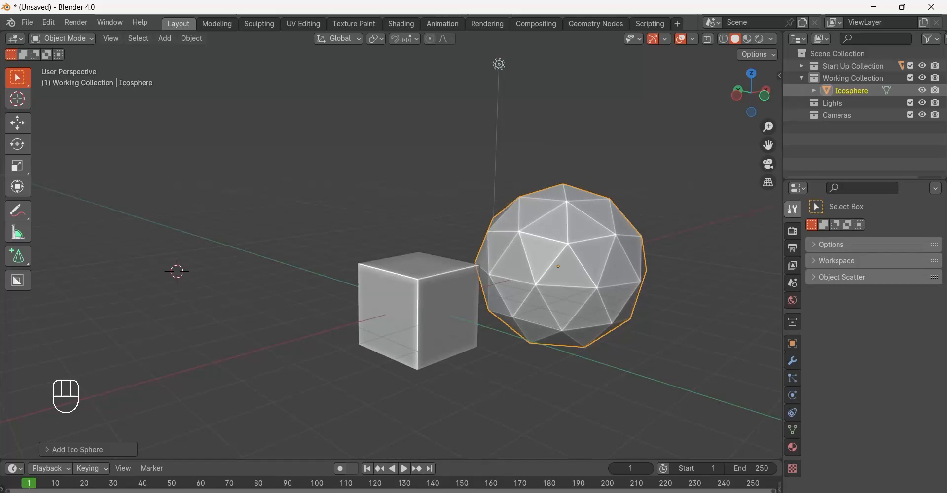
Add a Cube mesh at the 3D cursor.
left_click(165, 38)
key("shift")
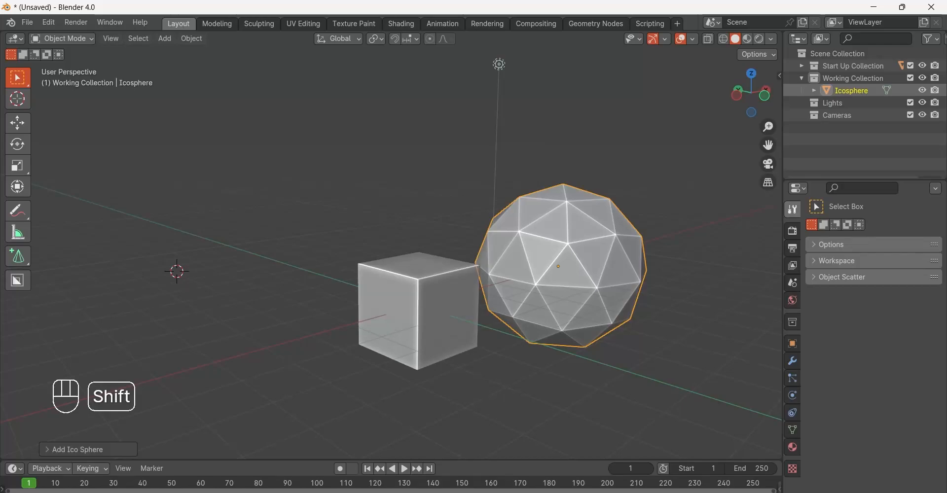
key("shift+a")
mouse_move(177, 269)
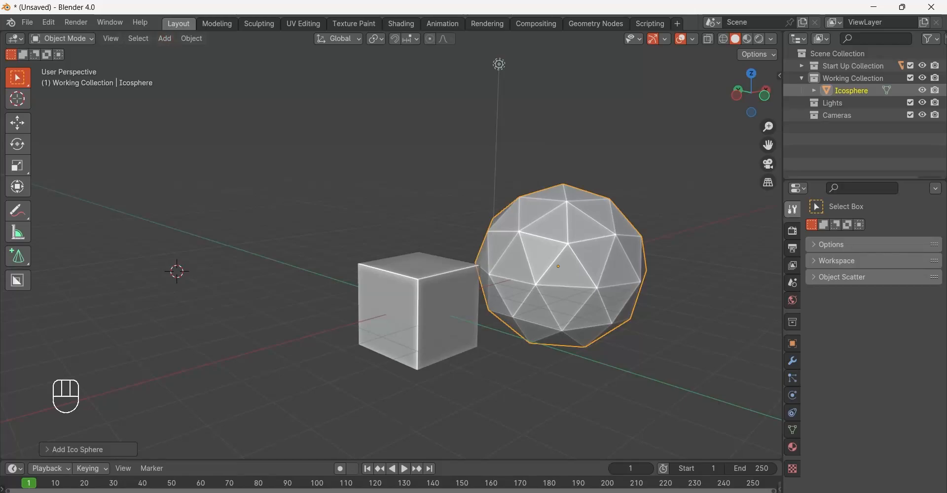
key("shift+a")
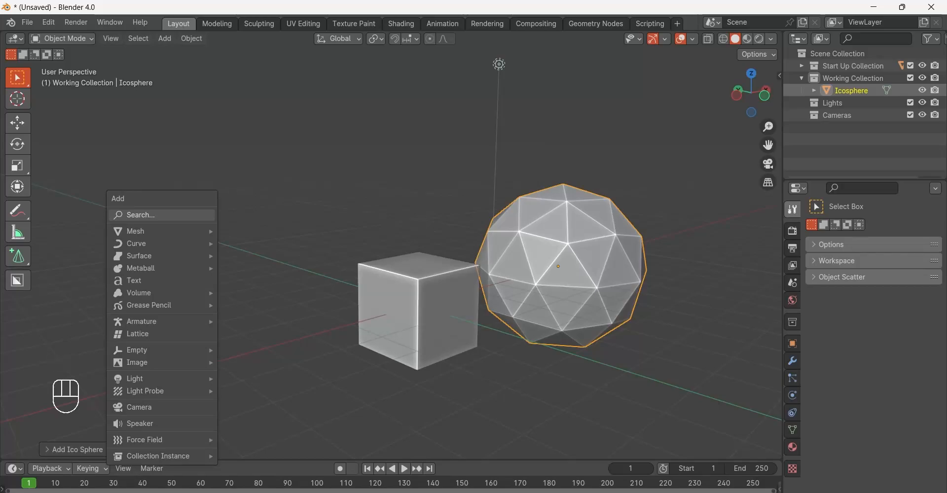
mouse_move(148, 231)
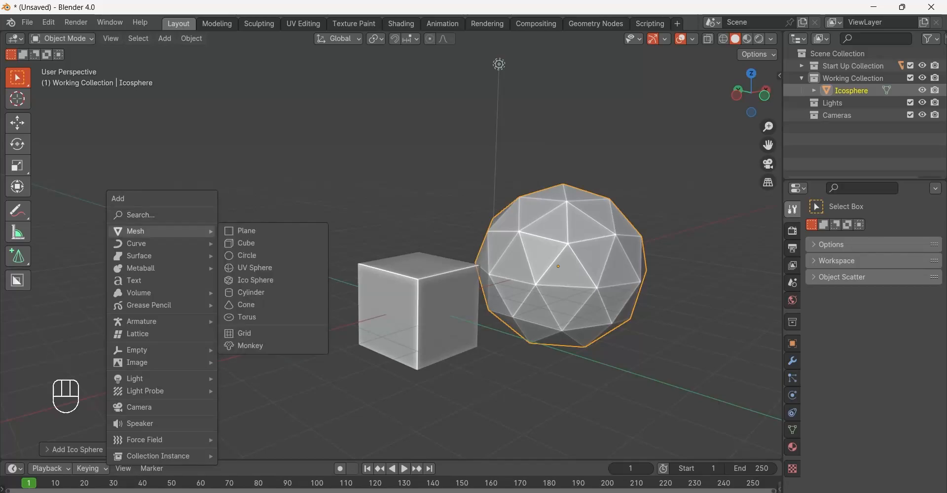
left_click(247, 243)
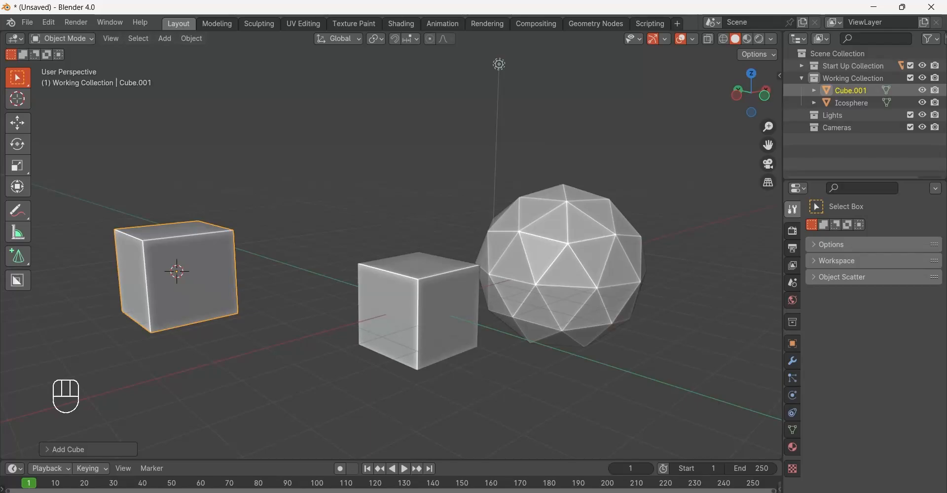
Place the 3D cursor in the empty space in front of and between the two cubes and add a UV Sphere there.
key("shift")
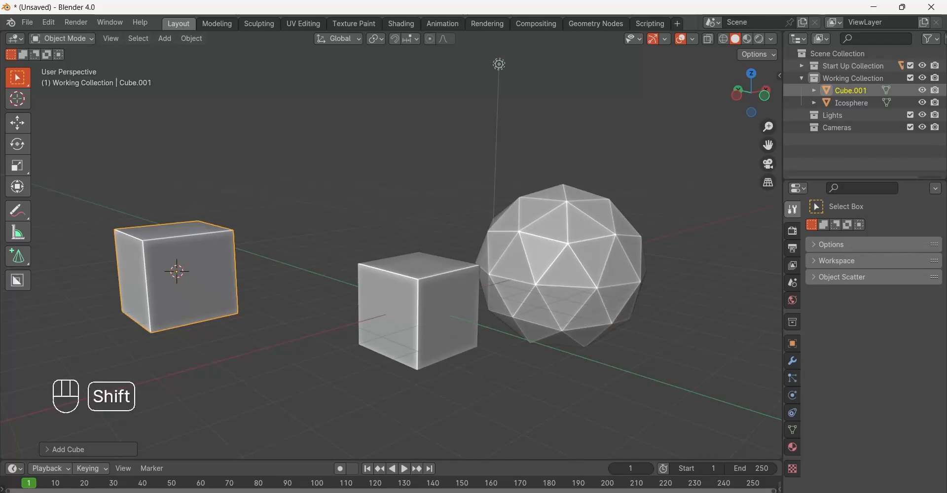
right_click(264, 377, "shift")
key("shift+a")
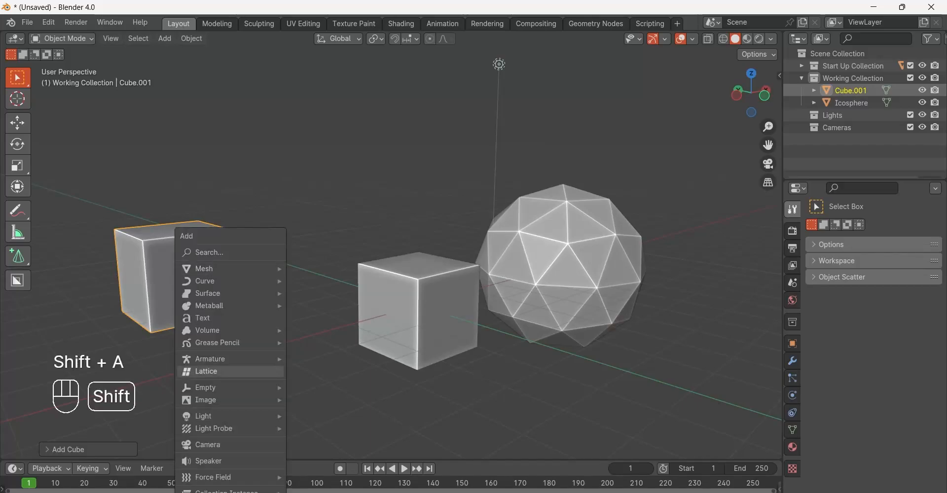
mouse_move(227, 269)
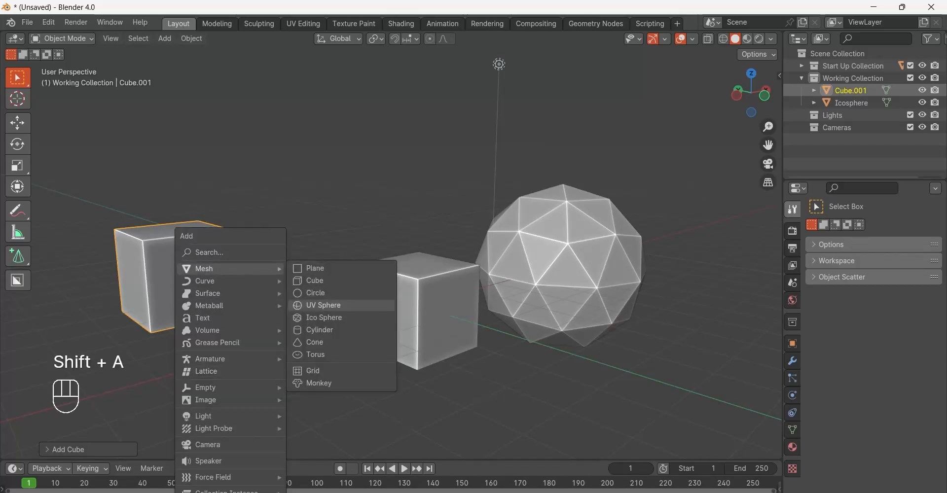
left_click(323, 305)
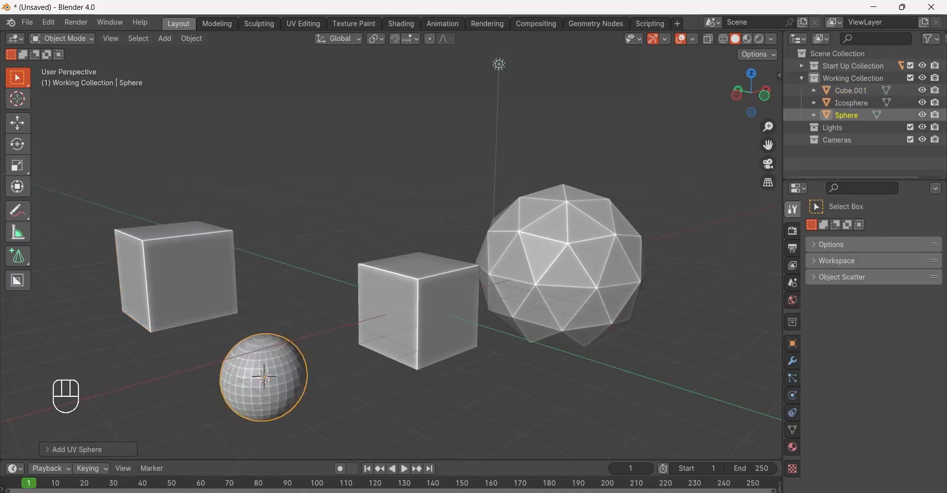
Add a Monkey mesh at the 3D cursor and move it off the UV sphere into the empty space behind the two cubes.
middle_click_drag(325, 306, 329, 337)
key("shift+a")
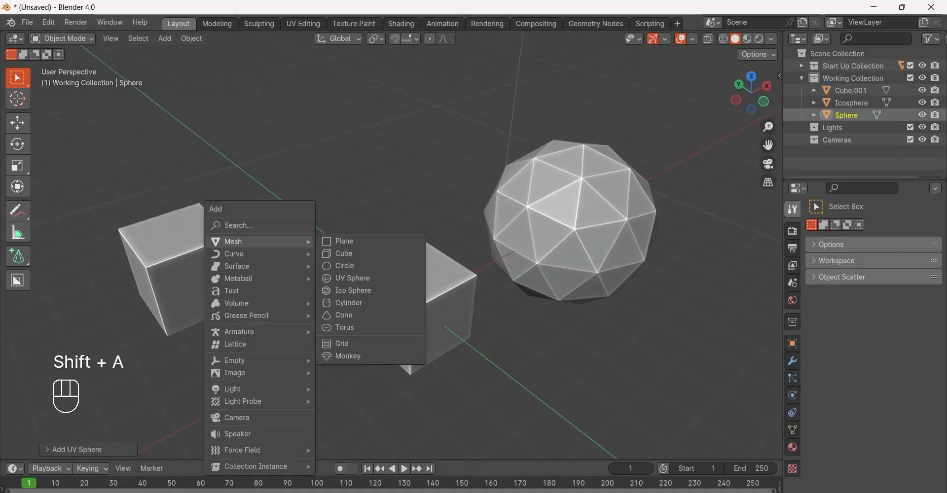
mouse_move(261, 241)
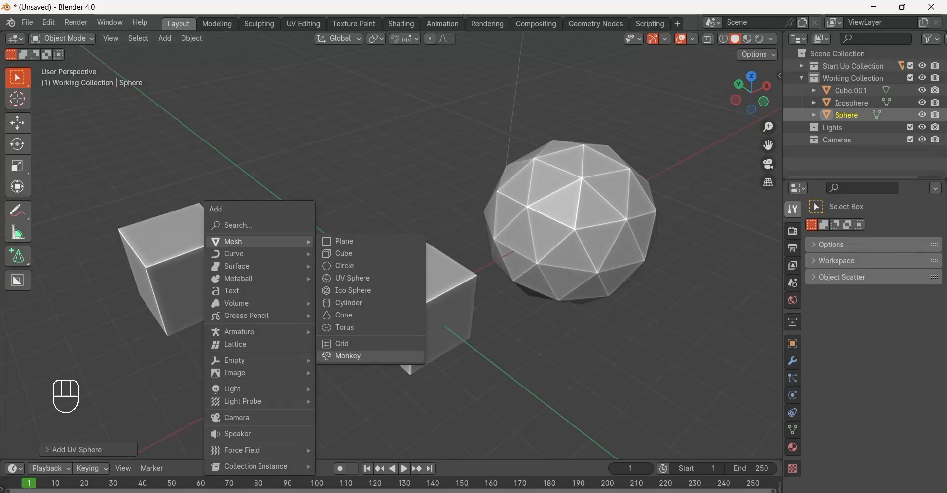
left_click(348, 356)
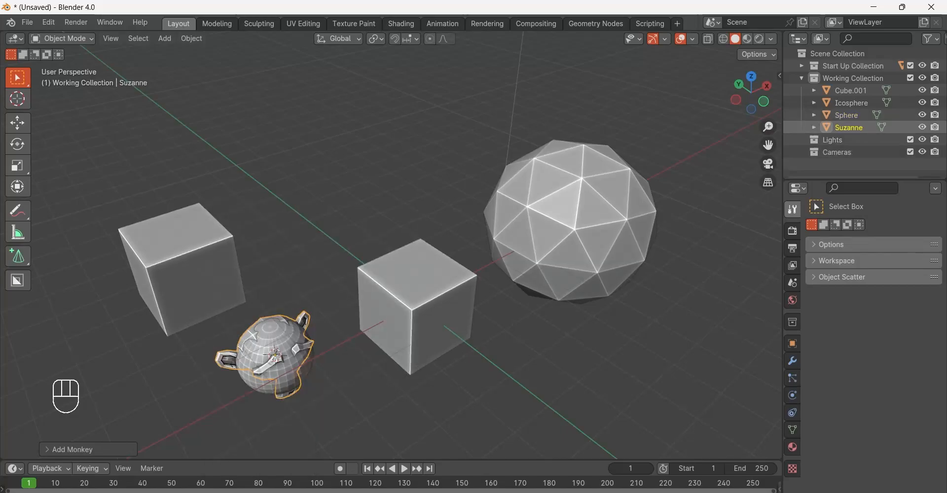
key("g")
left_click(383, 154)
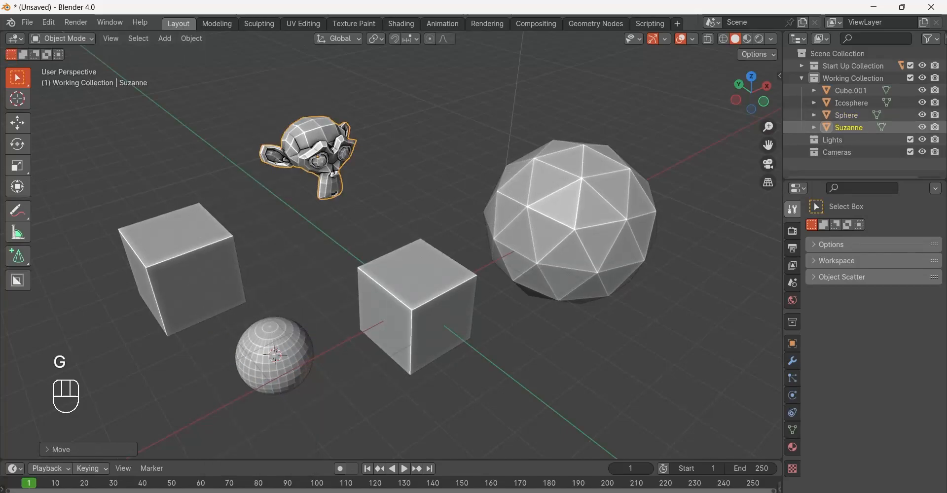
middle_click_drag(383, 153, 448, 189)
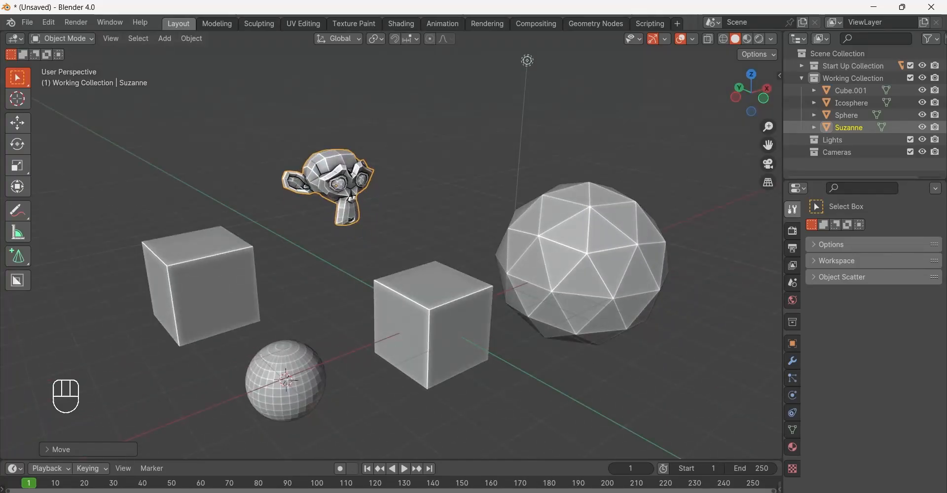
middle_click_drag(313, 165, 338, 181, "shift")
right_click(339, 181)
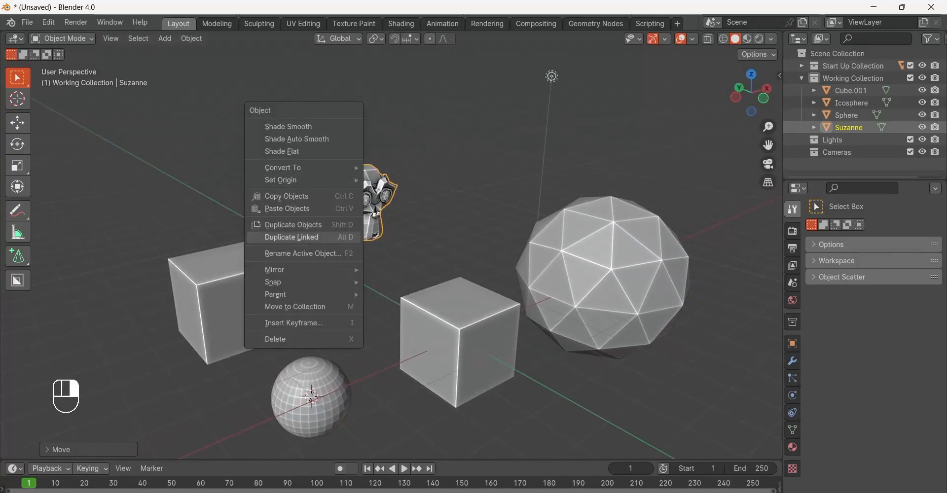
left_click(420, 229)
middle_click_drag(419, 229, 406, 226, "shift")
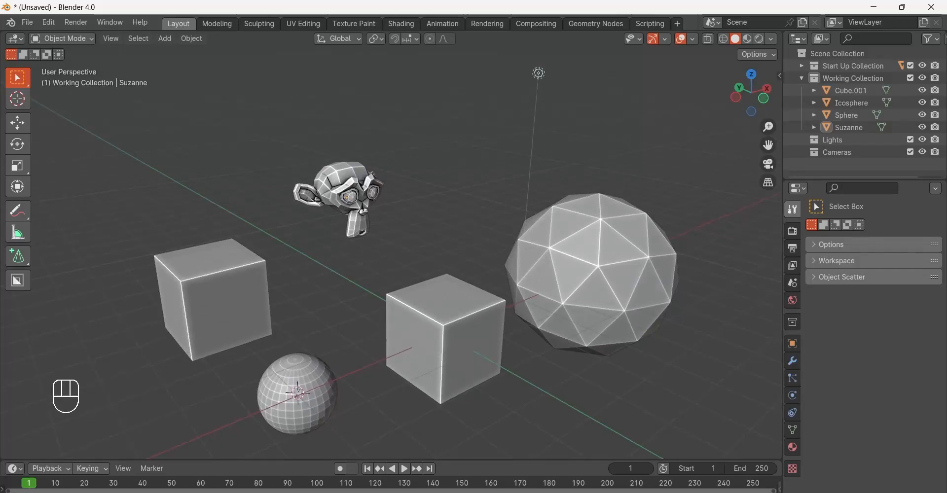
Add a Ball metaball at the 3D cursor and move it off the UV sphere into open space left of it.
left_click(165, 38)
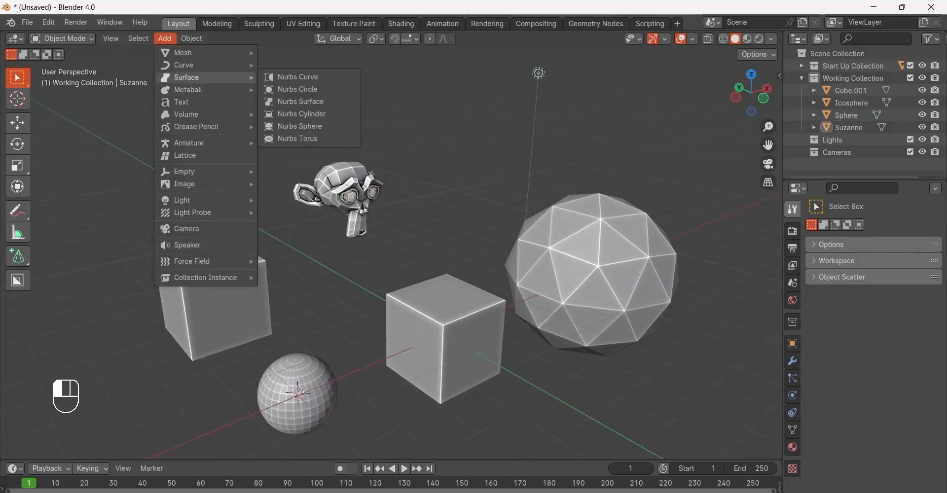
mouse_move(207, 65)
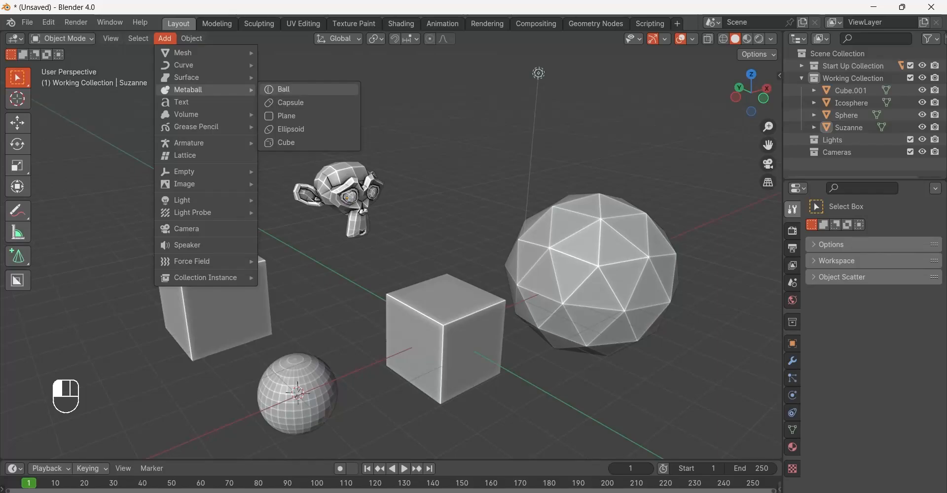
left_click(286, 89)
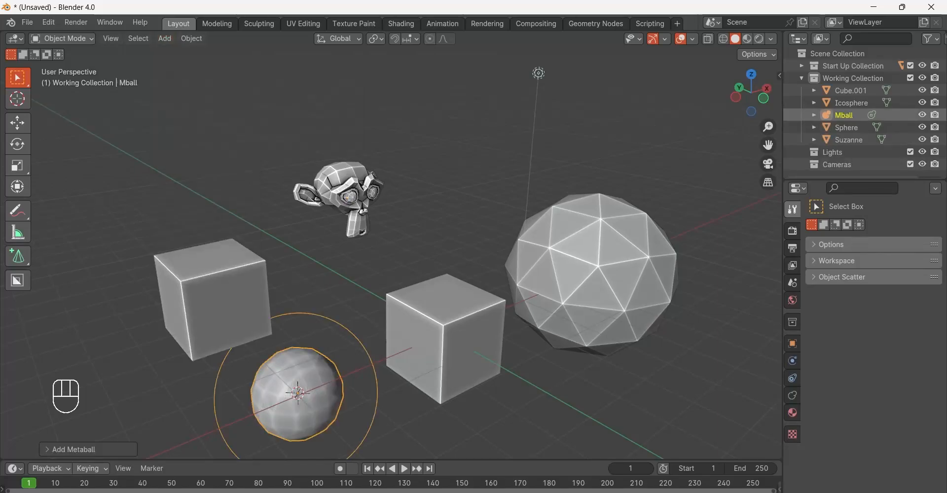
middle_click_drag(561, 192, 583, 92, "shift")
key("g")
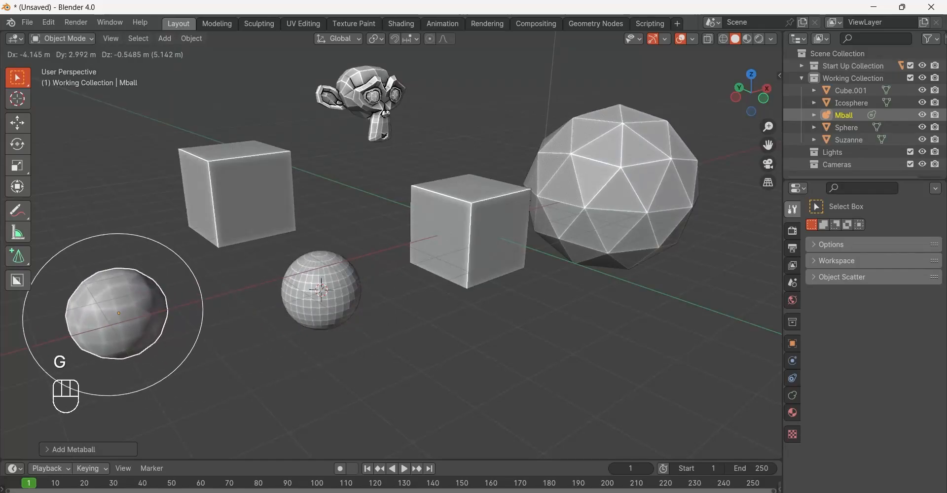
left_click(361, 119)
Duplicate the metaball and place the copy partly overlapping the original, on the side facing the UV sphere, so that they merge.
middle_click_drag(361, 119, 670, 63, "shift")
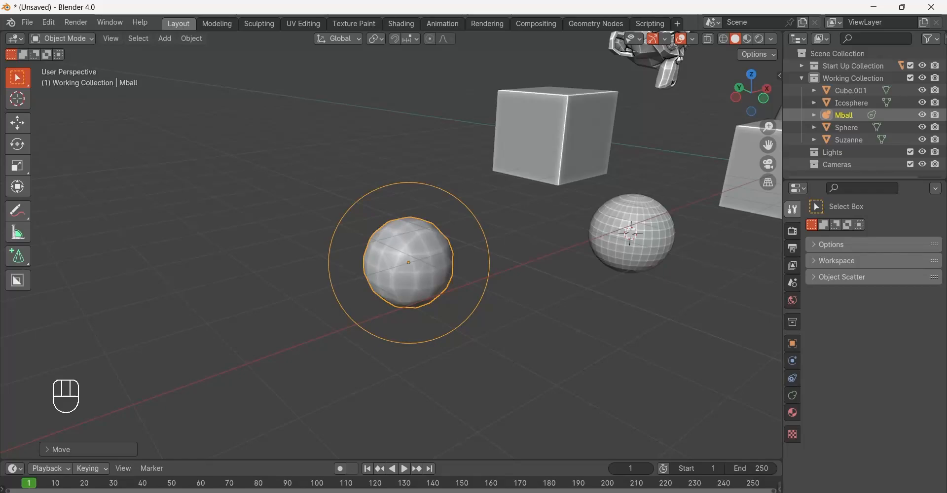
key("shift")
key("shift+d")
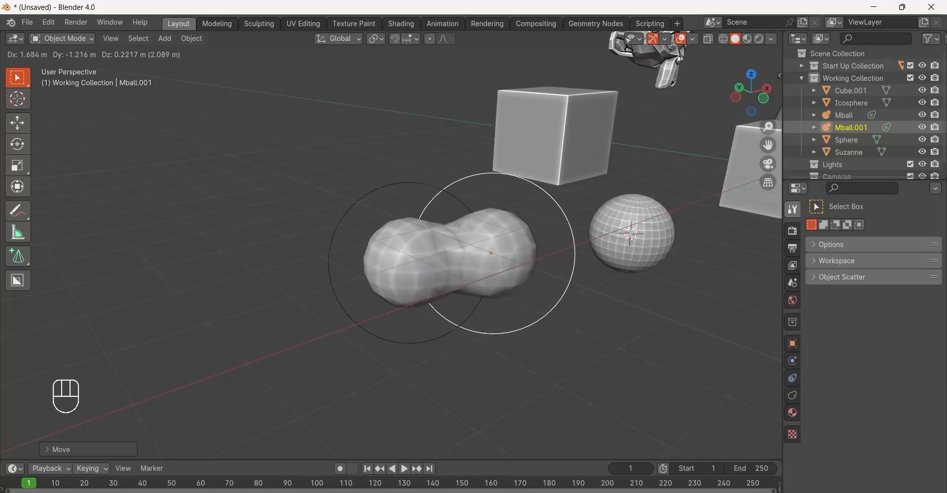
left_click(492, 252)
middle_click_drag(492, 252, 473, 298, "shift")
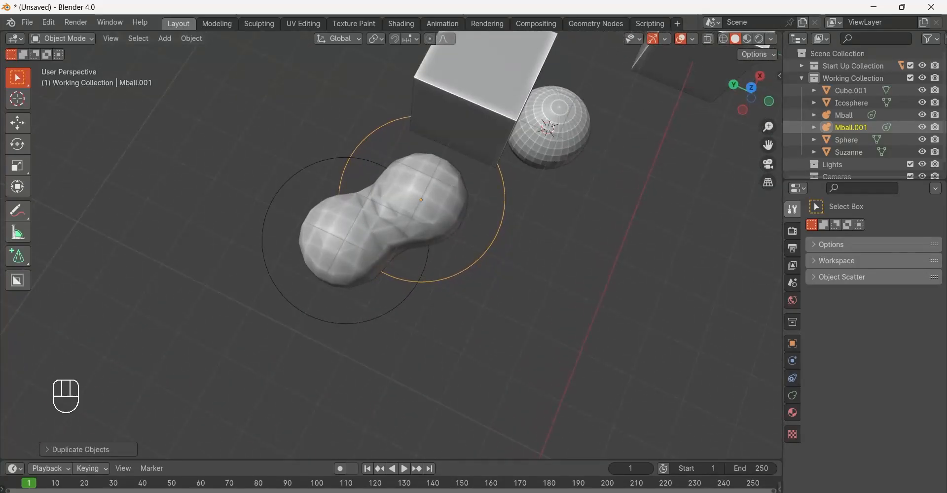
Duplicate the metaball three more times, placing each copy against the blob from a different side so that they all merge.
key("shift+d")
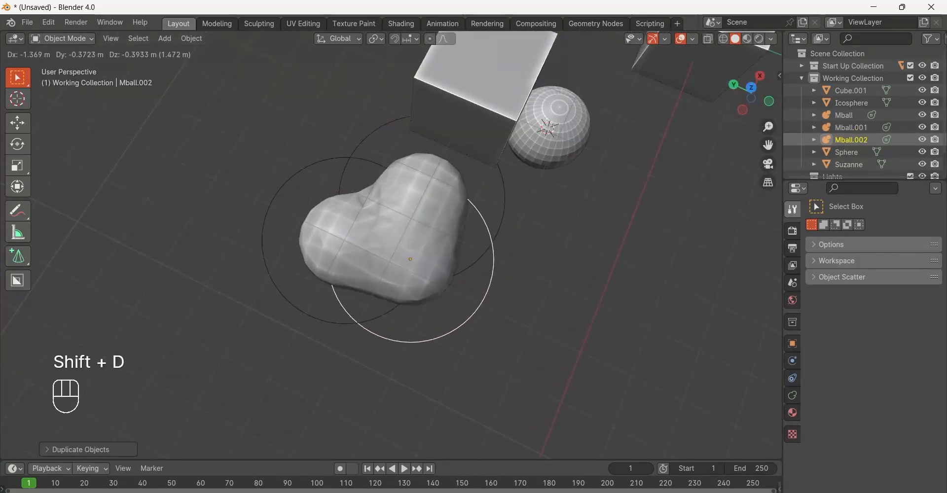
left_click(444, 336)
middle_click_drag(444, 336, 368, 247)
key("shift+d")
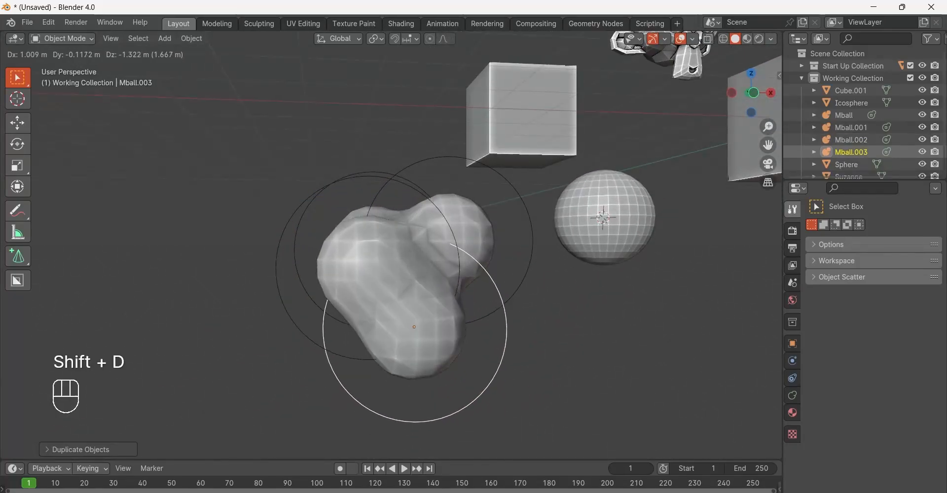
left_click(413, 313)
middle_click_drag(413, 313, 269, 309)
key("shift+d")
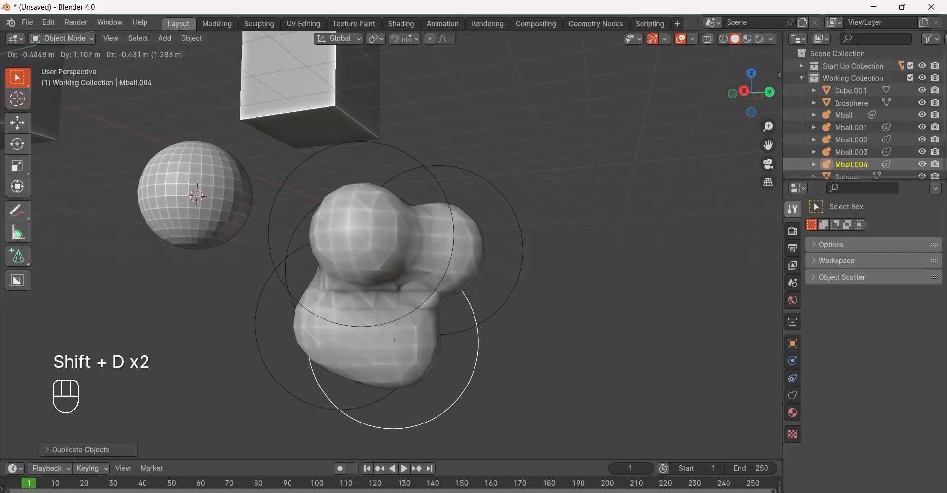
left_click(396, 324)
mouse_move(396, 324)
middle_mouse_down()
mouse_move(579, 370)
mouse_move(383, 323)
mouse_move(412, 343)
mouse_move(390, 339)
middle_mouse_up()
Duplicate the UV sphere and place the copy in front of and slightly right of the original.
left_click(381, 213)
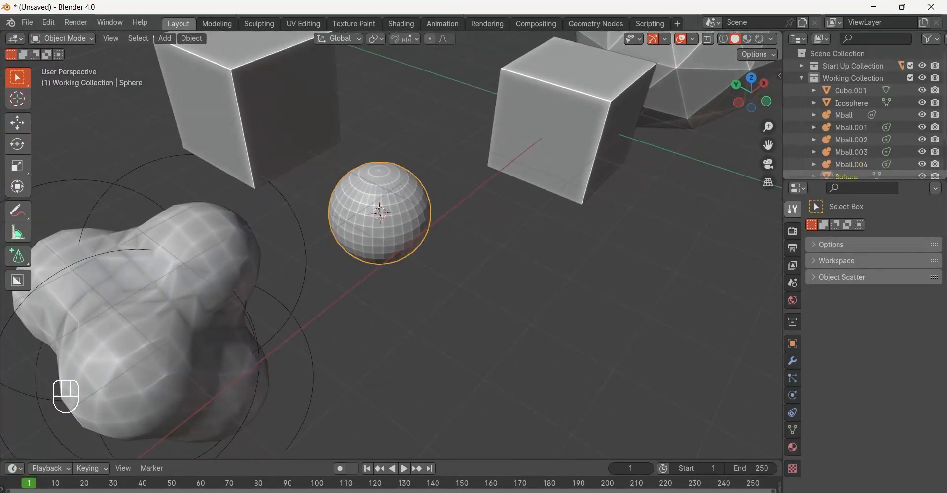
middle_click_drag(380, 213, 397, 203, "shift")
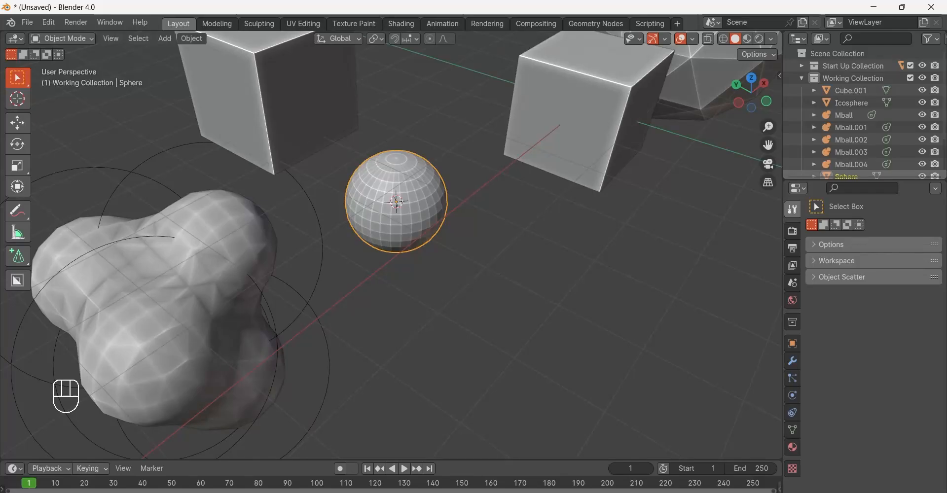
middle_click_drag(397, 203, 452, 215, "shift")
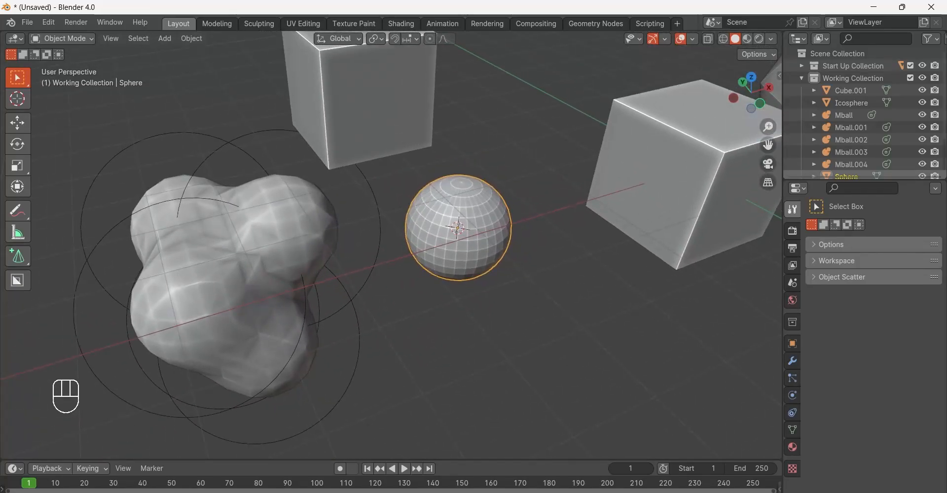
key("shift+d")
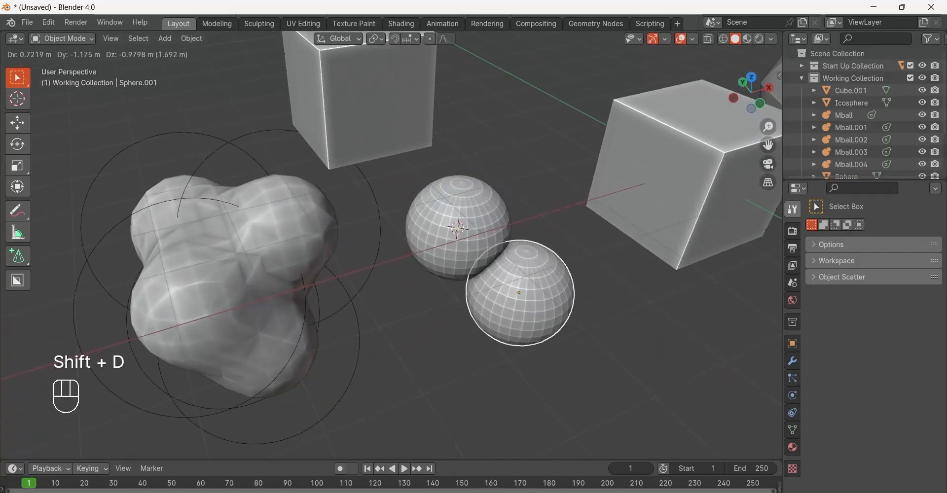
left_click(529, 296)
middle_click_drag(528, 296, 546, 260, "shift")
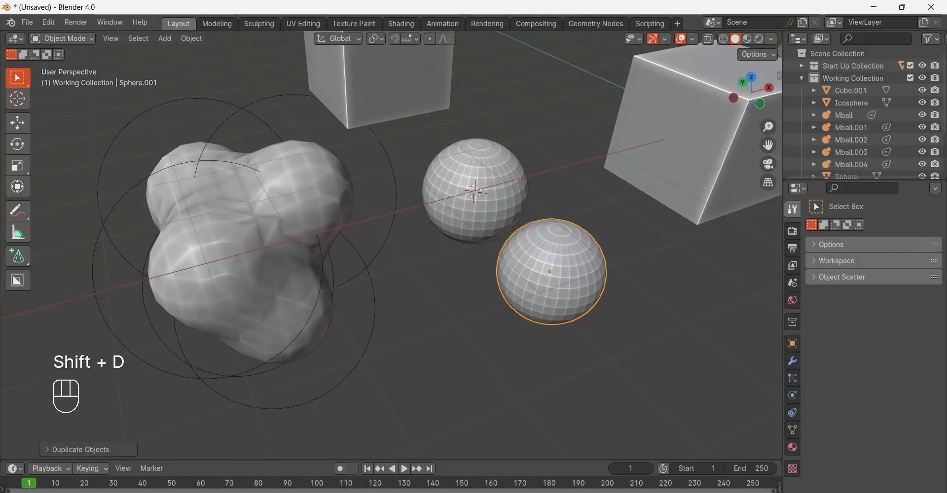
Scale the duplicated sphere down to about half its size.
key("s")
left_click(598, 331)
middle_click_drag(598, 331, 568, 350, "shift")
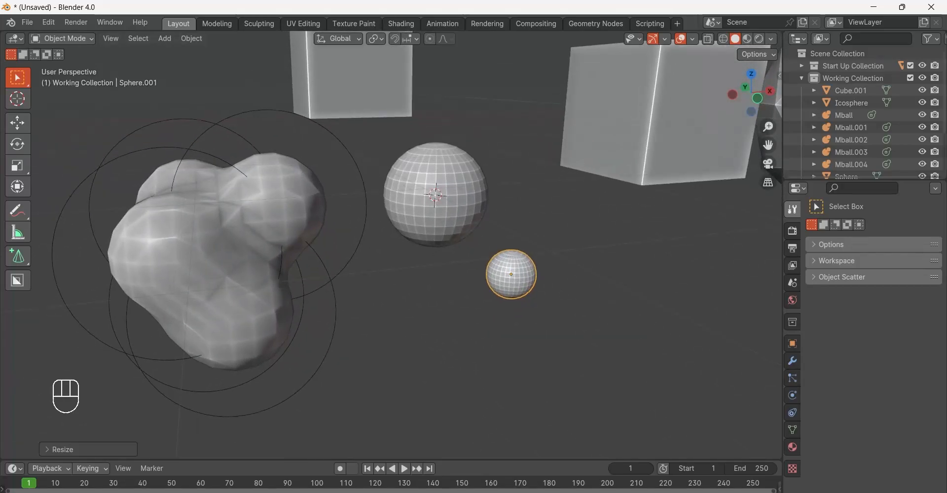
Make a linked duplicate of the original UV sphere and place it in the open space in front of the small sphere.
left_click(441, 205)
middle_click_drag(441, 205, 475, 181, "shift")
middle_click_drag(476, 181, 430, 201, "shift")
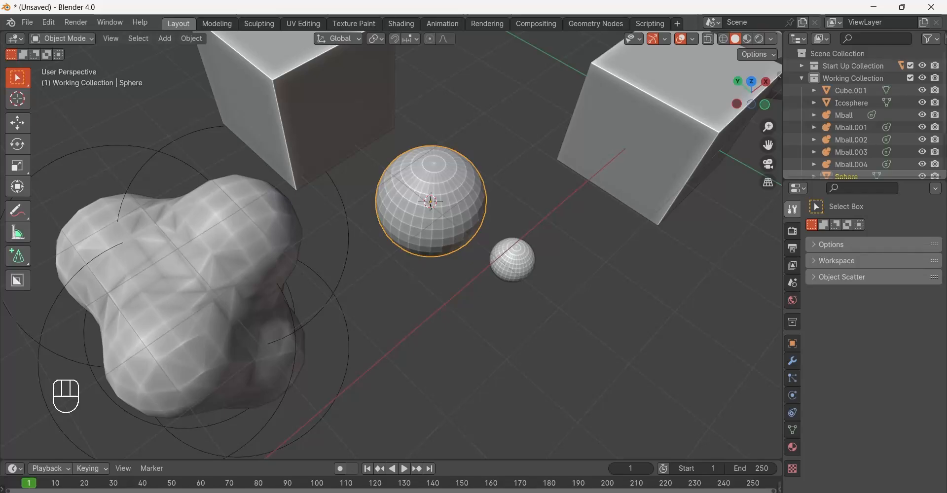
key("alt")
key("alt+d")
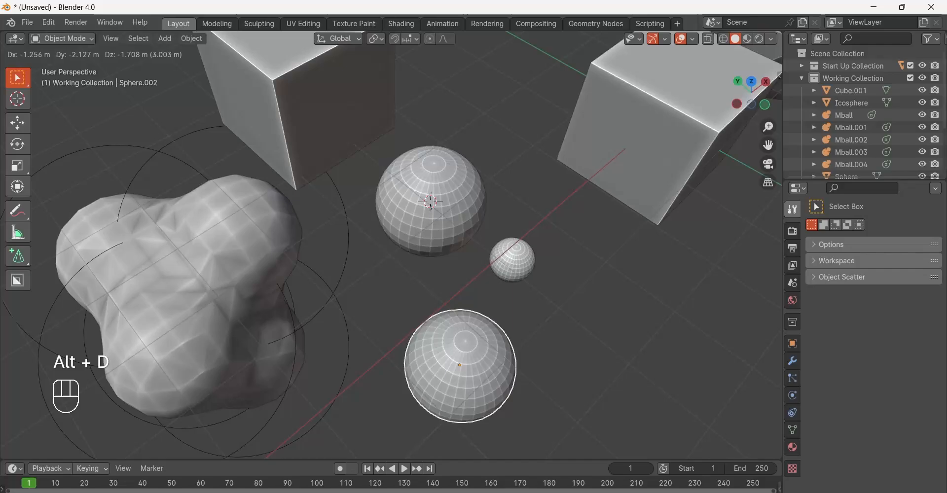
left_click(465, 354)
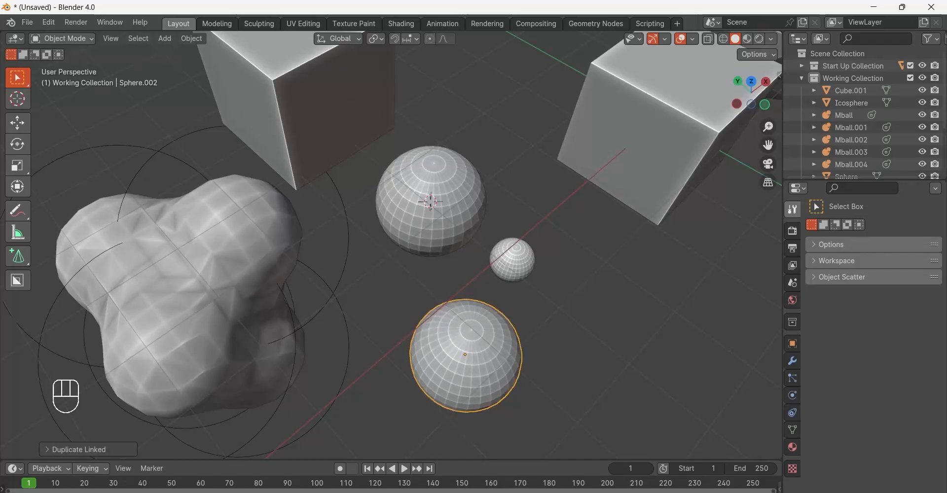
middle_click_drag(465, 354, 479, 331)
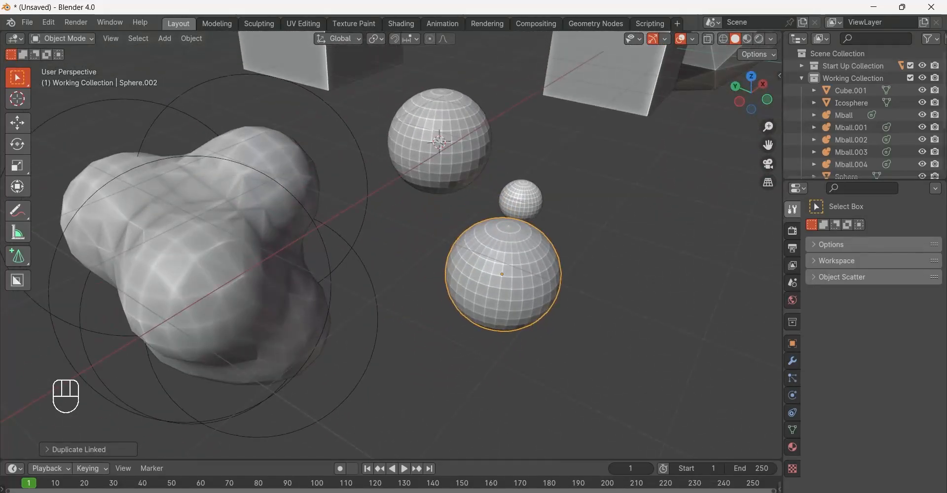
Try scaling the linked duplicate up to about twice its size in Object Mode, and undo the scaling.
key("s")
left_click(540, 291)
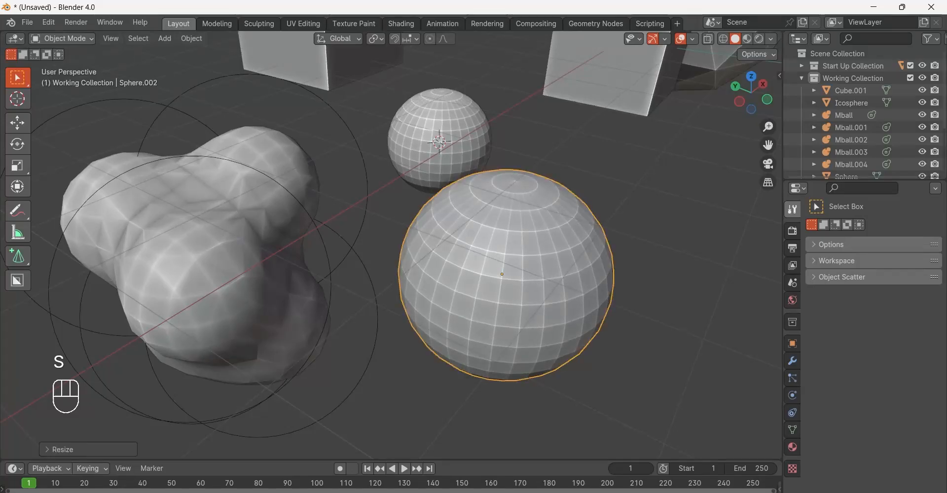
middle_click_drag(540, 290, 523, 271)
key("ctrl+z")
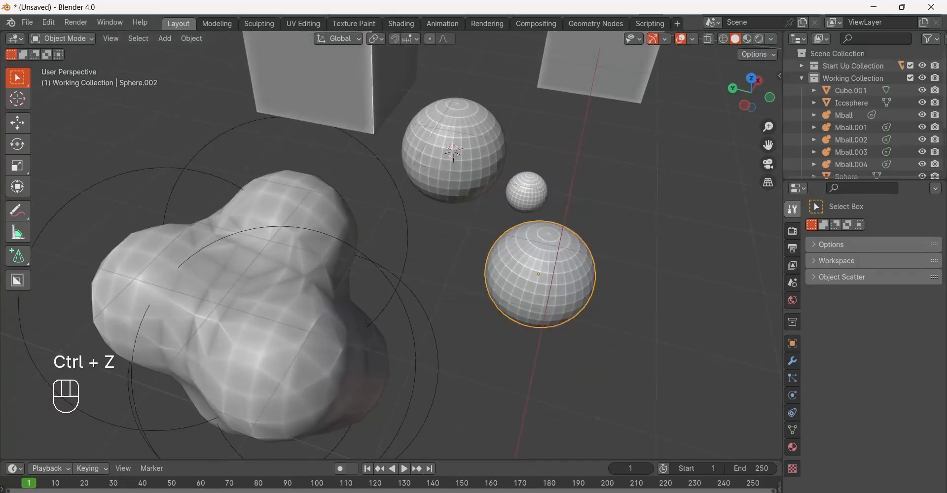
Scale the linked duplicate's entire mesh down to about half its size in Edit Mode and return to Object Mode.
key("Tab")
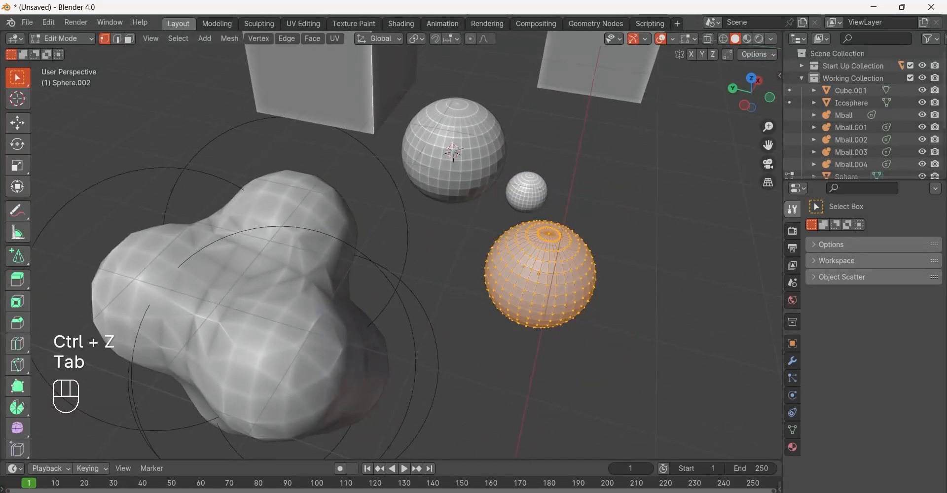
key("s")
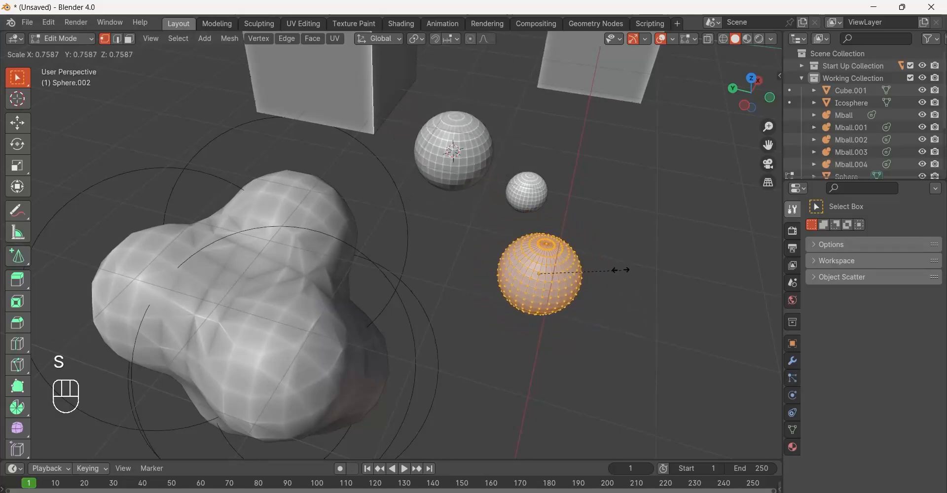
left_click(635, 308)
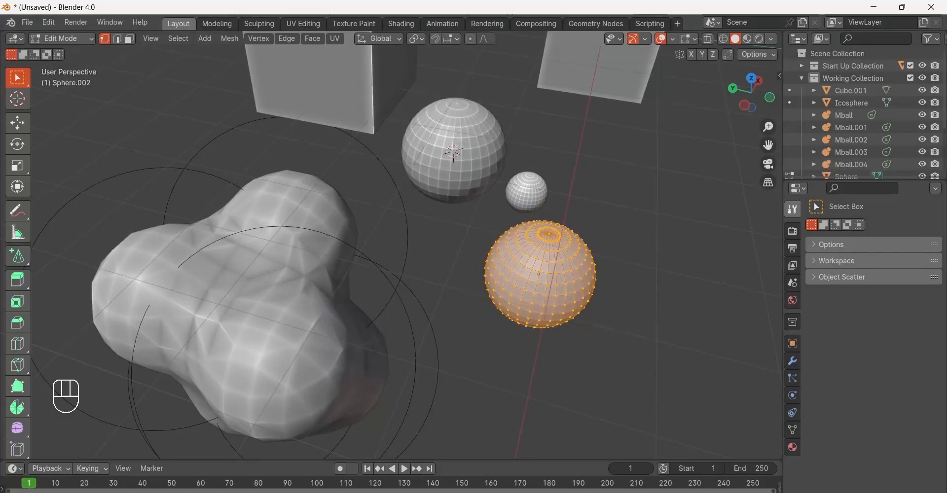
key("s")
left_click(575, 290)
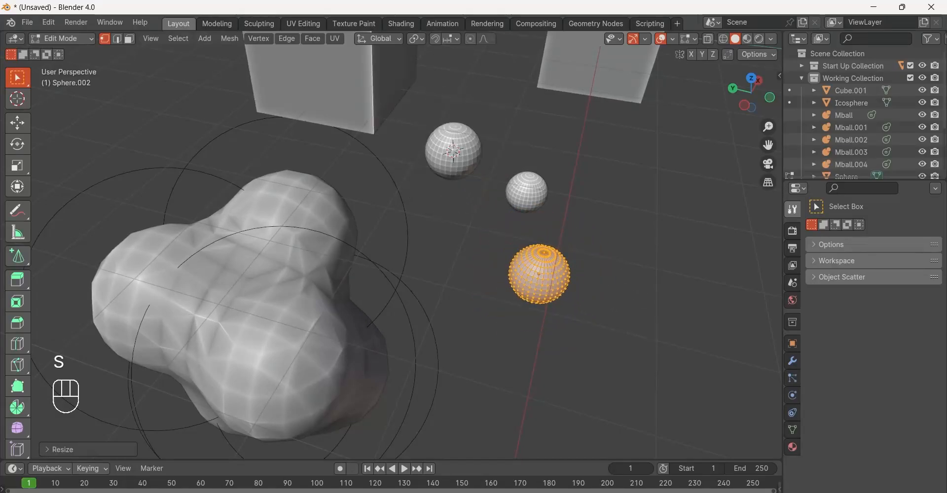
scroll(575, 290, "up", 3)
middle_click_drag(575, 290, 572, 433, "shift")
key("Tab")
Select all objects in the scene, including the light and the camera, and delete them.
scroll(507, 338, "down", 4)
scroll(478, 326, "up", 1)
scroll(572, 433, "down", 3)
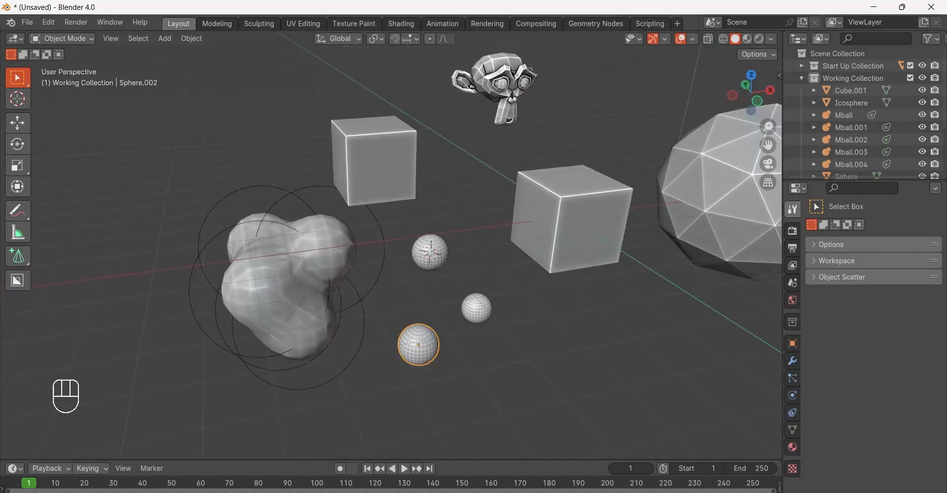
middle_click_drag(424, 277, 394, 294, "shift")
scroll(436, 292, "down", 4)
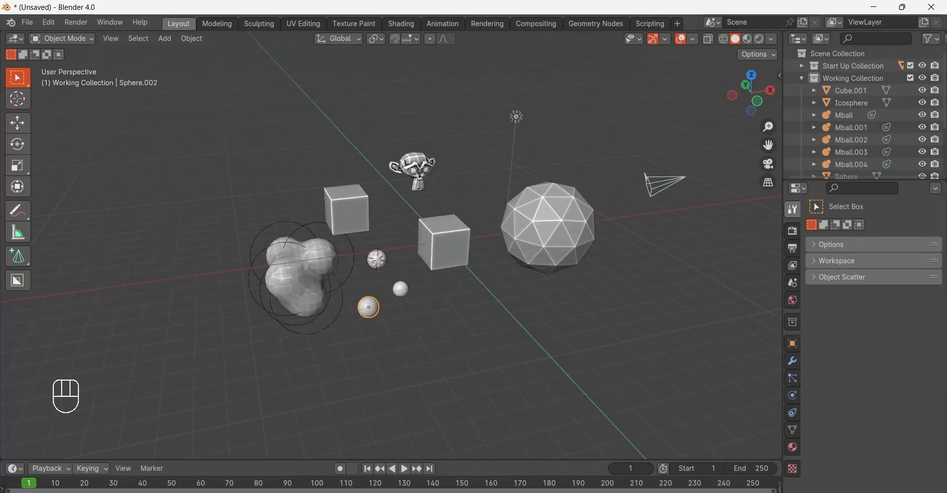
scroll(394, 294, "up", 2)
key("a")
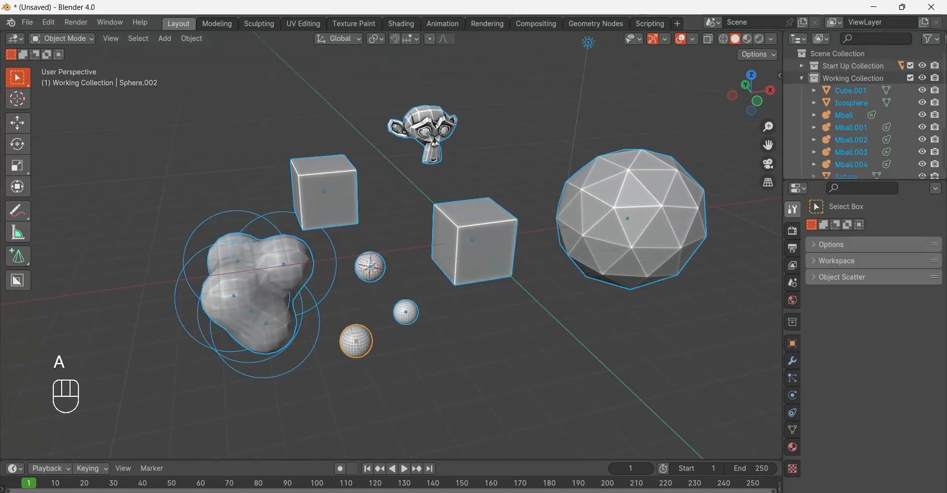
key("Delete")
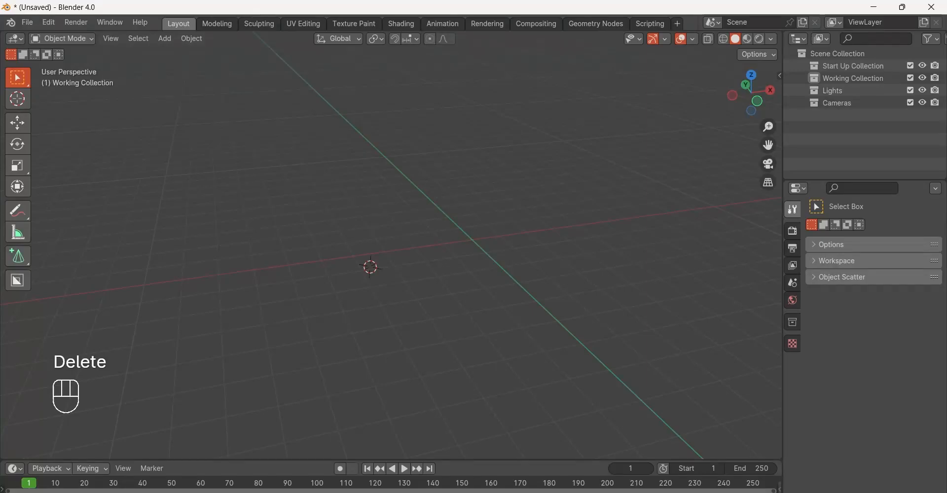
Add a new Cube mesh at the 3D cursor in the empty scene.
key("shift+a")
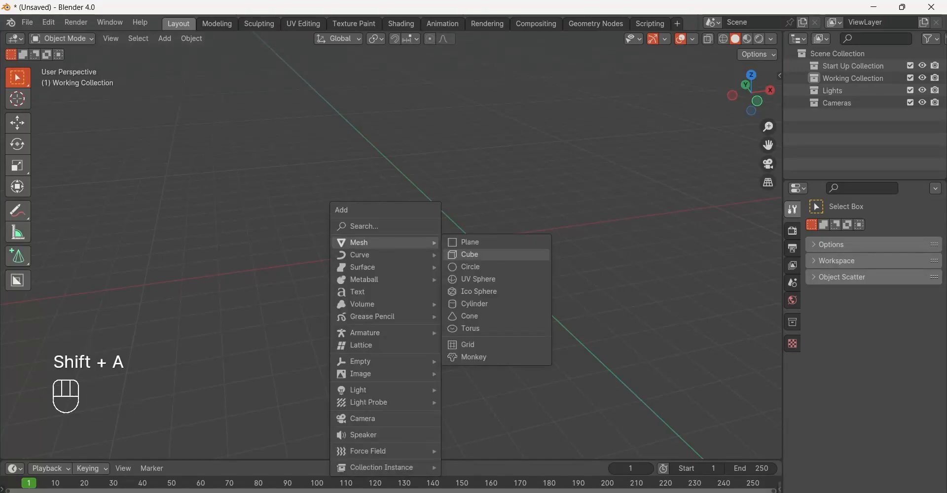
left_click(465, 254)
middle_click_drag(465, 255, 557, 293, "shift")
middle_click_drag(472, 288, 409, 299, "shift")
Review the object types that can be added to the scene, from meshes and armatures to lights and cameras.
left_click(165, 38)
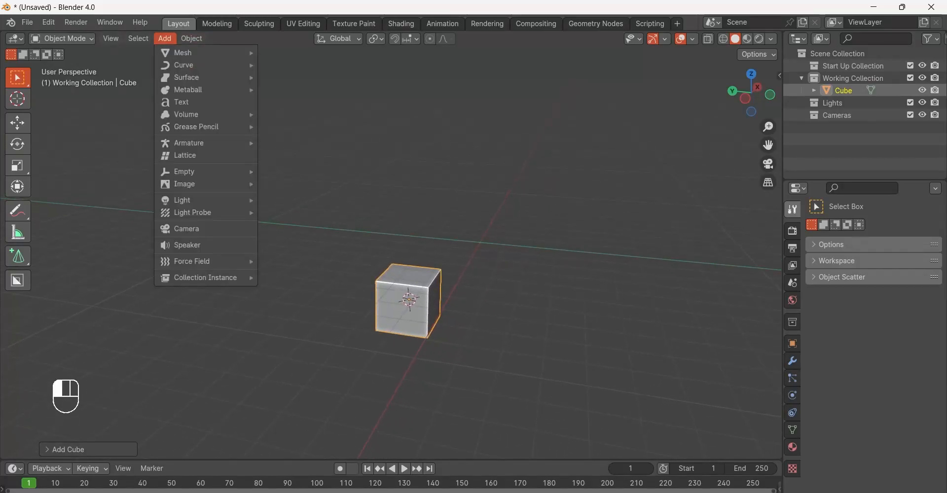
mouse_move(189, 143)
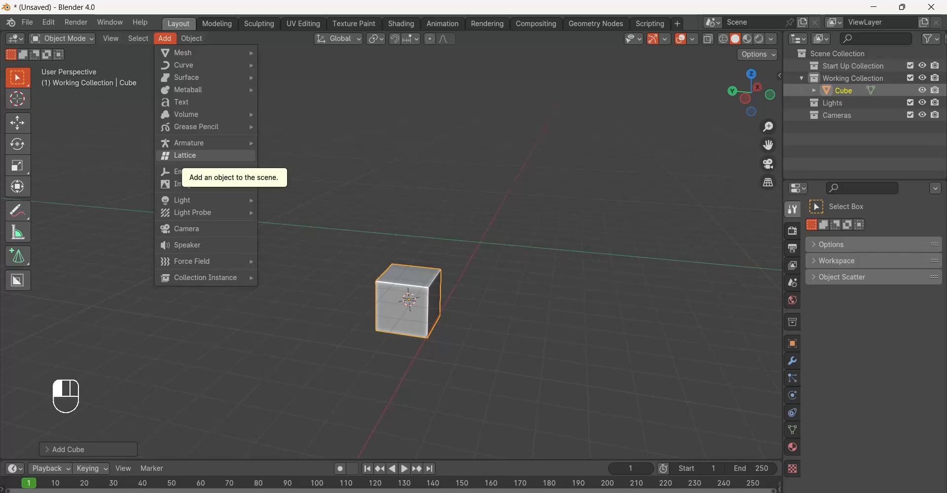
mouse_move(197, 199)
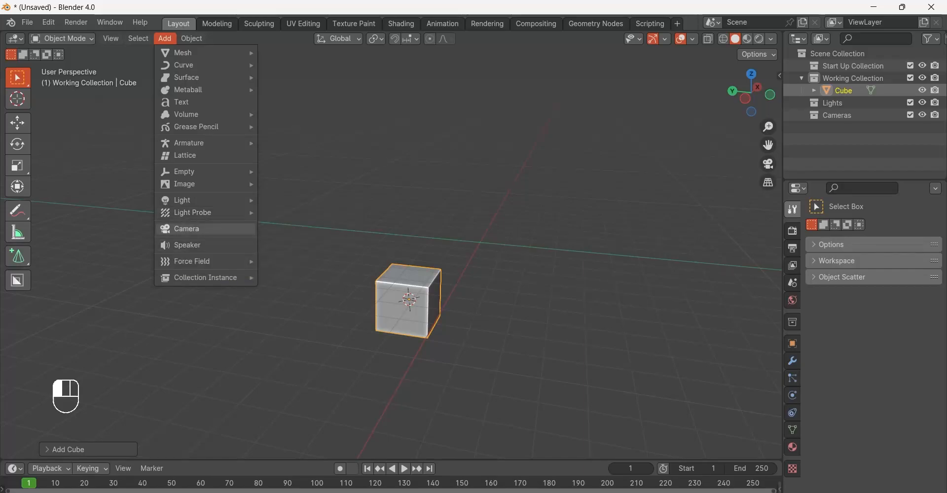
mouse_move(197, 53)
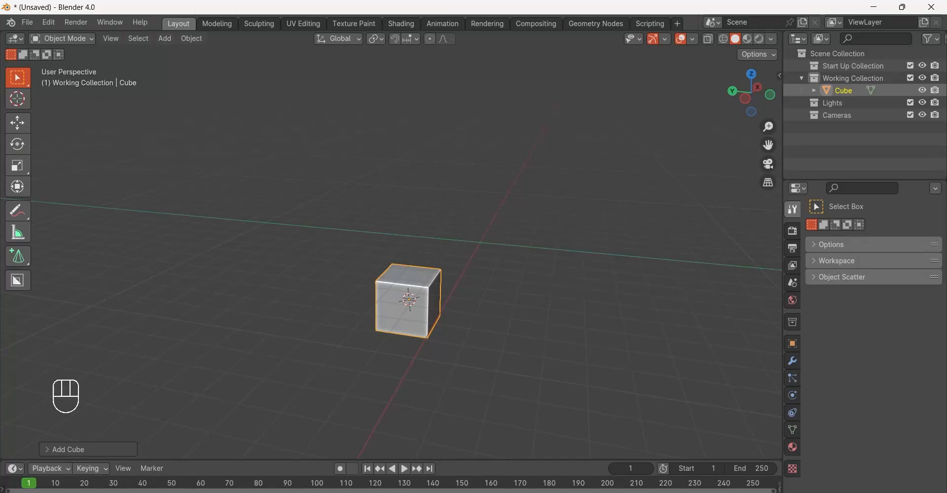
Snap the 3D cursor to the world origin and snap the selected cube to the cursor.
key("shift+s")
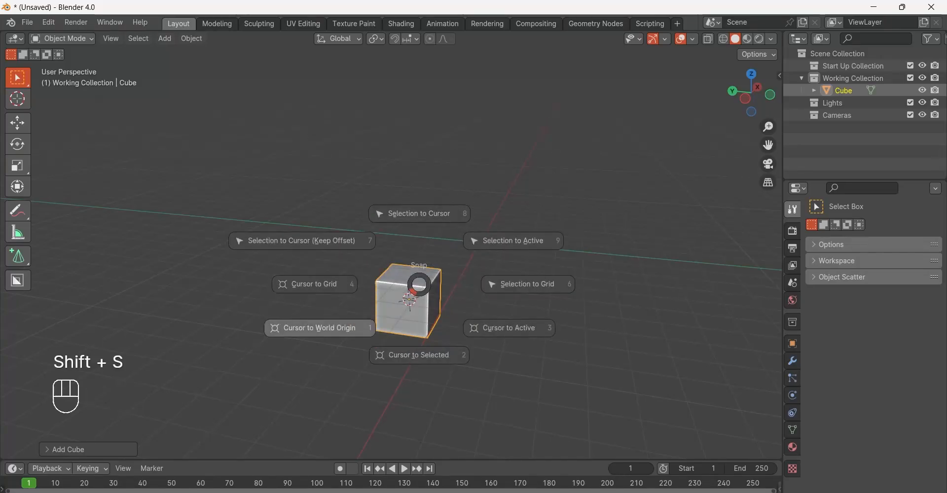
left_click(320, 328)
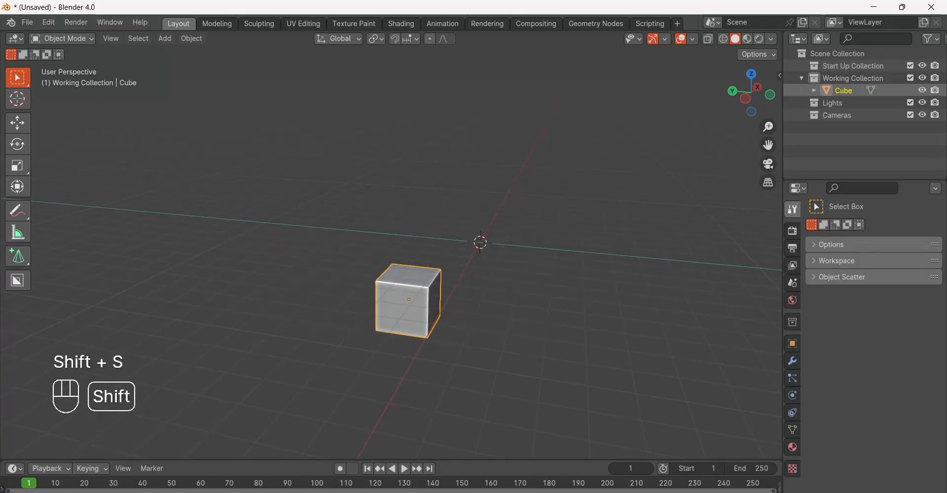
key("shift+s")
left_click(400, 221)
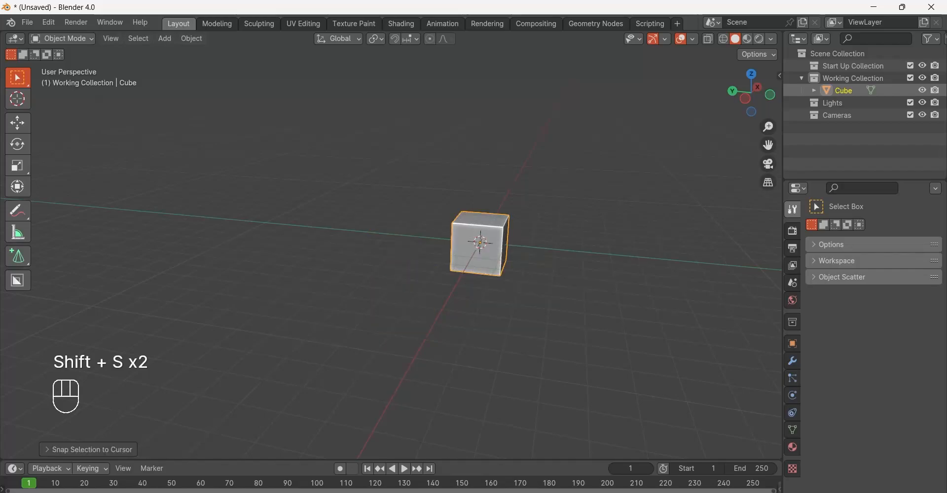
middle_click_drag(434, 234, 197, 248)
scroll(293, 239, "up", 1)
scroll(293, 239, "up", 2)
scroll(340, 237, "up", 2)
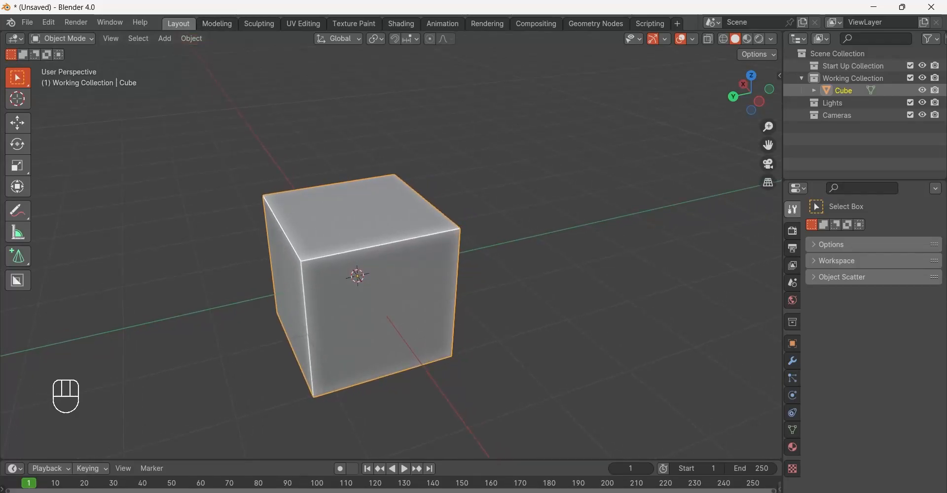
Open the Modeling workspace and select individual top corner vertices of the cube one after another.
left_click(217, 24)
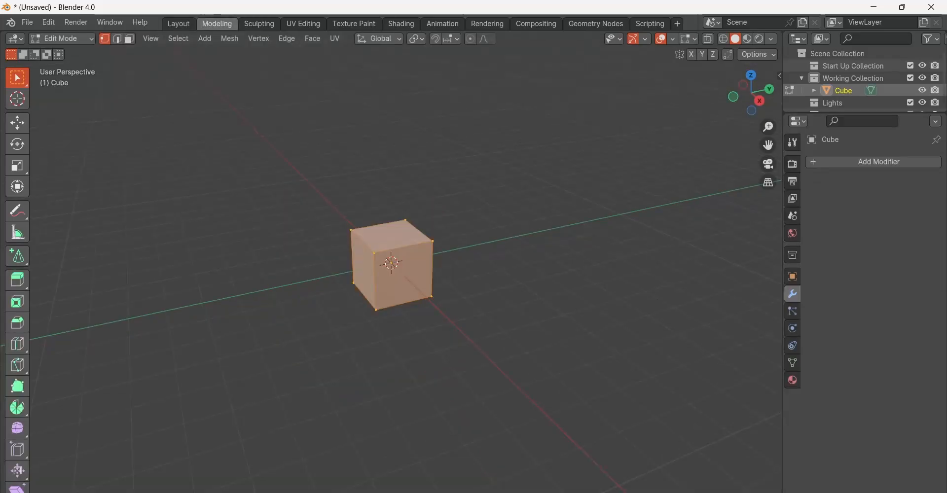
scroll(394, 271, "up", 4)
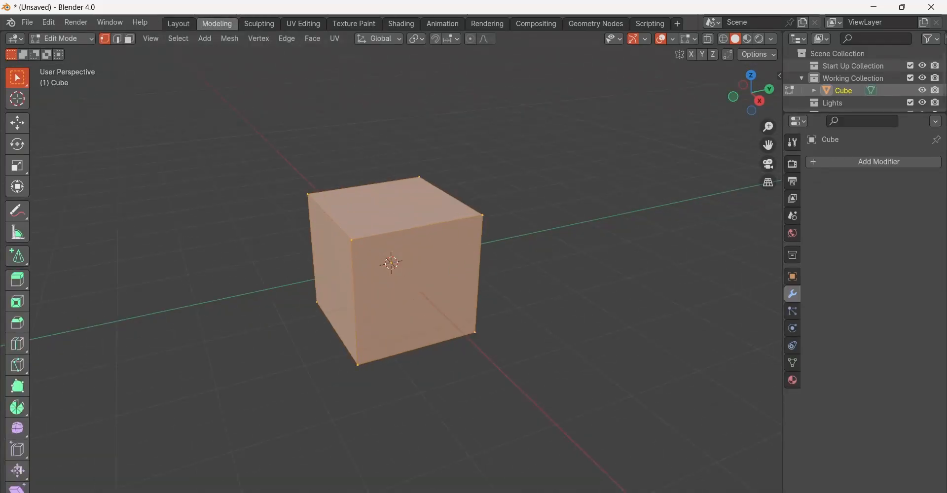
left_click(351, 241)
left_click(419, 176)
left_click(308, 194)
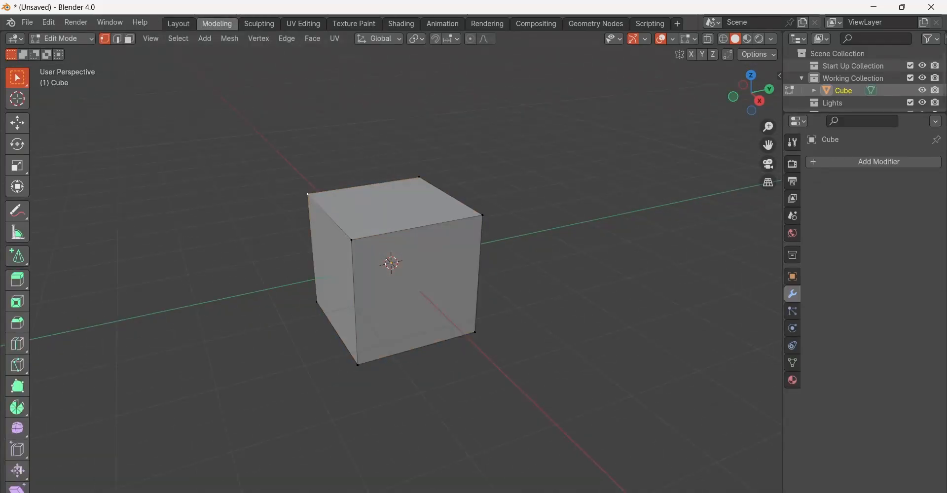
left_click(483, 215)
scroll(395, 271, "up", 2, "shift")
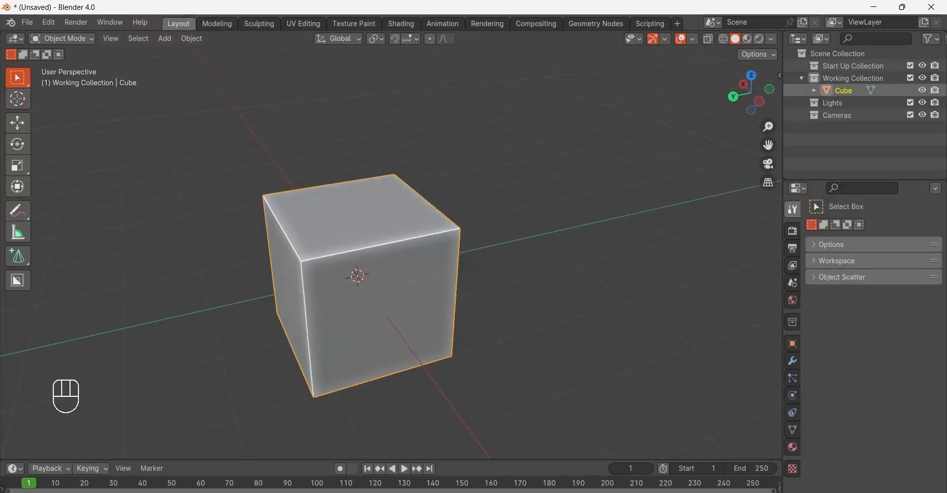
Switch the cube between Object Mode and Edit Mode in the Layout workspace, finishing in Edit Mode.
middle_click_drag(395, 271, 474, 267, "shift")
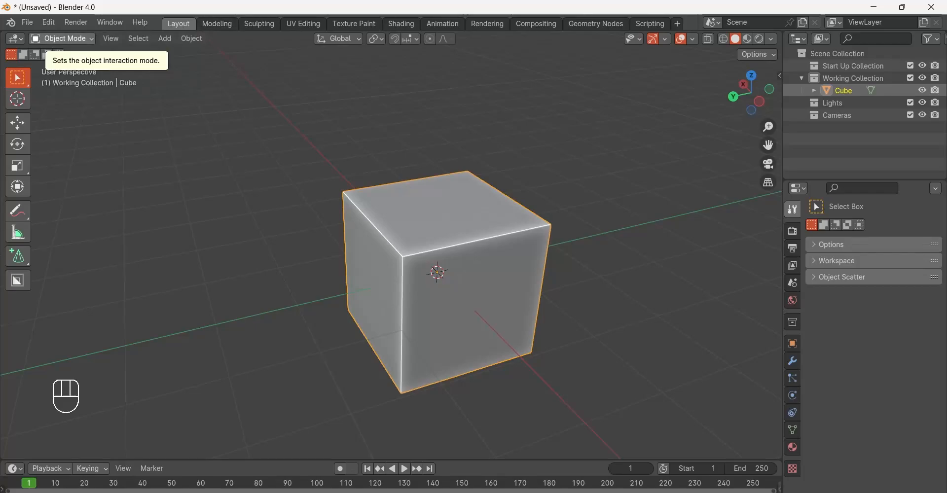
left_click(61, 38)
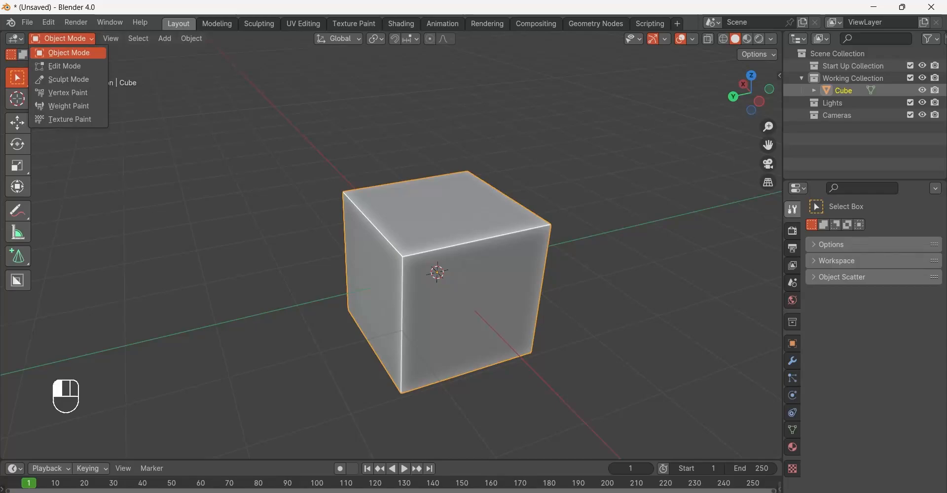
left_click(64, 66)
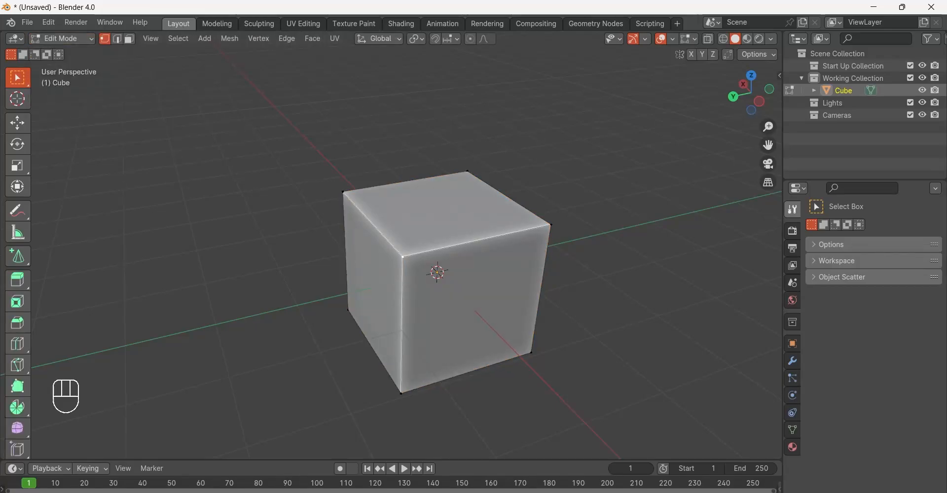
key("g")
key("Escape")
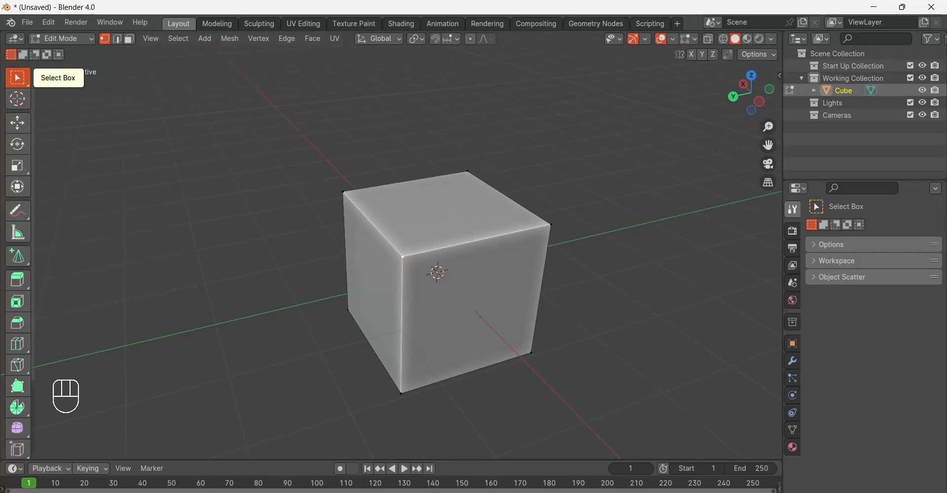
left_click(62, 38)
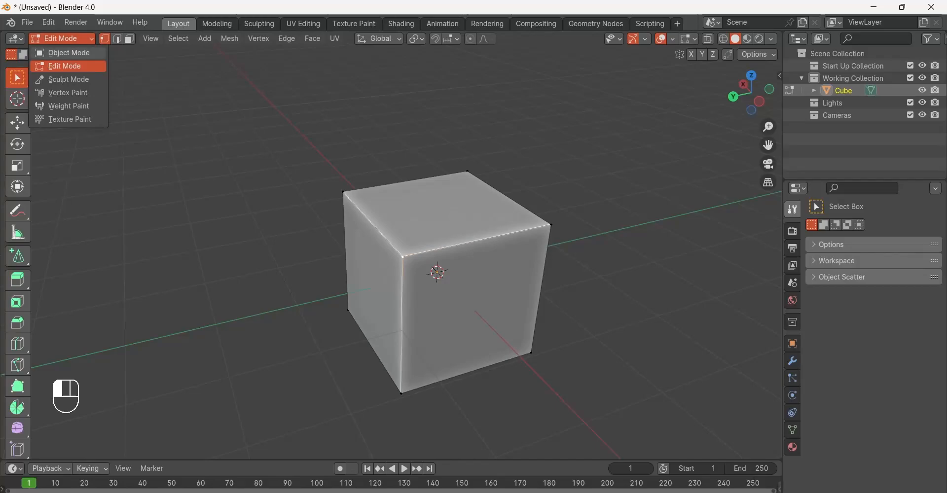
left_click(64, 52)
left_click(61, 38)
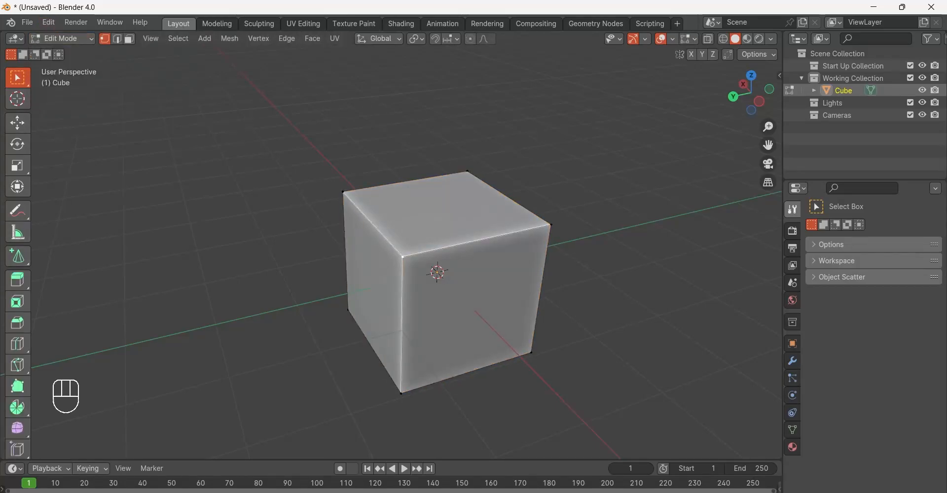
Look through the Edit Mode tools and widen the toolbar to two columns so that all tools fit.
scroll(17, 256, "down", 2)
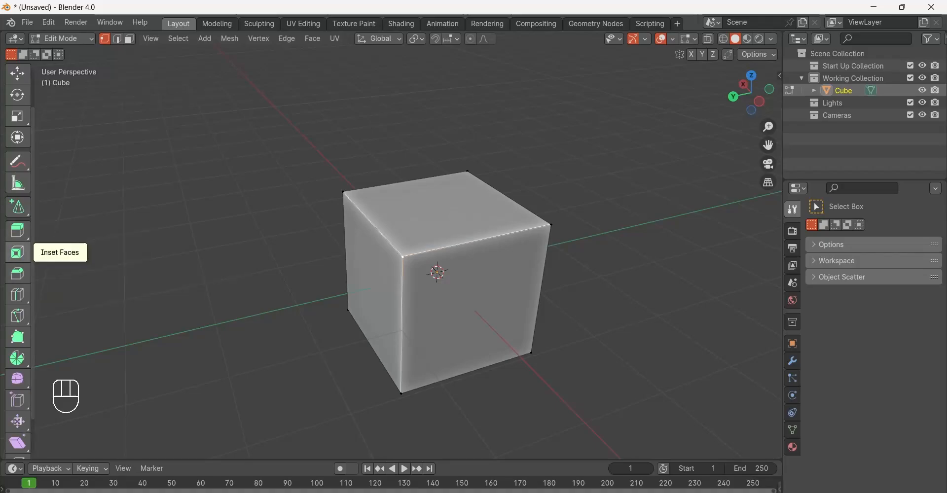
scroll(18, 400, "down", 2)
scroll(18, 400, "up", 2)
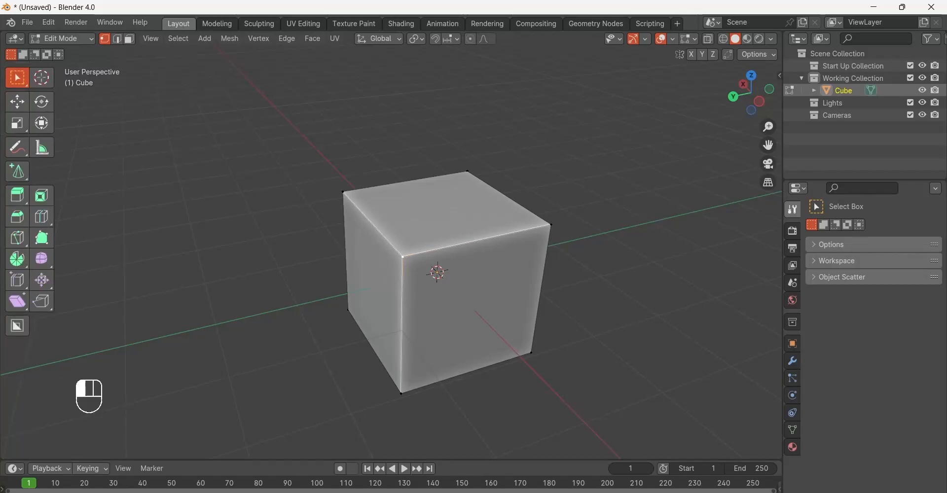
left_click_drag(31, 216, 54, 217)
scroll(390, 247, "up", 1)
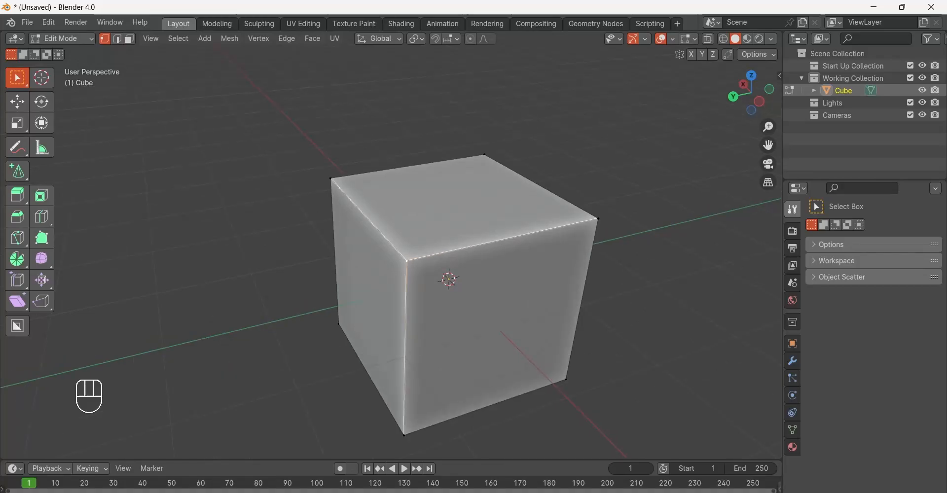
Select the cube's top corner vertices one by one, and select one top edge in edge select mode.
left_click(484, 154)
left_click(330, 178)
left_click(406, 261)
left_click(598, 218)
left_click(485, 155)
left_click(406, 261)
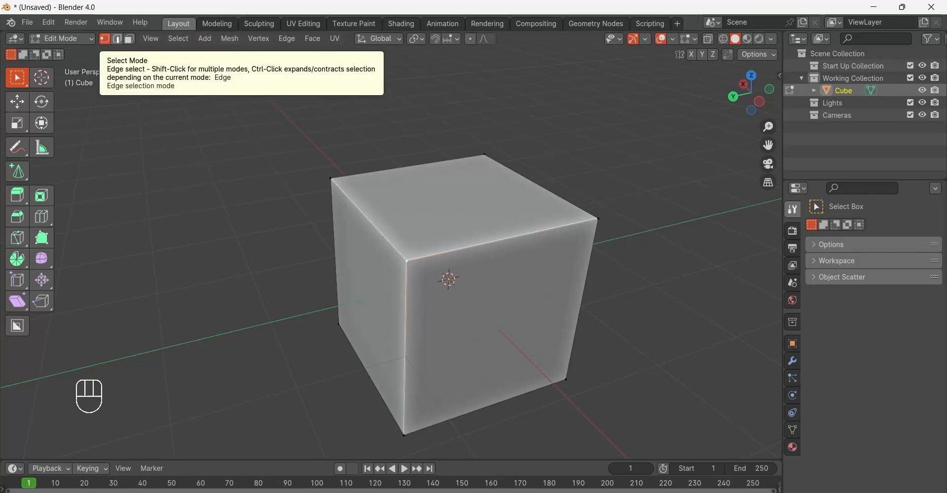
left_click(117, 38)
left_click(370, 220)
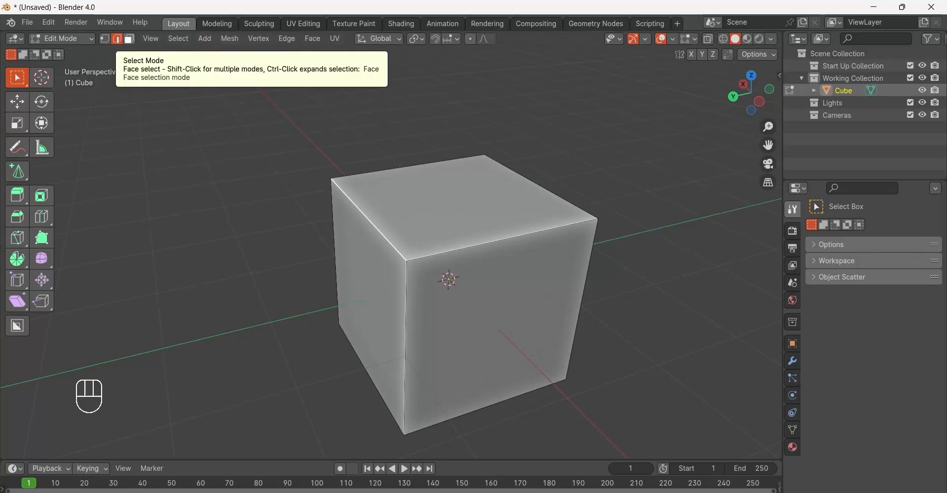
Switch to face select mode and select different faces of the cube in turn, ending with the top face.
left_click(129, 39)
left_click(459, 210)
left_click(488, 315)
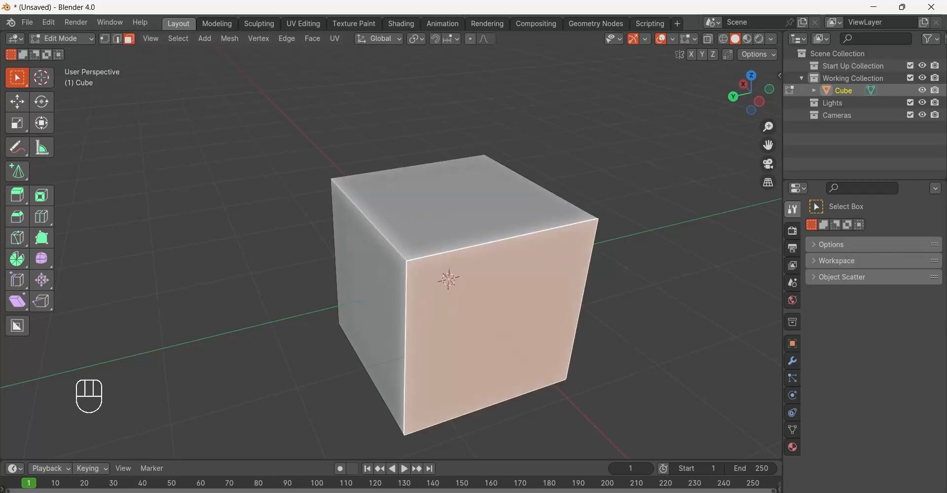
left_click(377, 291)
middle_click_drag(377, 291, 567, 272)
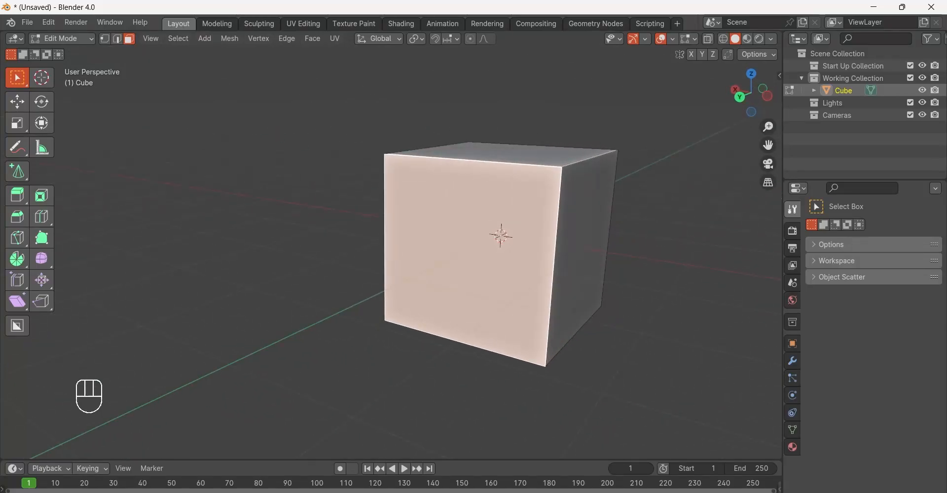
middle_click_drag(567, 271, 488, 227)
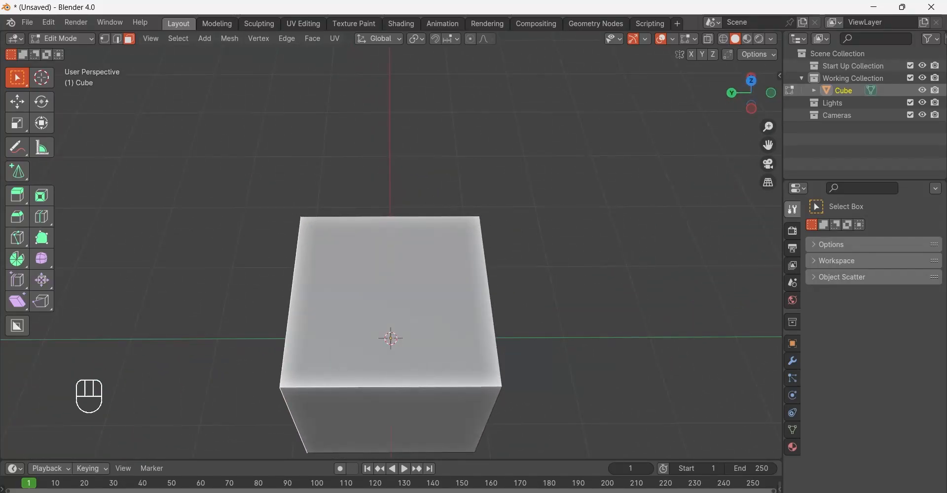
middle_click_drag(488, 226, 515, 215)
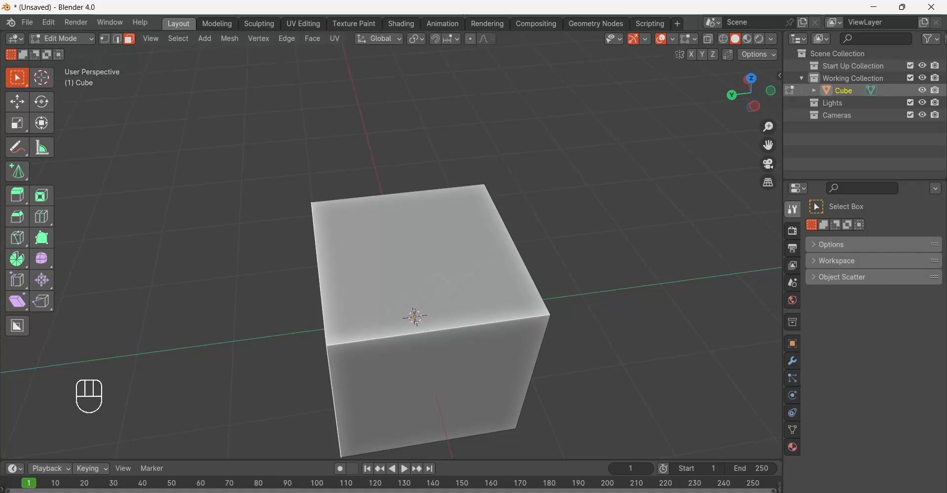
left_click(423, 262)
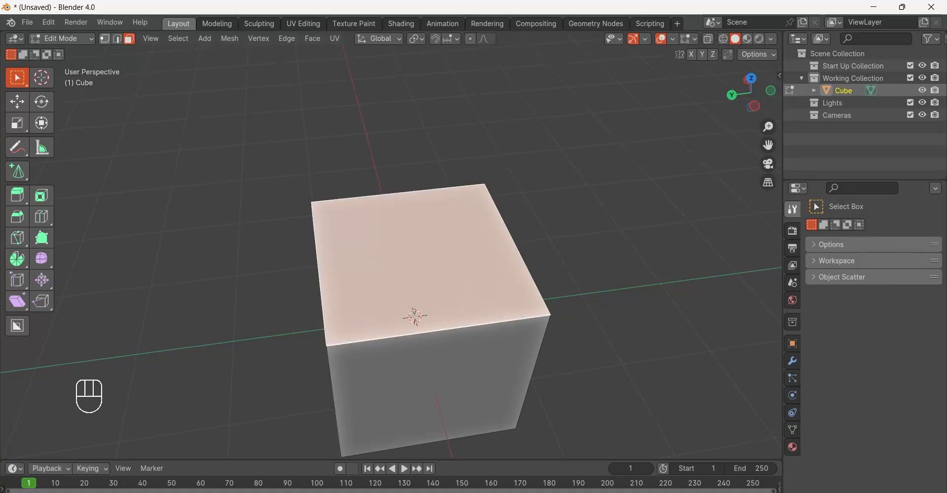
Clear the selection in edge select mode, and pick diagonally opposite top corner vertices in vertex select mode.
key("2")
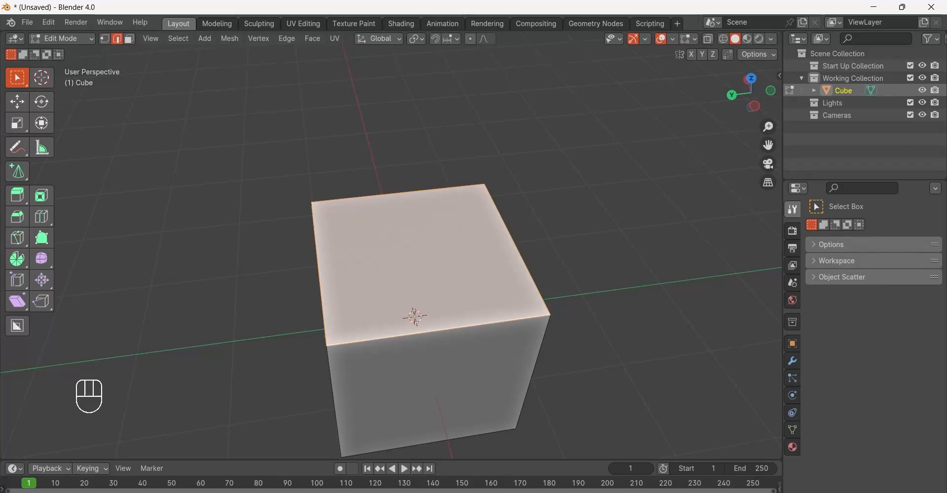
key("alt+a")
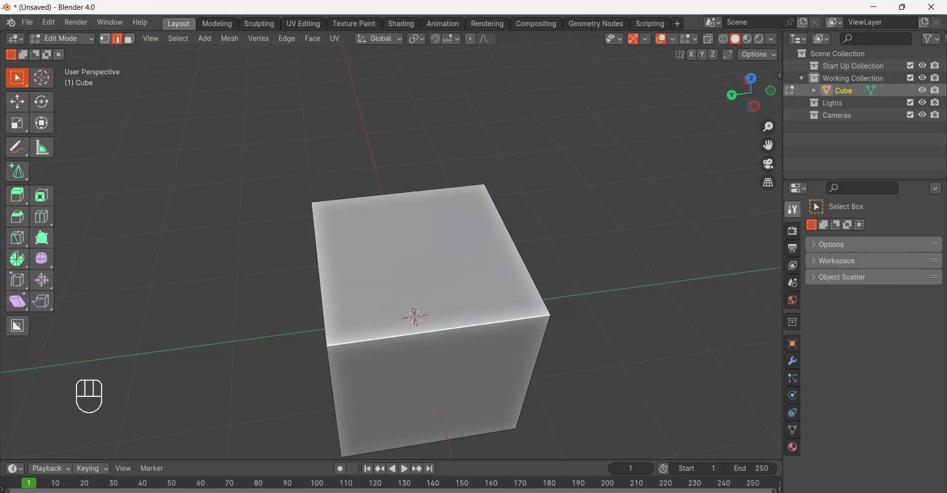
key("1")
left_click(485, 184)
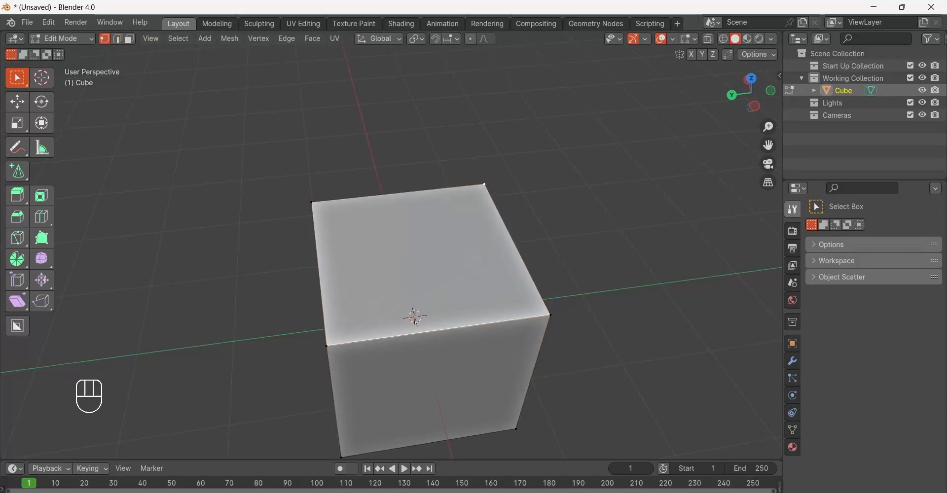
left_click(326, 346)
left_click(484, 184)
left_click(327, 346)
Select the cube's top face in face select mode and convert the selection to its vertices in vertex select mode.
middle_click_drag(394, 256, 355, 269)
middle_click_drag(355, 269, 351, 330)
middle_click_drag(351, 330, 346, 312)
scroll(372, 328, "up", 2)
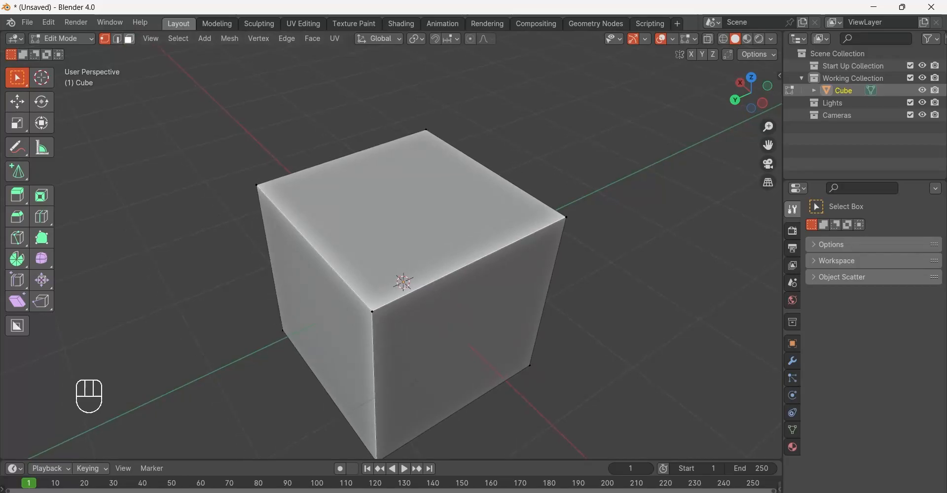
left_click(410, 220)
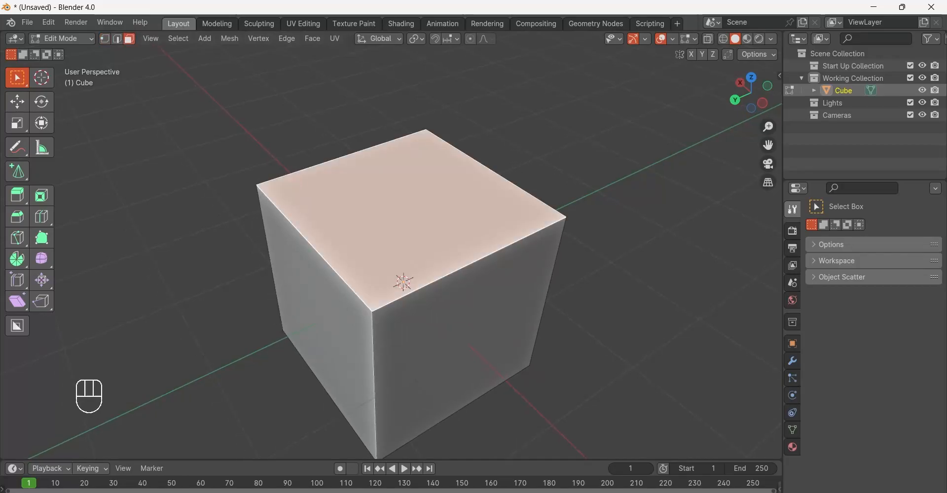
key("1")
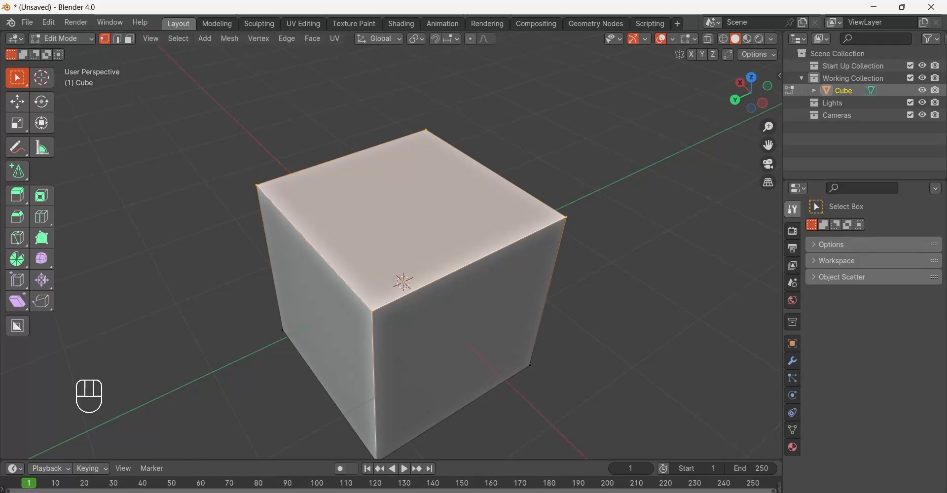
middle_click_drag(394, 247, 412, 210, "shift")
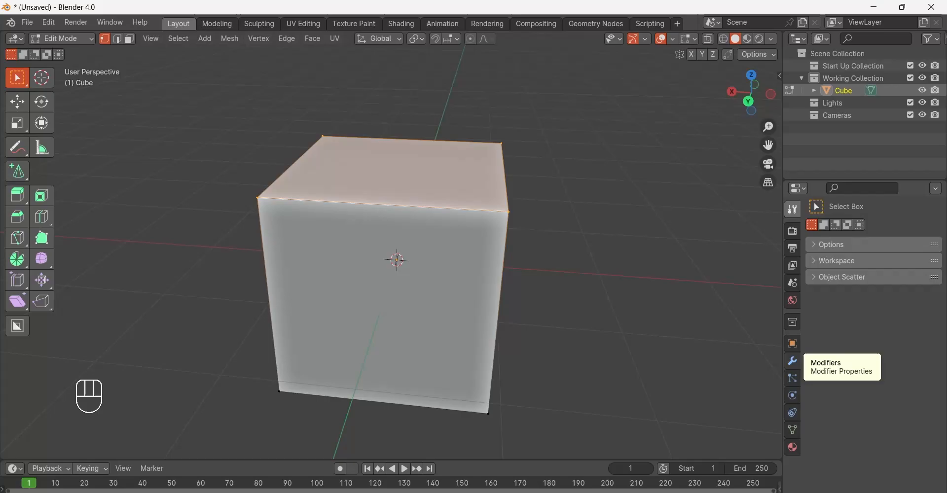
Show the cube's modifier properties and deselect all vertices.
left_click(792, 361)
key("alt+a")
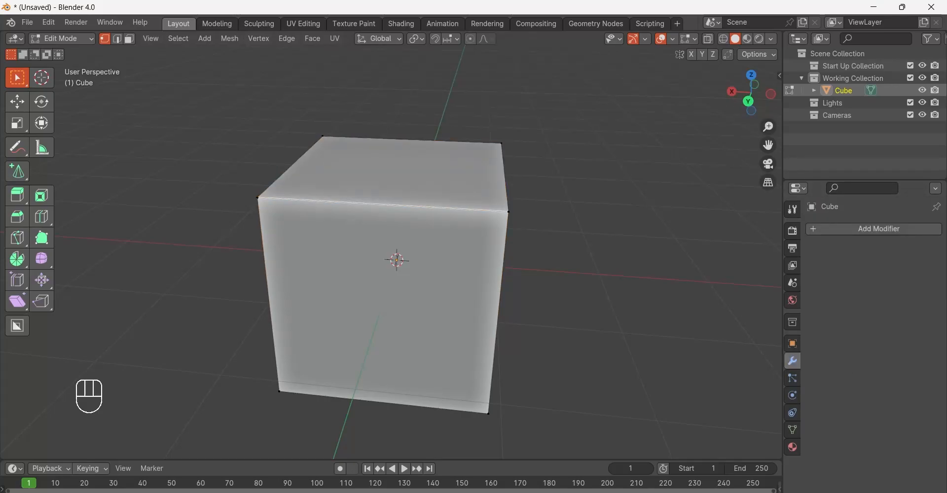
middle_click_drag(374, 246, 441, 262)
middle_click_drag(374, 256, 402, 268, "shift")
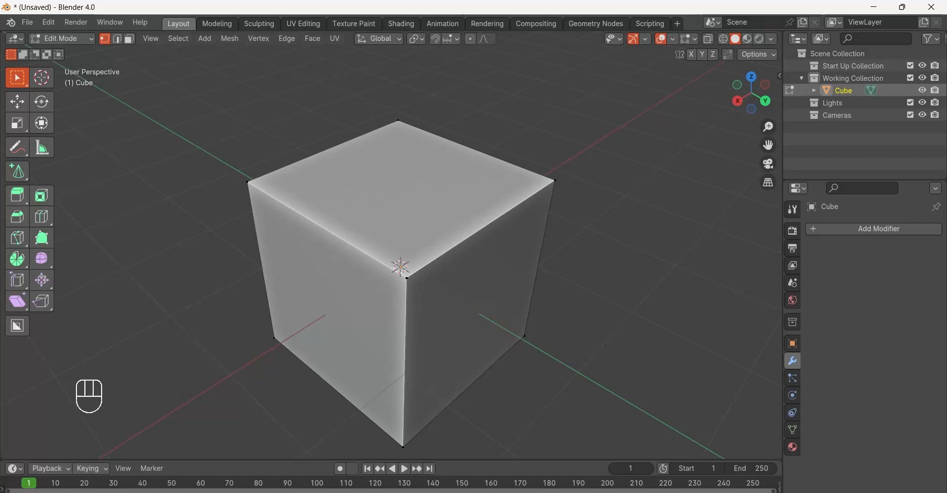
View the cube in front orthographic view and return to an angled perspective view.
middle_click_drag(394, 247, 396, 256, "shift")
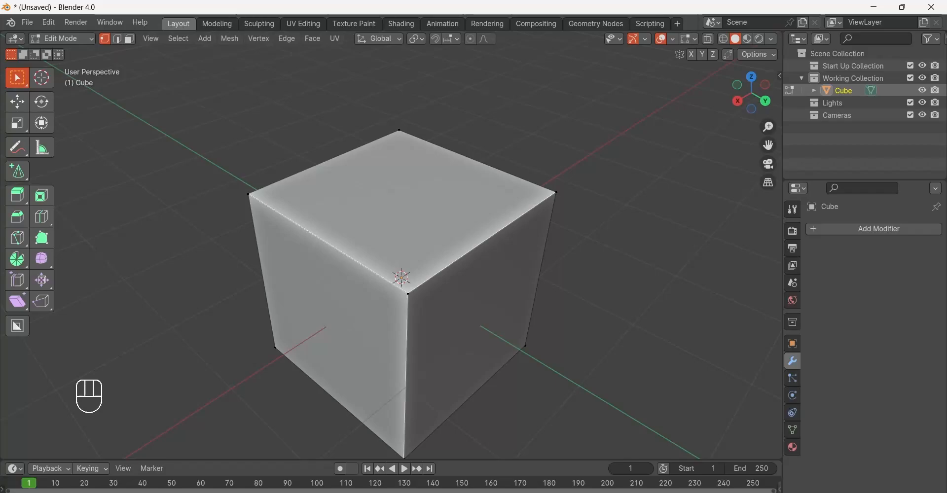
key("KP_1")
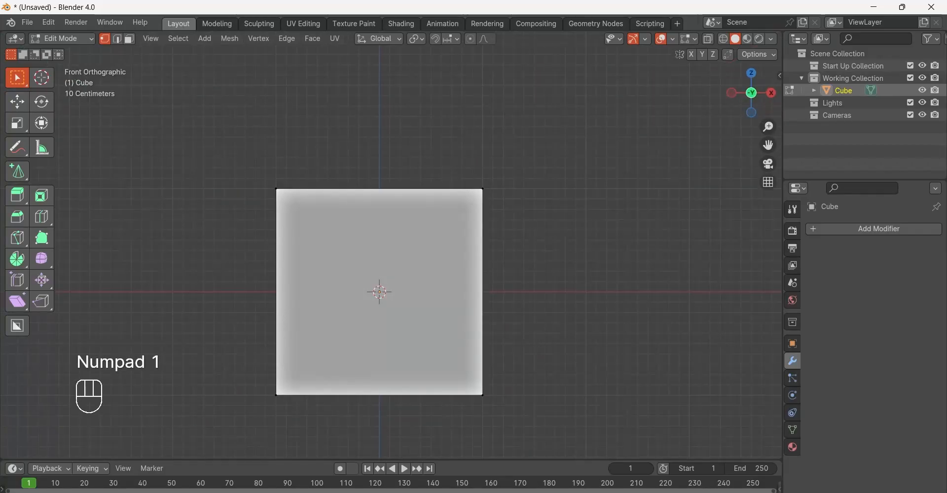
middle_click_drag(419, 257, 380, 294)
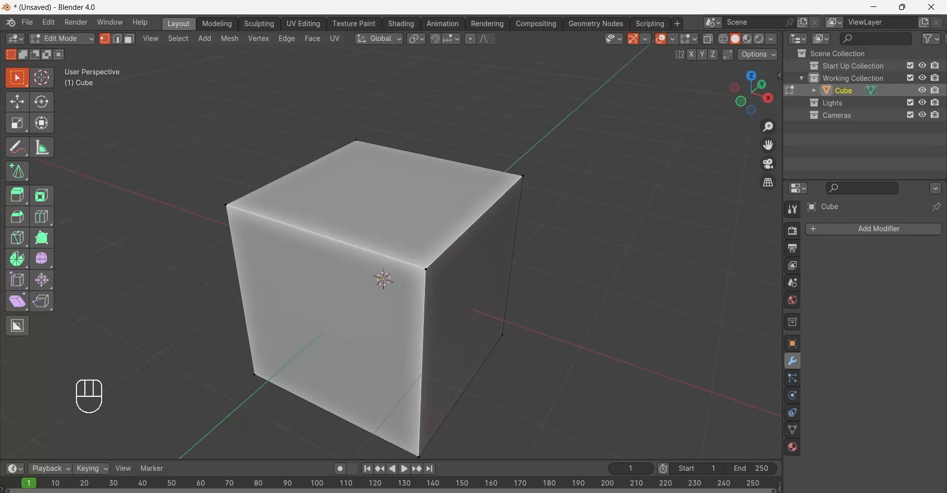
Cycle through the vertex, edge and face select modes, finishing in edge select mode.
key("1")
middle_click_drag(383, 277, 411, 288, "shift")
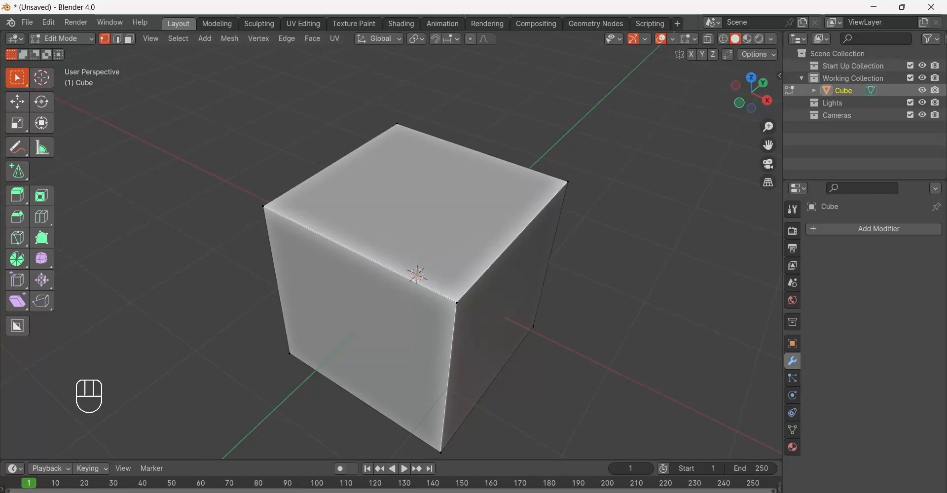
key("2")
key("3")
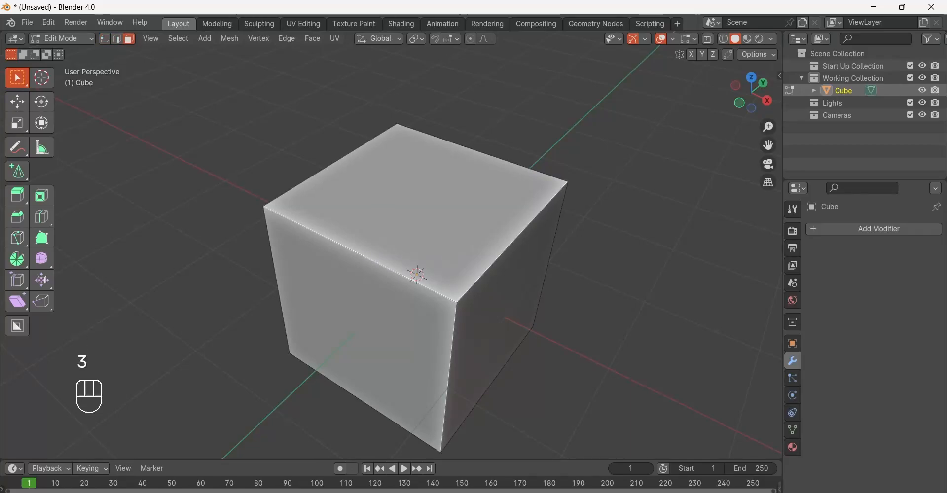
key("2")
key("1")
key("1")
key("2")
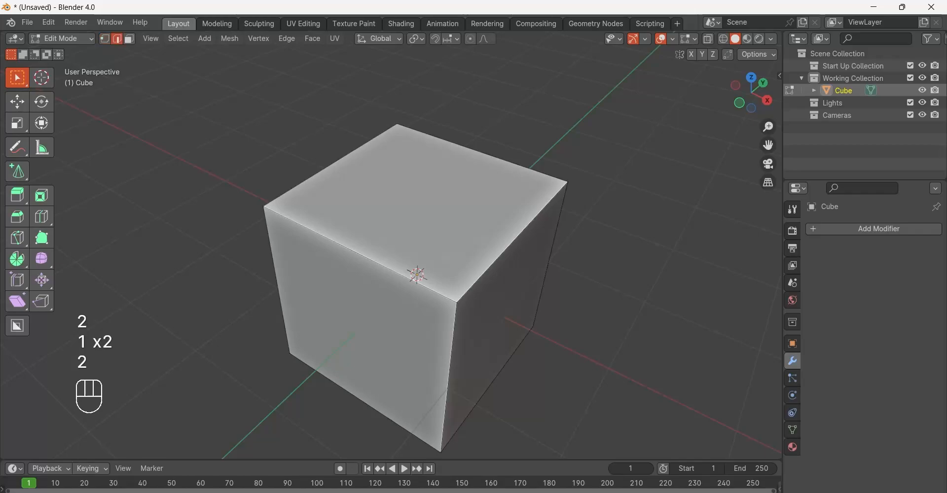
Switch repeatedly between the vertex, edge and face select modes, finishing in face select mode.
key("3")
key("1")
key("2")
key("3")
key("1")
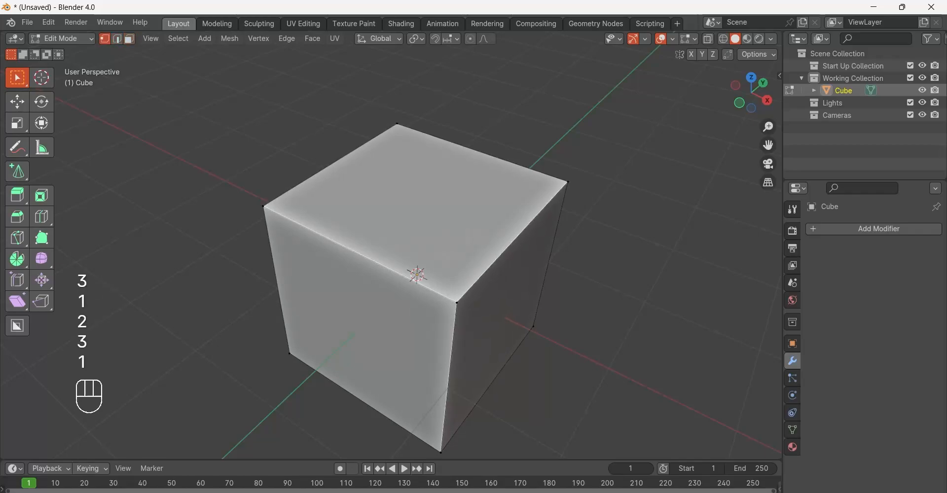
key("2")
key("3")
key("1")
key("2")
key("3")
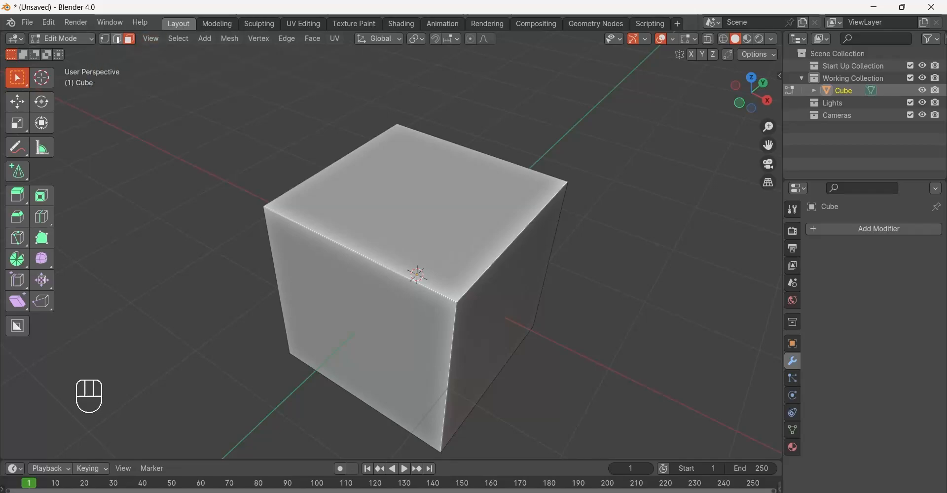
key("1")
key("2")
key("3")
Select the cube's top face and show the available variants of the Extrude tool.
left_click(415, 212)
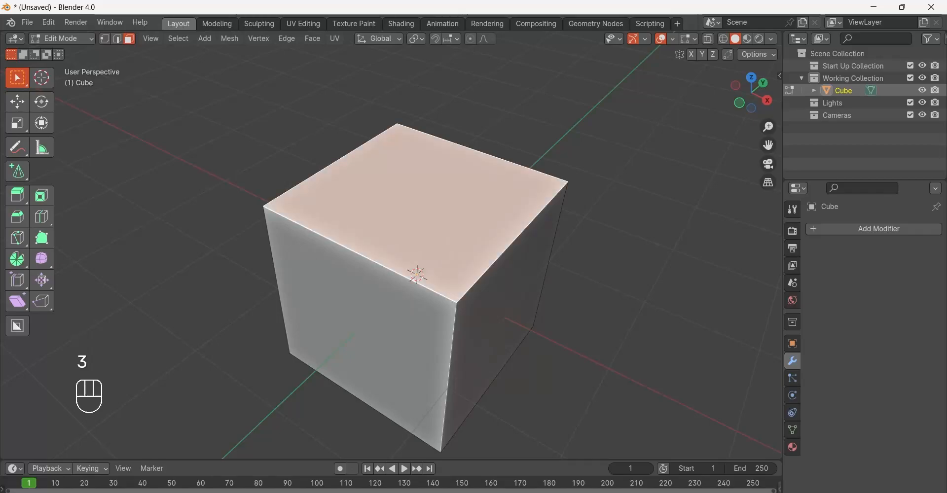
middle_click_drag(415, 212, 341, 250, "shift")
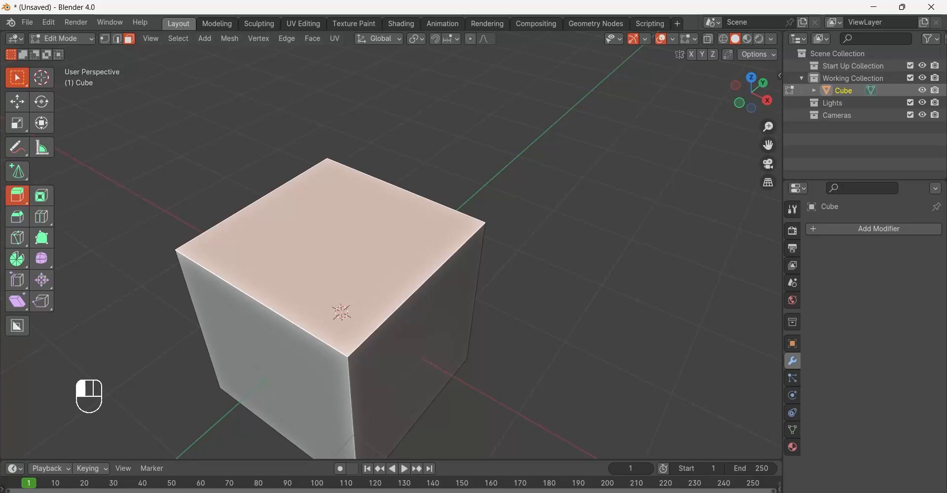
left_click(18, 196)
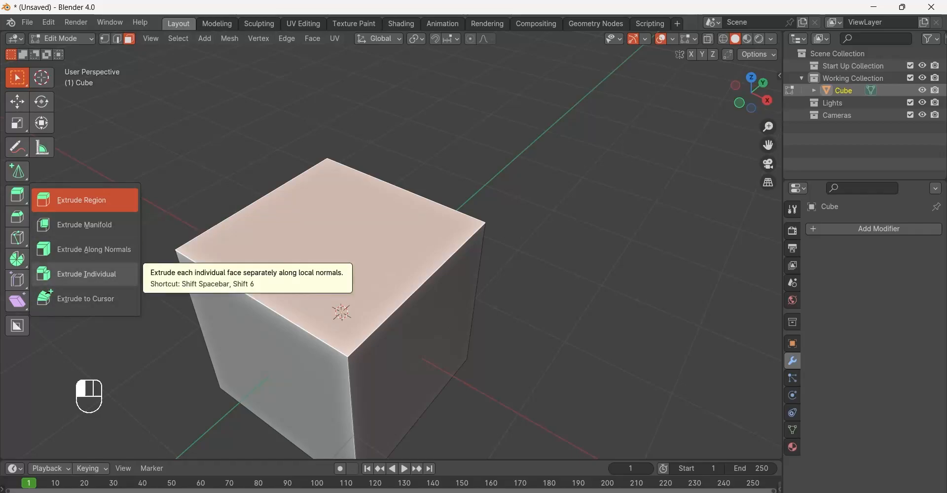
left_click_drag(85, 275, 18, 195)
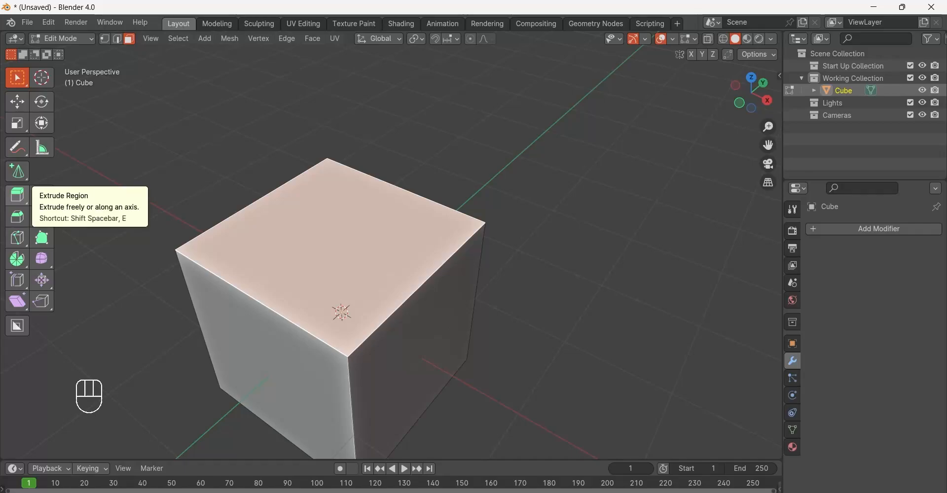
left_click_drag(18, 196, 83, 200)
Extrude the cube's selected top face upward to form a second block above the original.
scroll(340, 306, "down", 2)
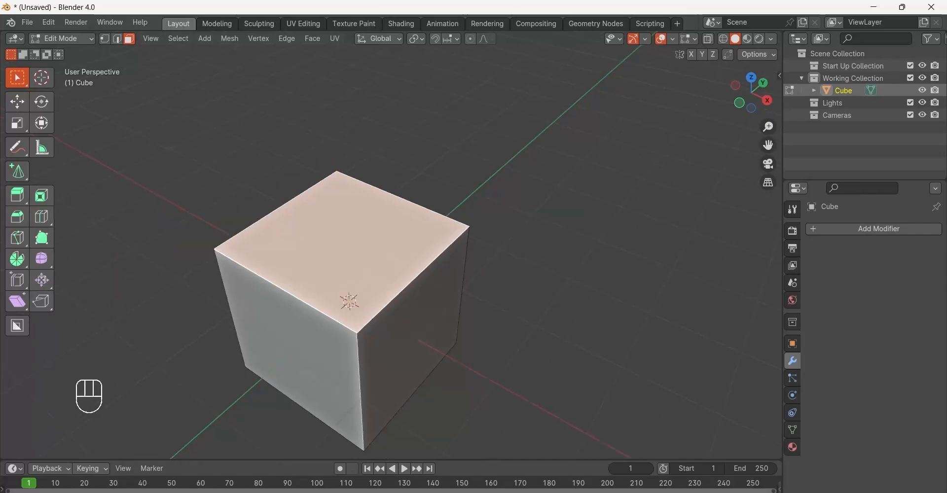
middle_click_drag(340, 306, 358, 278)
scroll(359, 278, "down", 1)
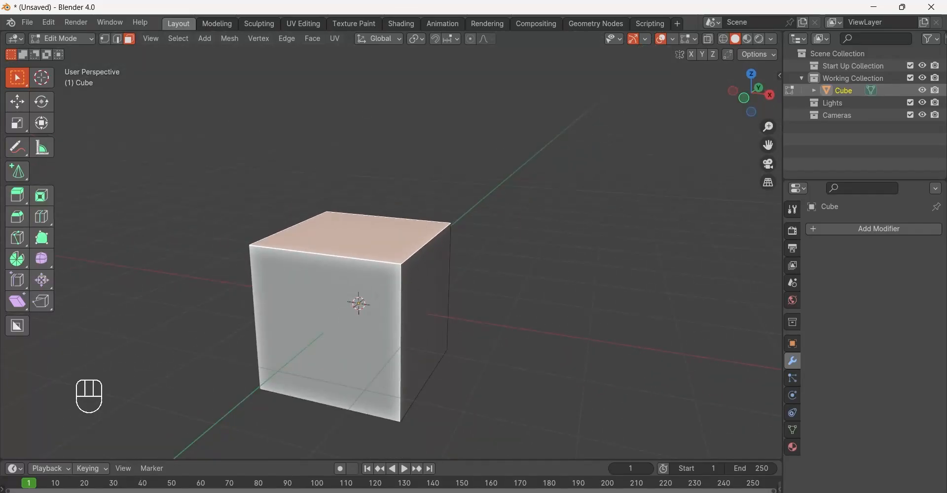
key("e")
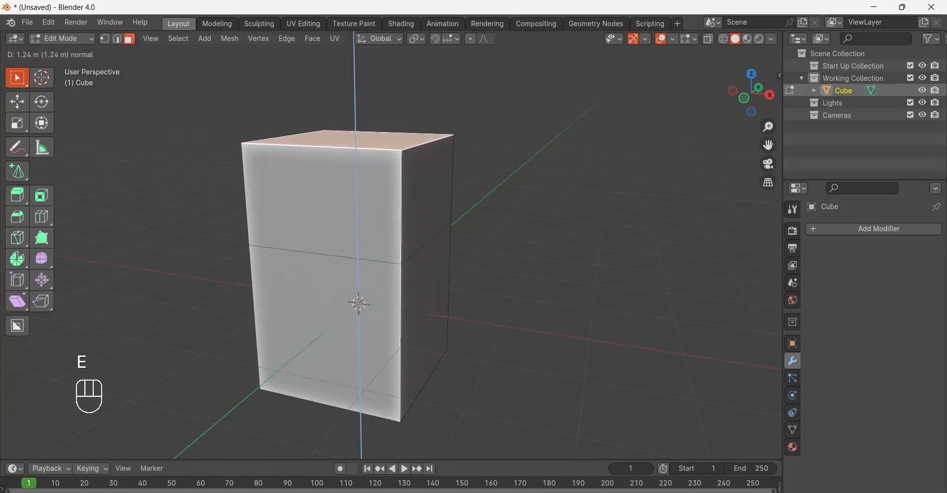
left_click(359, 154)
Select the upper block's side face facing positive X and extrude it in place without any offset.
middle_click_drag(359, 154, 309, 161)
left_click(377, 197)
middle_click_drag(377, 197, 409, 193)
key("e")
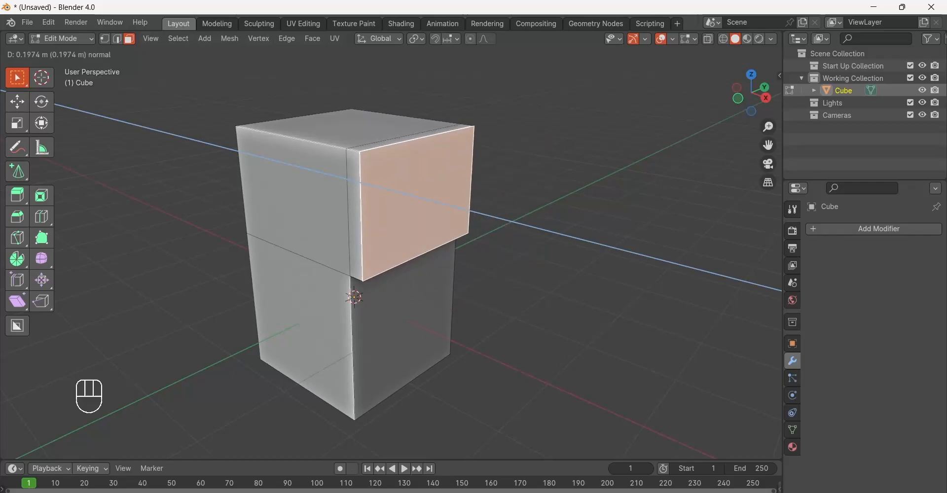
key("e")
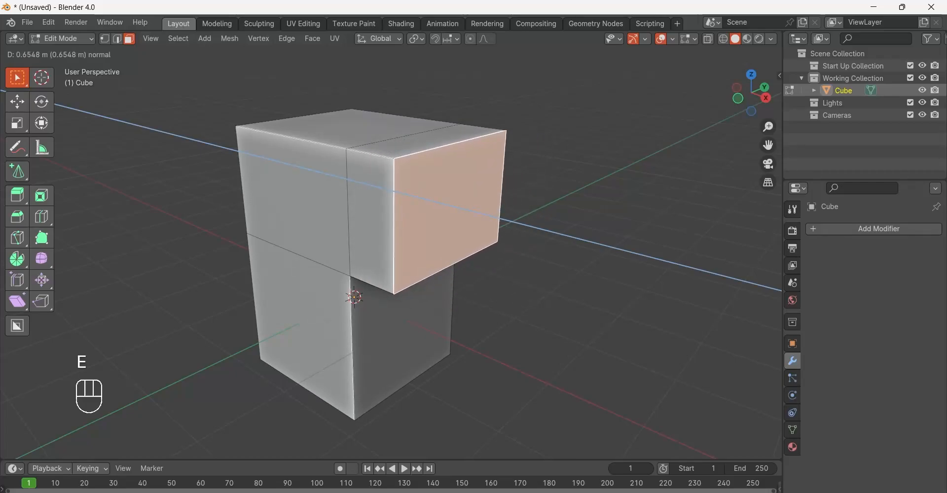
key("e")
key("e")
key("e")
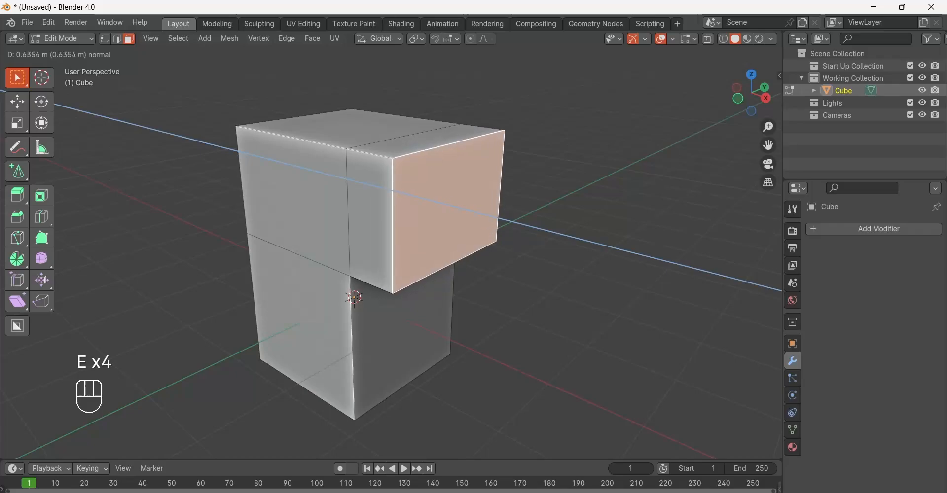
right_click(473, 212)
Move the extruded side face outward along the X axis.
key("g")
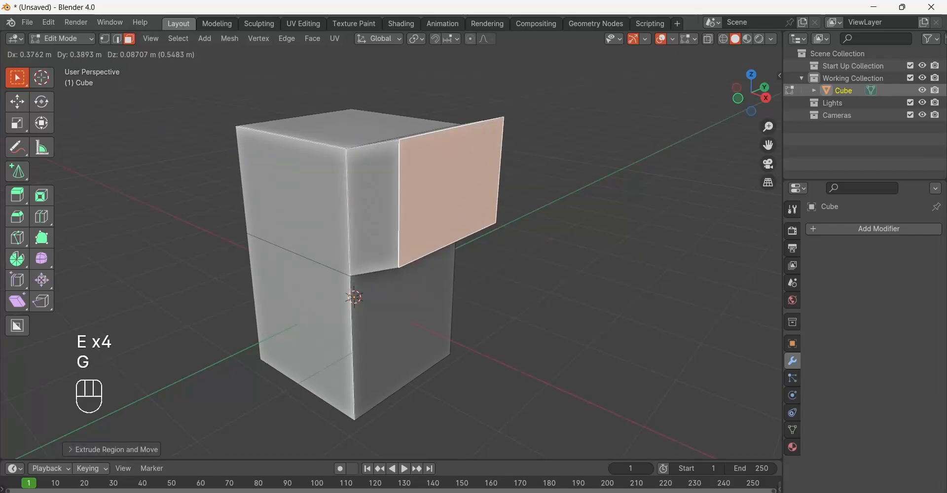
key("Escape")
key("g")
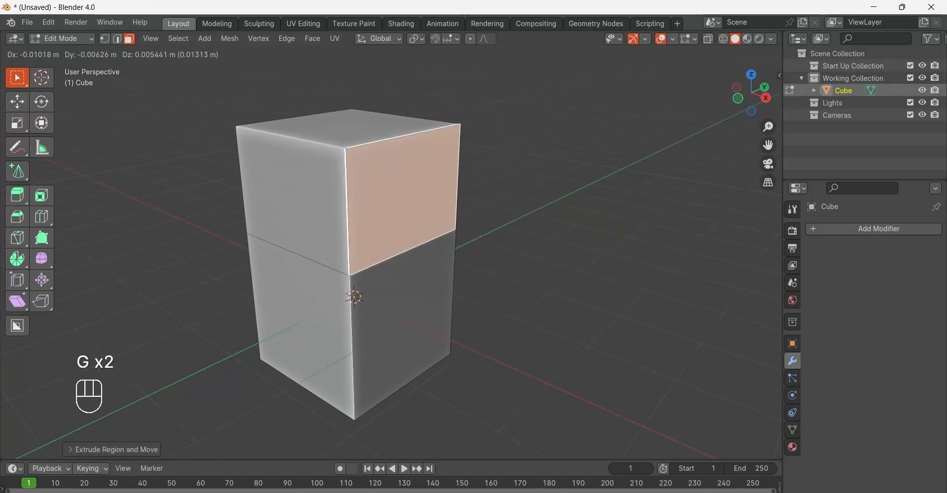
key("x")
left_click(489, 223)
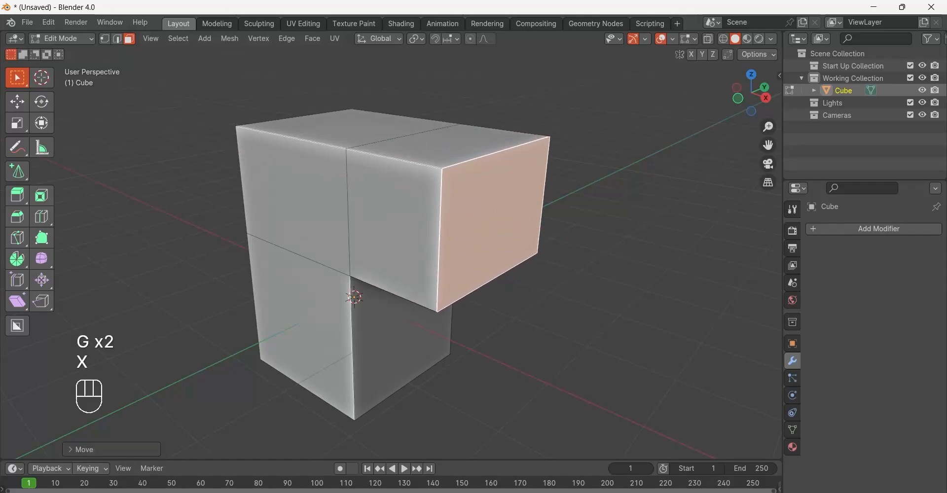
Extrude the arm's end face about 1 m further along X, and extrude its inner segment's negative Y side face outward.
key("e")
key("e")
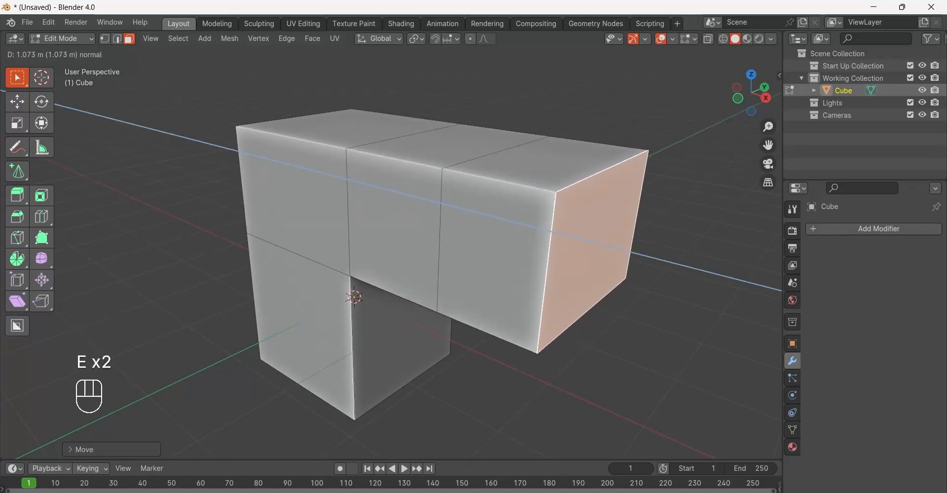
left_click(582, 243)
left_click(395, 230)
key("e")
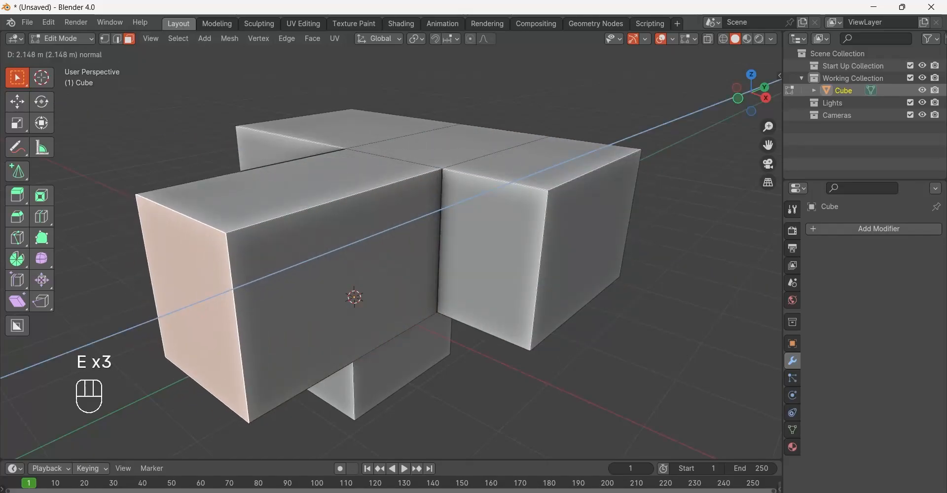
left_click(237, 292)
Extrude the top face of the block projecting toward negative Y upward.
left_click(315, 182)
key("e")
left_click(316, 123)
scroll(315, 124, "down", 2)
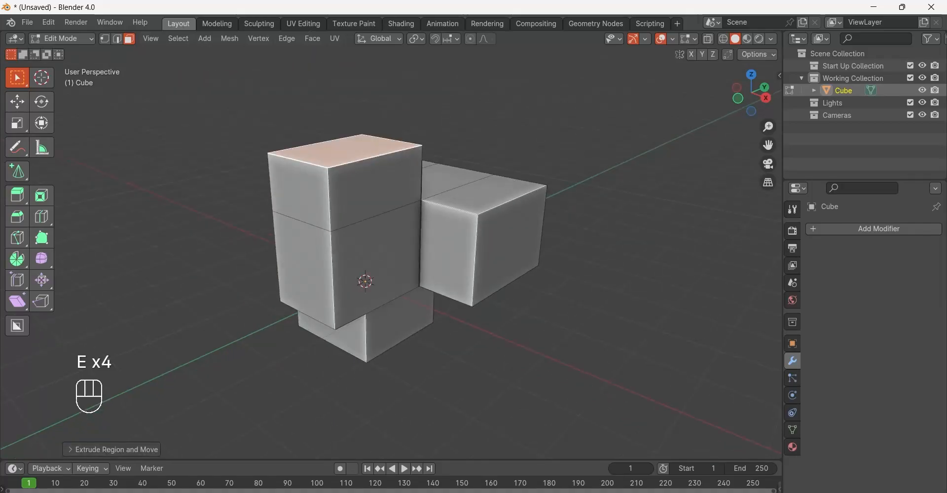
Extrude the main column's top face upward and the positive Y side face of its middle section outward.
middle_click_drag(316, 148, 576, 157)
left_click(391, 188)
key("e")
left_click(392, 103)
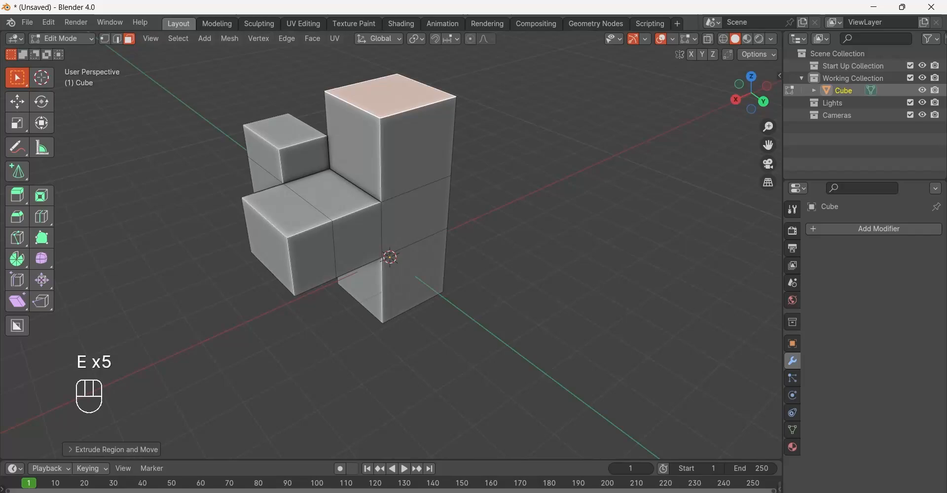
left_click(417, 223)
key("e")
left_click(489, 264)
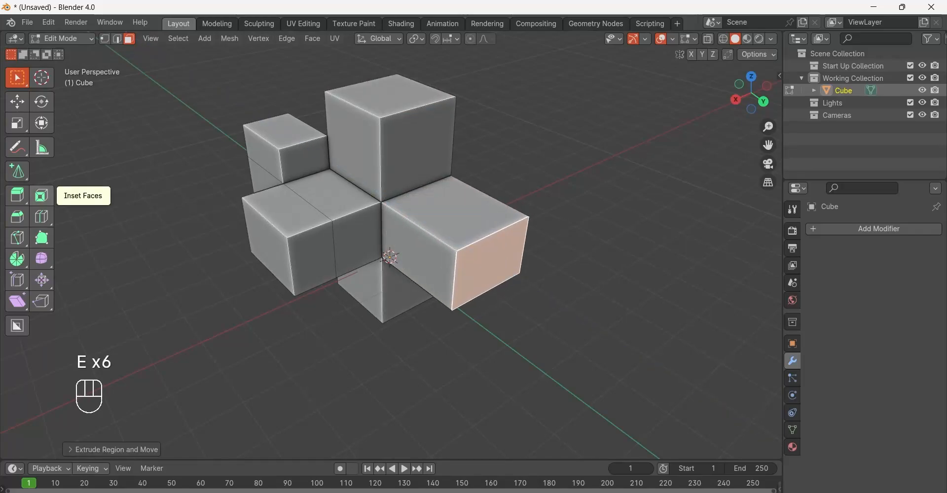
Inset the tall column's top face with the Inset Faces tool and return to the selection tool.
middle_click_drag(355, 147, 364, 190)
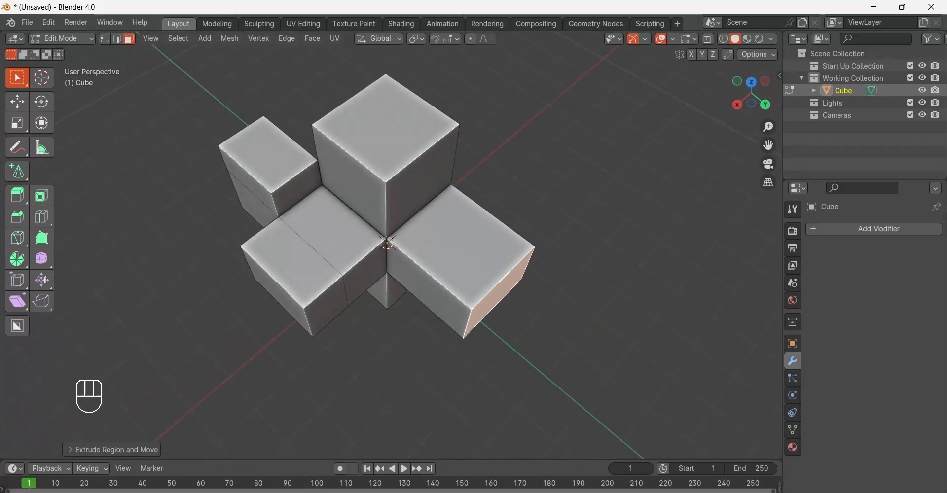
left_click(387, 130)
middle_click_drag(387, 131, 403, 277, "shift")
scroll(335, 235, "up", 2)
middle_click_drag(396, 431, 399, 438, "shift")
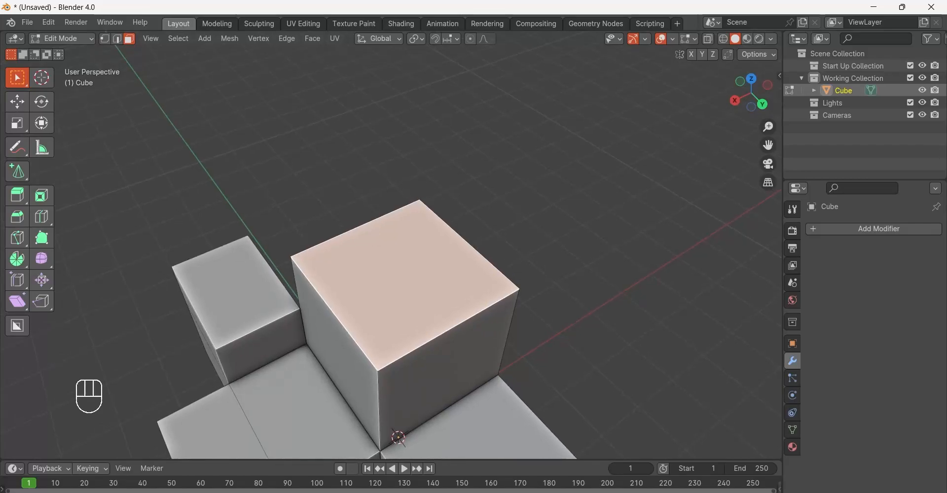
middle_click_drag(398, 438, 391, 438, "shift")
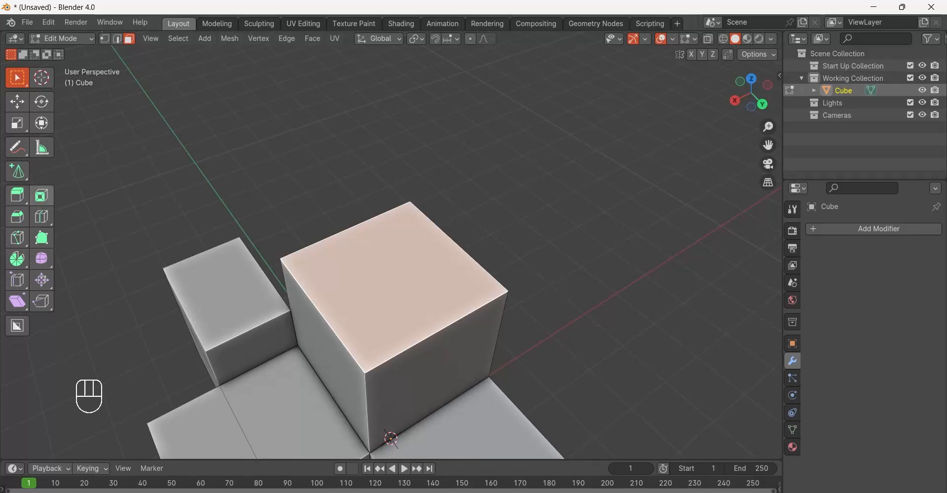
left_click(41, 195)
left_click_drag(422, 286, 390, 276)
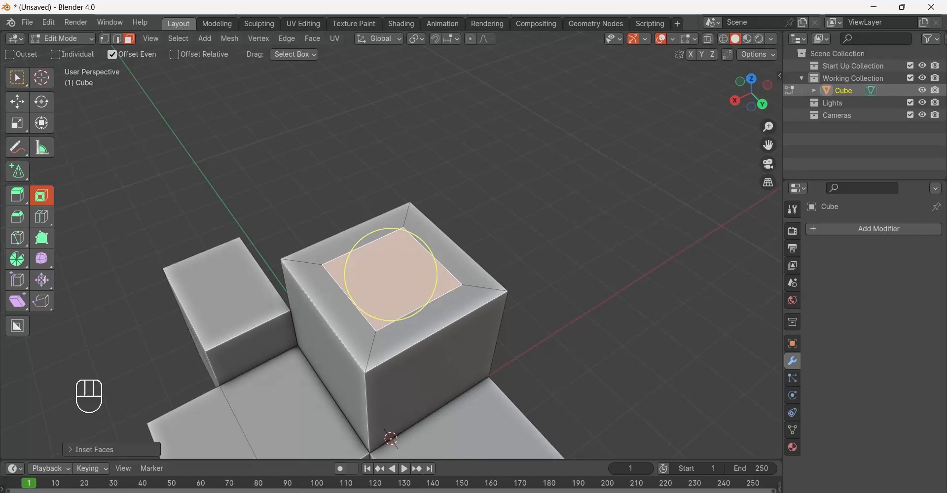
left_click(18, 78)
left_click(392, 281)
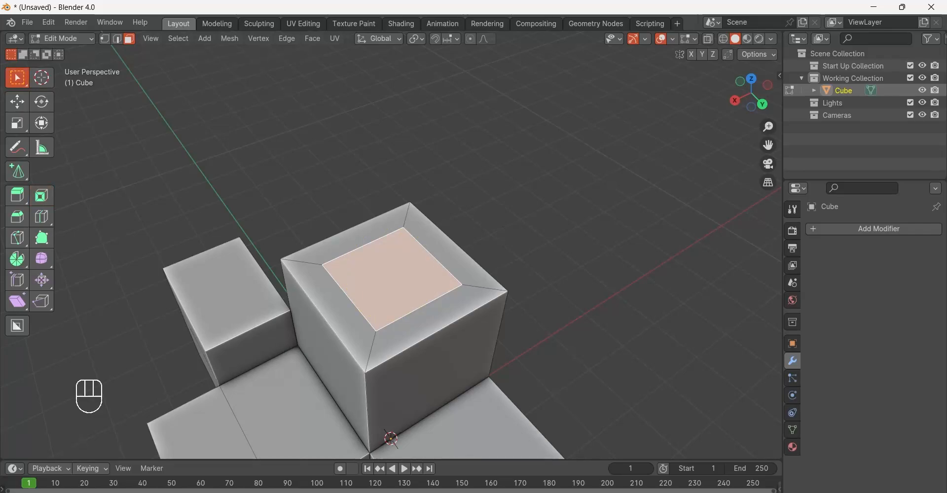
Inset the top face of the smaller raised block.
middle_click_drag(392, 286, 399, 274)
left_click(229, 286)
middle_click_drag(230, 286, 304, 276, "shift")
key("i")
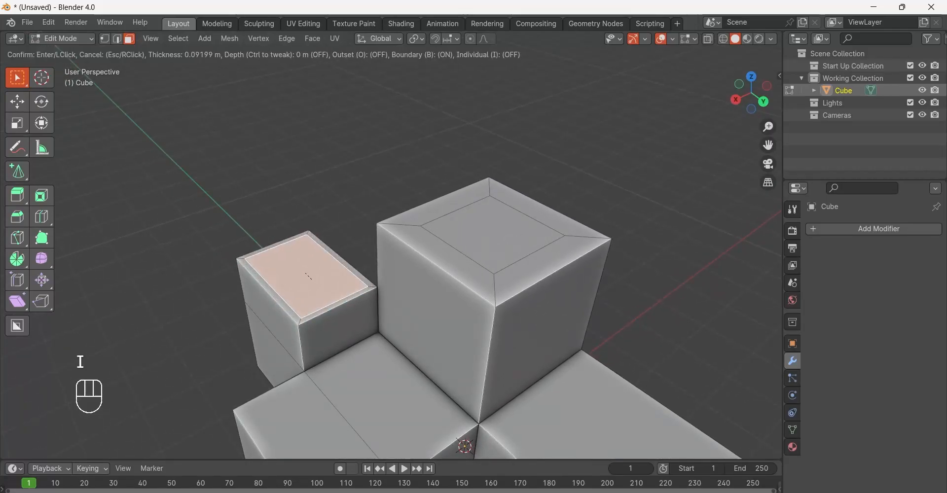
left_click(308, 276)
Extrude the smaller block's inset face down into the block and scale the recess floor smaller.
key("e")
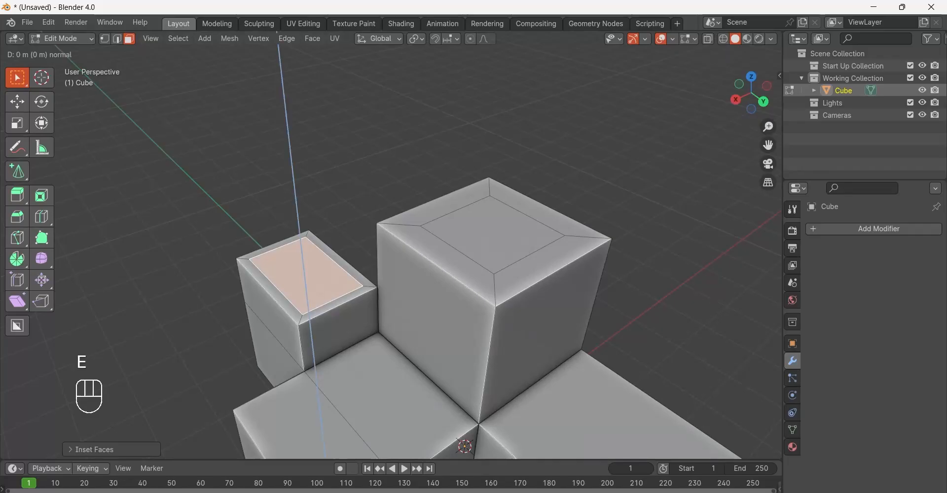
left_click(307, 291)
key("s")
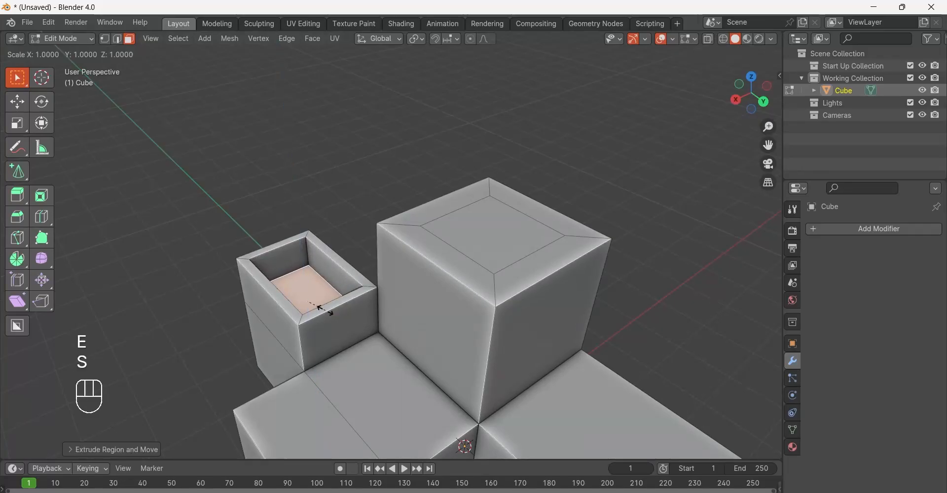
left_click(309, 303)
Raise the recess floor about 0.32 m along the Z axis and clear the face selection.
key("g")
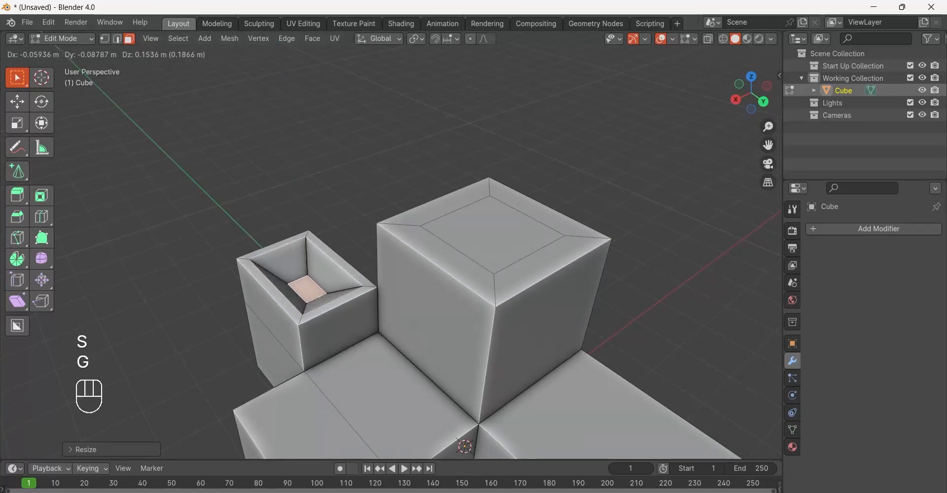
key("z")
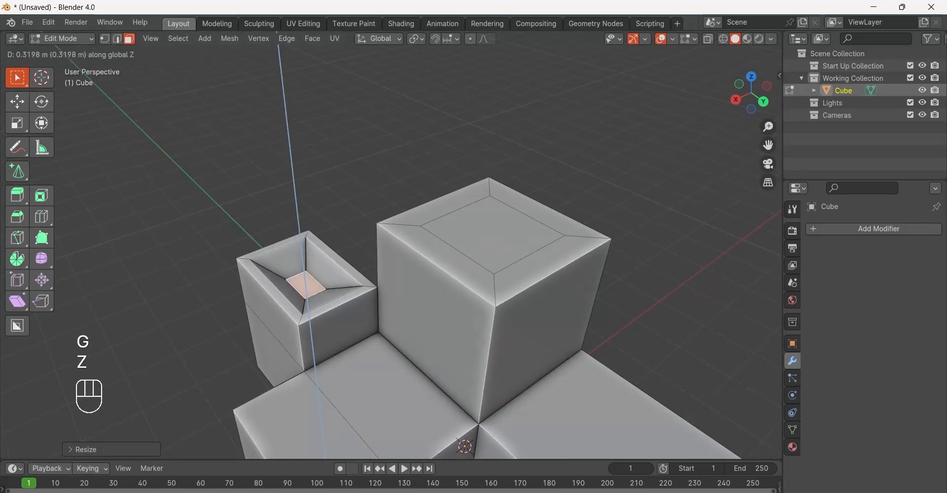
left_click(306, 288)
scroll(315, 276, "down", 1)
left_click(320, 188)
middle_click_drag(320, 198, 289, 143)
scroll(289, 143, "up", 2)
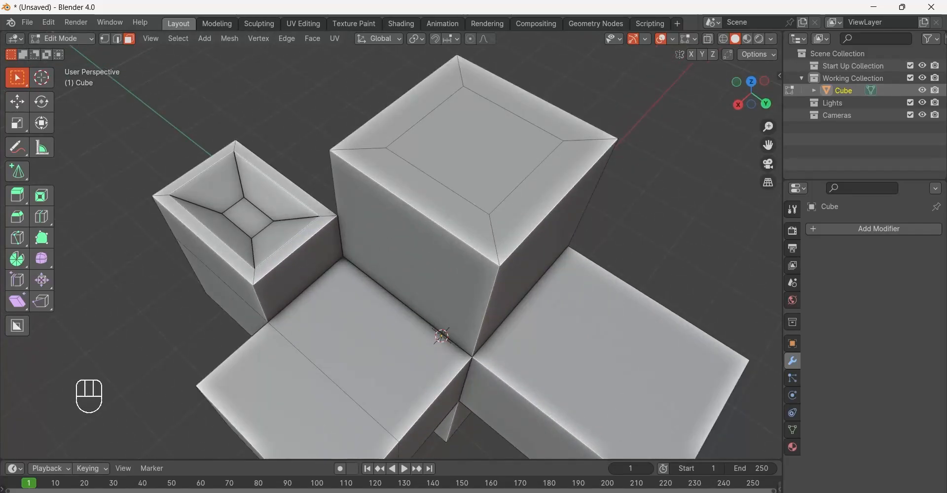
scroll(289, 143, "down", 1)
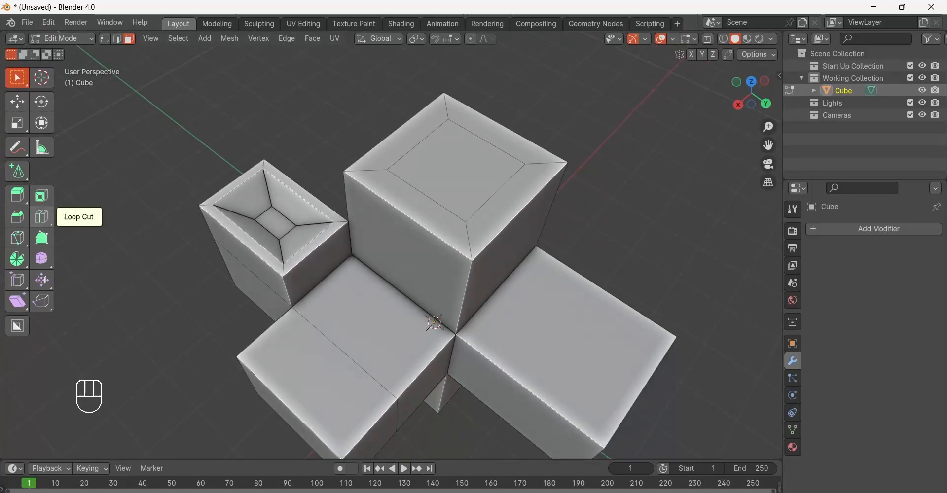
Bevel the outer edge loop around the tall column's top with the Bevel tool.
left_click(17, 216)
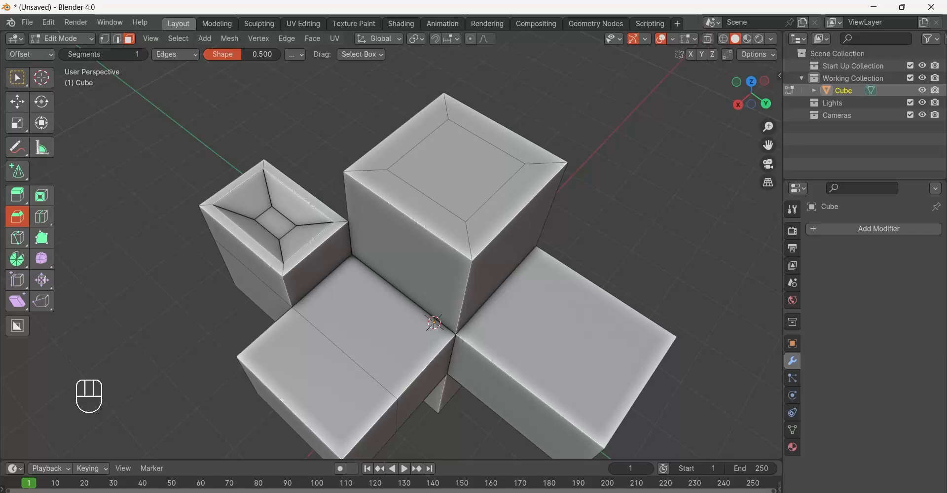
left_click(478, 246, "alt")
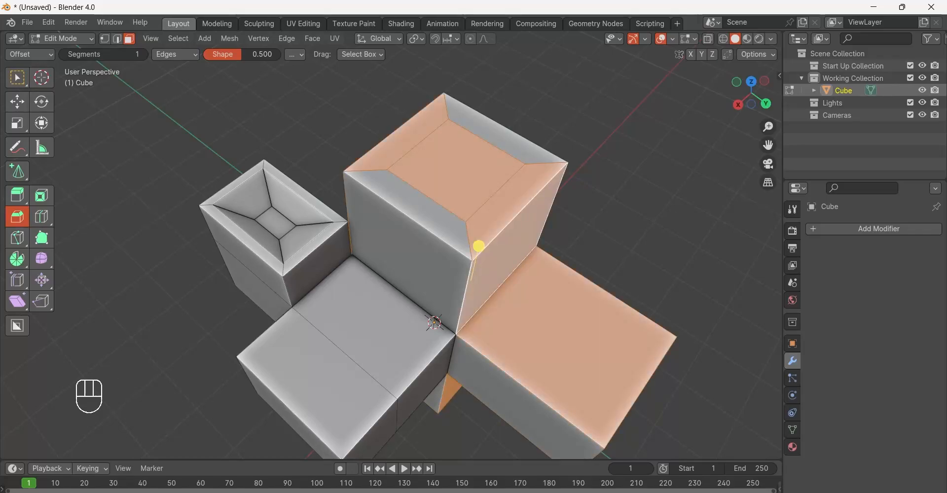
key("2")
key("alt+a")
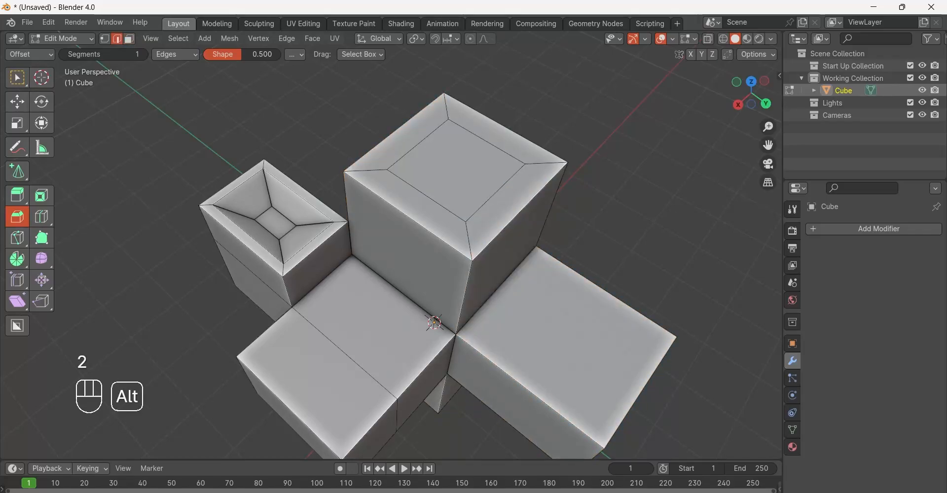
middle_click_drag(461, 119, 434, 110)
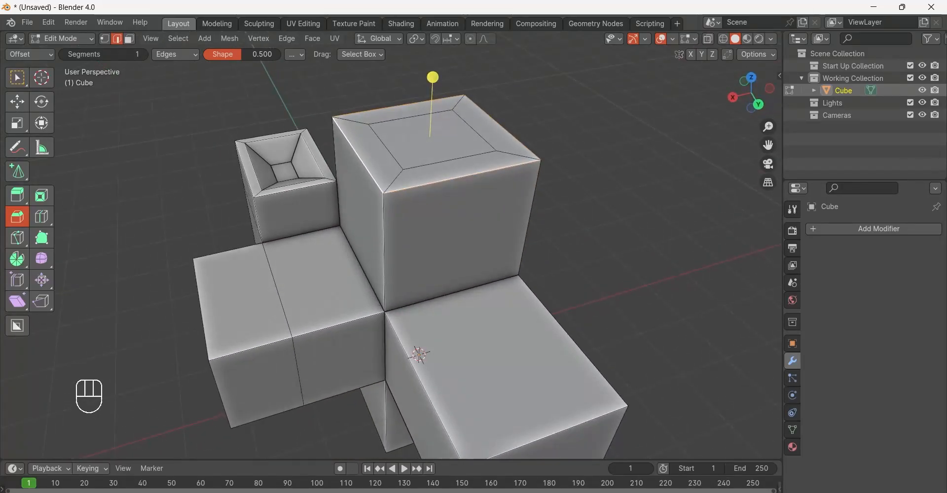
scroll(436, 79, "up", 2)
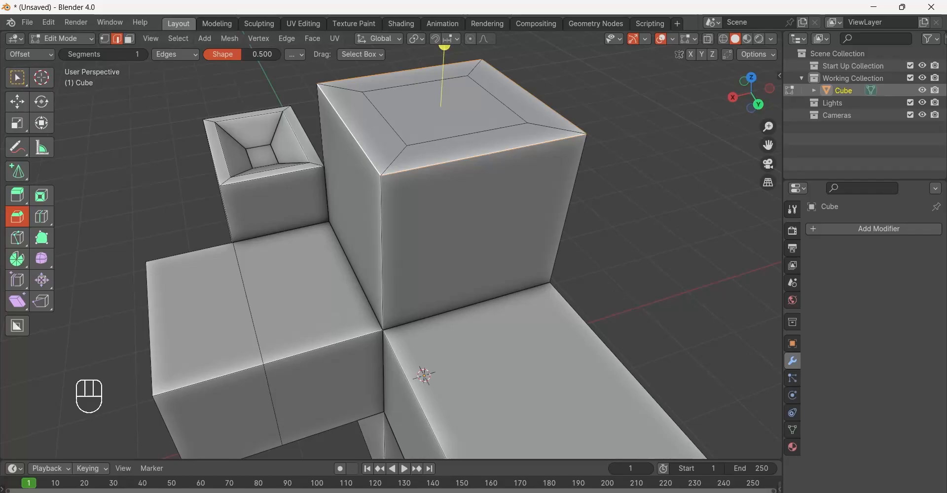
middle_click_drag(436, 79, 391, 111, "shift")
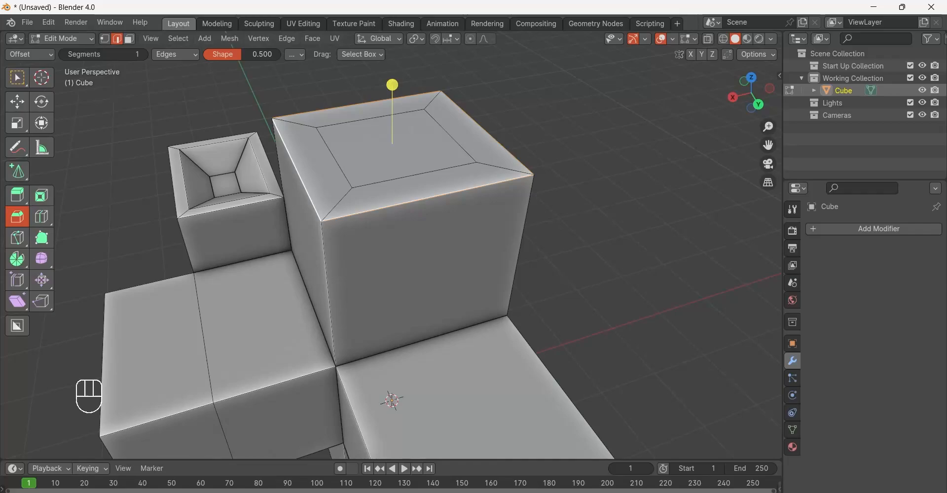
left_click_drag(393, 85, 439, 88)
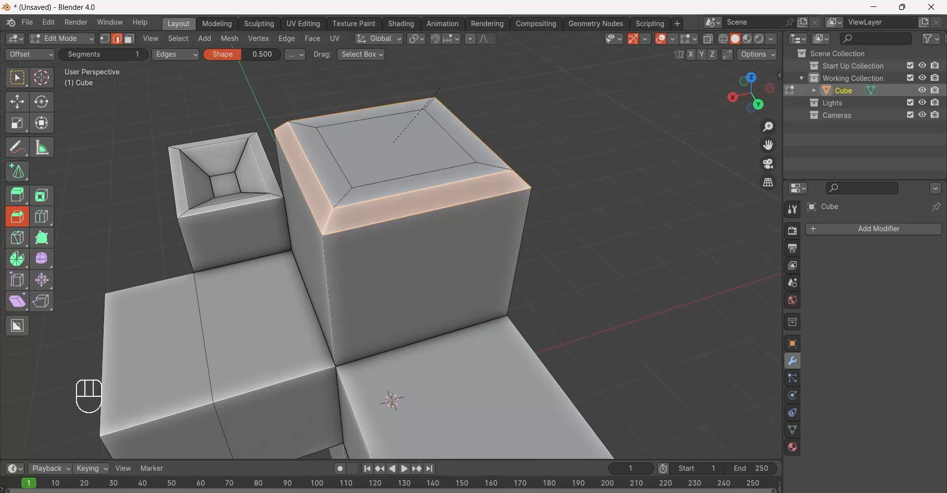
mouse_move(439, 90)
left_mouse_down()
mouse_move(455, 96)
mouse_move(439, 102)
left_mouse_up()
left_click(466, 116)
Try an interactive bevel on the smaller block's outer top edge loop, cycling through the width types, and cancel it.
middle_click_drag(466, 148, 524, 143)
scroll(470, 145, "up", 3)
scroll(471, 146, "down", 3)
middle_click_drag(493, 197, 602, 147, "shift")
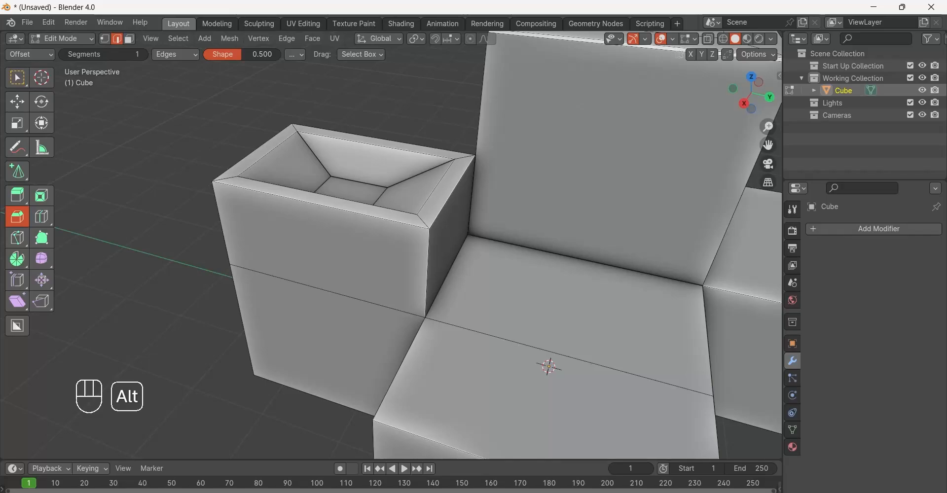
left_click(349, 167, "alt")
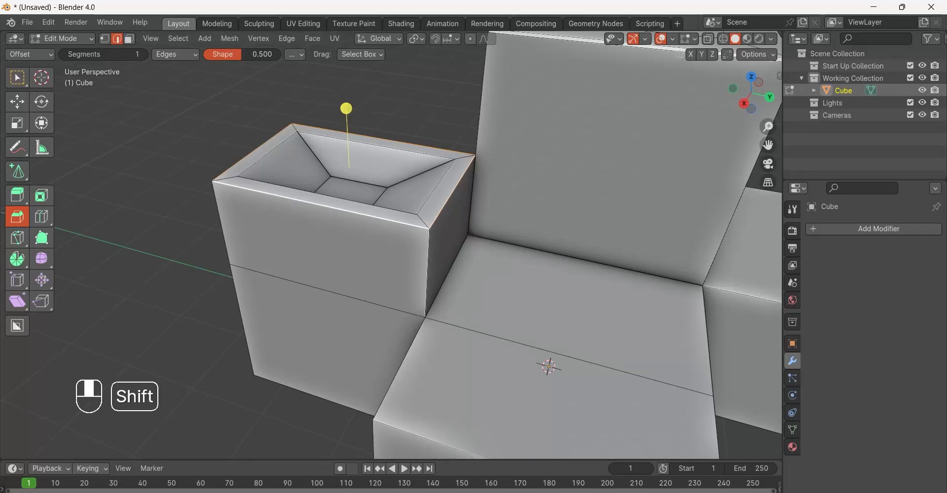
mouse_move(391, 245)
middle_mouse_down("shift")
mouse_move(368, 261)
mouse_move(405, 249)
middle_mouse_up("shift")
scroll(391, 245, "up", 1)
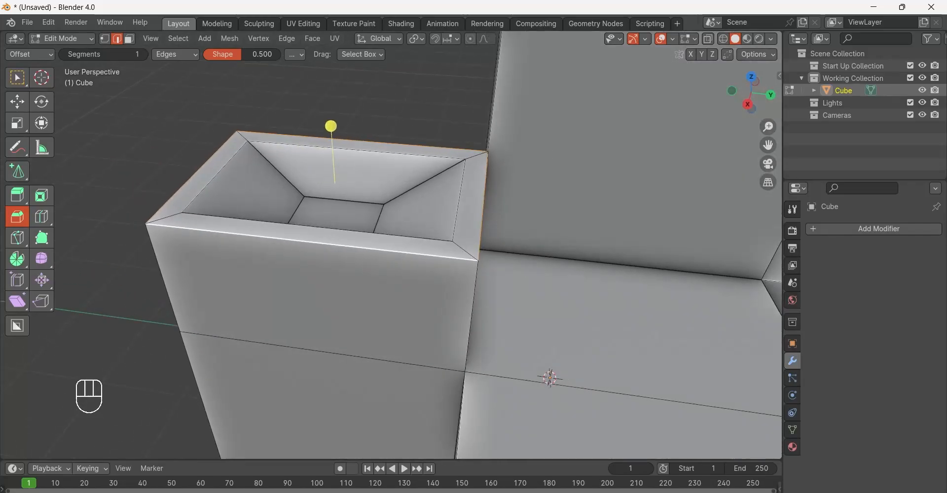
left_click(18, 77)
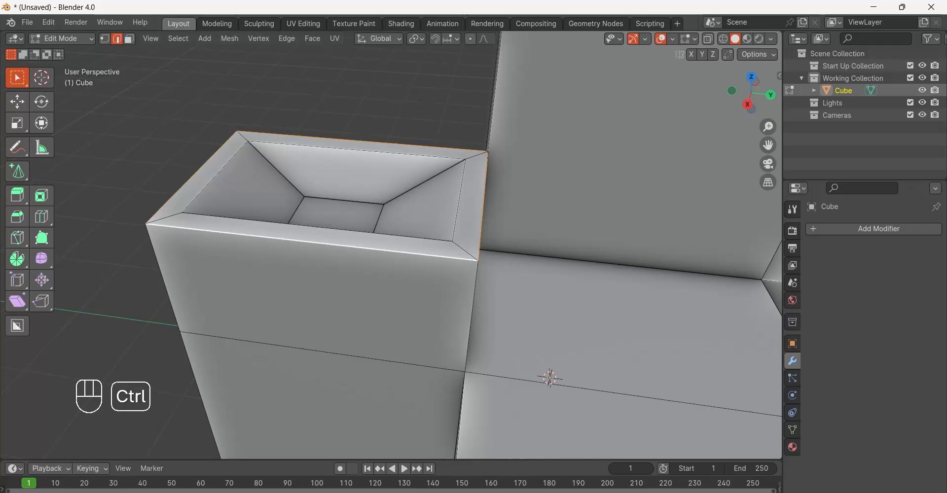
key("ctrl+b")
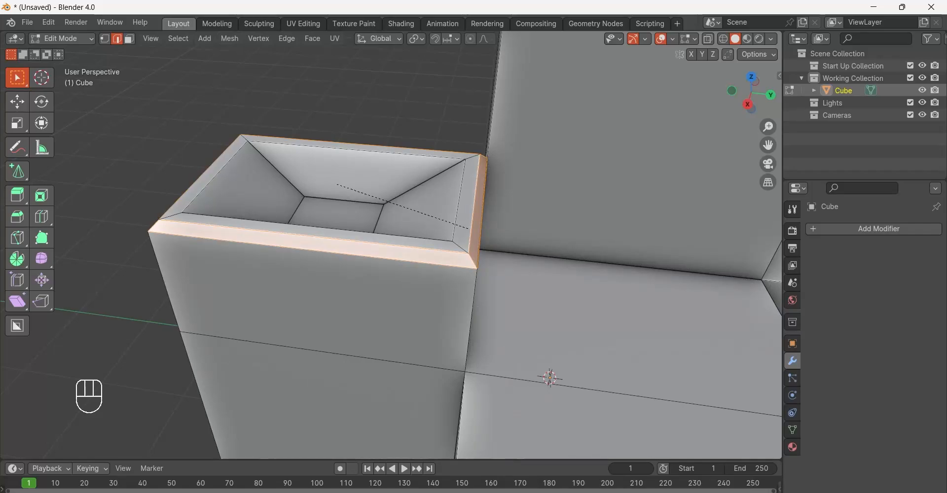
key("t")
key("t")
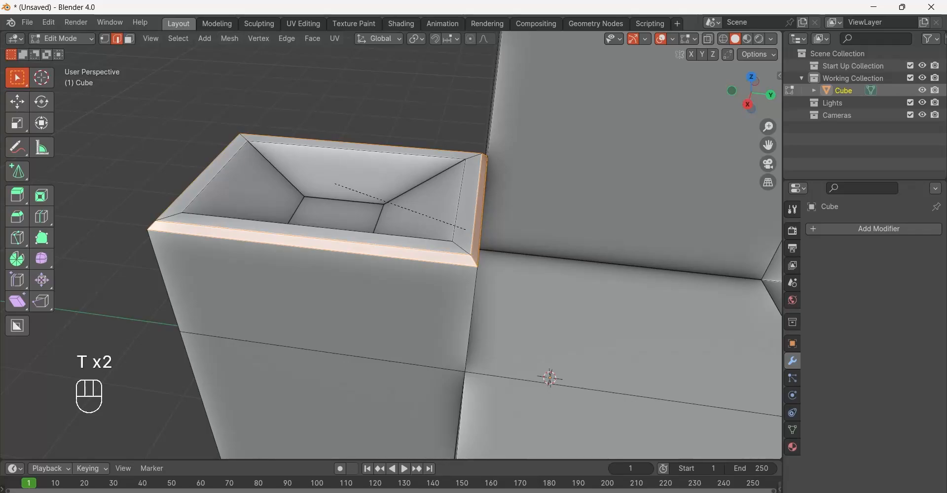
key("m")
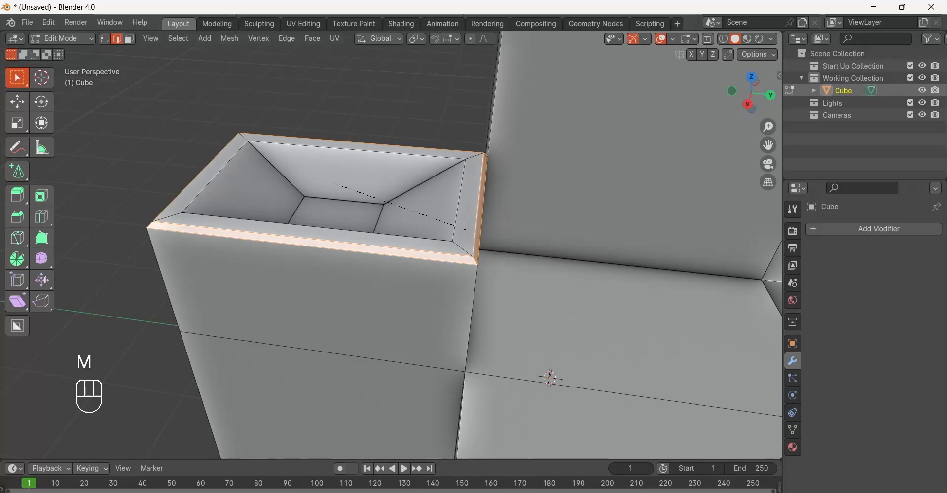
key("m")
key("m")
key("m")
key("m")
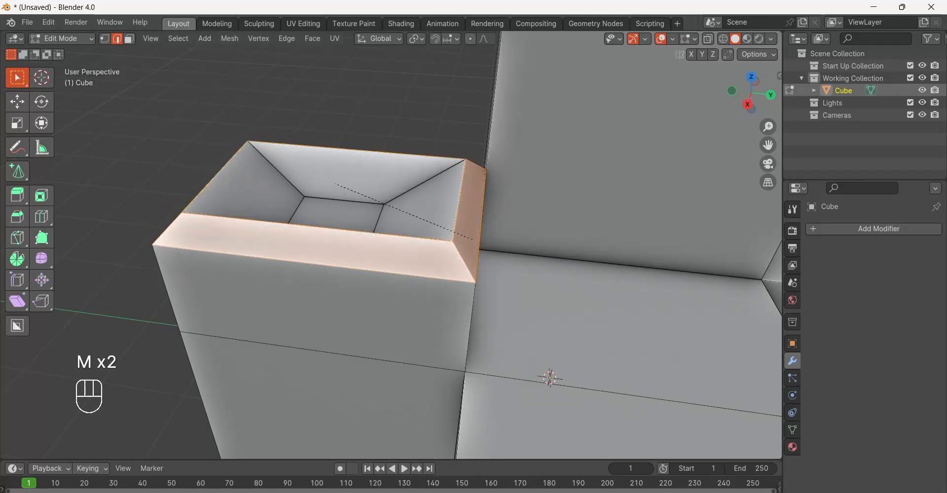
key("m")
key("m")
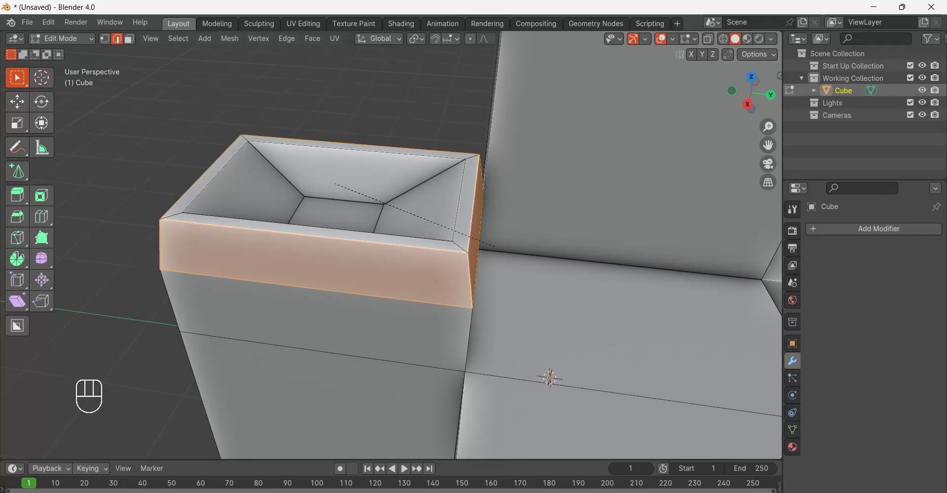
right_click(494, 246)
Extrude the tall column's inset top face with no offset, and try moving the extruded face.
scroll(494, 246, "down", 4)
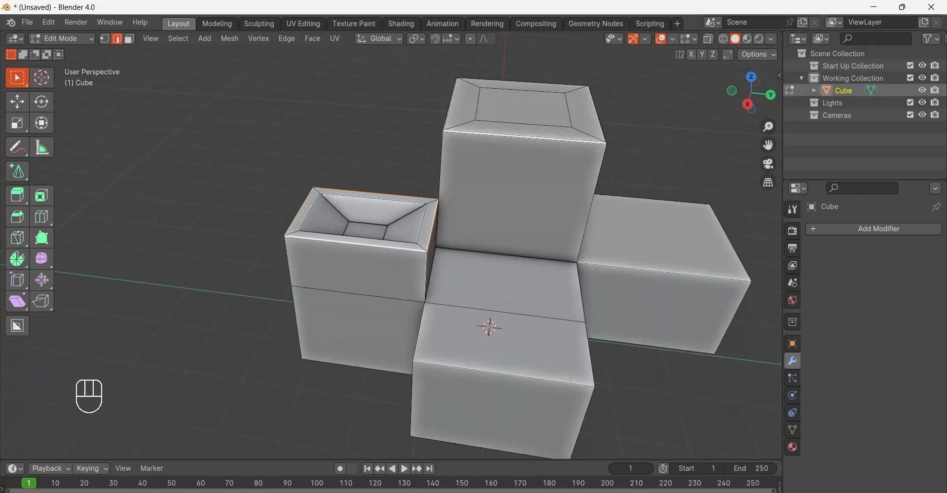
middle_click_drag(495, 247, 379, 290)
key("3")
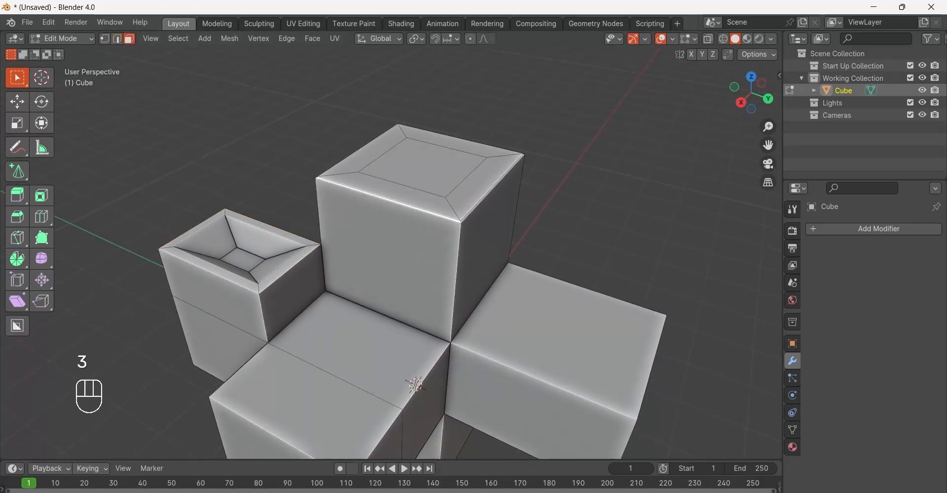
left_click(424, 168)
middle_click_drag(423, 169, 424, 223, "shift")
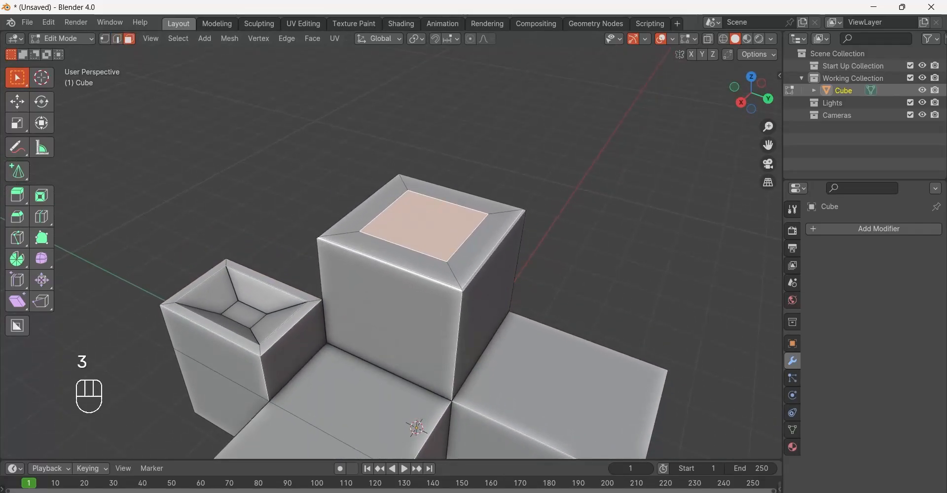
key("e")
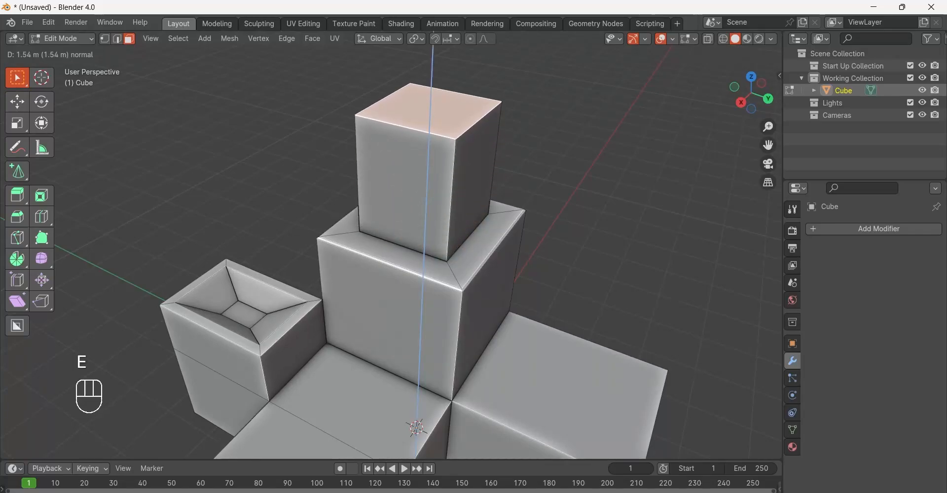
key("Escape")
key("g")
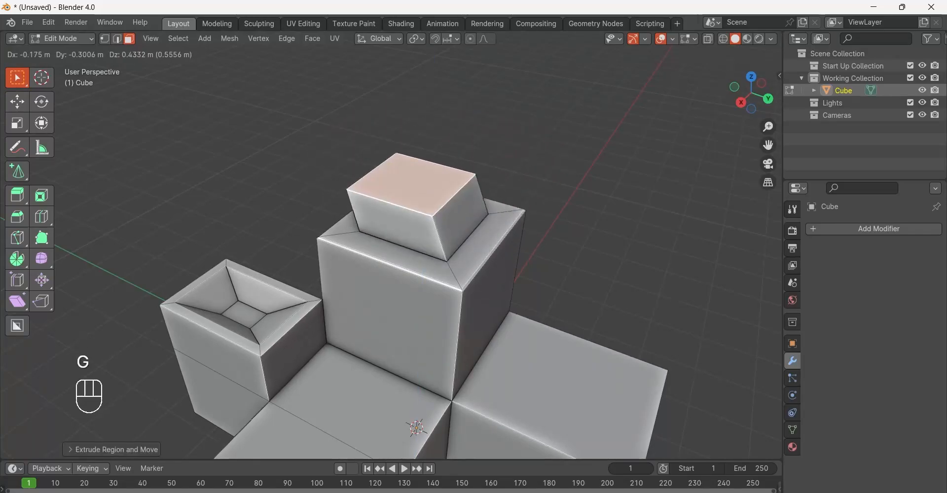
key("Escape")
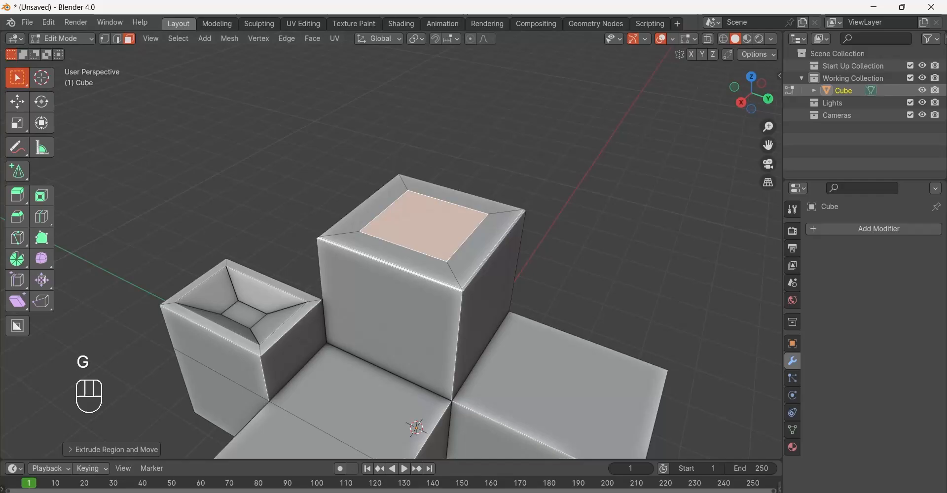
Check the corner vertices of the tall column's inset top face one by one in vertex selection mode.
scroll(389, 257, "up", 4)
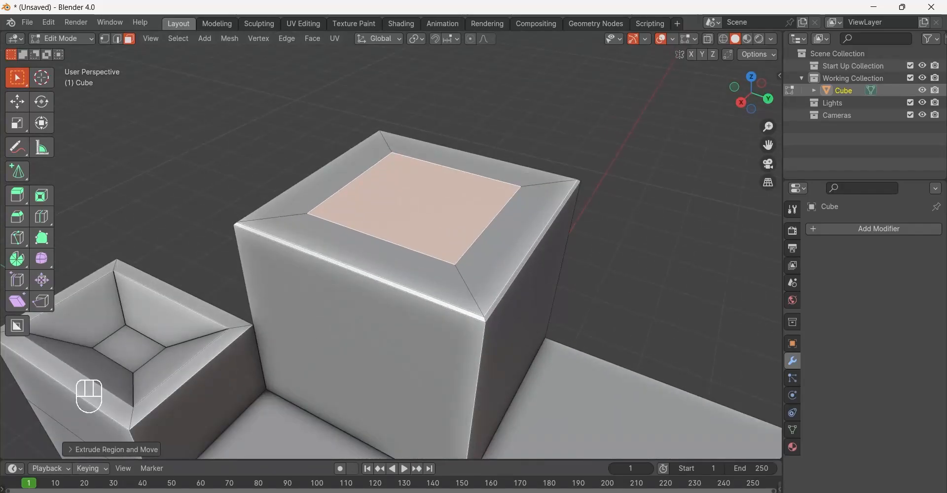
key("alt+a")
key("1")
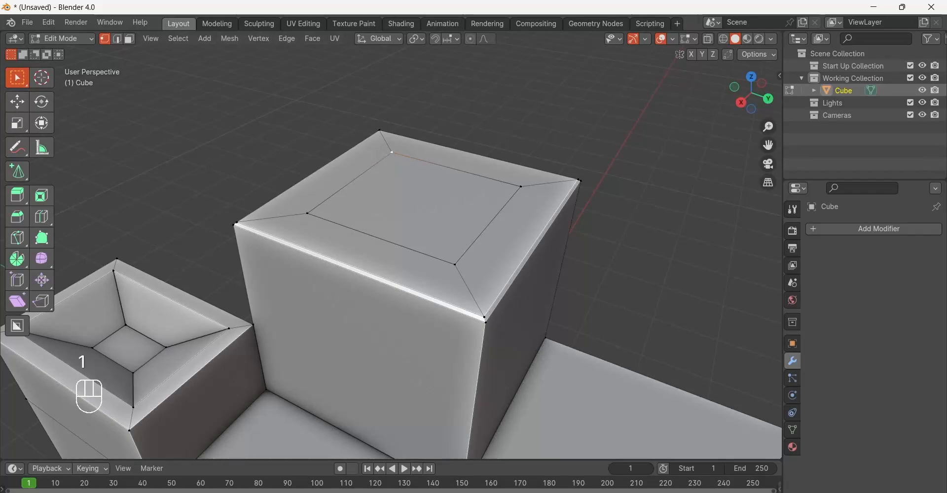
left_click(307, 214)
left_click(455, 265)
left_click(520, 187)
Try deleting the tall column's inset top face in face selection mode, then undo the deletion.
key("3")
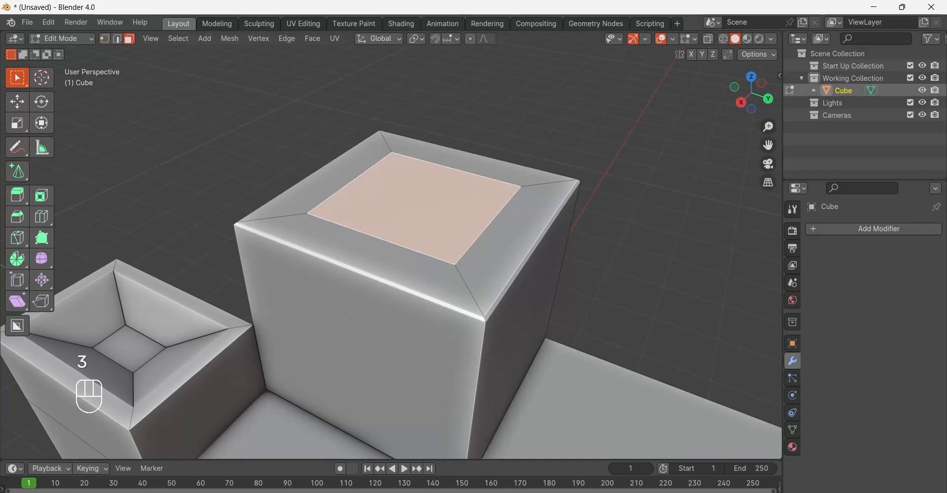
key("Delete")
left_click(380, 243)
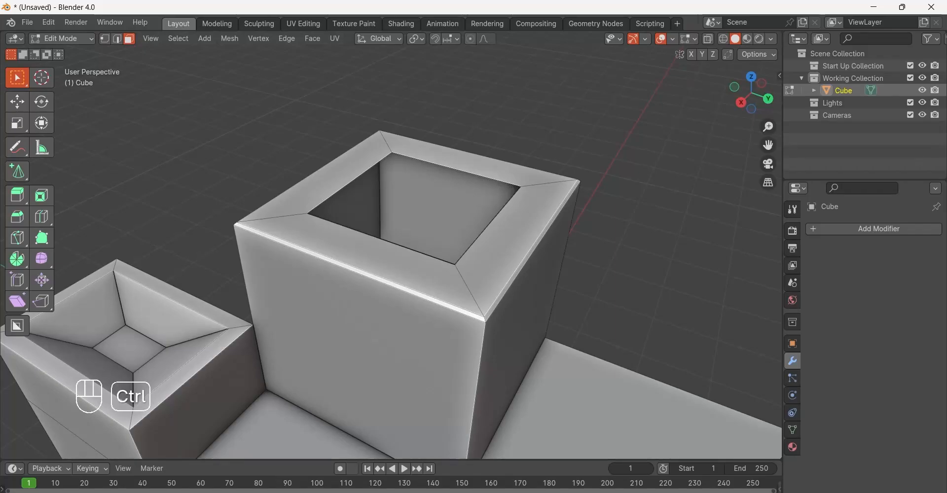
key("ctrl+z")
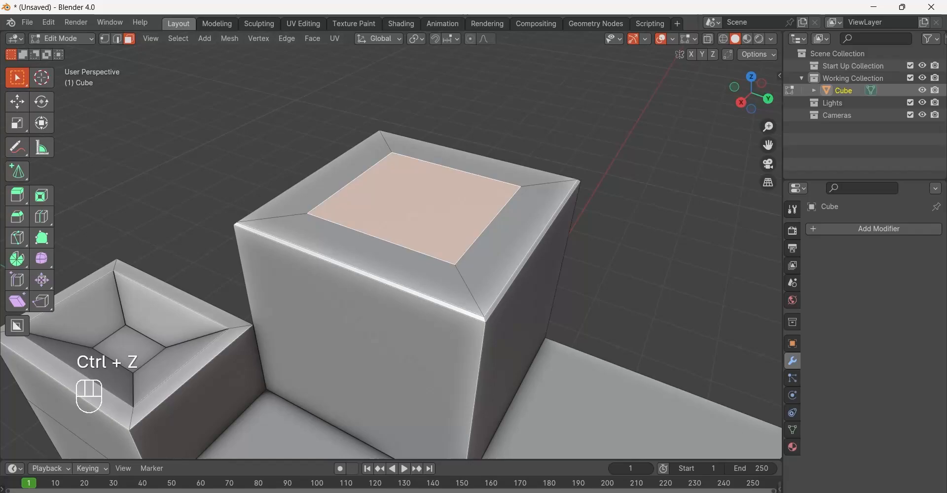
key("g")
right_click(386, 131)
Merge all vertices of the mesh by distance and set the merge distance to 0.00001 m.
key("1")
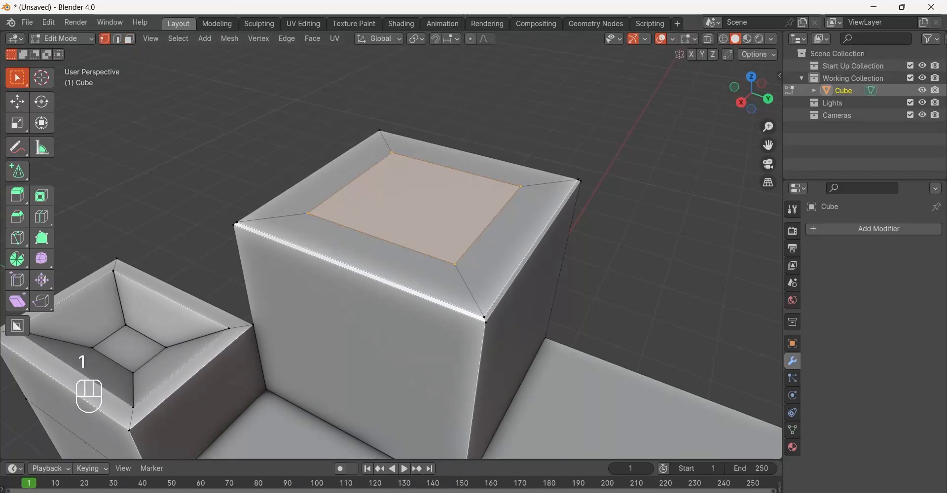
key("a")
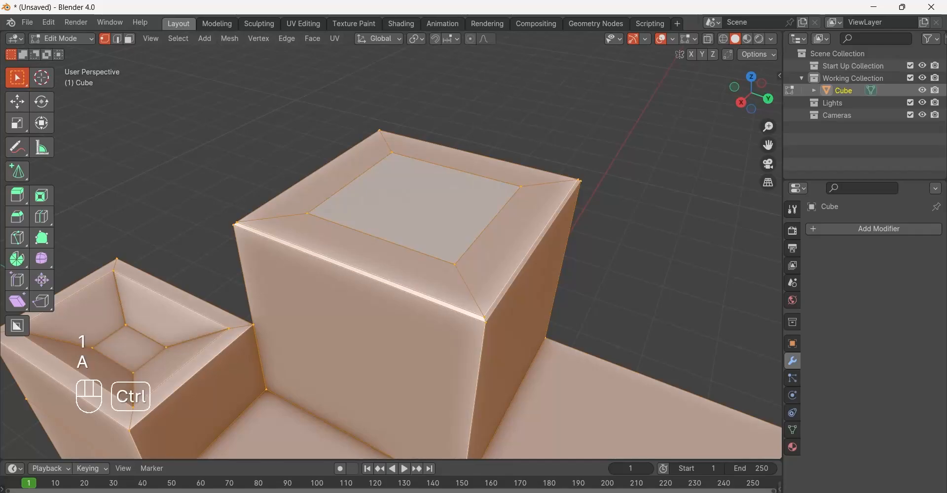
key("ctrl+m")
key("Escape")
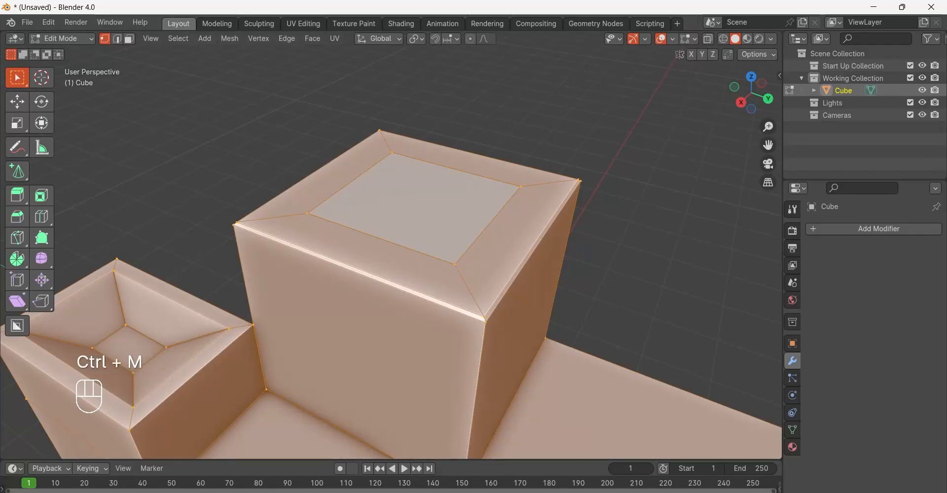
key("m")
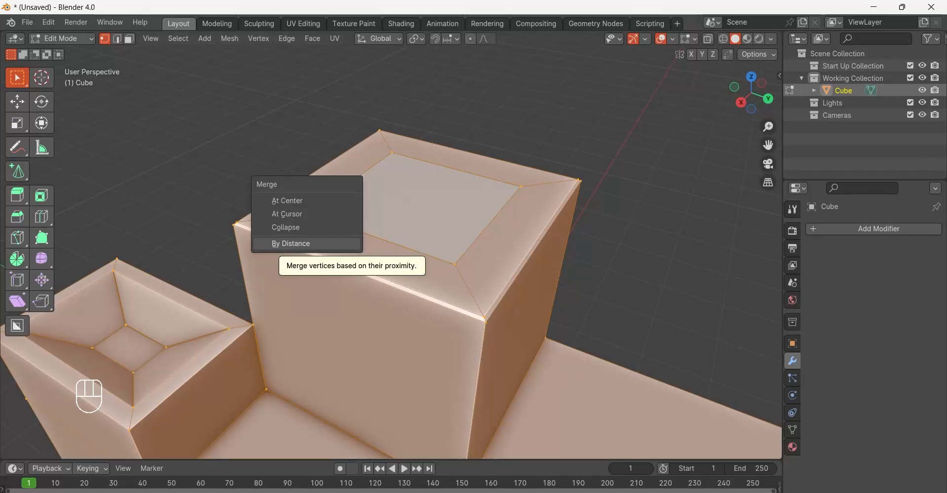
key("Return")
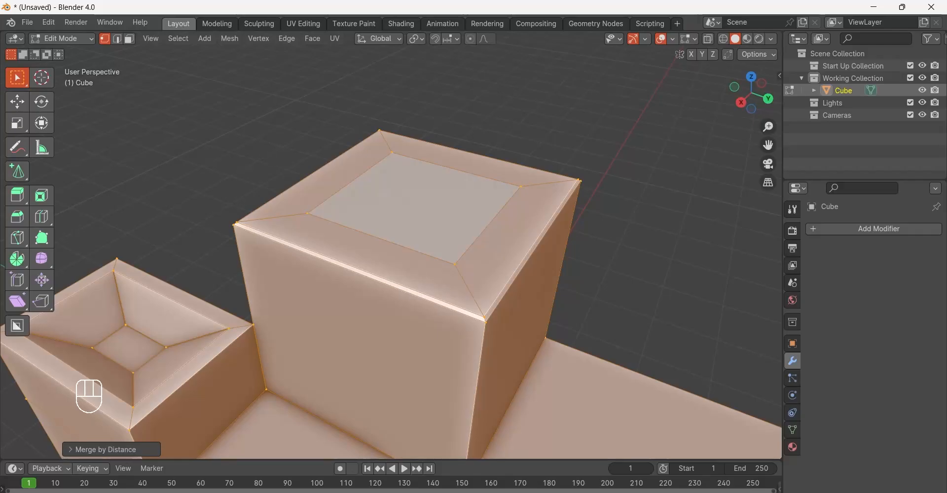
left_click(107, 449)
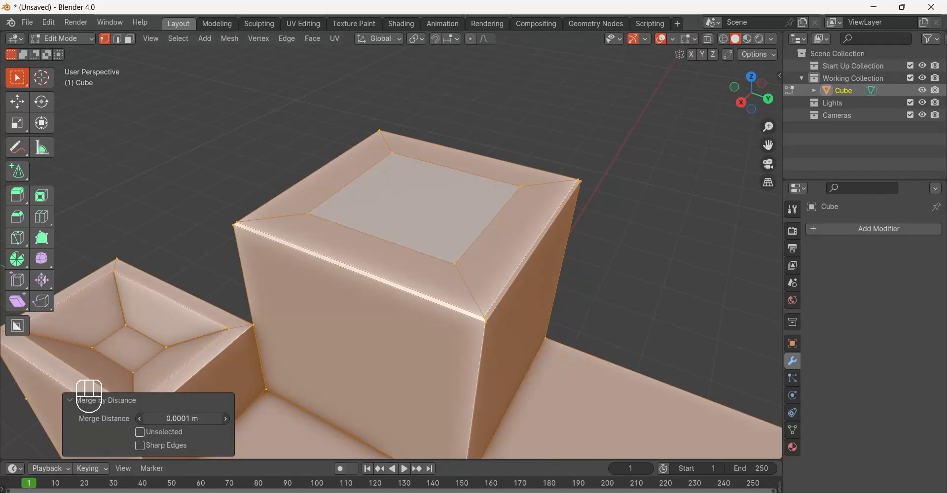
mouse_move(183, 418)
left_mouse_down()
mouse_move(232, 418)
mouse_move(179, 419)
left_mouse_up()
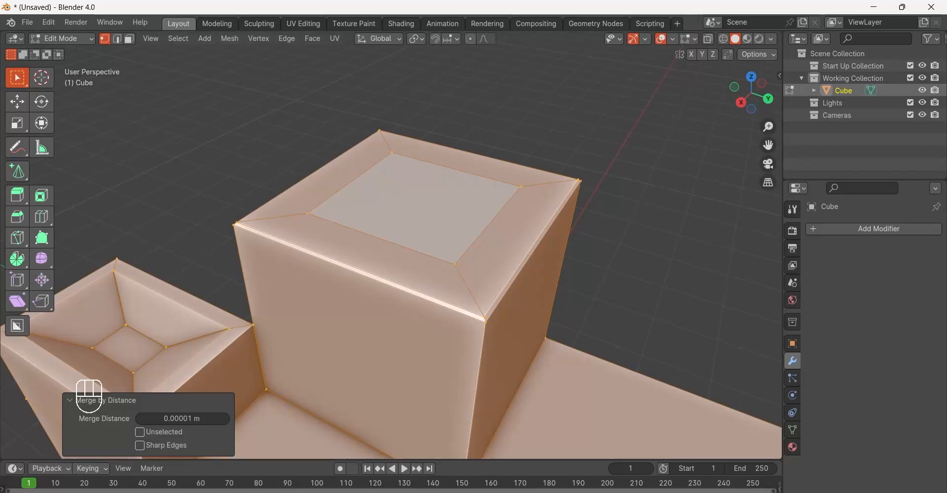
Clear the selection and select the far inner corner vertex of the tall column's inset top face.
scroll(393, 257, "down", 1)
left_click(459, 118)
left_click(391, 172)
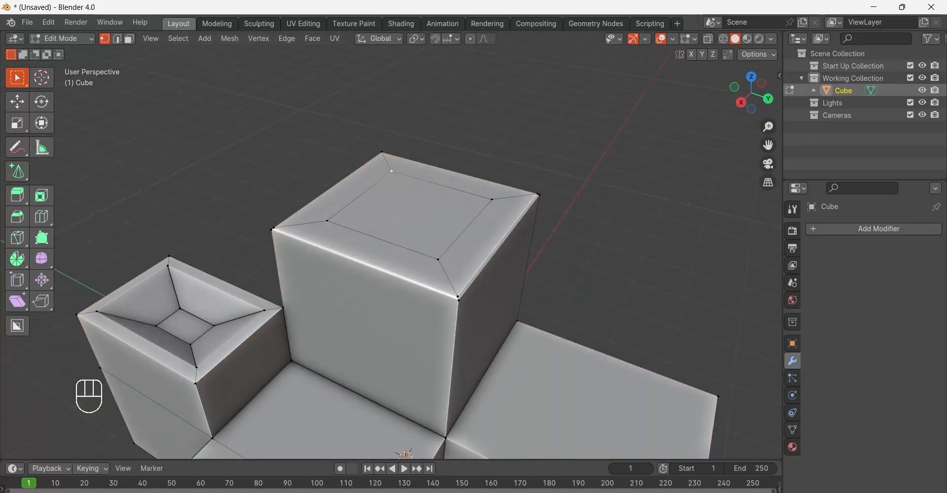
Select the tall column's inset top face in face selection mode and try moving it, then cancel the move.
key("3")
left_click(409, 213)
key("g")
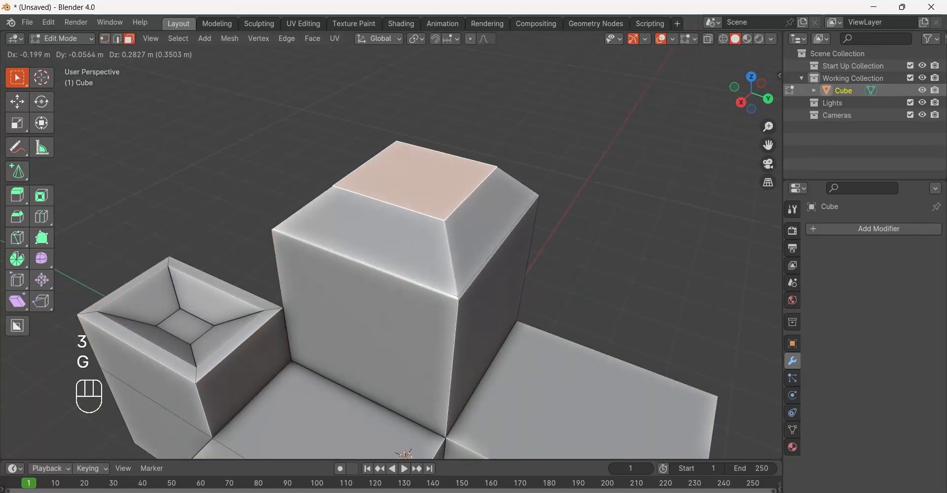
right_click(435, 140)
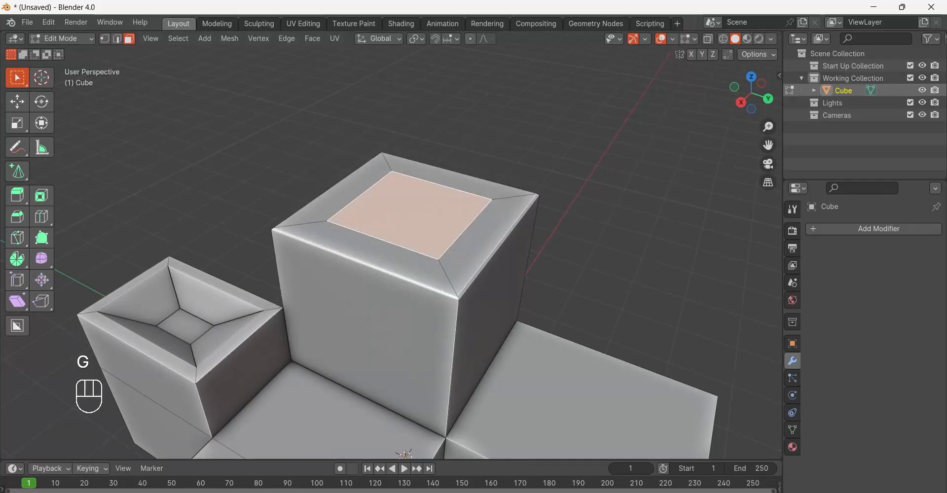
Cut a freehand zigzag path with the Knife tool across the tall column, the side arm, the front block and the hollow box.
scroll(435, 140, "down", 2)
middle_click_drag(402, 395, 409, 323, "shift")
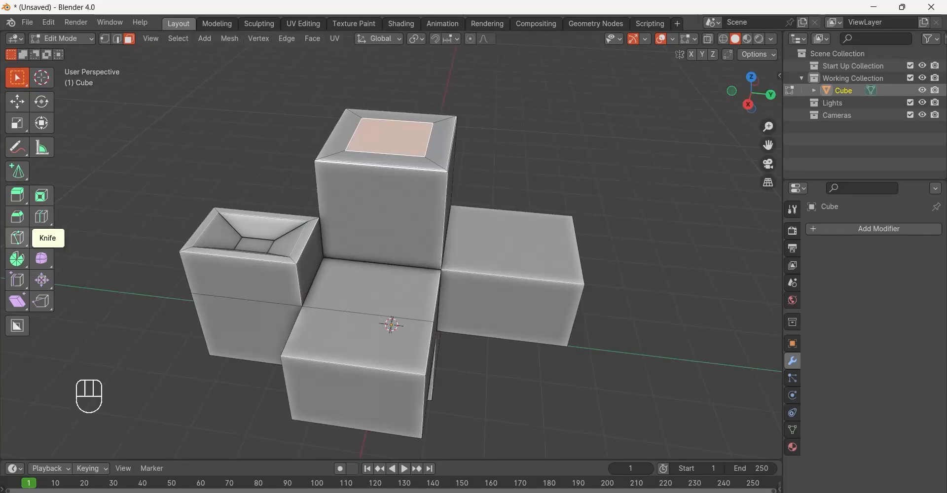
left_click(17, 238)
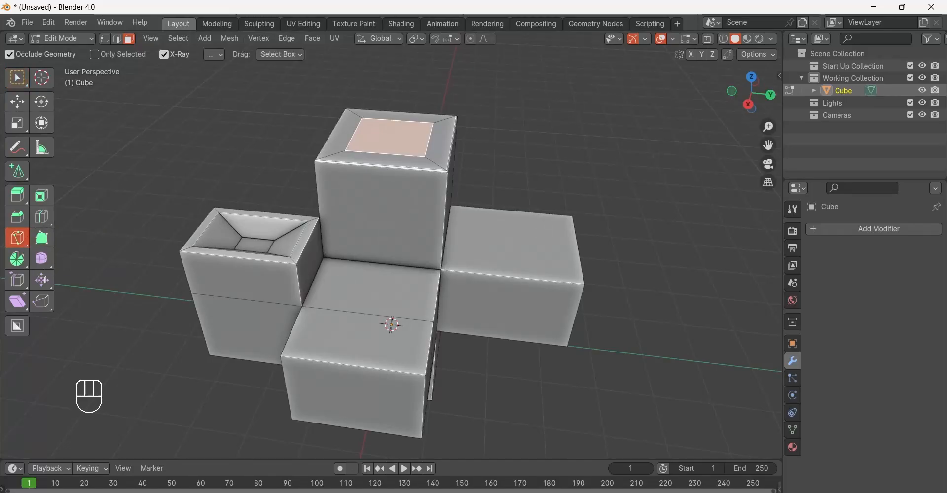
left_click(315, 161)
left_click(395, 206)
left_click(443, 142)
left_click(505, 277)
left_click(350, 328)
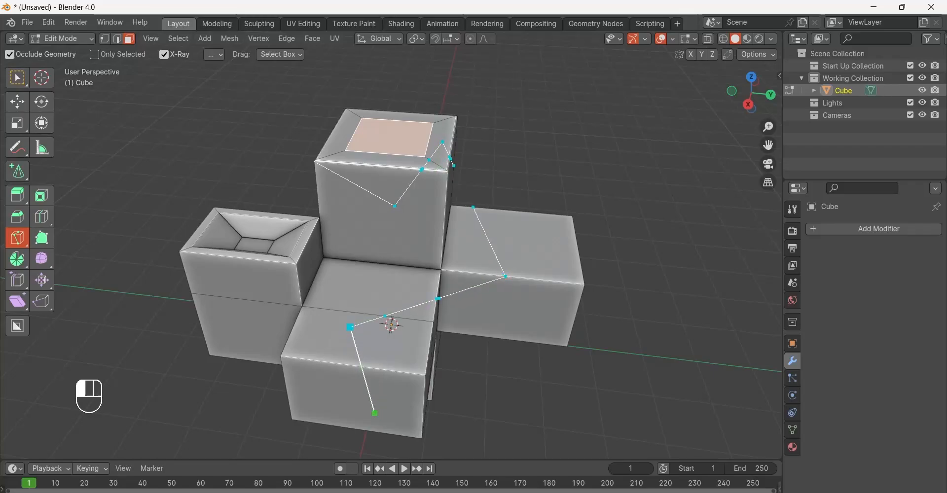
left_click(386, 406)
left_click(311, 285)
left_click(254, 280)
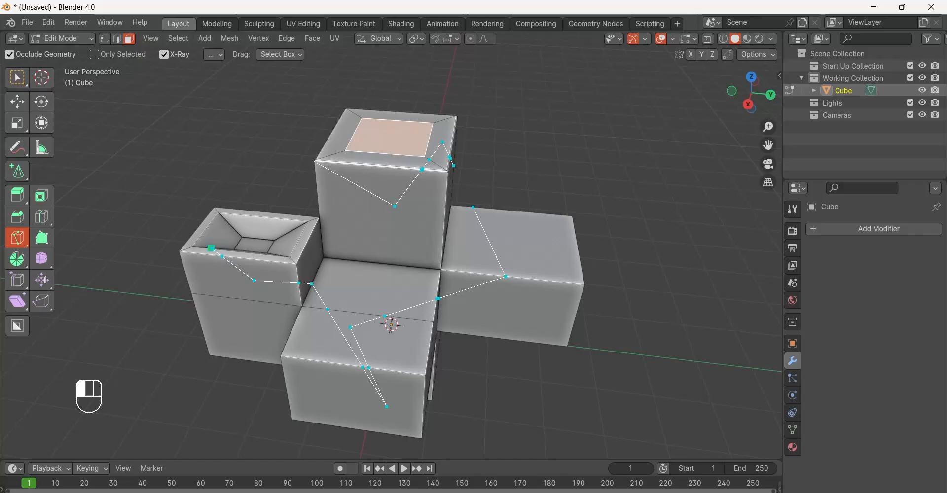
left_click(211, 248)
left_click(255, 225)
left_click(365, 254)
key("Return")
Try a knife cut across the tall column in front view, constraining it to the Z axis and then to the X axis.
mouse_move(415, 296)
middle_mouse_down()
mouse_move(417, 266)
mouse_move(401, 314)
mouse_move(411, 307)
middle_mouse_up()
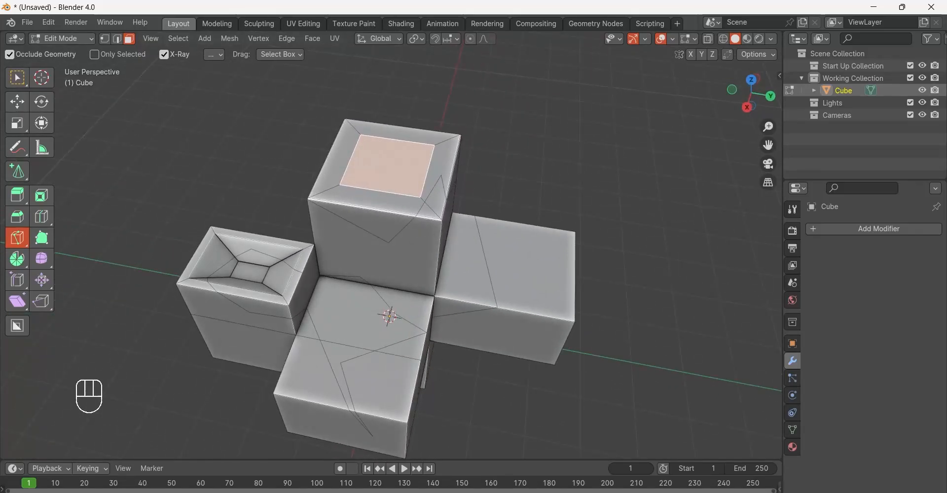
key("KP_1")
middle_click_drag(411, 306, 317, 329, "shift")
left_click(247, 203)
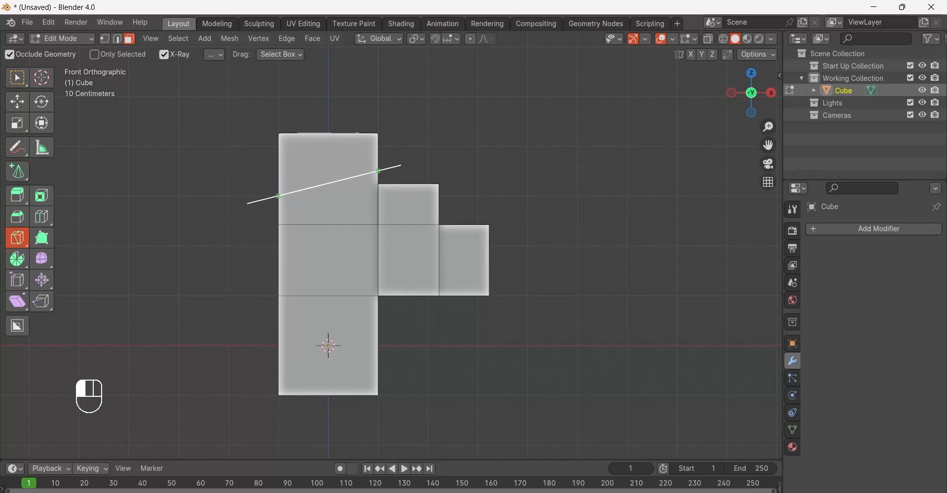
key("z")
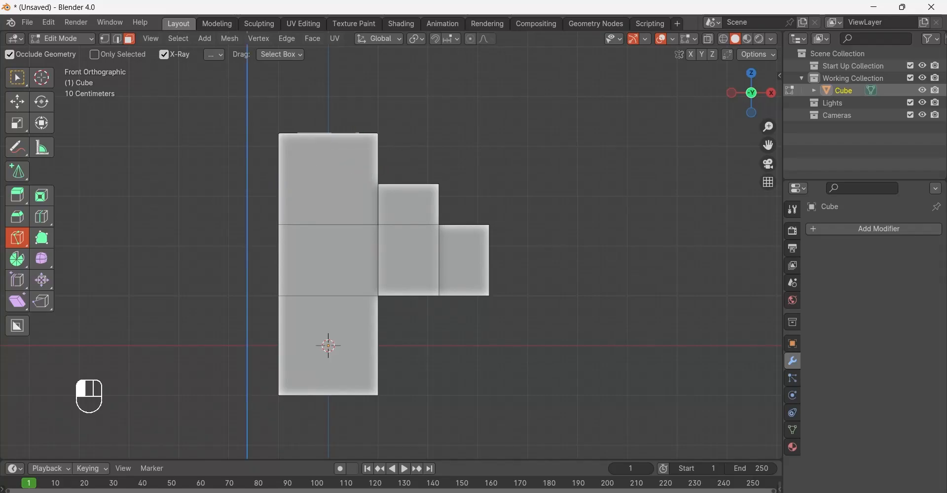
key("x")
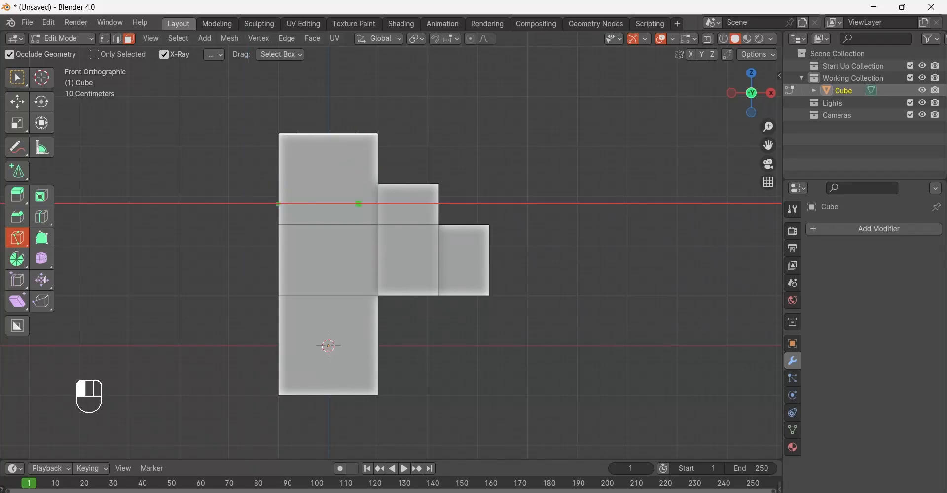
key("Escape")
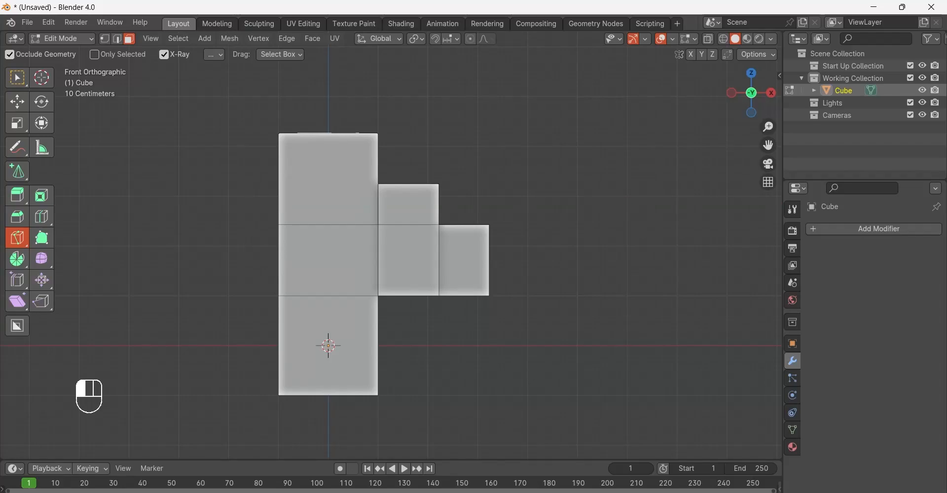
Draw a knife cut along the Y axis from the hollow box's top across the tall column, and continue it down the column along Z.
middle_click_drag(389, 178, 320, 191)
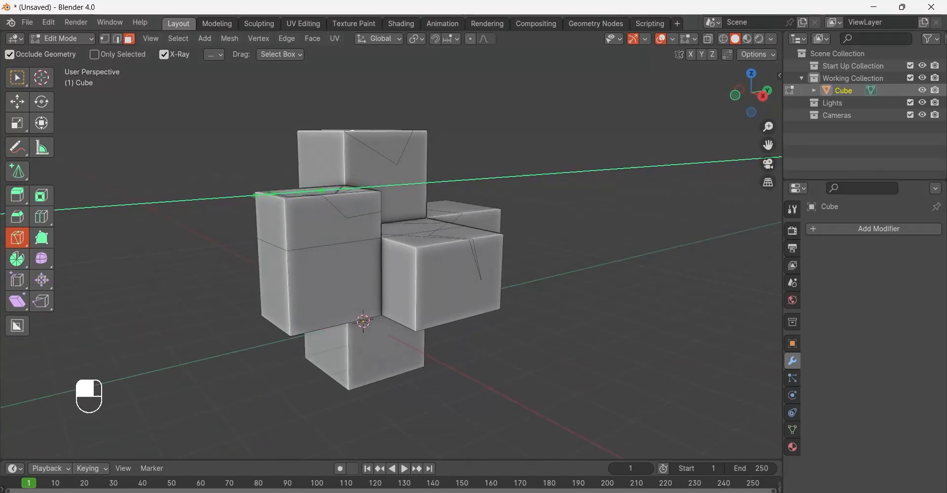
left_click(255, 195)
middle_click_drag(254, 196, 348, 217)
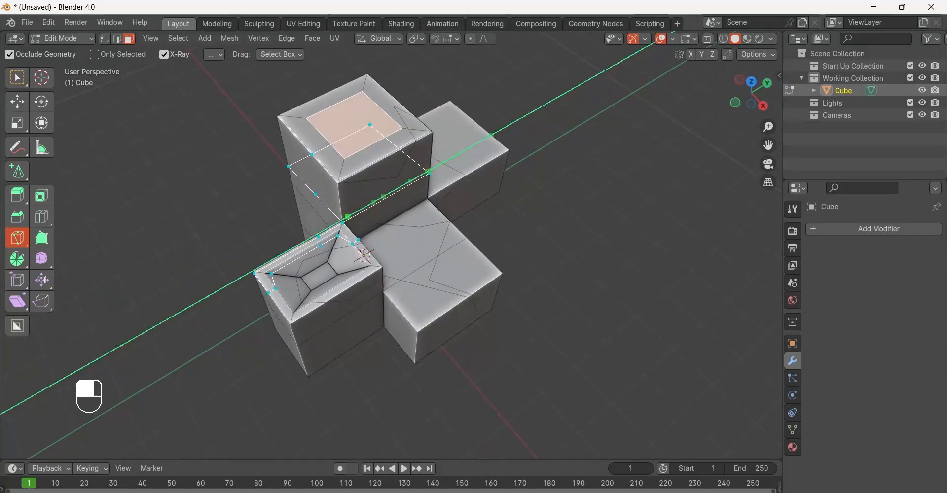
middle_click_drag(402, 186, 377, 193)
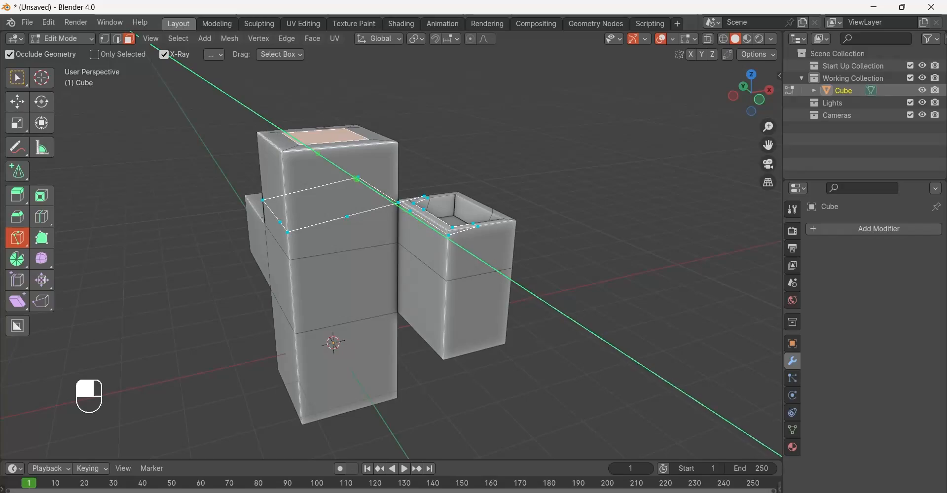
key("z")
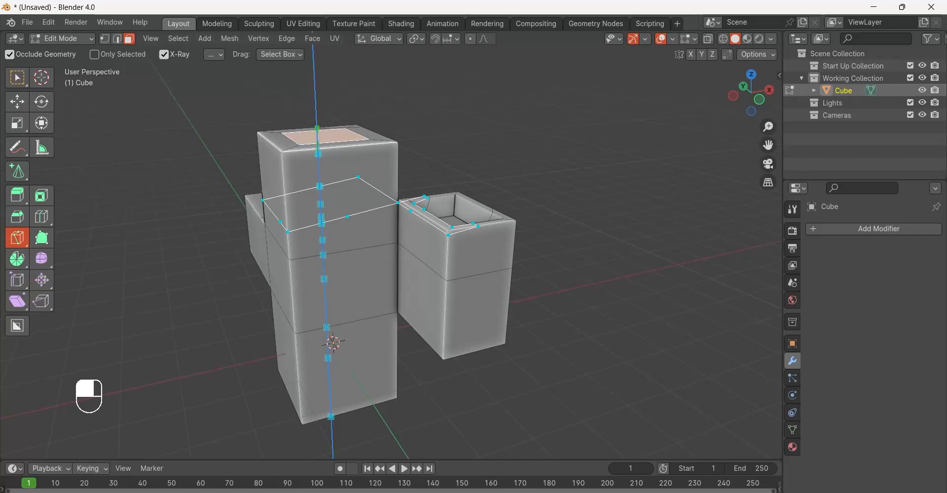
left_click(317, 129)
middle_click_drag(321, 241, 410, 211)
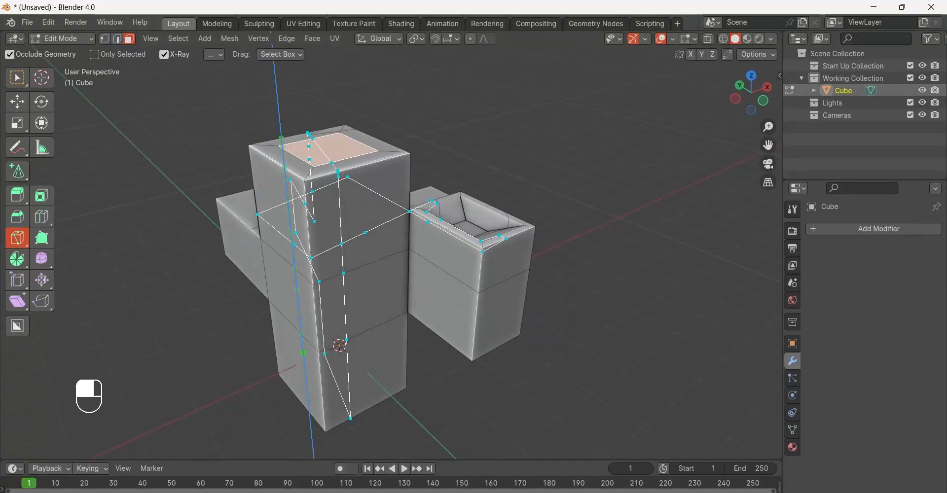
Extend the knife path onto the side arm with a vertical cut constrained to the Z axis.
scroll(409, 211, "down", 3)
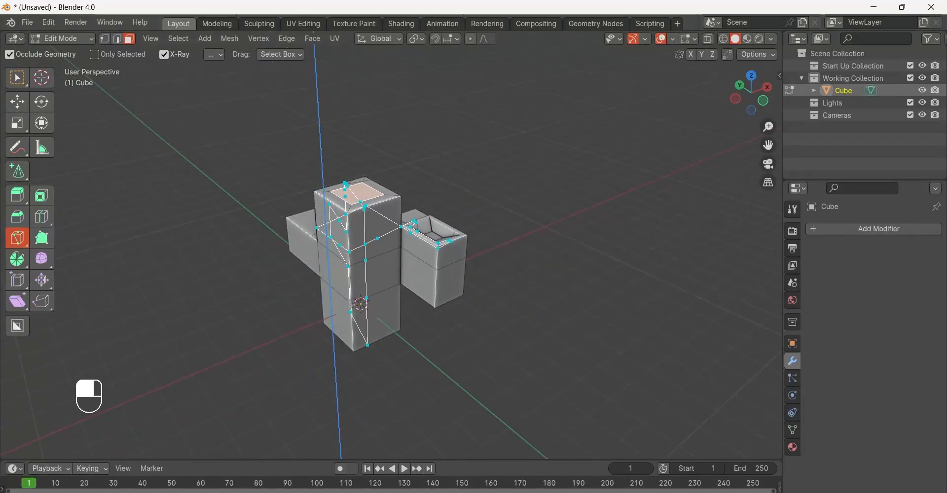
key("z")
middle_click_drag(367, 314, 394, 305)
key("z")
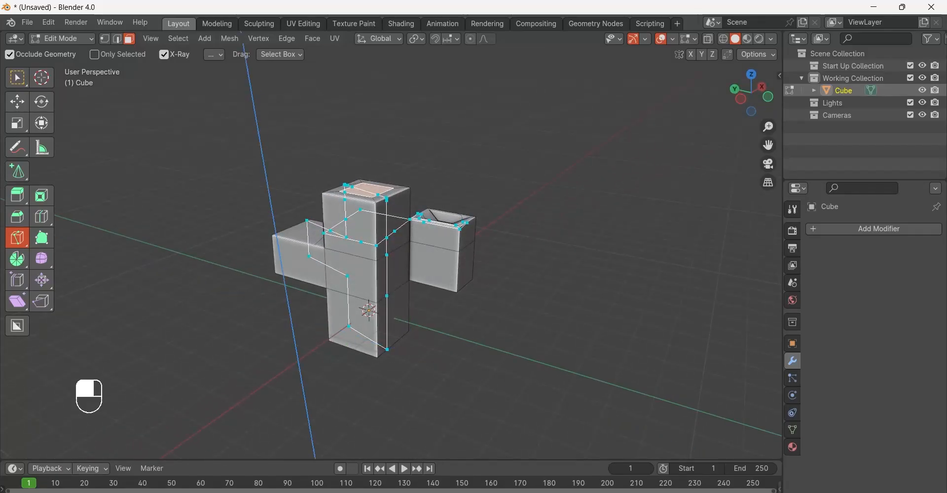
middle_click_drag(285, 241, 303, 283)
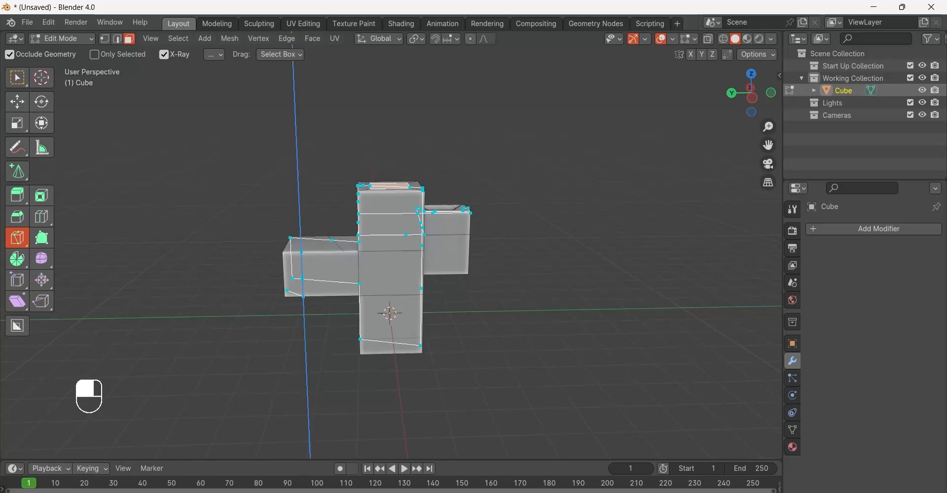
left_click(300, 237)
key("Return")
left_click(300, 238)
right_click(300, 238)
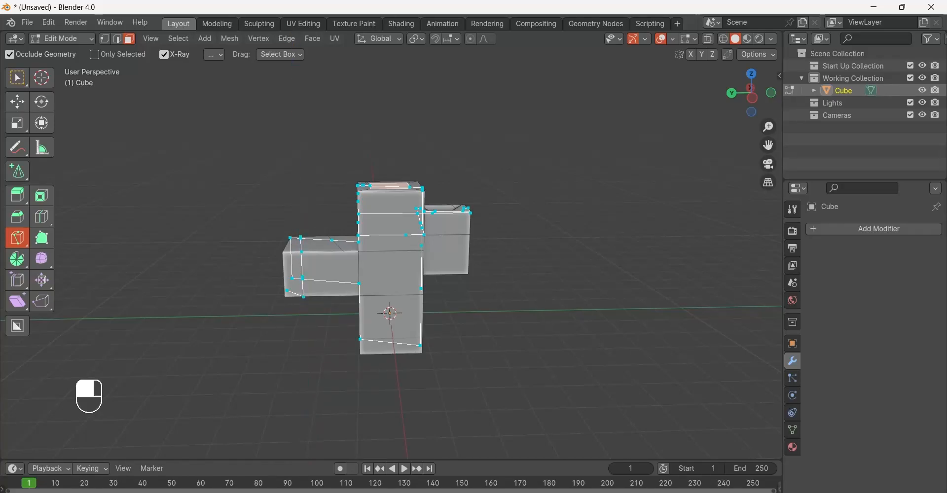
Add a Z-constrained knife cut up the side of the hollow box and apply all pending cuts.
middle_click_drag(301, 238, 254, 277)
mouse_move(404, 301)
middle_mouse_down()
mouse_move(441, 277)
mouse_move(408, 286)
middle_mouse_up()
left_click(426, 288)
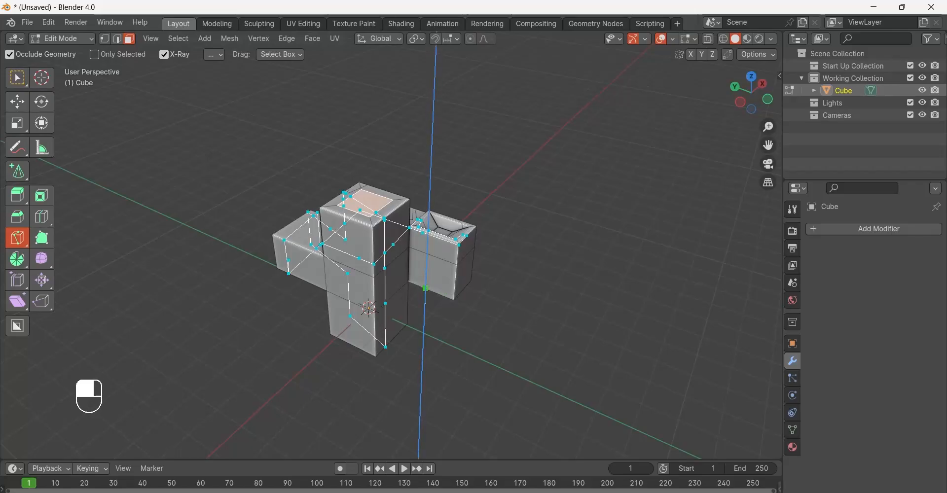
right_click(427, 276)
left_click(429, 215)
key("Return")
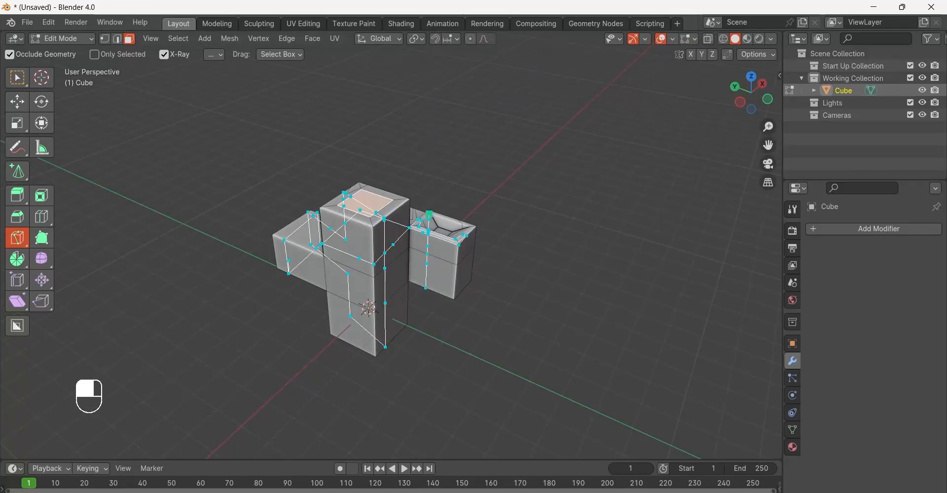
middle_click_drag(429, 217, 401, 217)
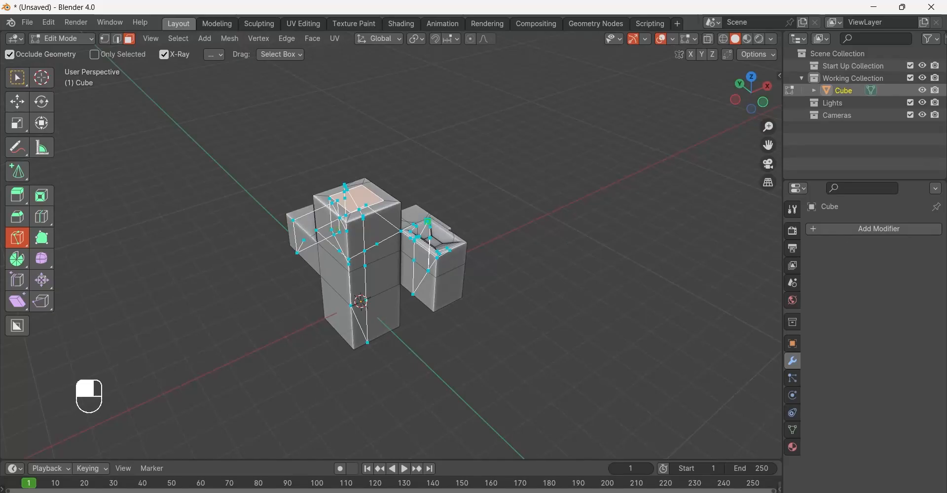
key("Return")
Examine the cut mesh from several sides and select the distorted face on top of the side arm with the Select Box tool.
scroll(427, 221, "up", 3)
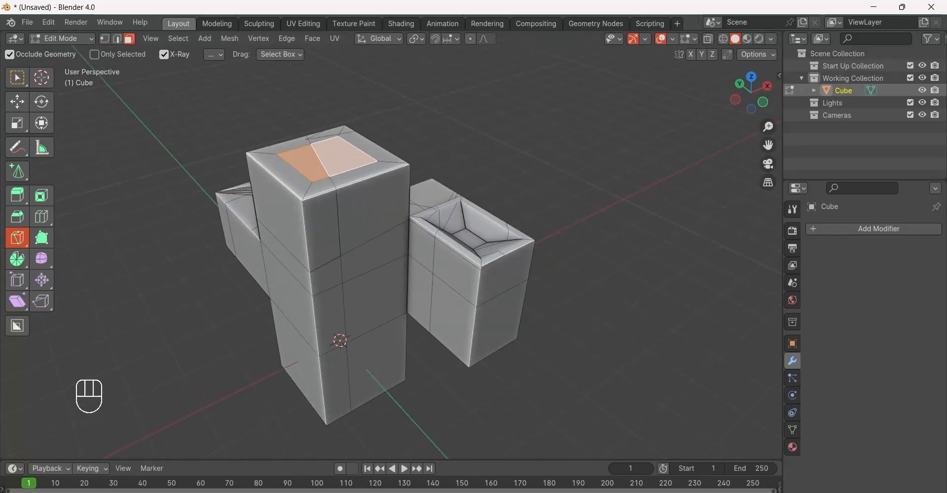
middle_click_drag(427, 222, 496, 239)
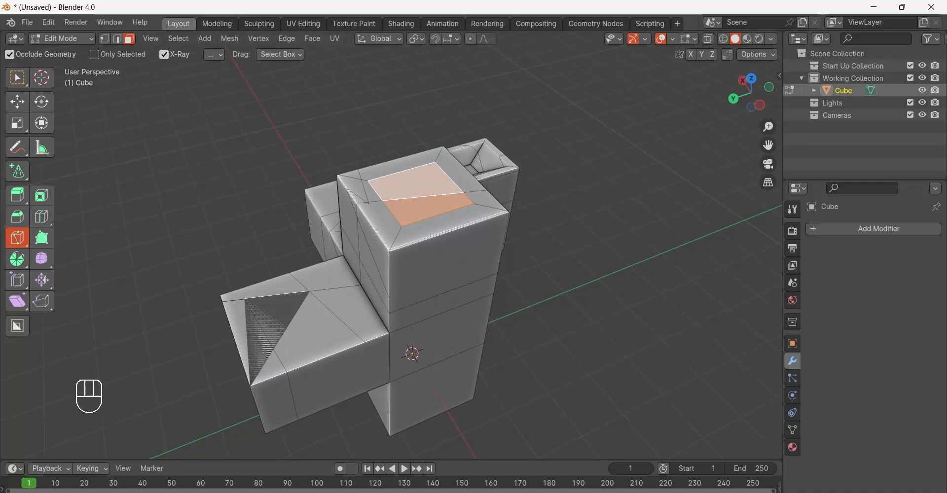
middle_click_drag(496, 238, 536, 225)
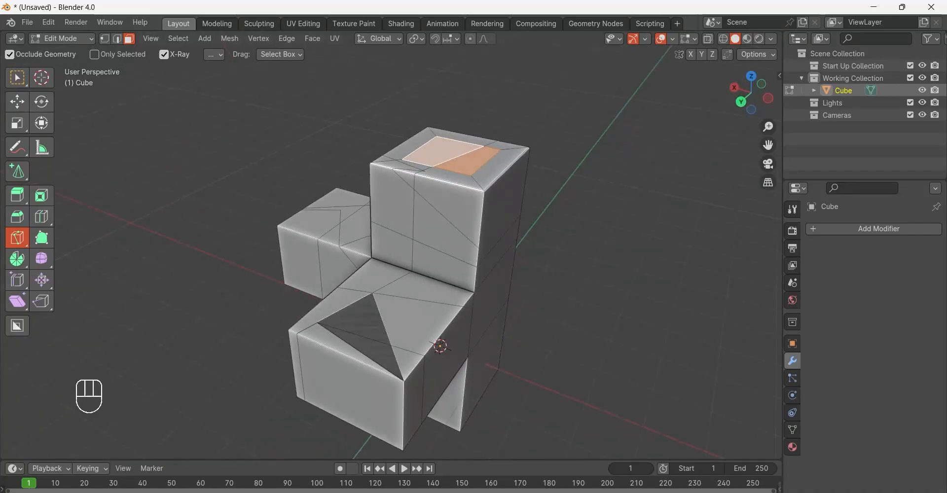
key("w")
left_click(368, 336)
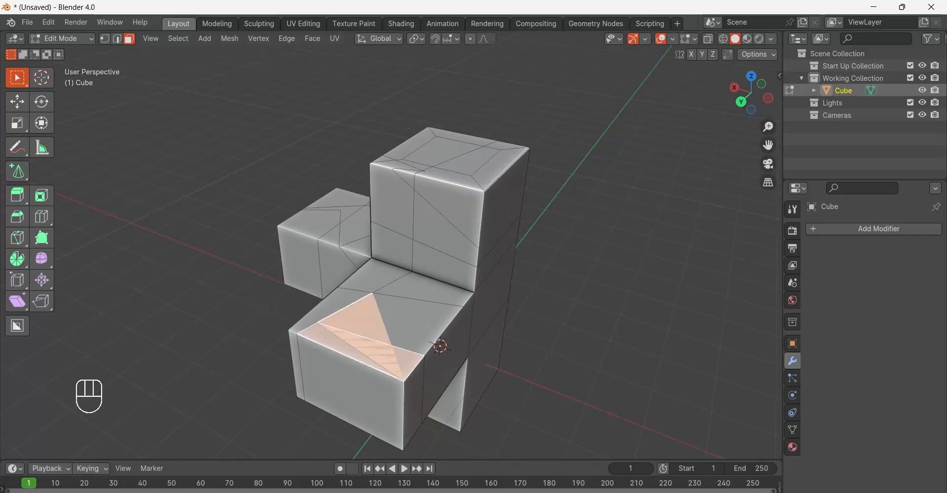
middle_click_drag(368, 336, 294, 320)
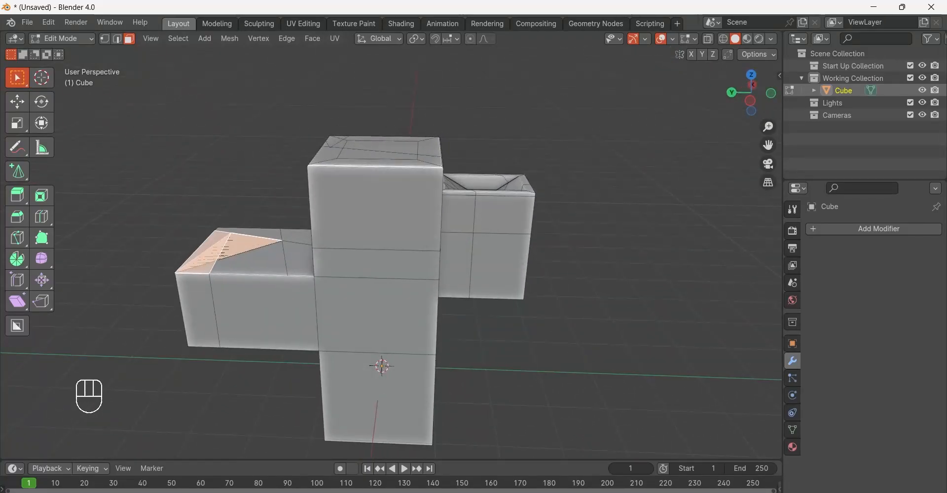
Select the whole mesh in top view and move it about 4.24 m along the Y axis.
scroll(389, 276, "down", 3)
middle_click_drag(390, 276, 345, 326)
key("KP_7")
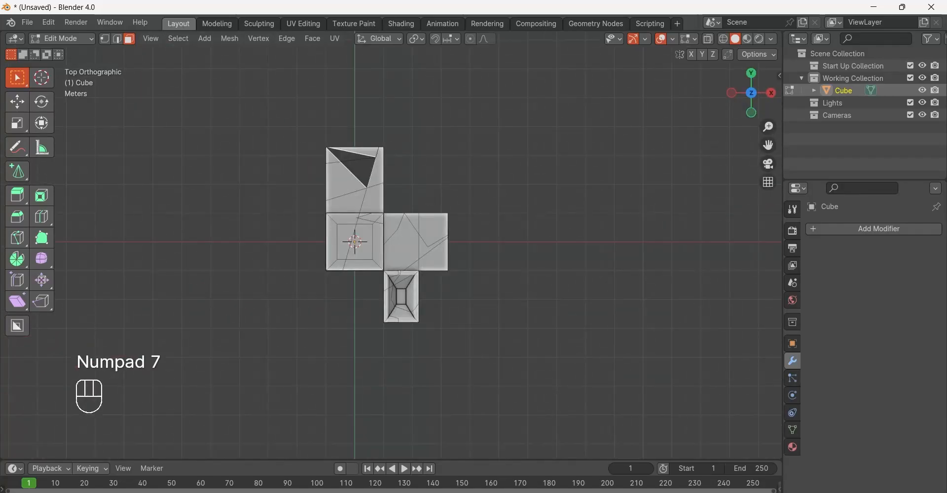
key("a")
key("g")
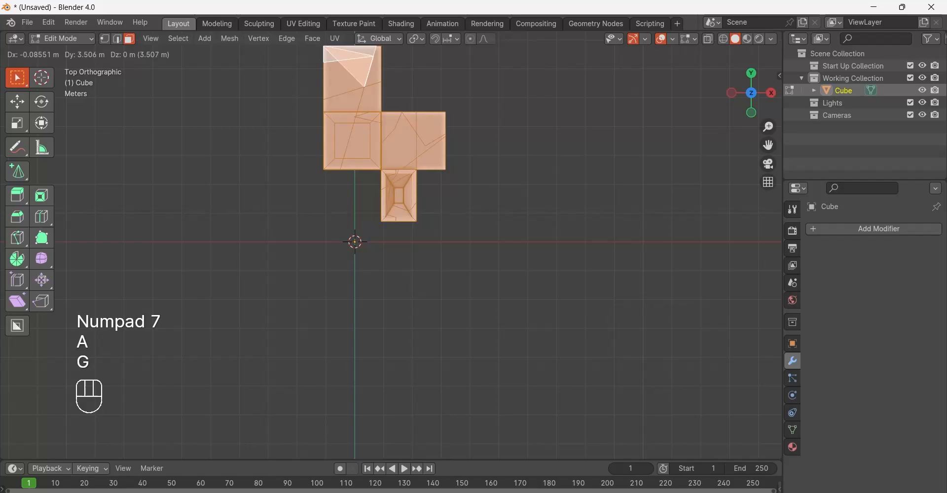
key("y")
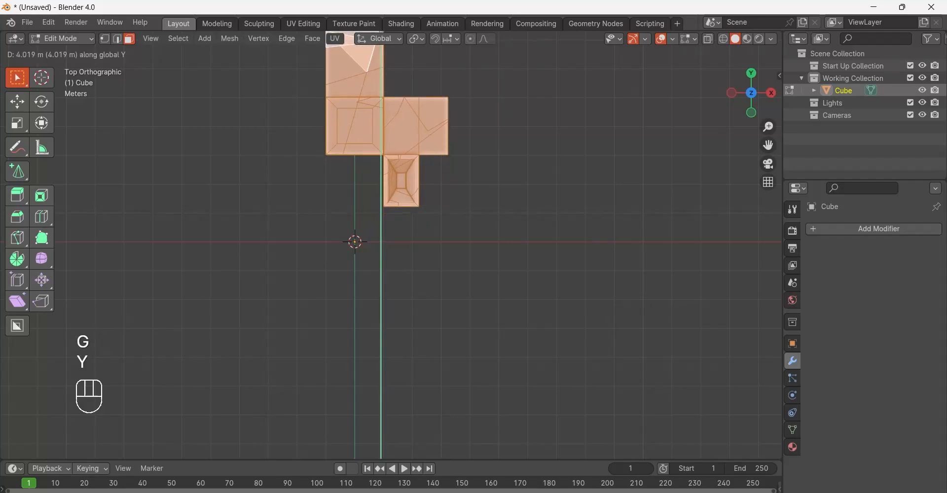
left_click(16, 259)
Spin the whole mesh 270° around the Z axis and set the number of spin steps to 3.
left_click(17, 259)
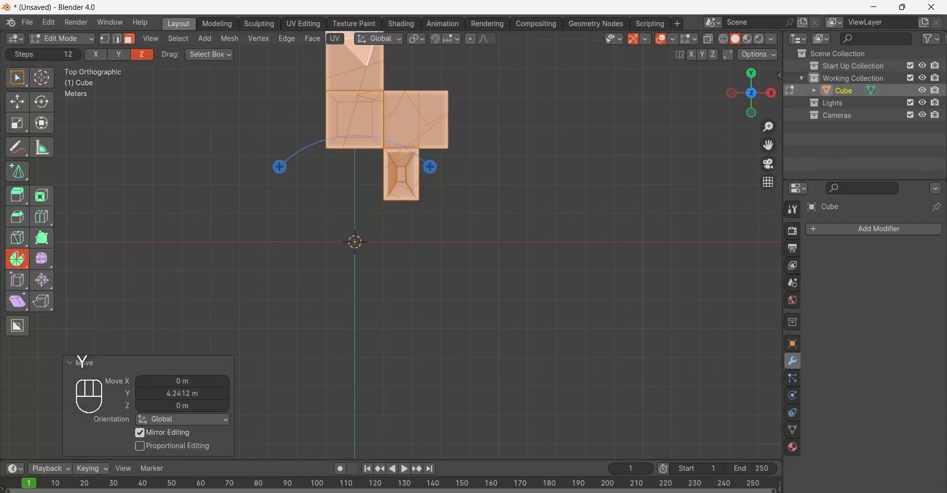
left_click_drag(430, 166, 261, 241)
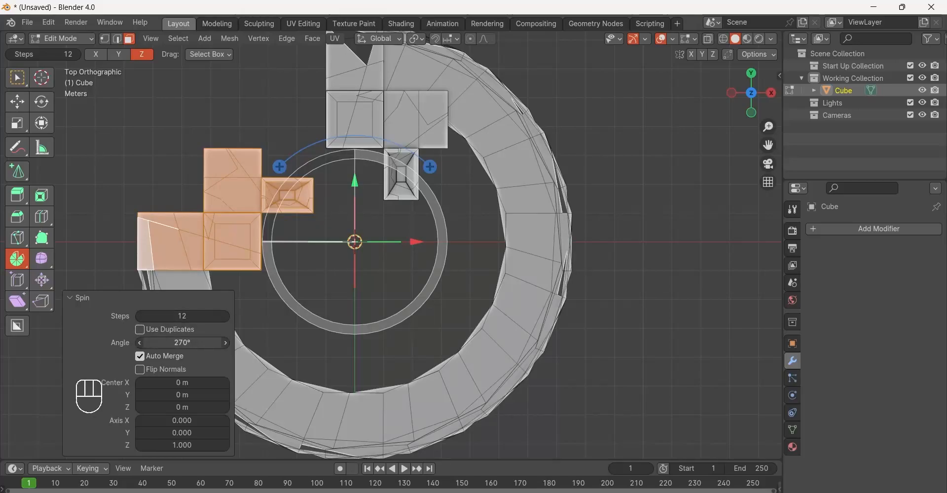
left_click_drag(182, 342, 177, 316)
left_click(180, 316)
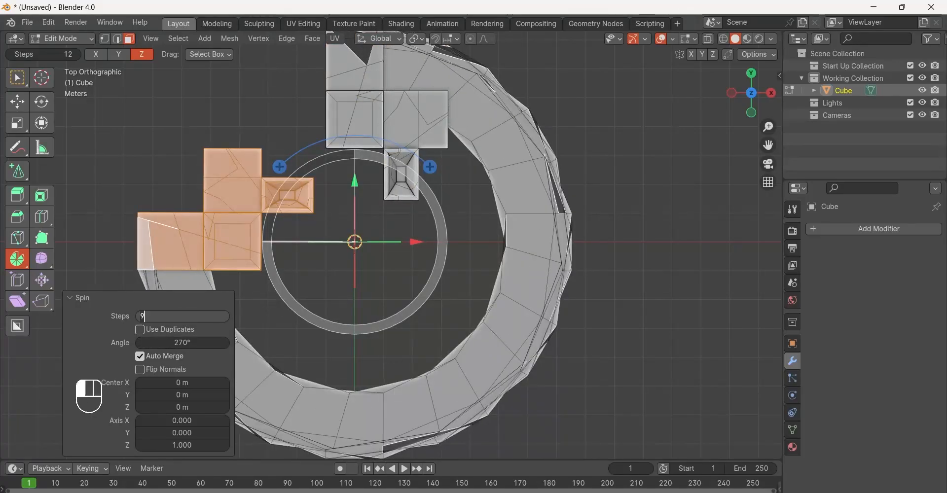
key("Return")
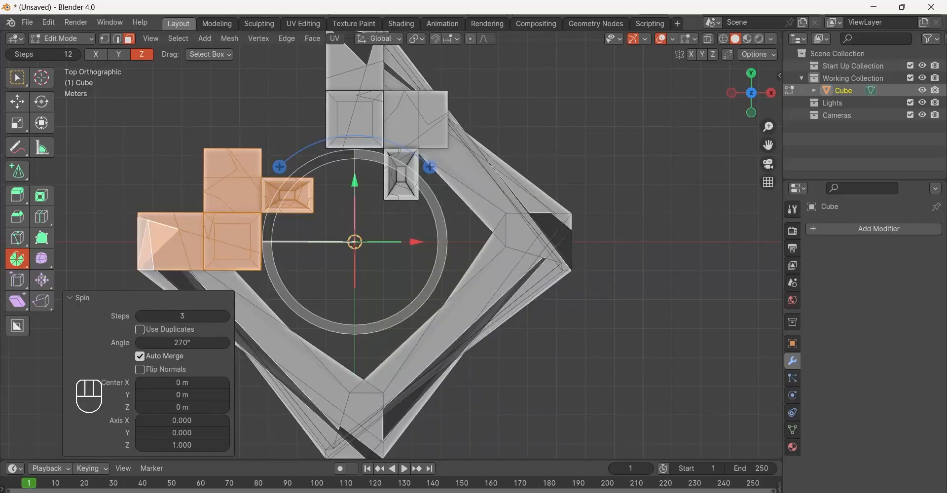
Turn off Auto Merge for the spin operation.
left_click(140, 356)
middle_click_drag(394, 276, 420, 217)
scroll(363, 202, "down", 2)
Select the entire spun mesh and delete all of its vertices.
key("a")
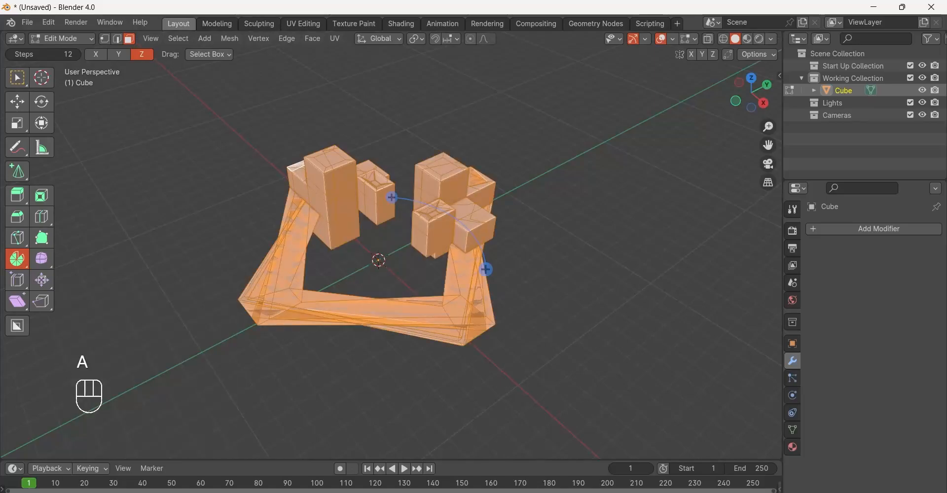
key("Delete")
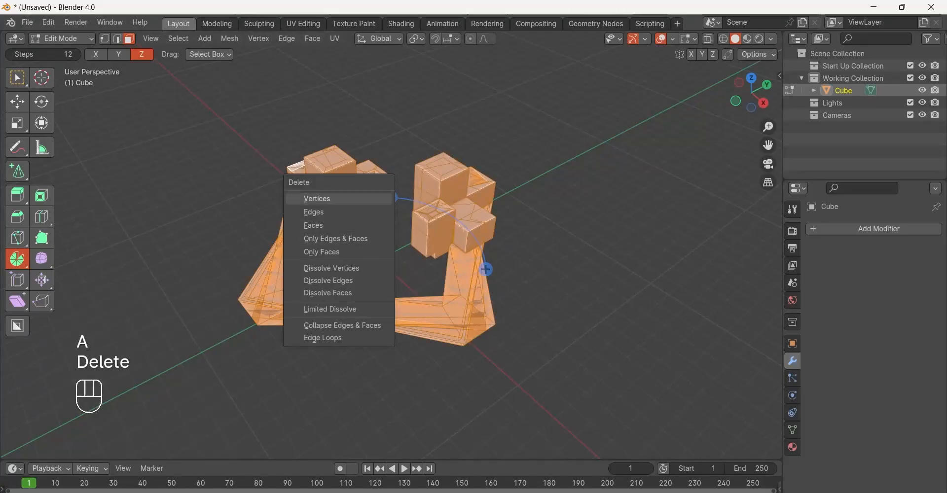
left_click(317, 198)
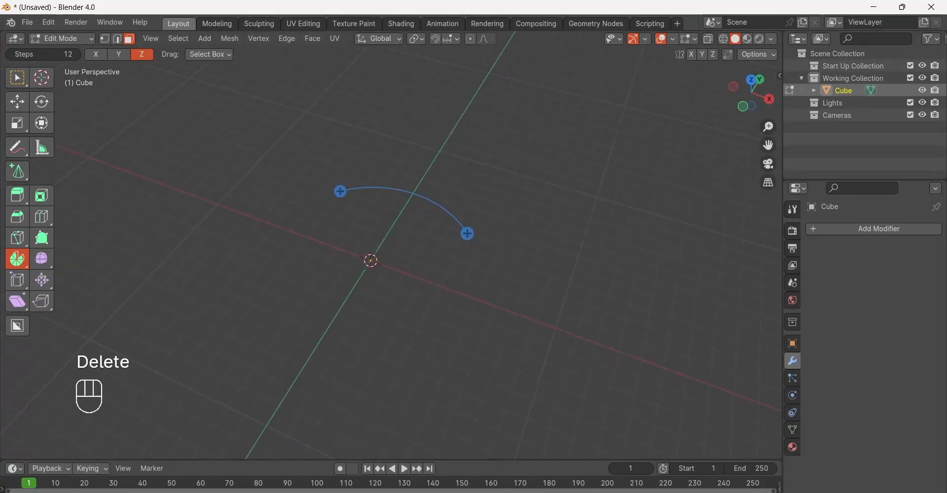
Add a new 2 m cube at the world origin in Object Mode and open it for mesh editing in top view.
key("Tab")
middle_click_drag(340, 217, 360, 201)
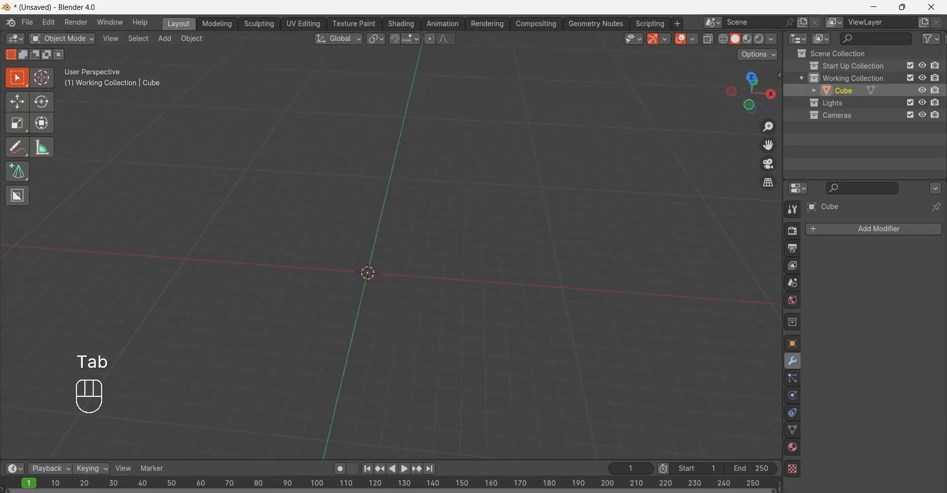
key("shift+a")
left_click(383, 272)
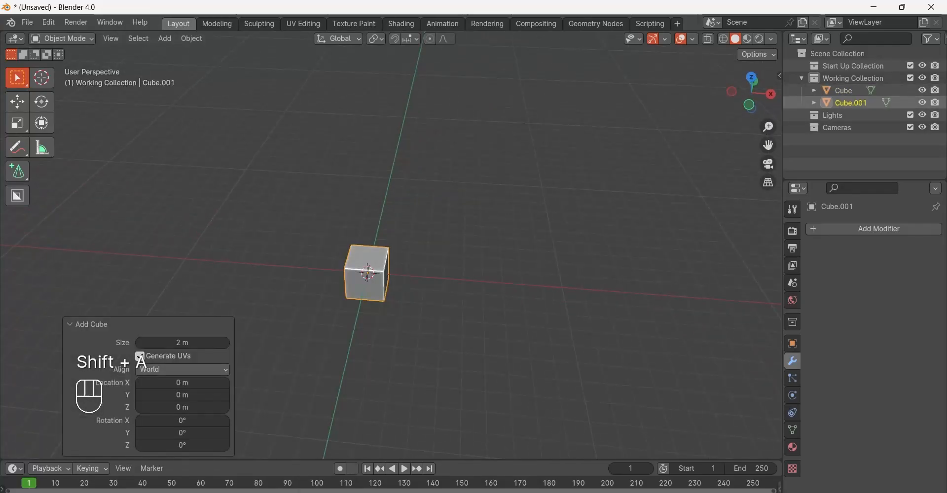
key("Tab")
key("KP_7")
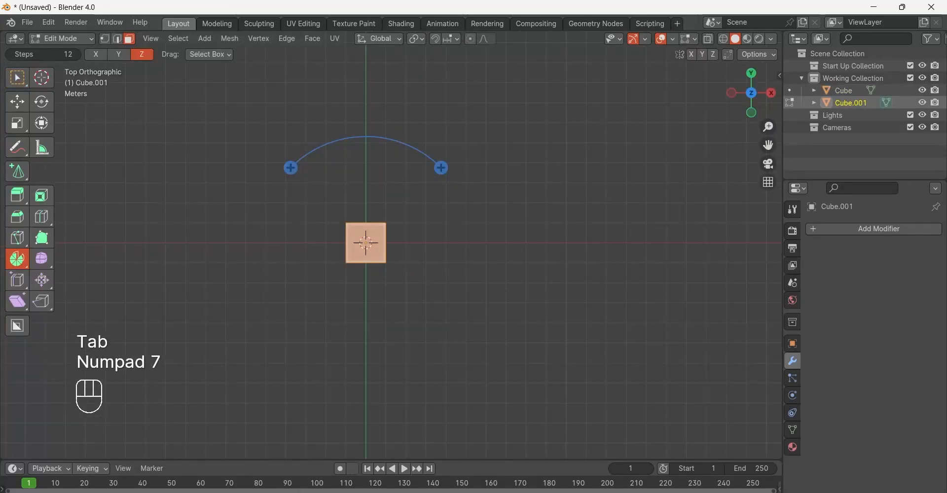
scroll(391, 246, "up", 2)
middle_click_drag(390, 246, 412, 277, "shift")
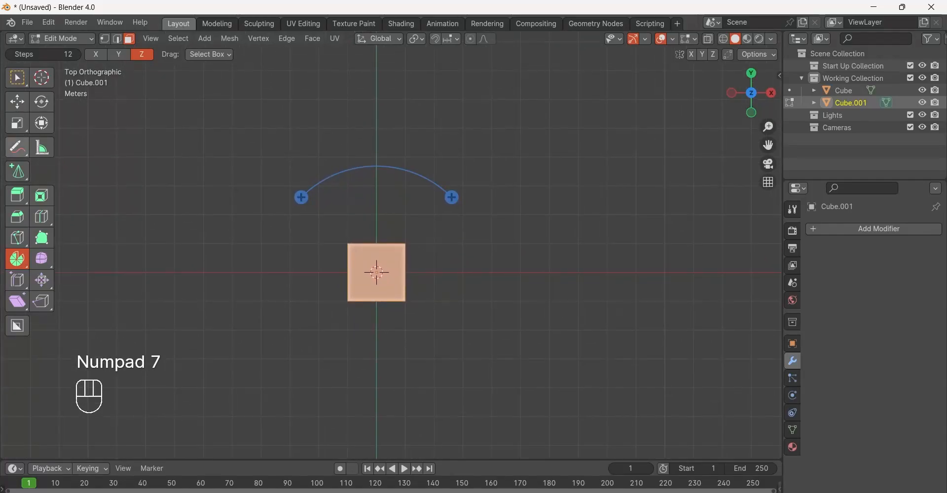
Switch the new cube repeatedly between Object Mode and Edit Mode, ending in Edit Mode.
left_click(60, 38)
left_click(62, 53)
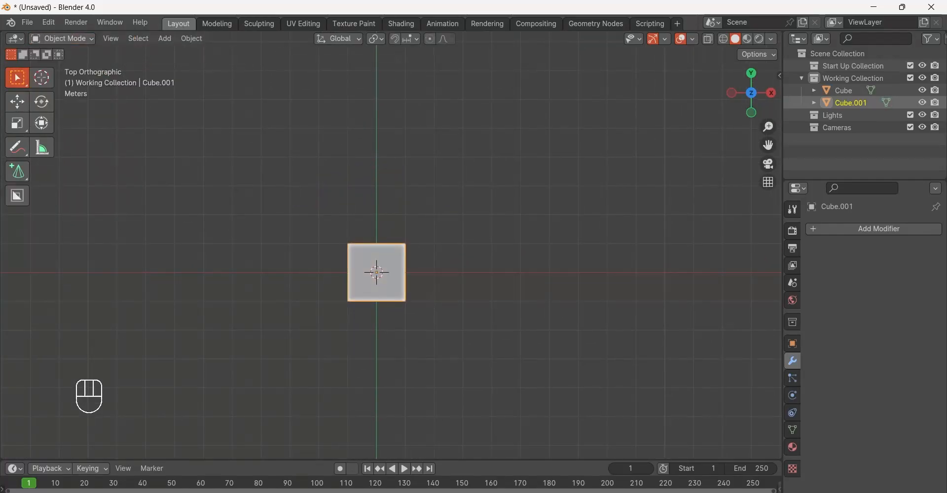
left_click(60, 38)
left_click(60, 51)
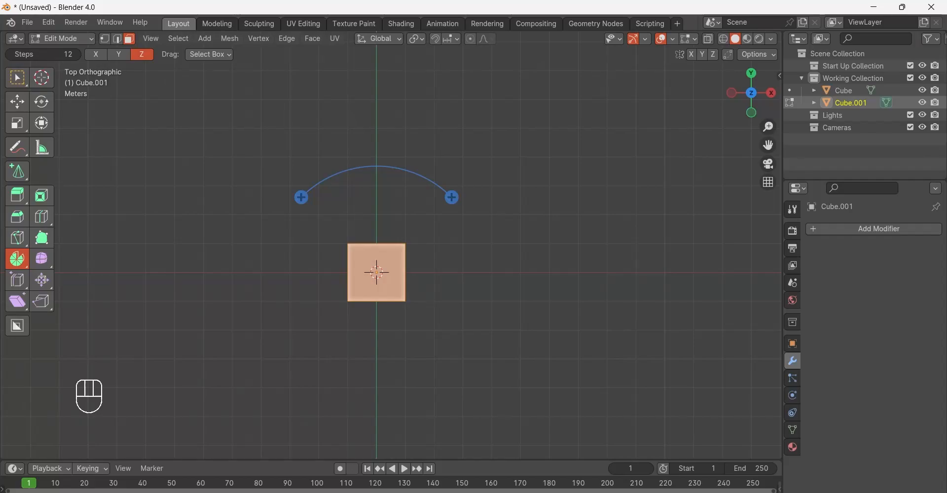
key("Tab")
key("Tab")
key("Tab")
key("Tab")
key("Tab")
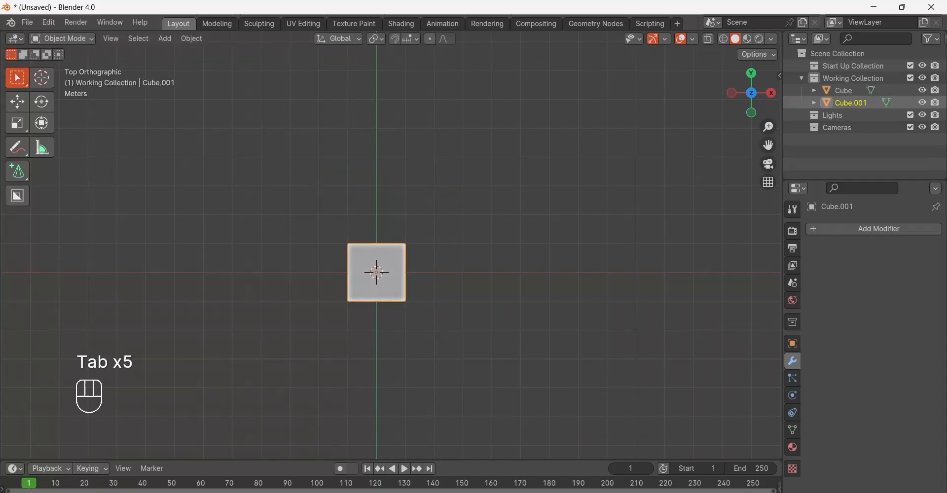
key("Tab")
key("Tab")
key("Tab")
key("Tab")
key("Tab")
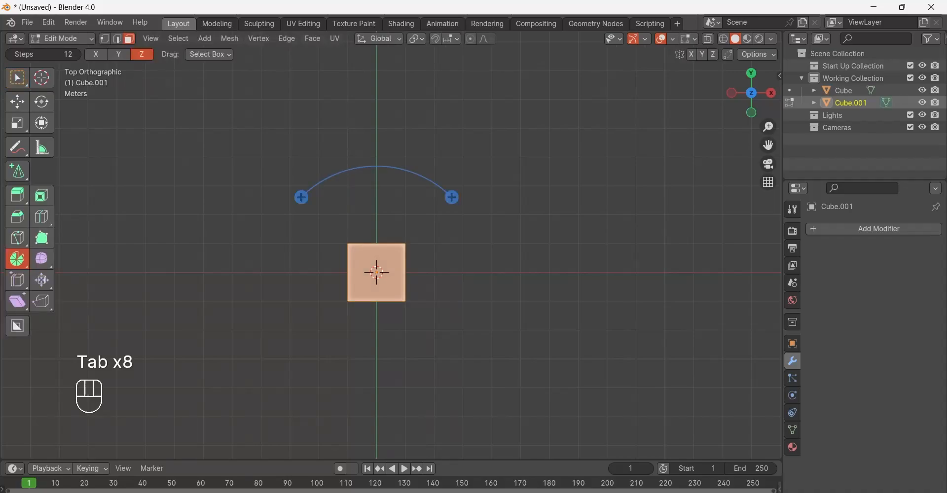
key("Tab")
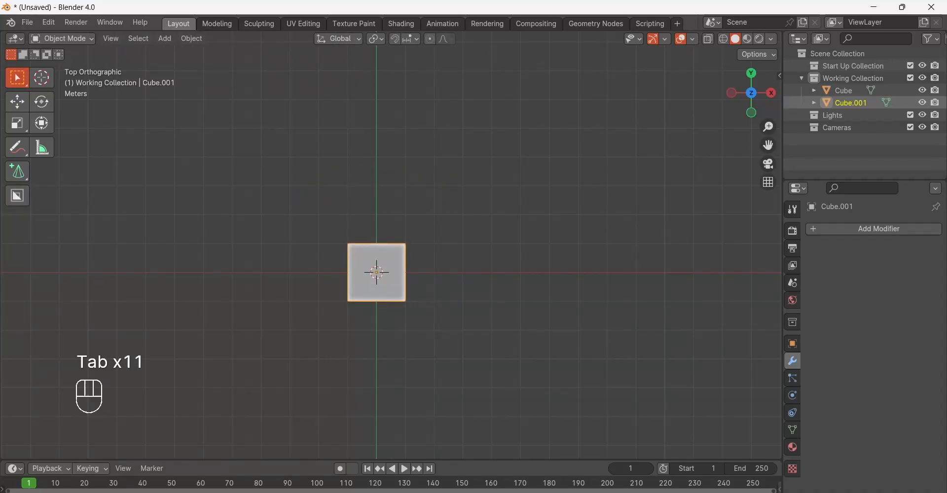
key("Tab")
scroll(391, 253, "up", 2)
scroll(391, 251, "down", 2)
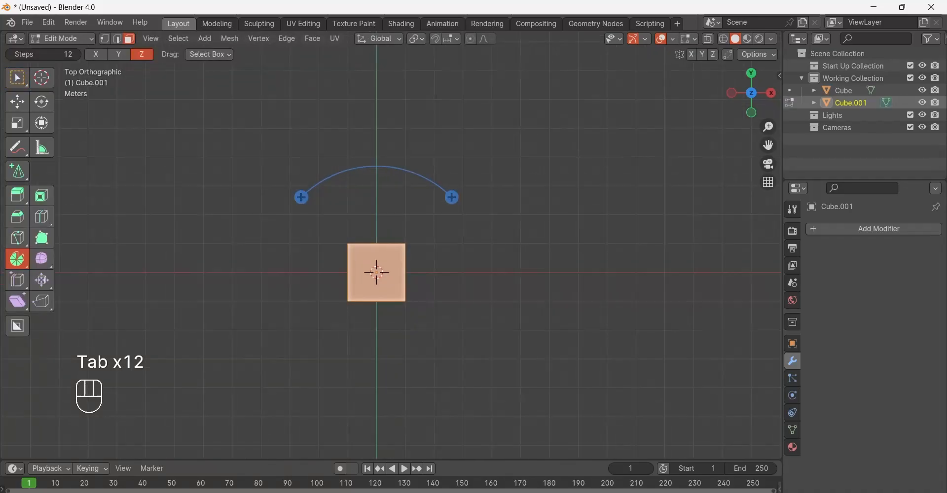
Move the whole cube mesh about 3.49 m along the Y axis in Edit Mode, away from its origin.
key("g")
key("y")
left_click(377, 172)
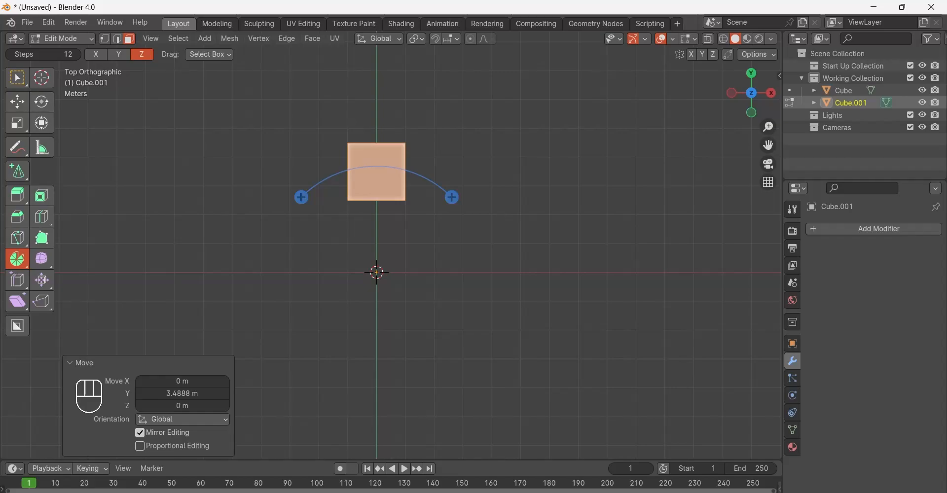
Try moving the cube object about 5.61 m along the X axis in Object Mode and undo the move.
key("Tab")
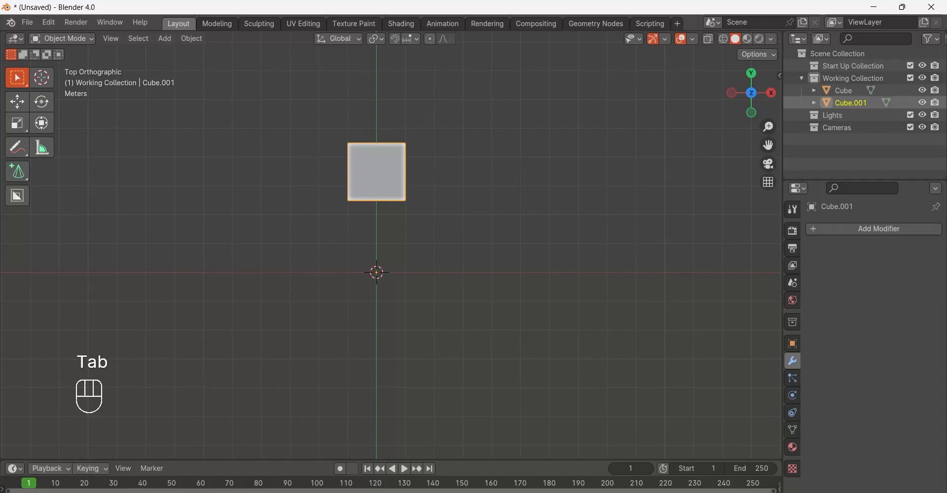
key("g")
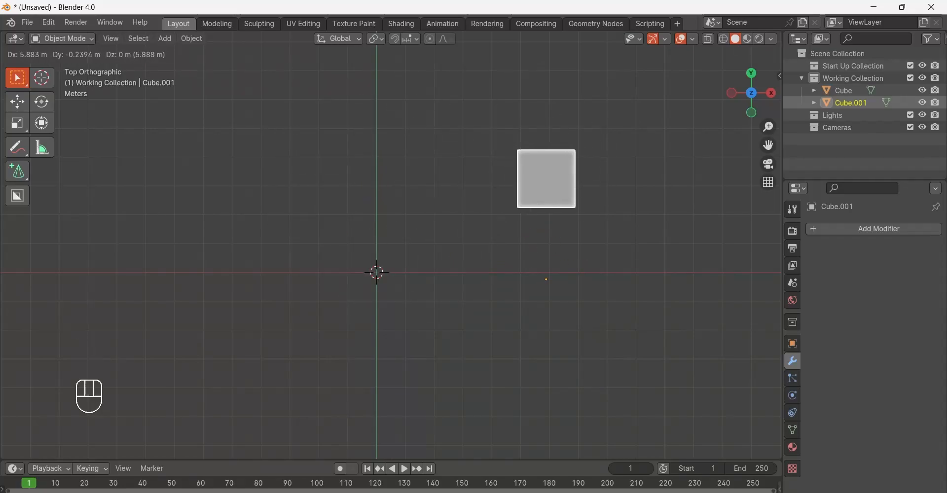
key("x")
key("Return")
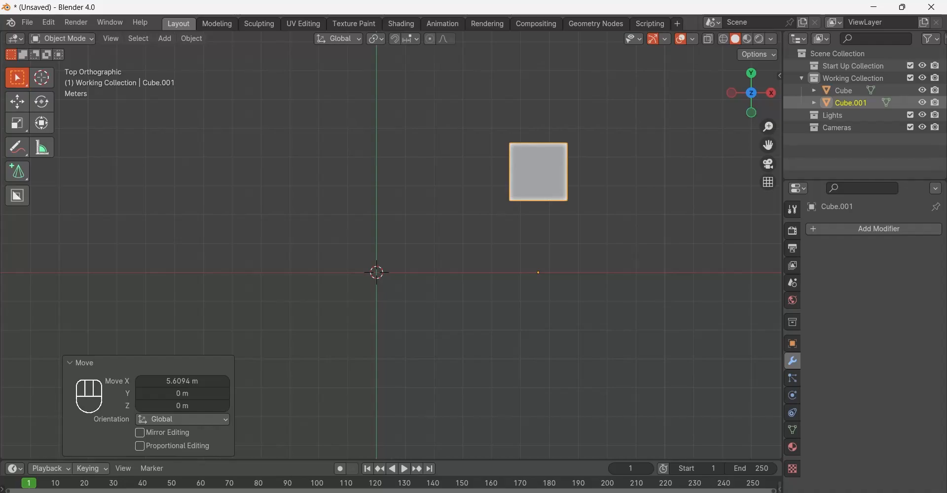
key("ctrl+z")
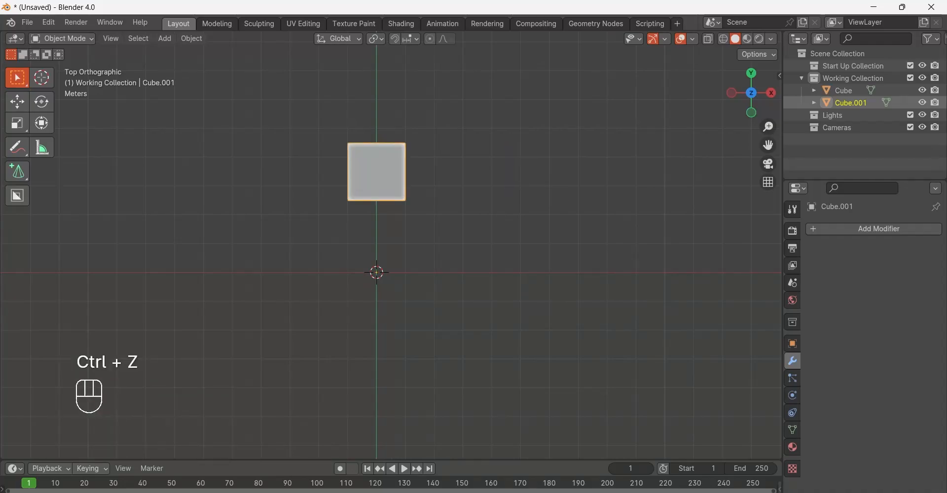
Spin the cube mesh around the Z axis in Edit Mode and set the spin angle to 270°.
key("Tab")
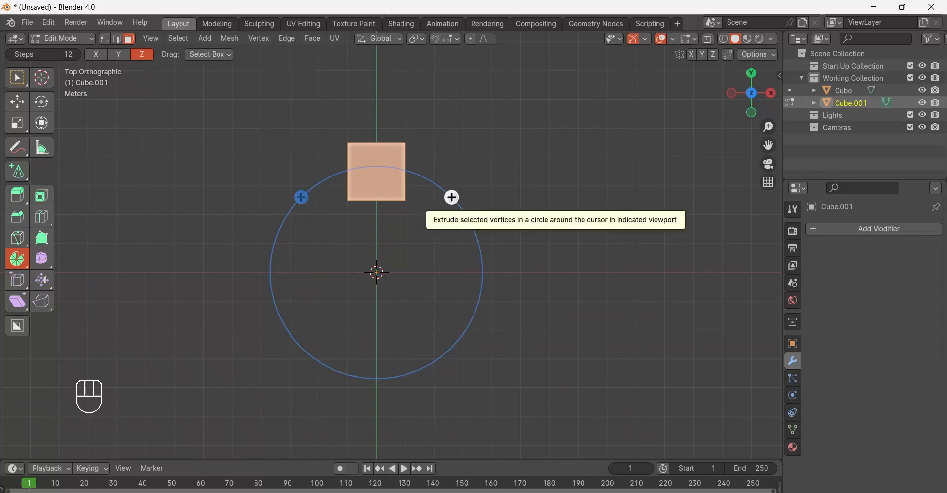
left_click_drag(452, 198, 285, 275)
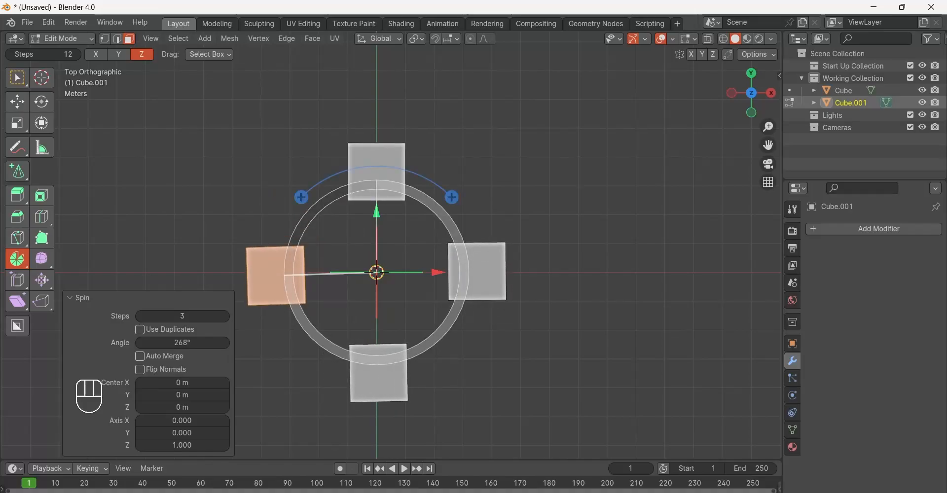
left_click(182, 343)
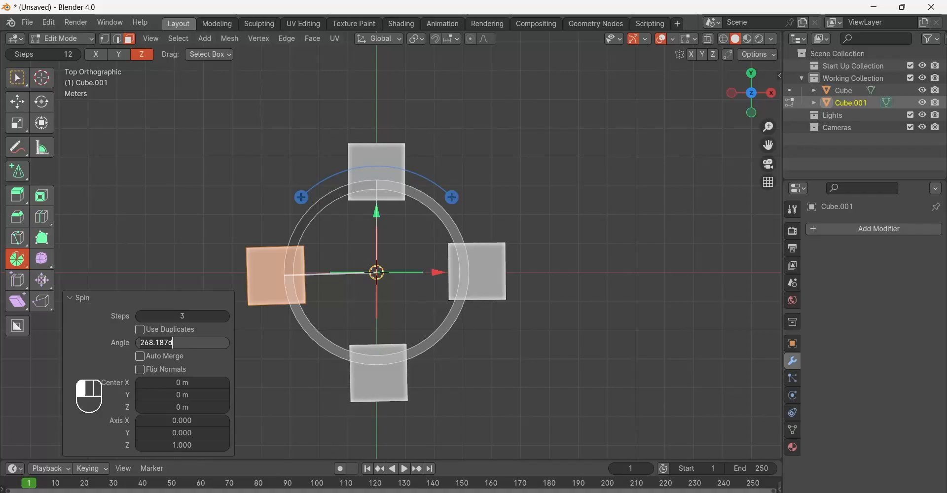
key("ctrl+a")
type("27")
key("Return")
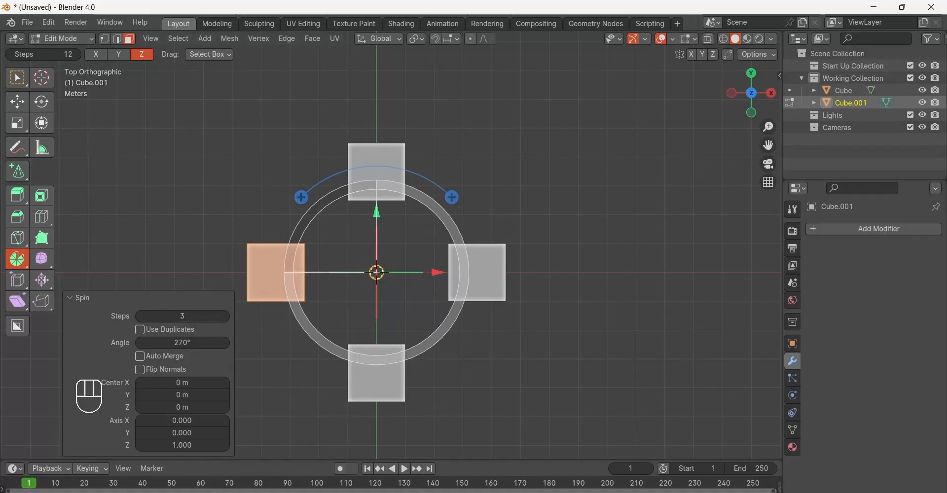
Change the spin to 4 steps with a 288° angle and deselect the mesh.
left_click(225, 317)
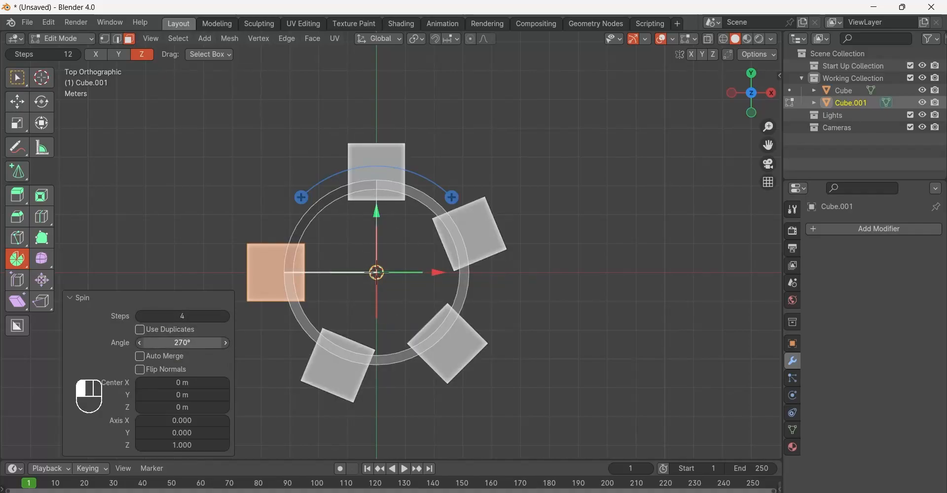
left_click_drag(182, 343, 199, 342)
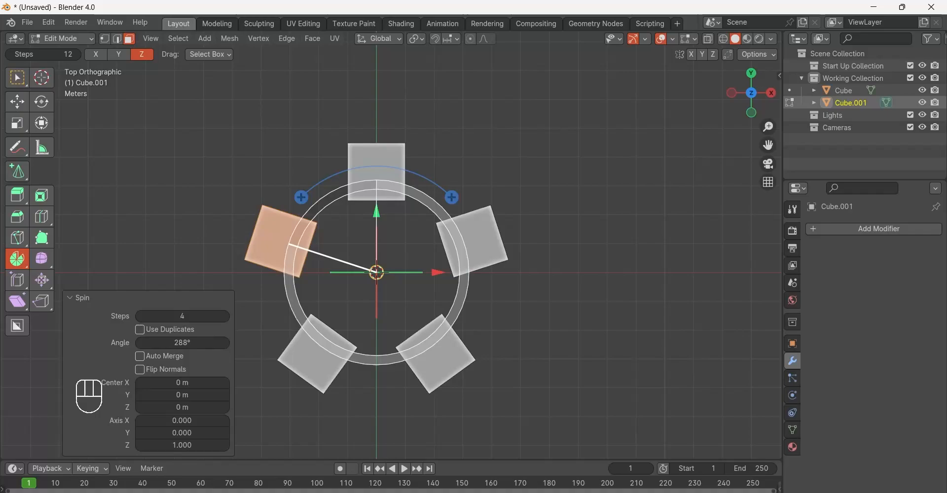
left_click(118, 251)
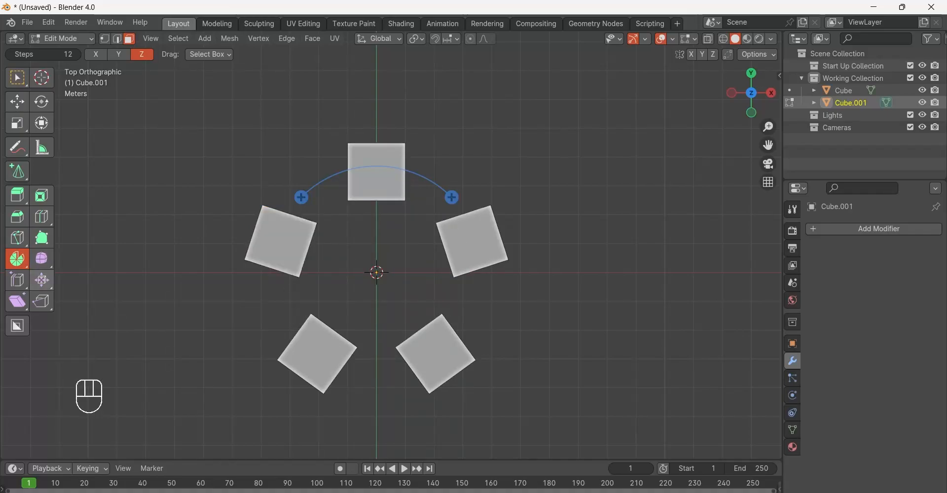
Try sliding the top face of the cube on the Y axis with the Edge Slide tool and undo it.
left_click(17, 280)
scroll(391, 246, "up", 2)
middle_click_drag(391, 246, 406, 193)
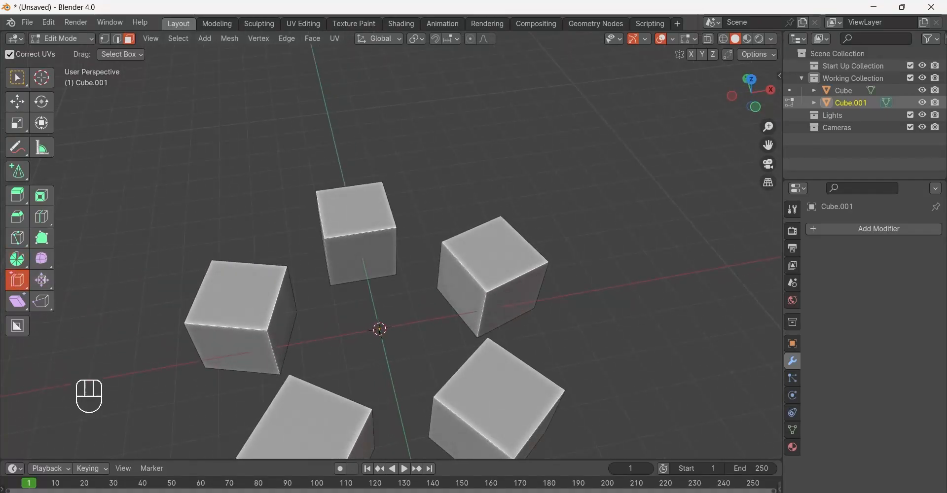
left_click(360, 209)
mouse_move(358, 251)
left_mouse_down()
mouse_move(372, 262)
mouse_move(360, 264)
left_mouse_up()
scroll(360, 265, "up", 2)
middle_click_drag(360, 264, 477, 178)
key("ctrl+z")
scroll(391, 246, "up", 2)
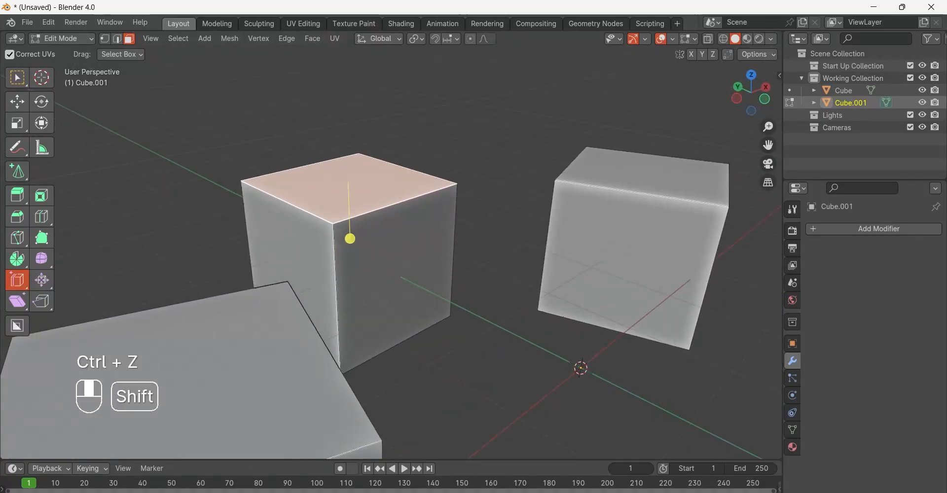
Add a single horizontal loop cut around the cube on the Y axis, slid toward its top face with a factor of about -0.781.
middle_click_drag(391, 246, 434, 202, "shift")
middle_click_drag(370, 247, 512, 229)
middle_click_drag(345, 276, 494, 217, "shift")
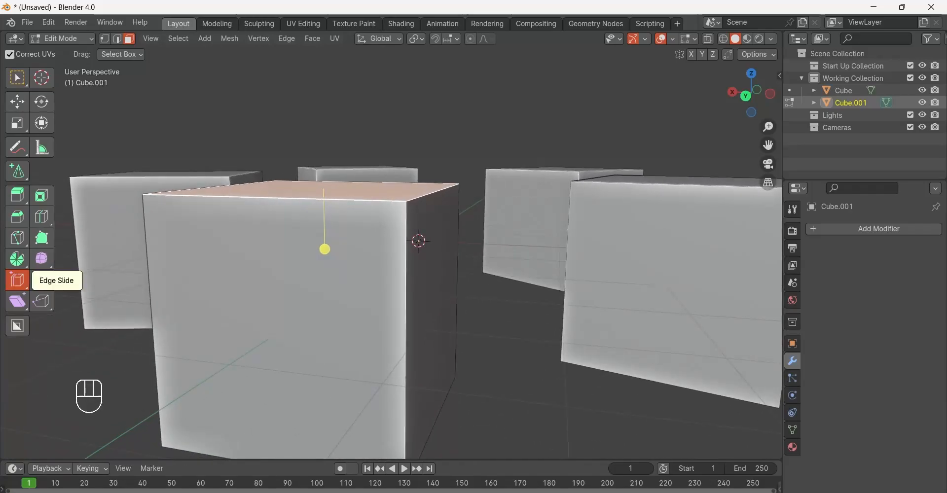
middle_click_drag(305, 276, 325, 246, "shift")
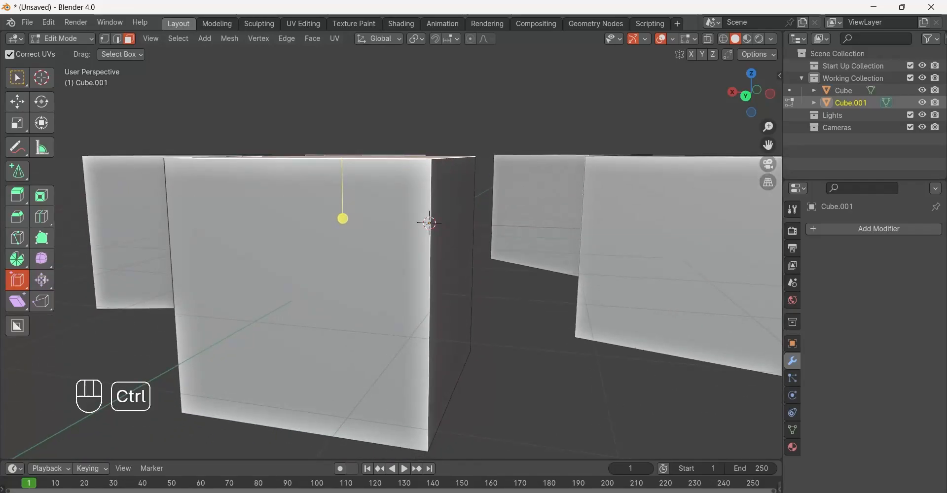
key("w")
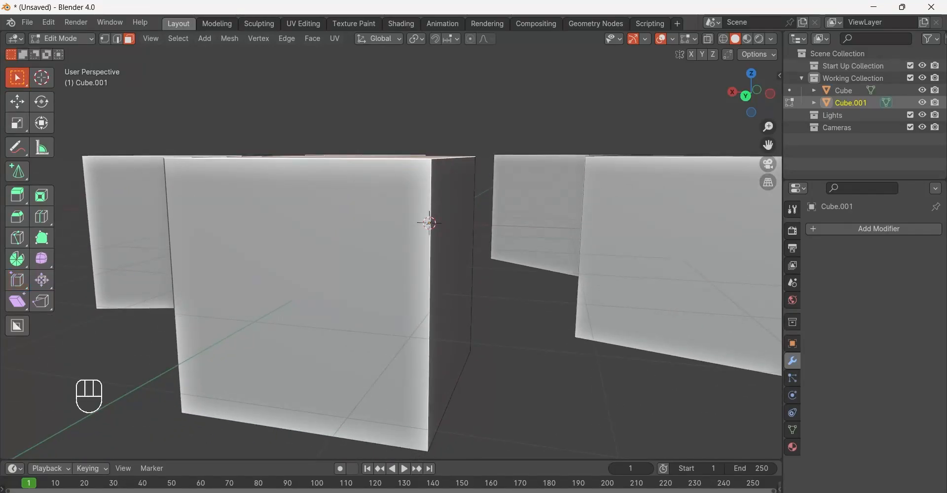
middle_click_drag(346, 247, 266, 270)
key("ctrl+r")
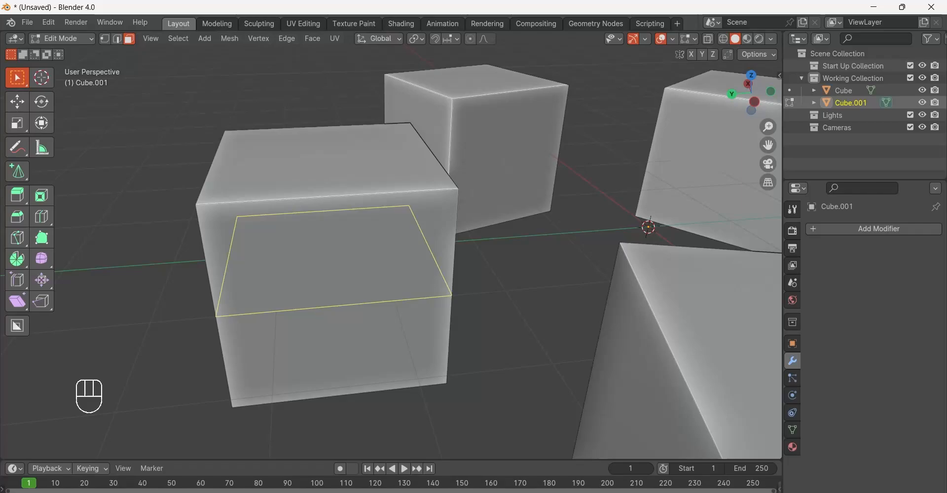
left_click(446, 281)
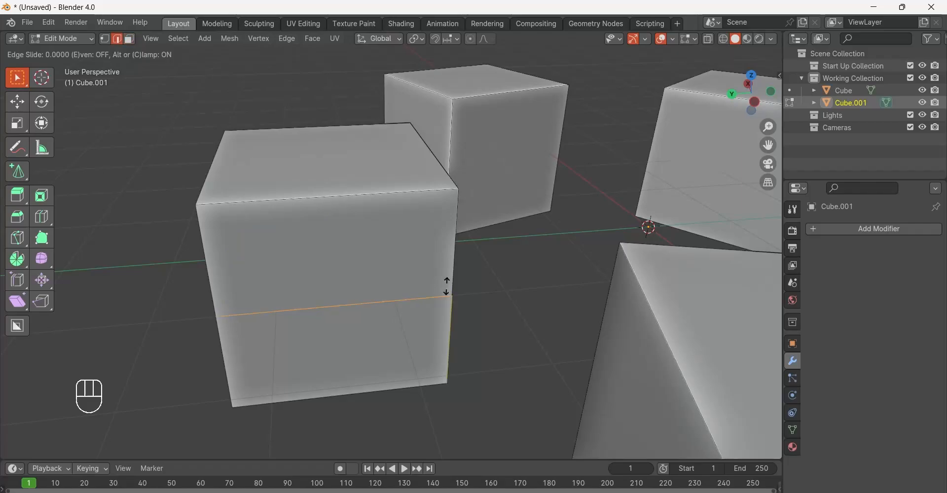
left_click(440, 212)
key("ctrl+e")
middle_click_drag(372, 261, 438, 251)
scroll(439, 252, "down", 1)
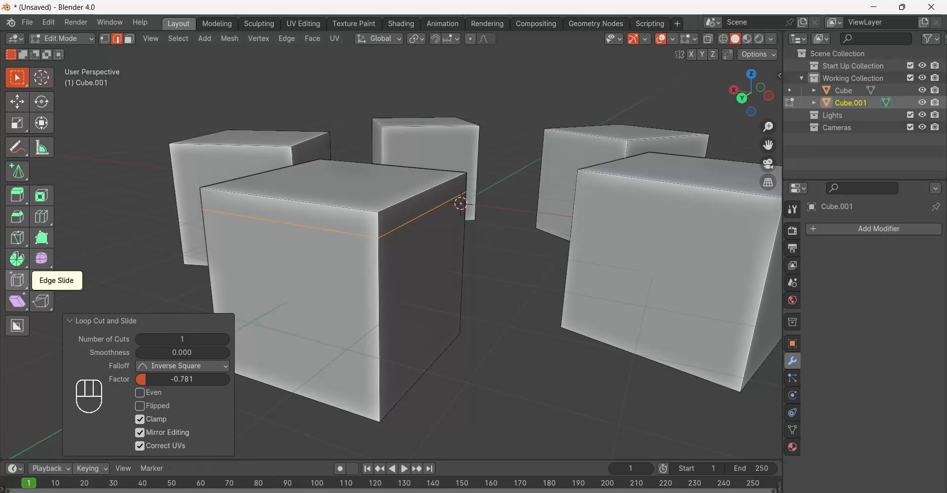
Activate the Edge Slide tool for the selected edge loop.
left_click(17, 280)
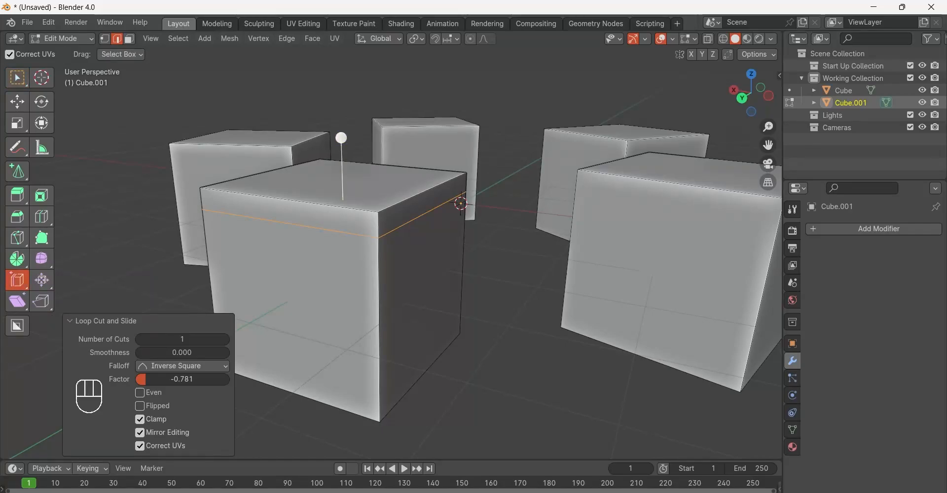
Slide the new edge loop down the front cube by a factor of about 0.49, and switch to box selection.
left_click_drag(341, 138, 343, 217)
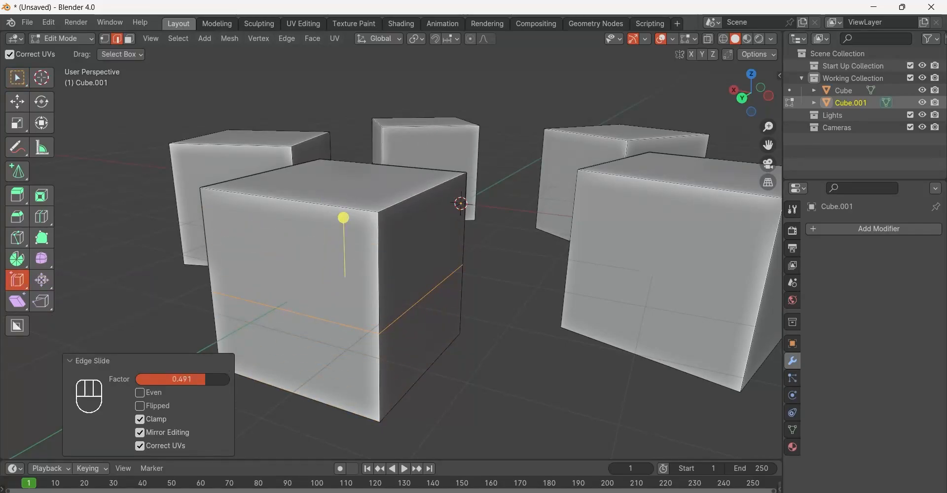
left_click(464, 220)
left_click(17, 78)
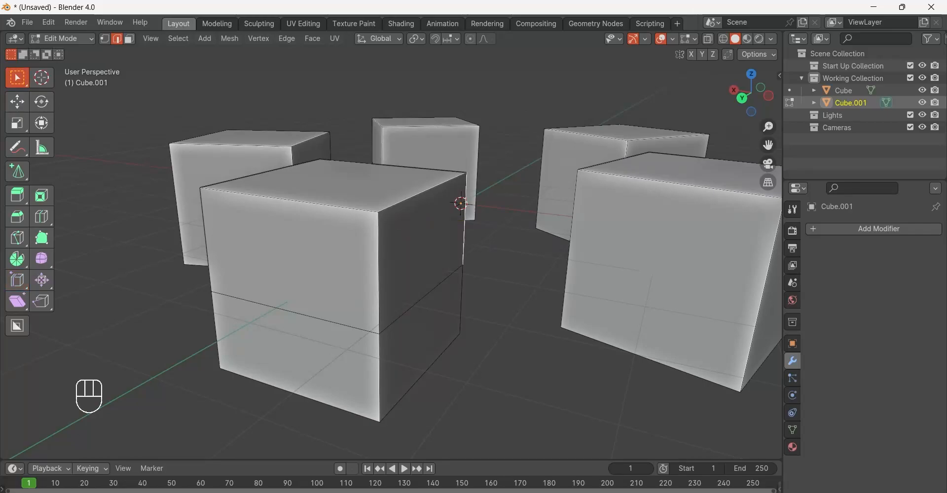
Try to slide the horizontal edge loop up along the front cube's sides.
left_click(296, 313, "alt")
key("g")
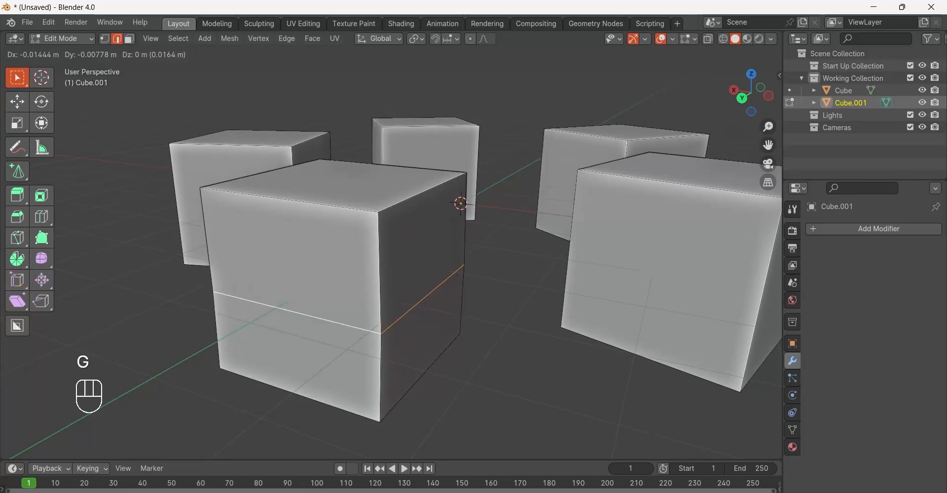
key("g")
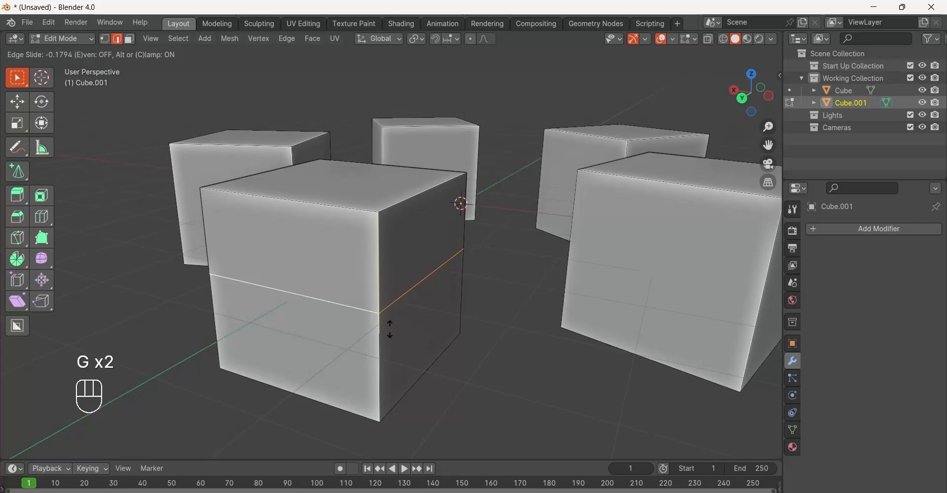
left_click(389, 323)
key("g")
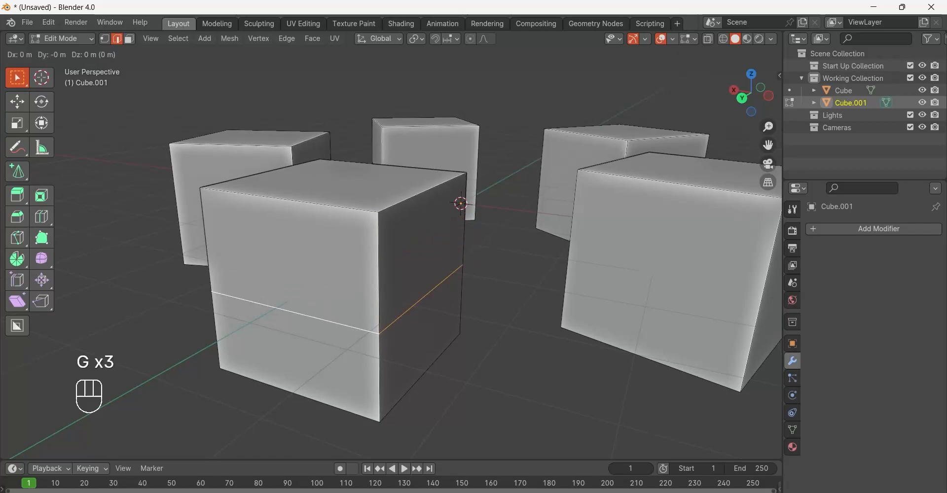
key("g")
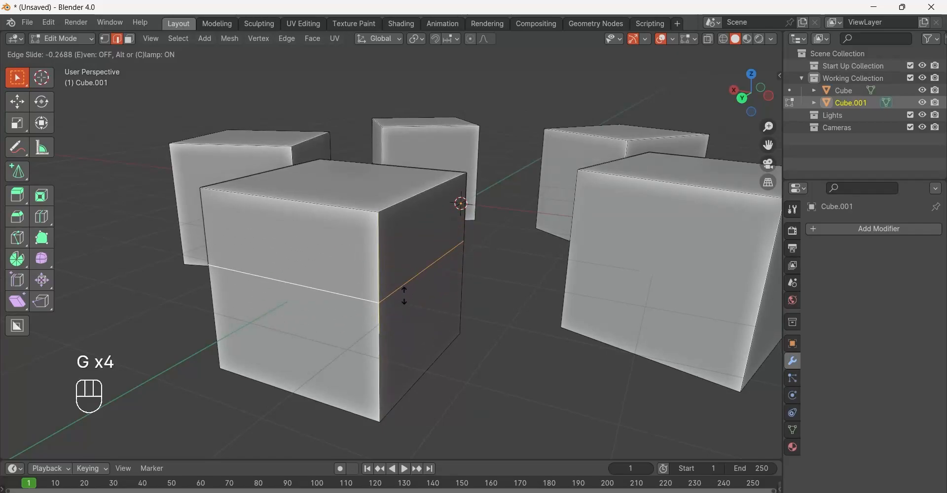
left_click(424, 322)
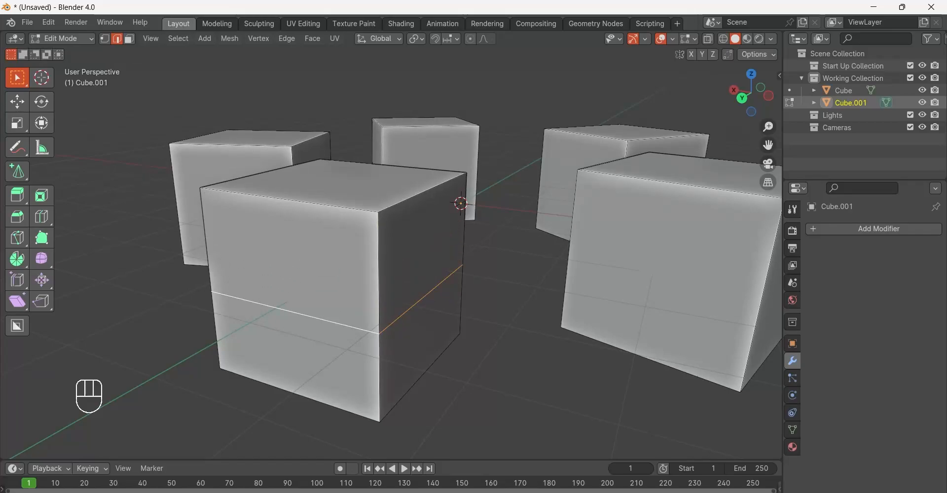
Slide the front cube's nearest top corner vertex along the top edge toward the rear corner.
key("1")
left_click(379, 213)
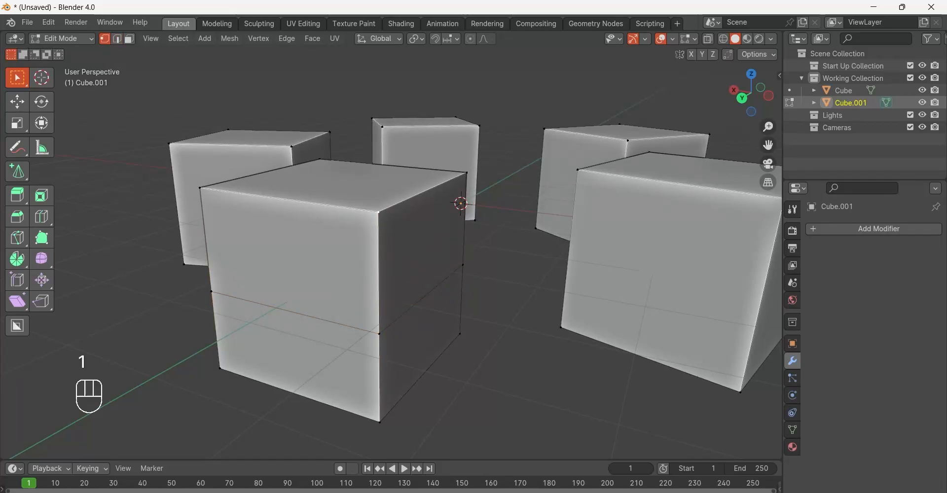
middle_click_drag(378, 212, 366, 230)
key("g")
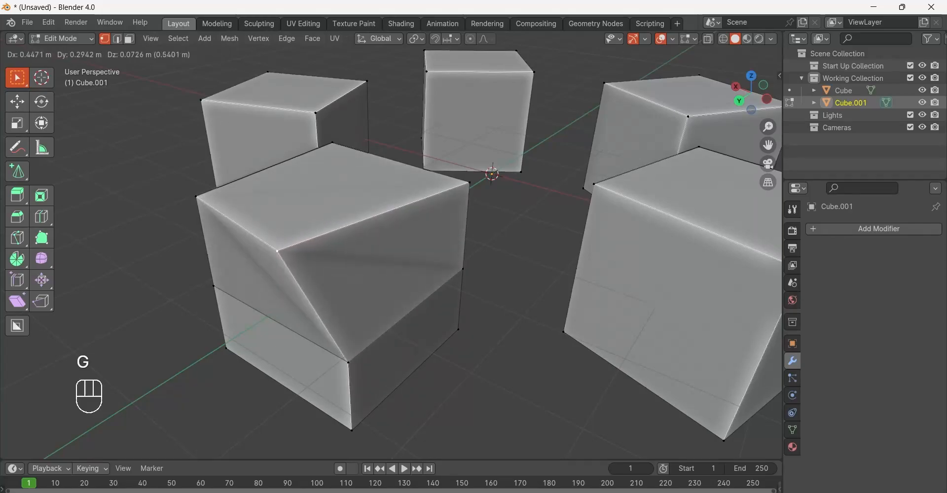
right_click(377, 258)
key("g")
key("g")
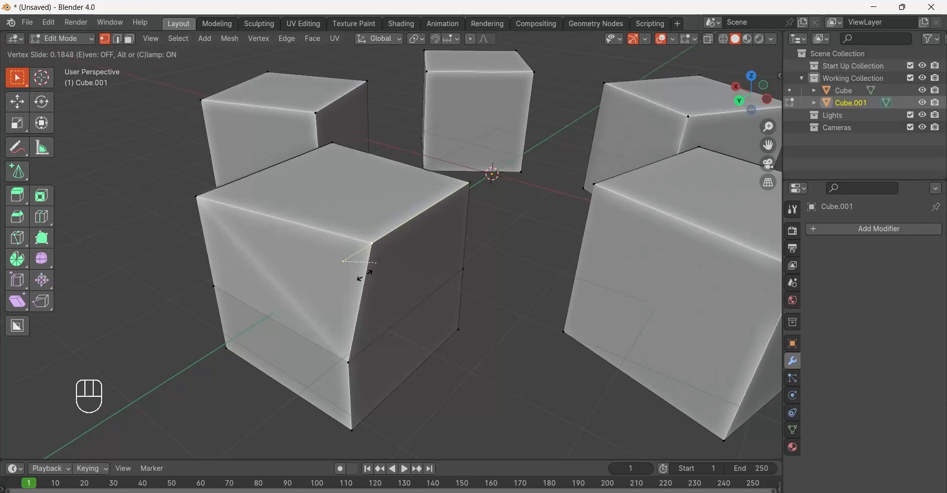
left_click(375, 276)
Slide the front cube's top front edge across the top face by a factor of about 0.86.
key("2")
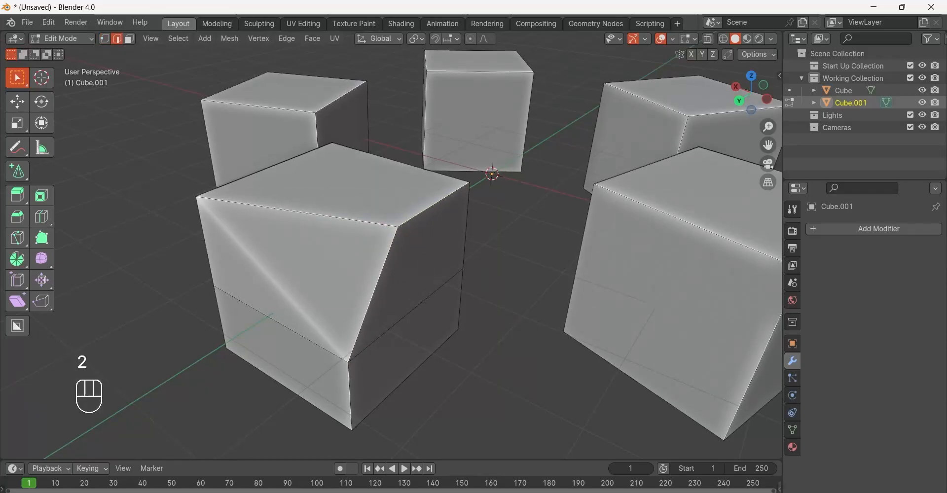
key("g")
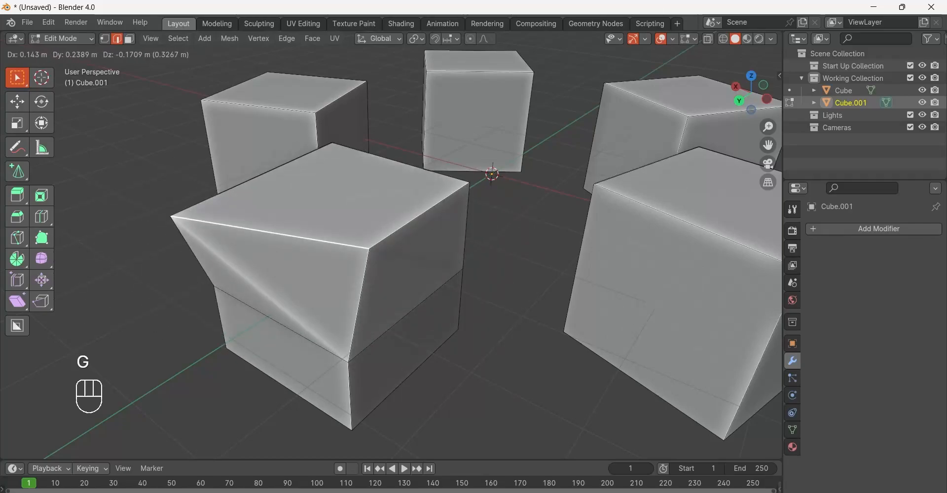
key("g")
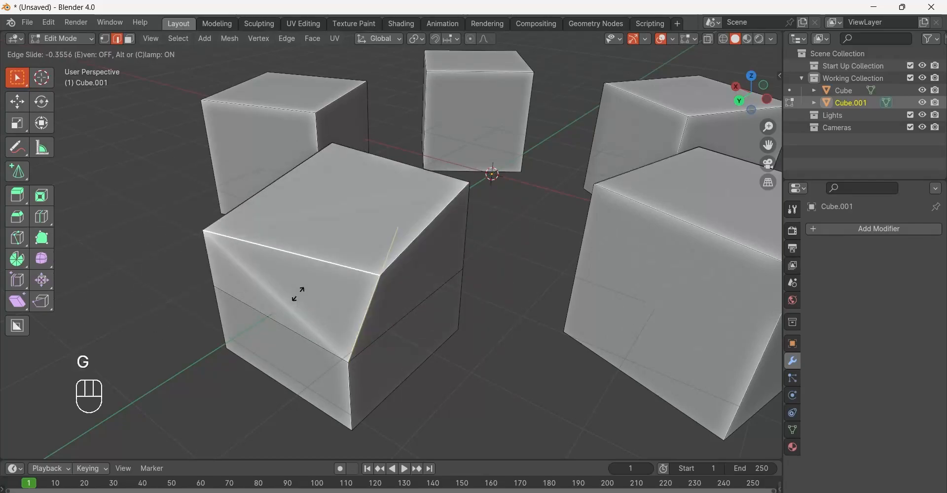
left_click(397, 228)
scroll(397, 228, "down", 1)
middle_click_drag(397, 228, 347, 226)
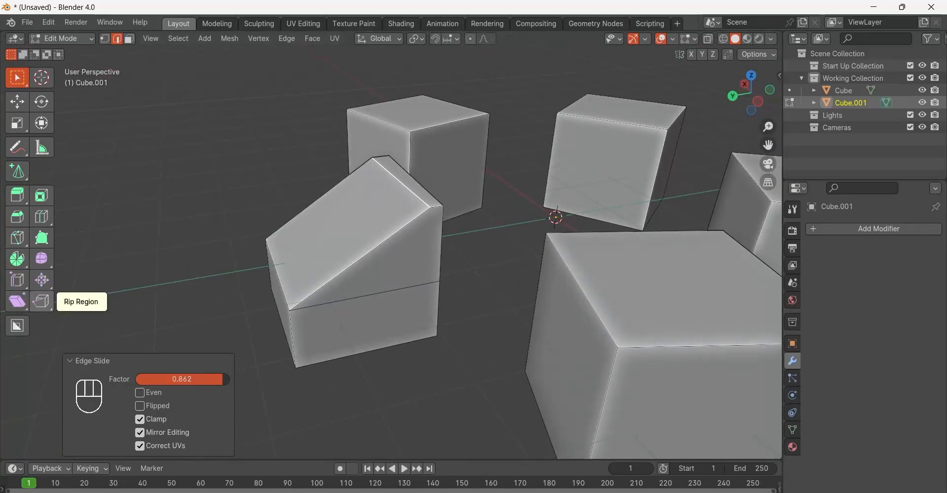
Rip the corner vertex below the narrow top strip of the sloped cube and pull it outward to open the side.
left_click(41, 300)
middle_click_drag(391, 176, 367, 191)
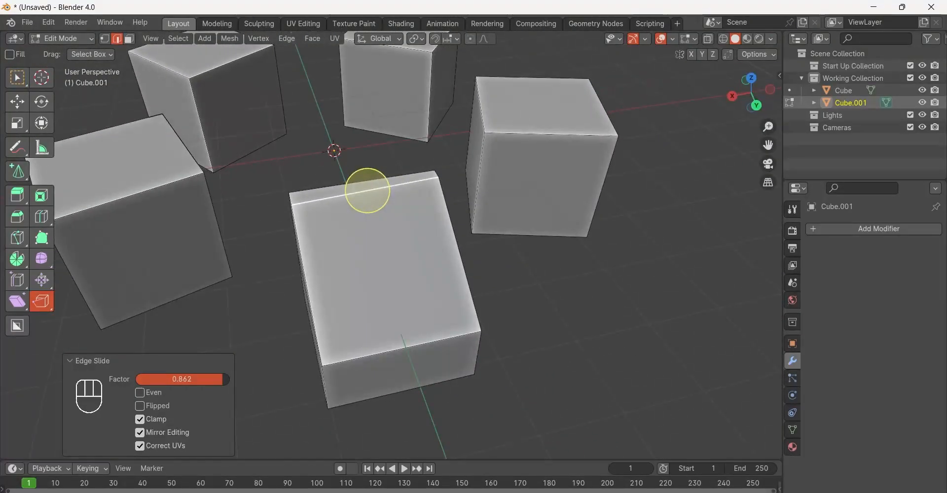
left_click(363, 181)
key("1")
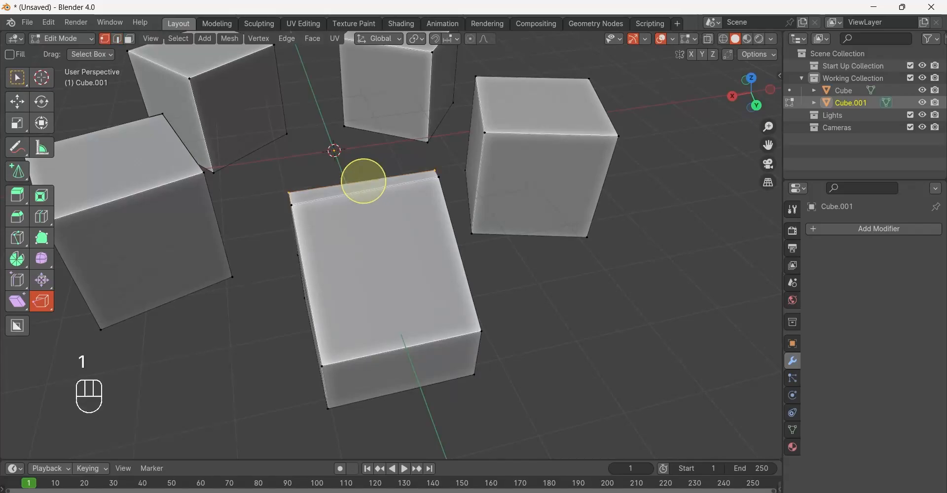
middle_click_drag(361, 182, 372, 234)
left_click(373, 233)
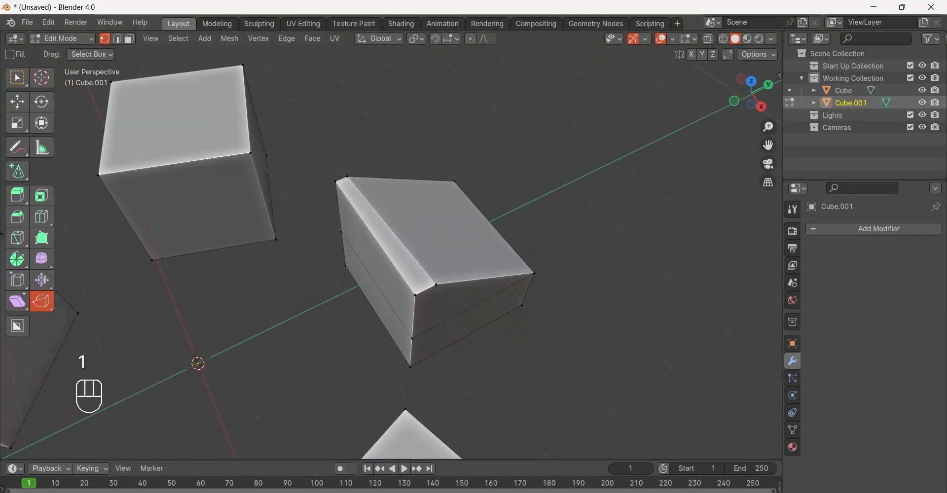
left_click(415, 294)
key("v")
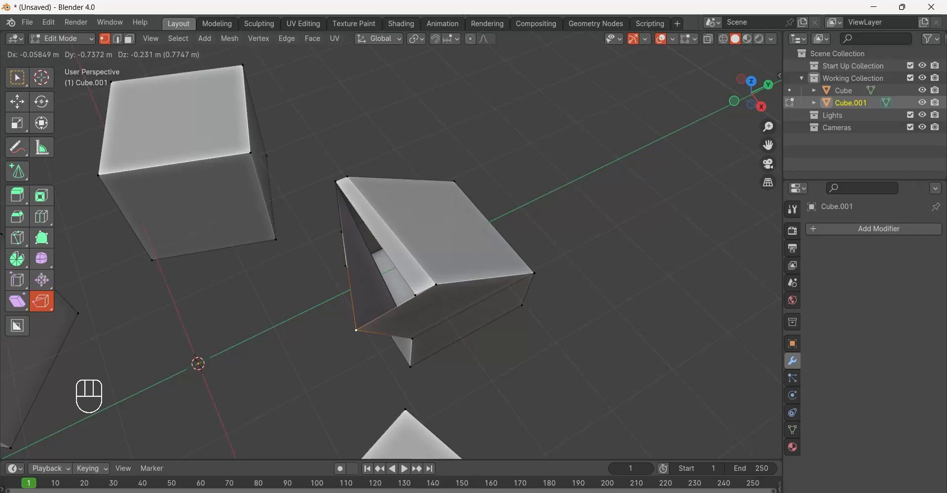
left_click(366, 335)
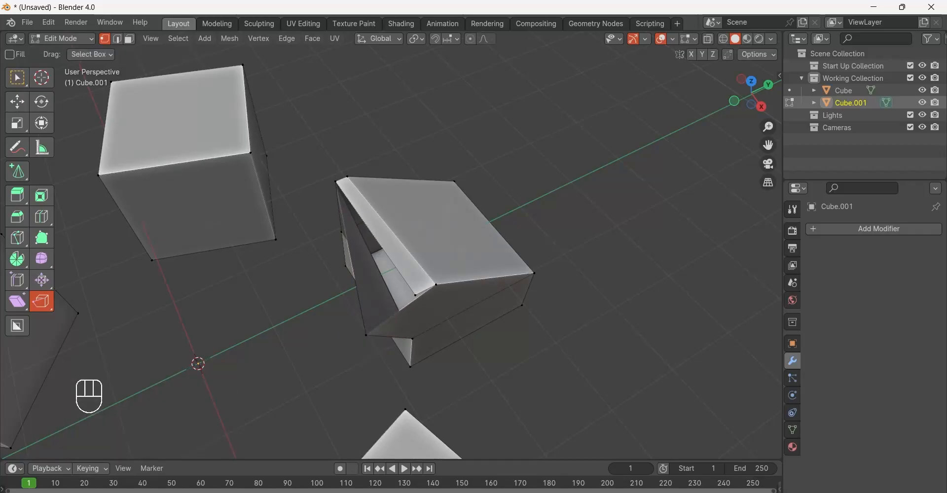
Rip the adjacent vertex on the sloped cube's ridge and move it about -0.45 m in X, 0.40 m in Y and 0.43 m in Z.
left_click(435, 285)
key("v")
left_click(446, 221)
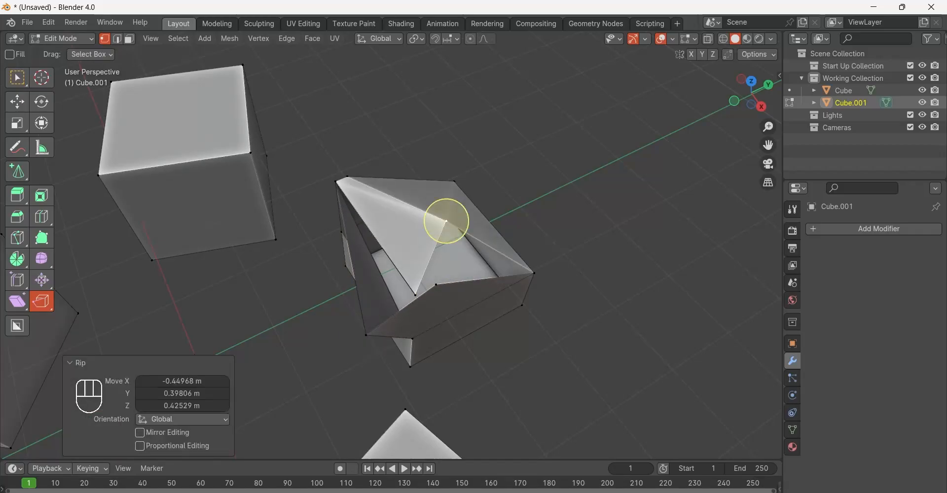
Rip the sloped cube's front corner vertex on the edge loop and move it about -0.55 m X, 0.06 m Y, -0.41 m Z.
middle_click_drag(446, 221, 341, 234)
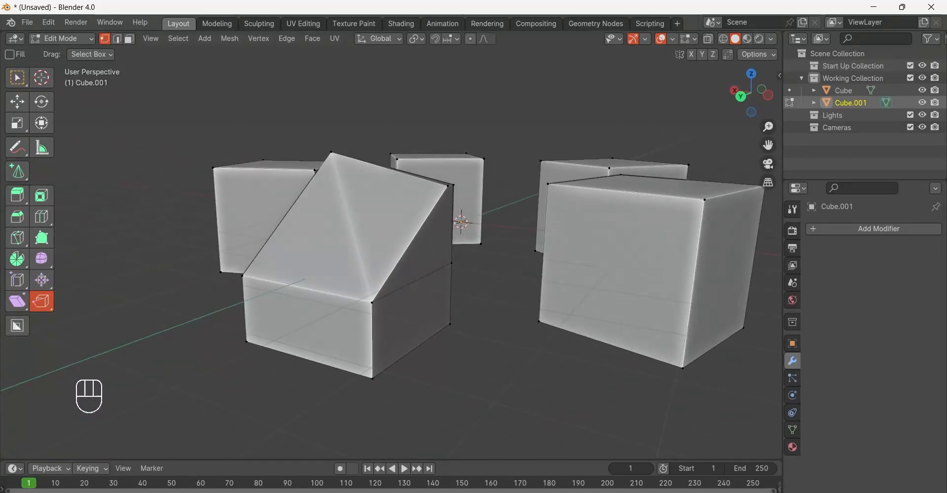
left_click(372, 303)
middle_click_drag(373, 304, 398, 315)
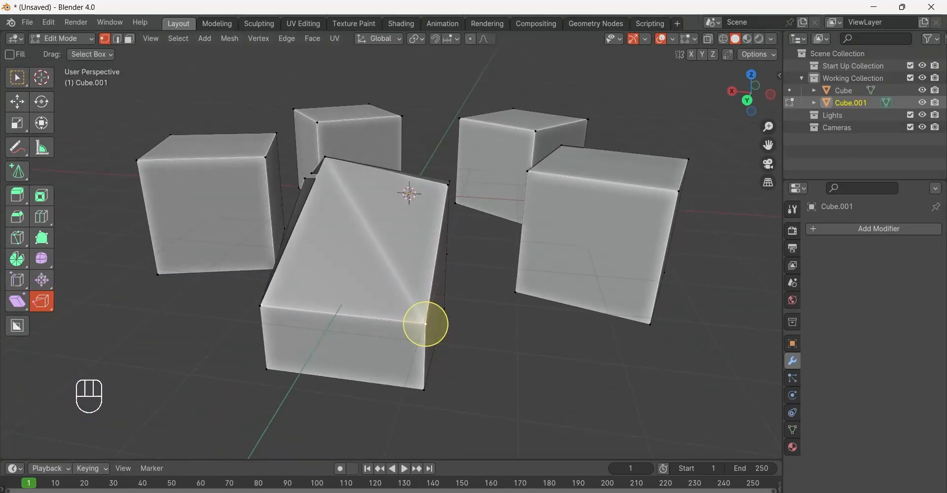
left_click(18, 77)
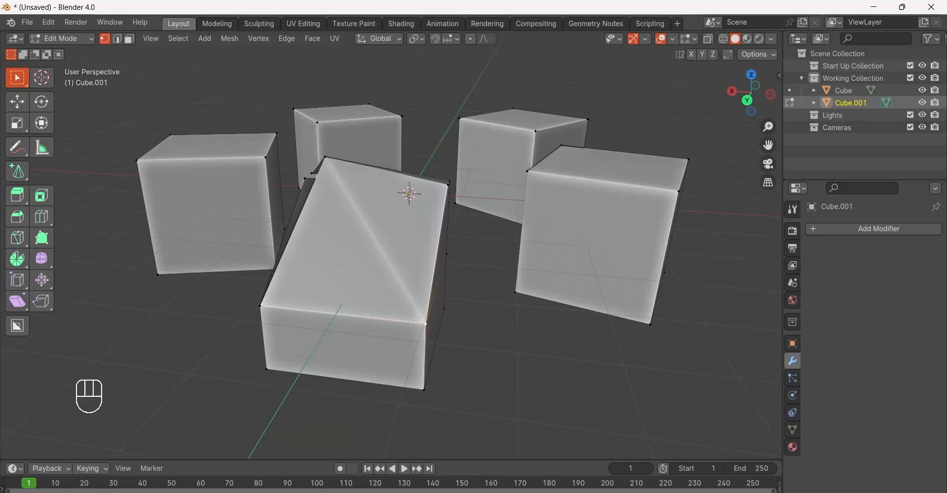
key("v")
left_click(472, 367)
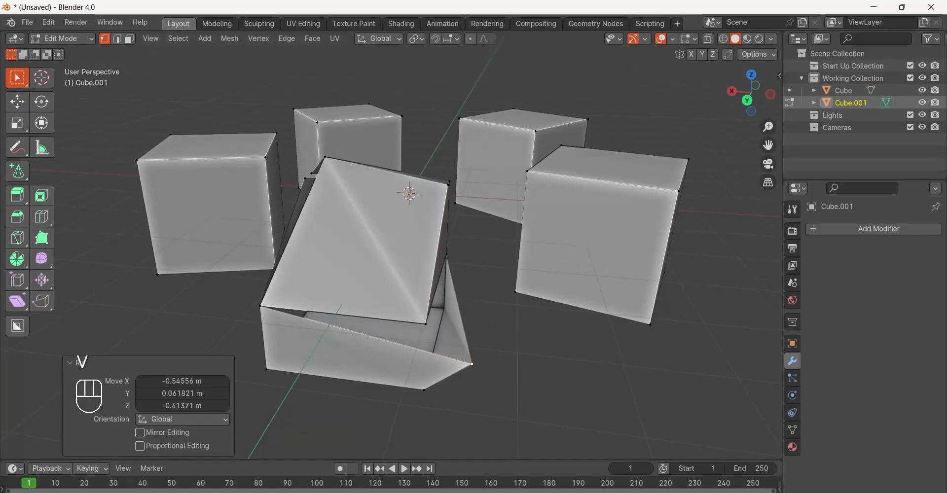
Rip the left cube's top corner facing the sloped cube and move it about 0.31 m X, 0.87 m Y, -1.09 m Z.
middle_click_drag(472, 367, 483, 387)
left_click(552, 367)
key("v")
left_click(217, 238)
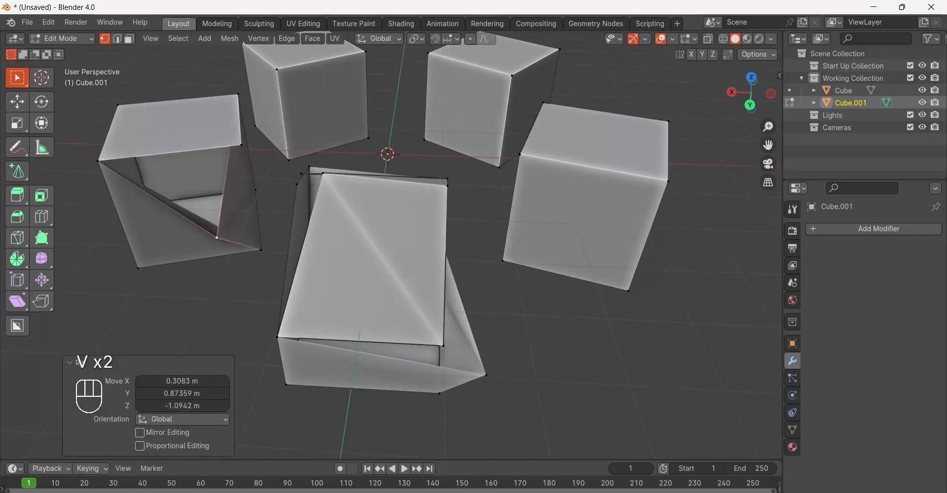
Rip the rear-left cube's top front corner vertex and move it about -0.21 m X, 0.86 m Y, -1.13 m Z.
left_click(276, 71)
key("v")
left_click(290, 142)
Rip the nearest top corner vertex of the cube right of the sloped one and pull it downward.
middle_click_drag(290, 142, 279, 165)
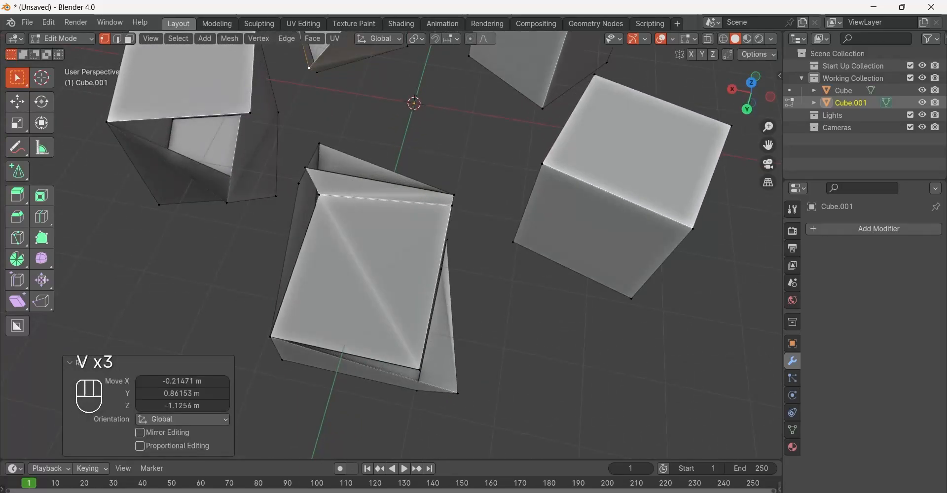
left_click(542, 164)
key("v")
left_click(560, 287)
Rip a second top corner vertex of that same cube and move it about -0.24 m X, -0.61 m Y, -0.62 m Z.
middle_click_drag(560, 288, 320, 302, "shift")
left_click(524, 312)
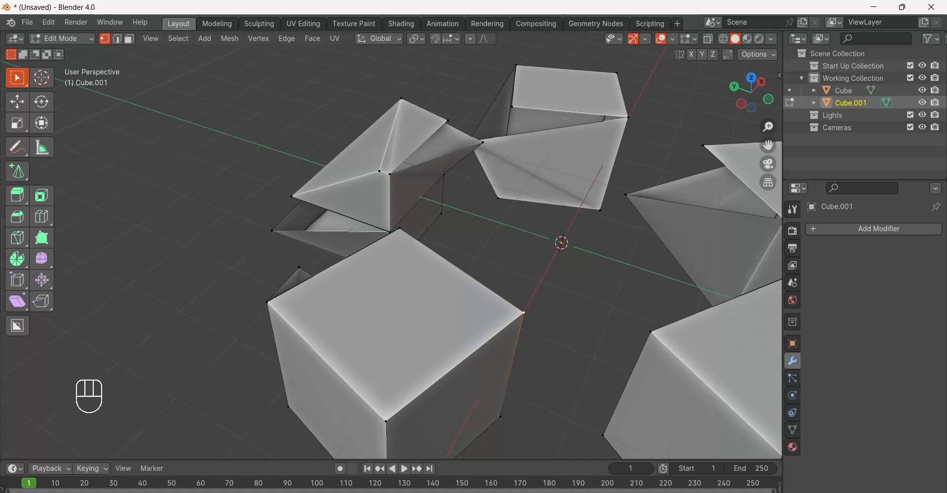
middle_click_drag(523, 313, 478, 229, "shift")
key("g")
right_click(482, 235)
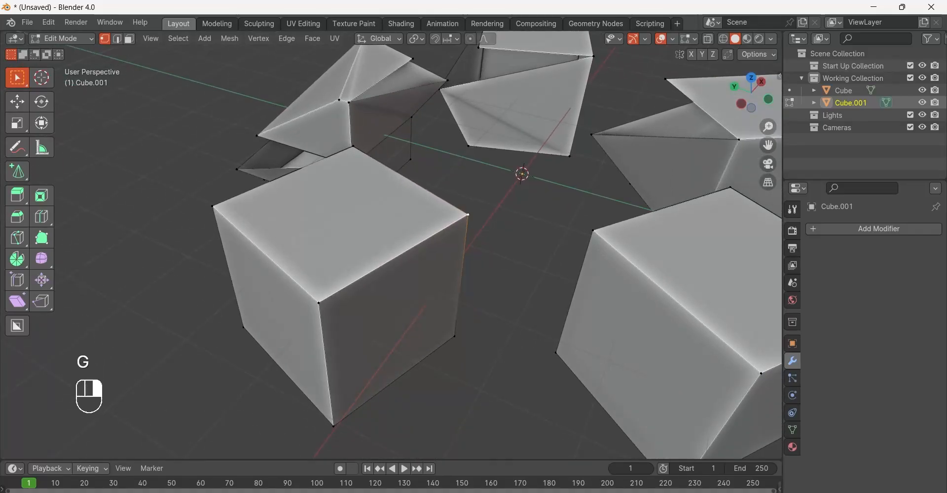
key("v")
left_click(517, 307)
Collapse the settings of the last Rip operation and bring all five cubes into view.
middle_click_drag(517, 306, 441, 210, "shift")
scroll(321, 218, "down", 4)
scroll(332, 257, "down", 1)
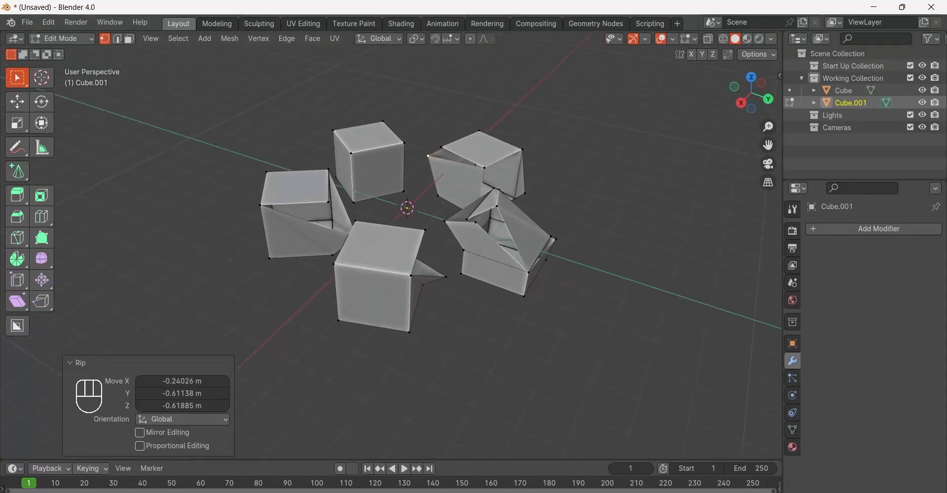
left_click(71, 363)
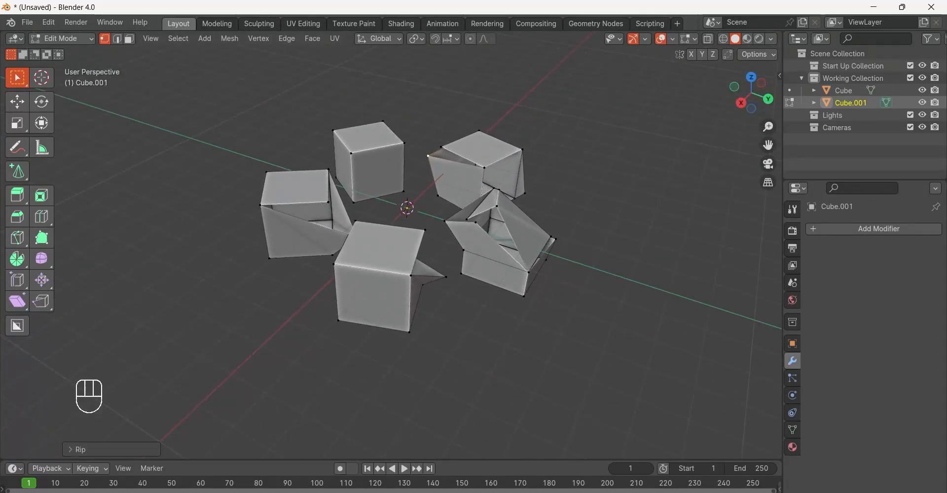
middle_click_drag(442, 211, 437, 242, "shift")
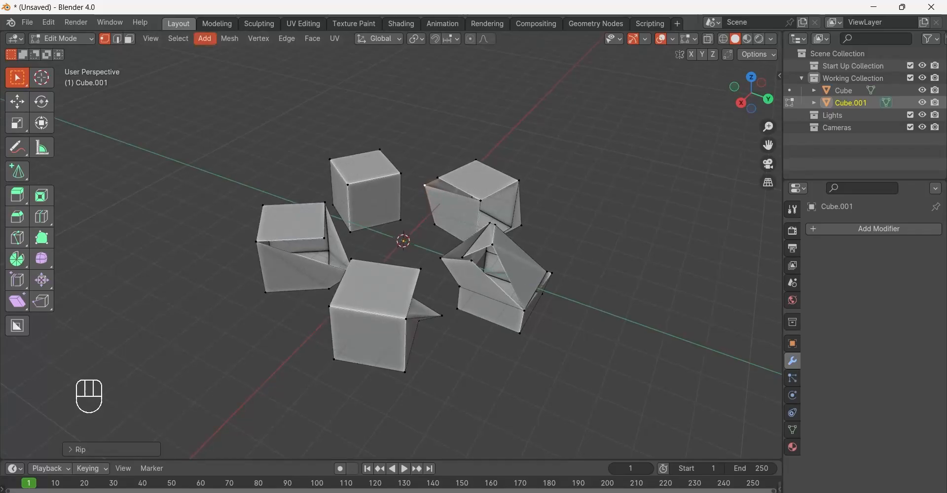
left_click(150, 38)
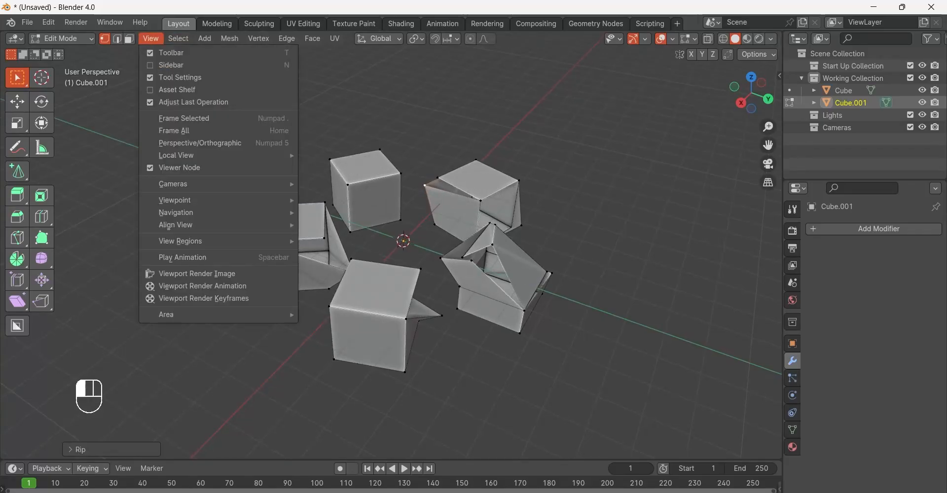
mouse_move(178, 38)
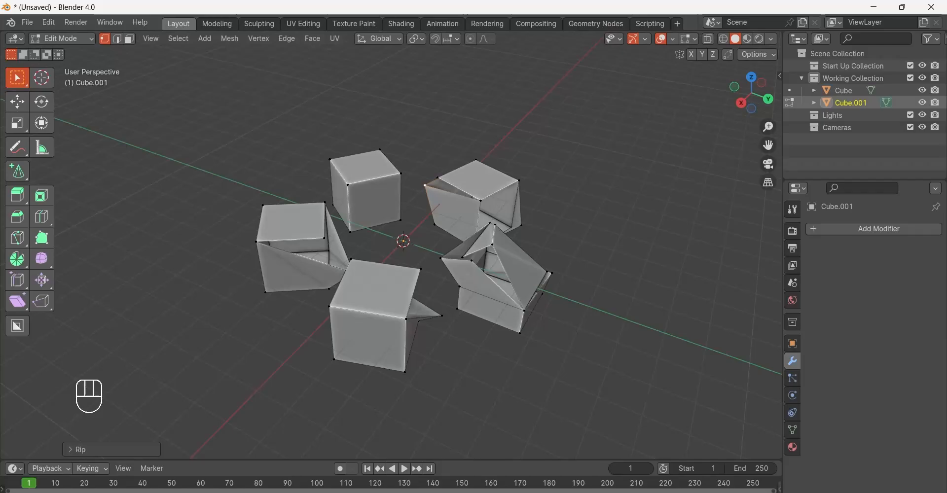
left_click(205, 38)
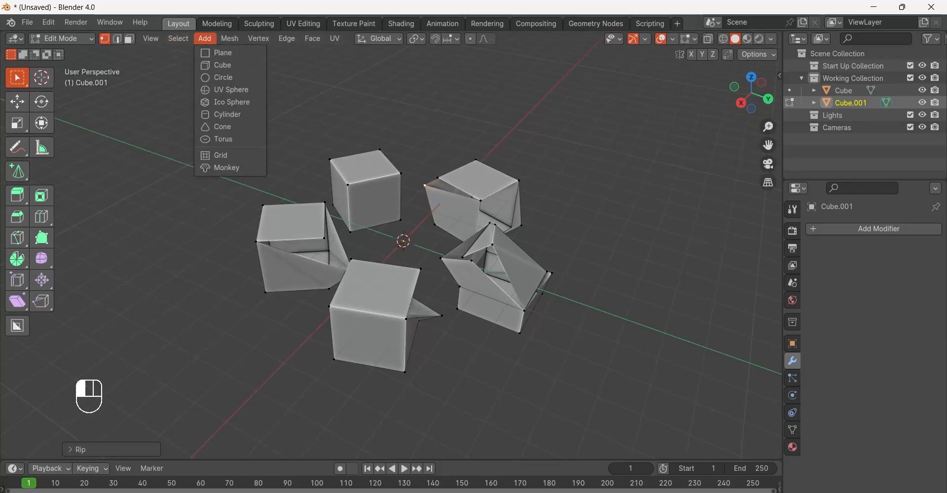
mouse_move(229, 38)
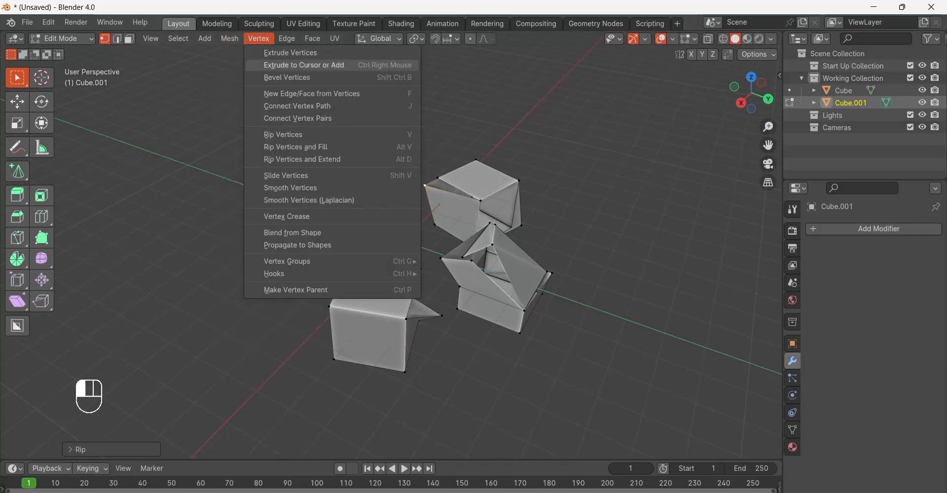
Review the Merge and Separate options available for the mesh.
left_click(229, 38)
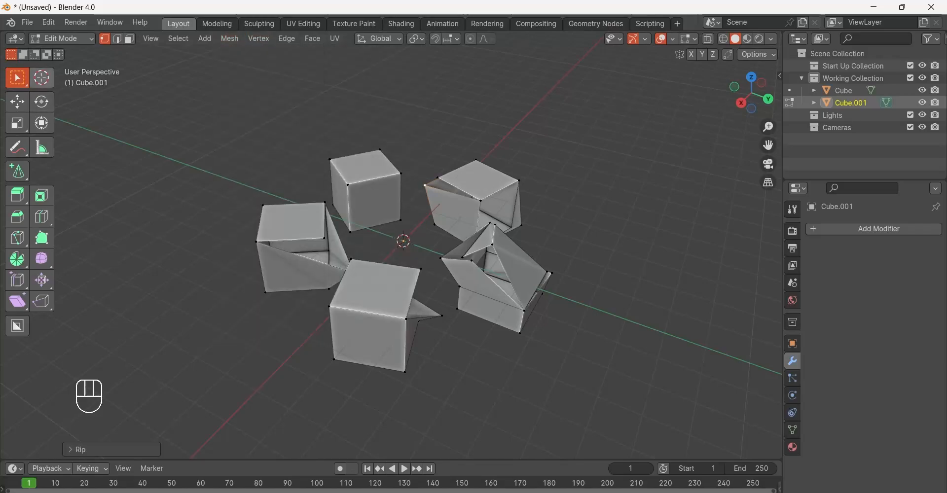
left_click(230, 38)
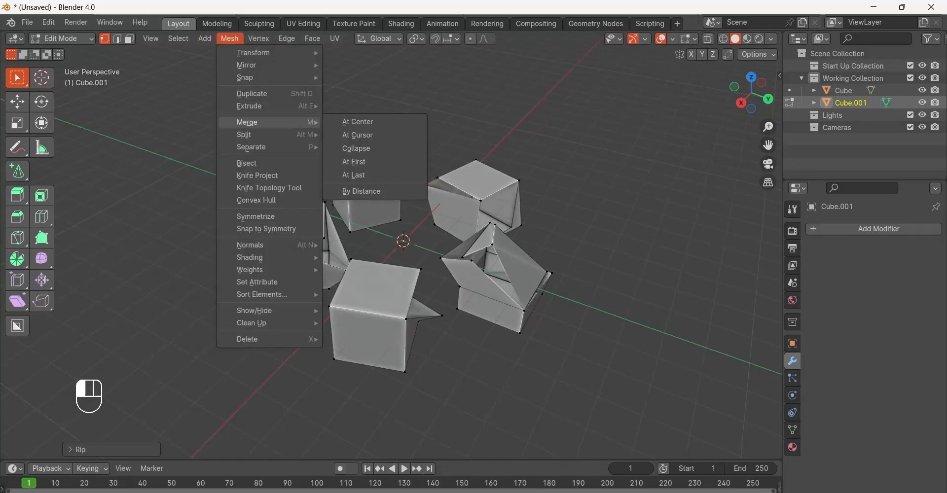
mouse_move(261, 122)
mouse_move(261, 147)
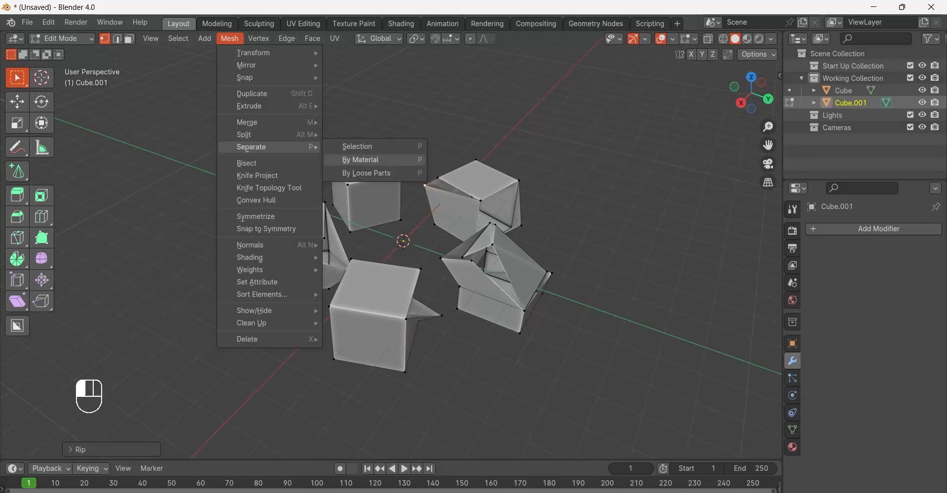
left_click(367, 173)
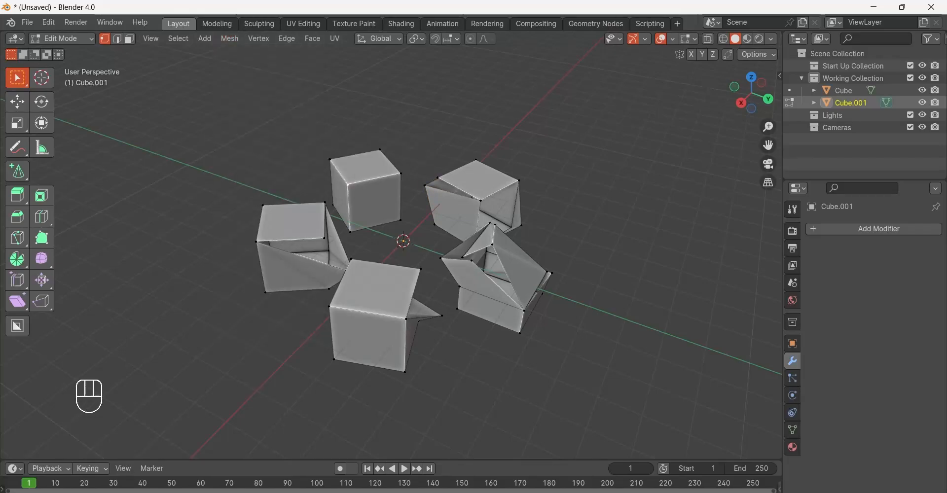
Move the whole five-cube object away from the 3D cursor in Object Mode.
key("Tab")
scroll(400, 242, "down", 3)
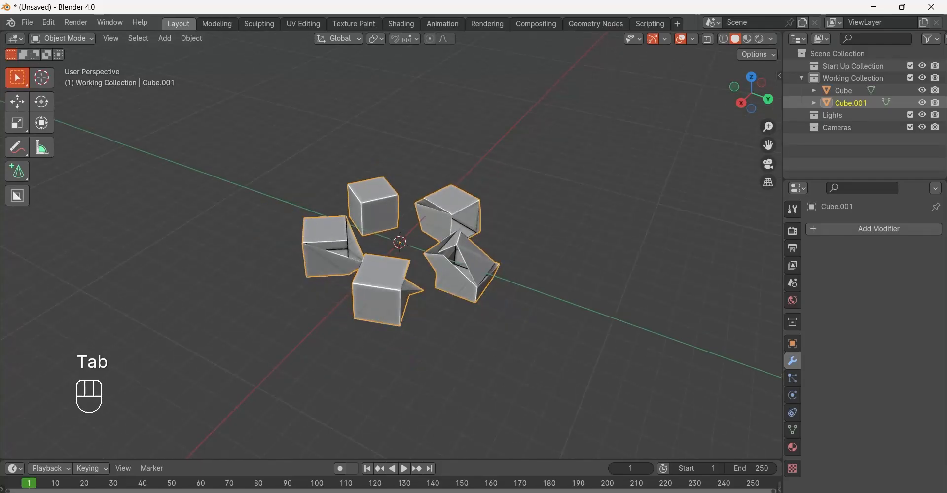
key("alt+a")
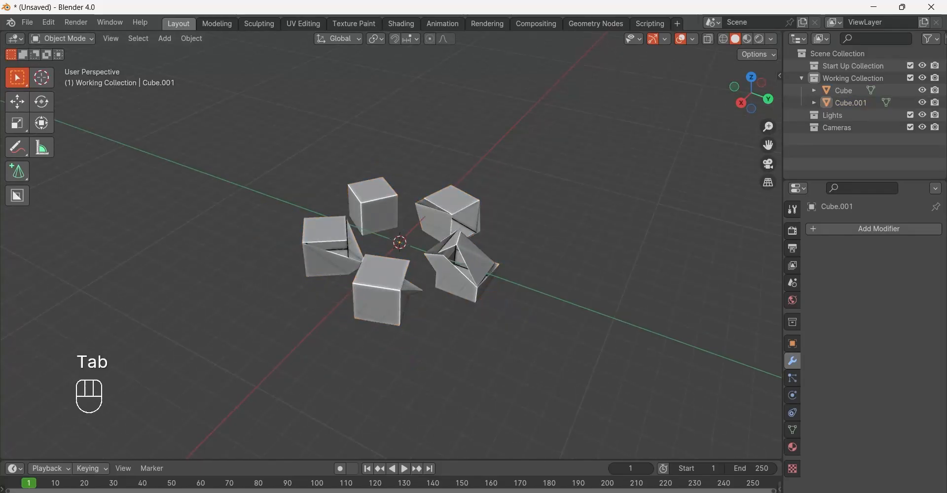
key("a")
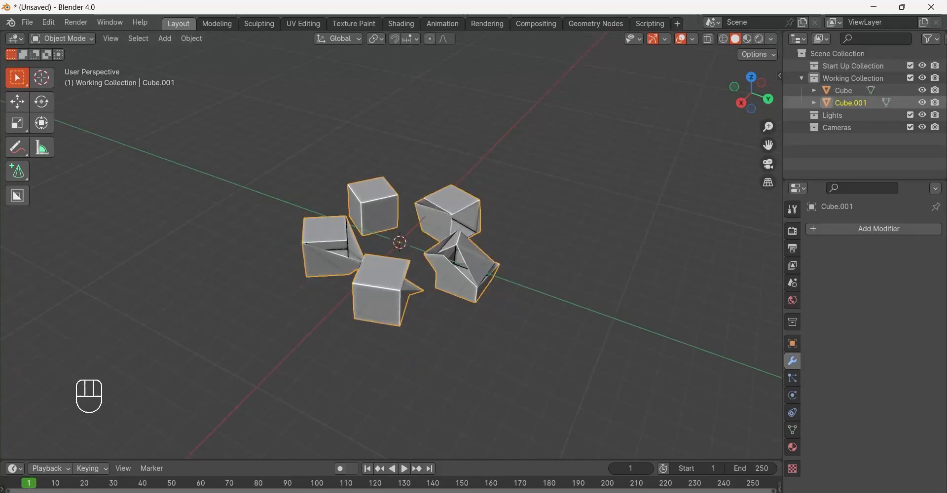
key("g")
left_click(390, 239)
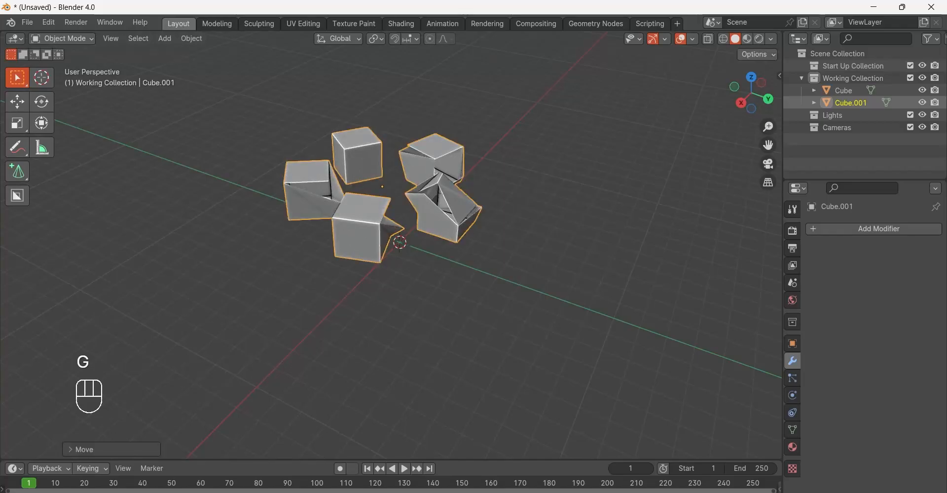
Select all linked geometry of the cube nearest the viewpoint in Edit Mode and separate that selection into its own object.
key("Tab")
middle_click_drag(399, 247, 421, 290, "shift")
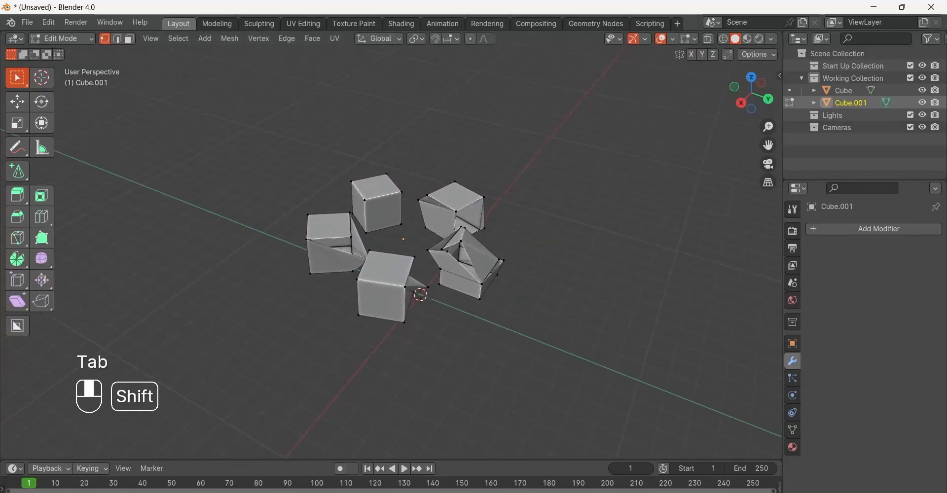
scroll(420, 289, "up", 3)
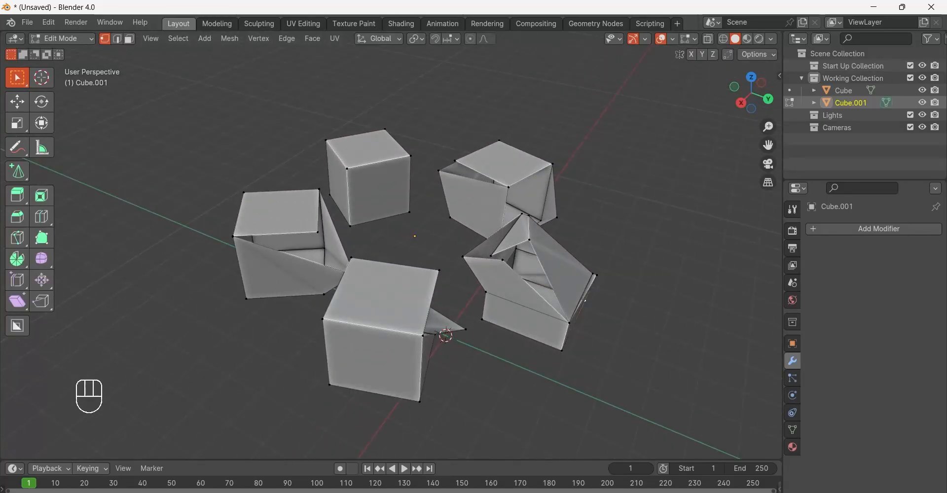
middle_click_drag(585, 300, 563, 347)
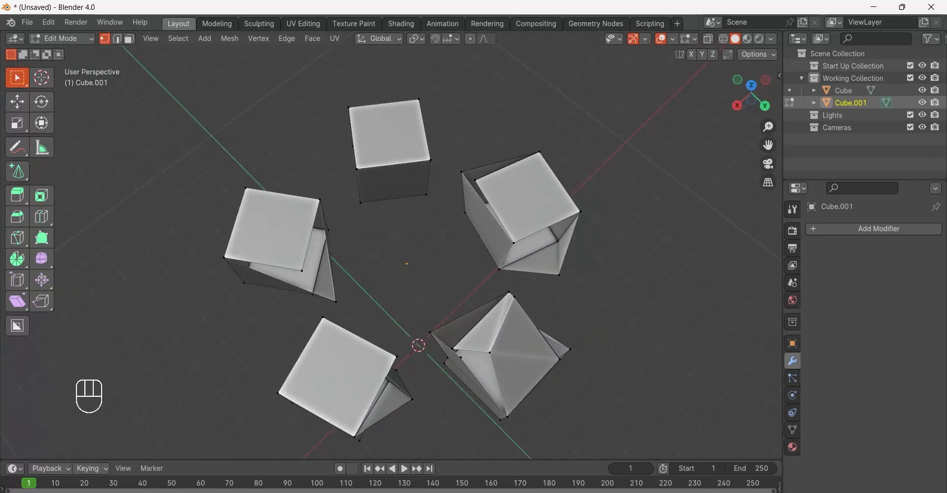
key("KP_7")
left_click_drag(460, 98, 601, 225)
middle_click_drag(599, 224, 489, 154)
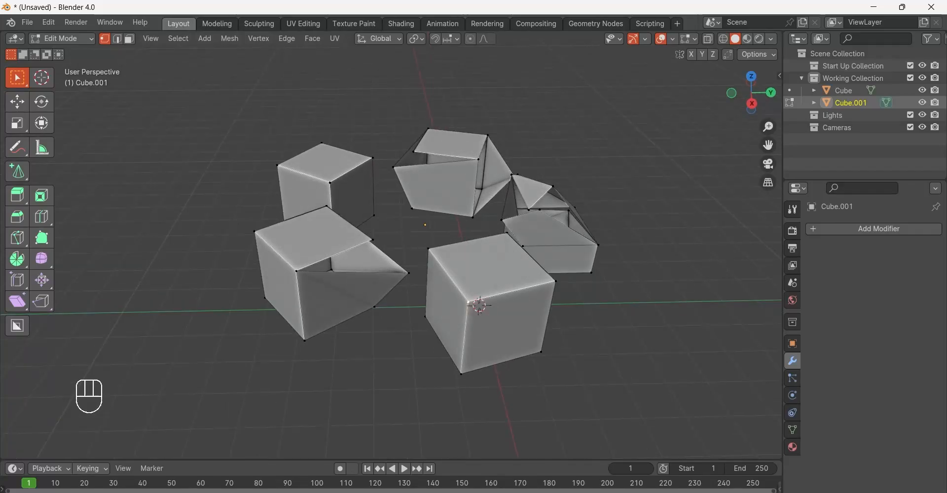
key("l")
scroll(493, 271, "down", 3)
middle_click_drag(493, 271, 522, 310)
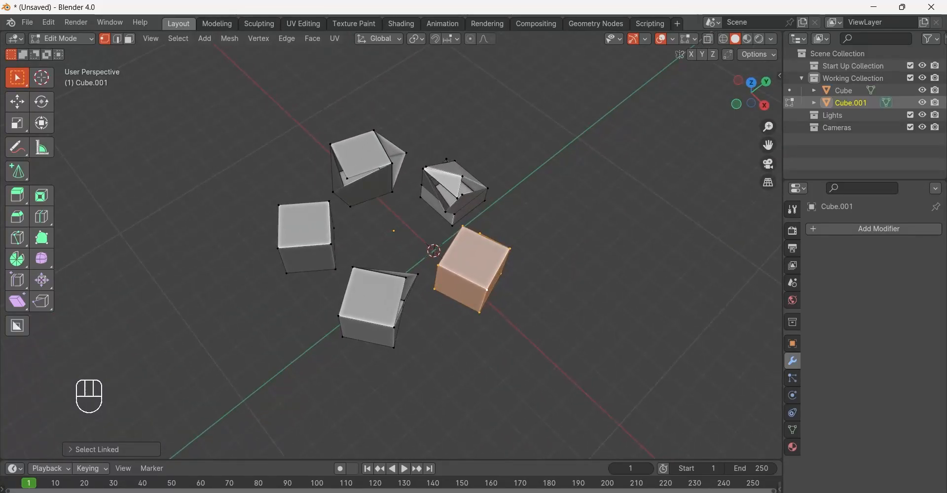
key("p")
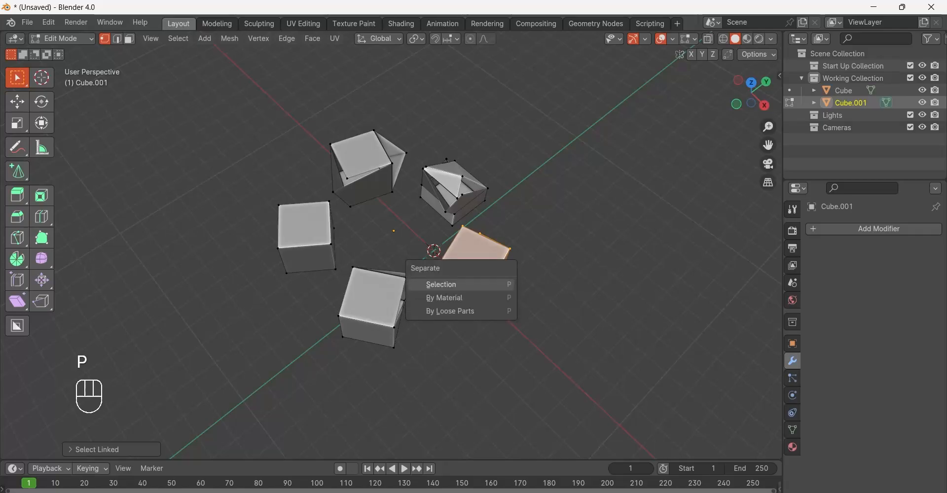
key("Escape")
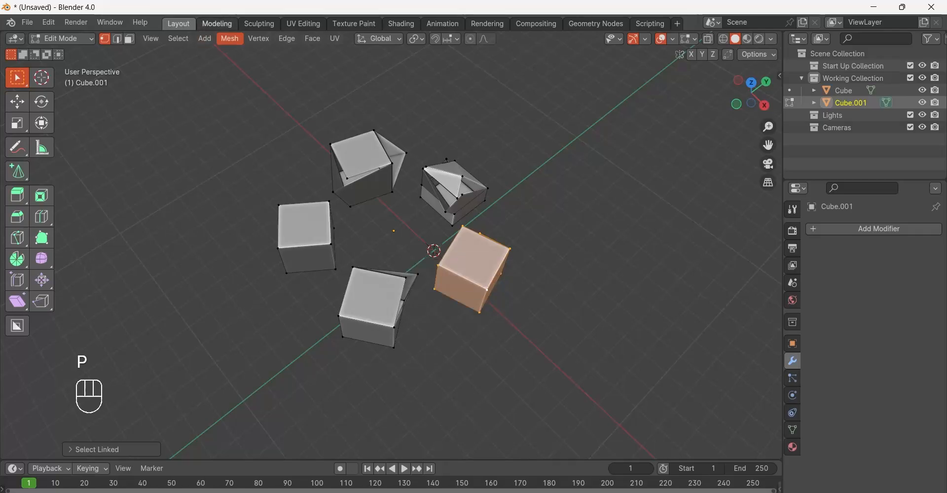
left_click(230, 39)
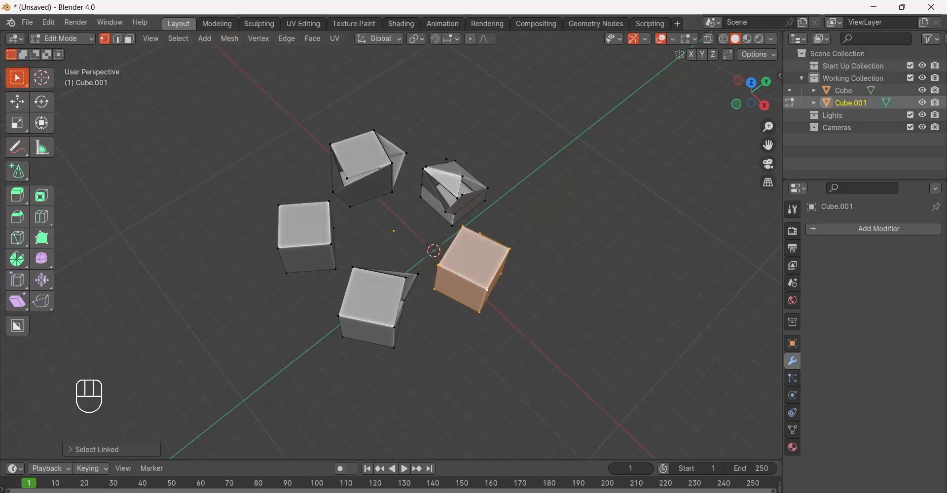
key("p")
left_click(447, 258)
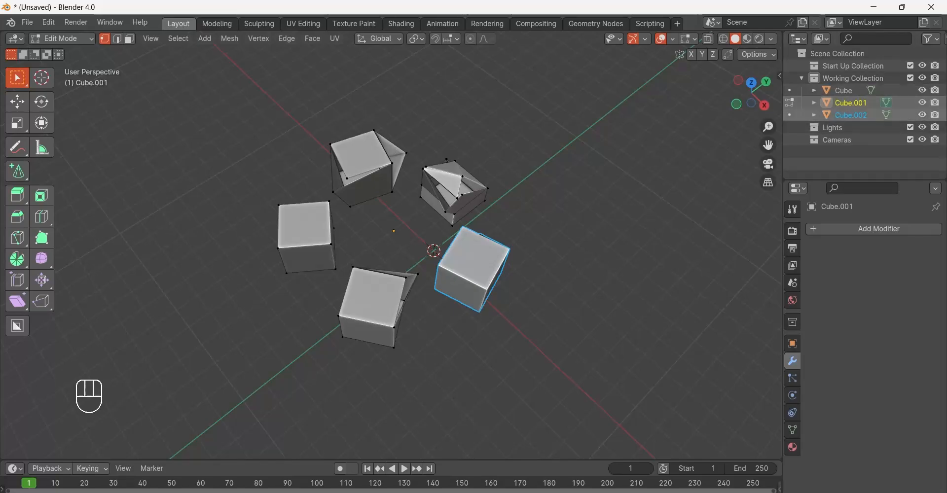
In Object Mode, move the separated cube well clear of the group and shift the remaining four-cube object in the opposite direction.
key("Tab")
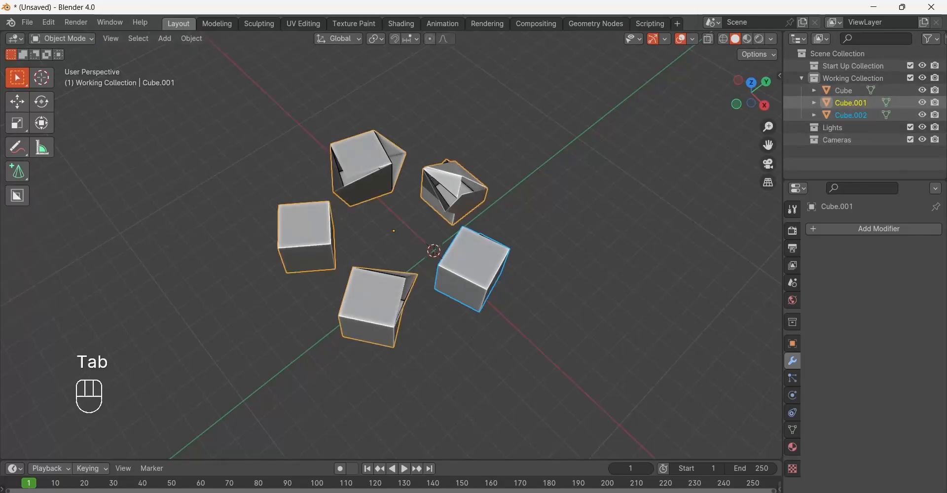
left_click(538, 222)
left_click(477, 261)
key("g")
left_click(655, 273)
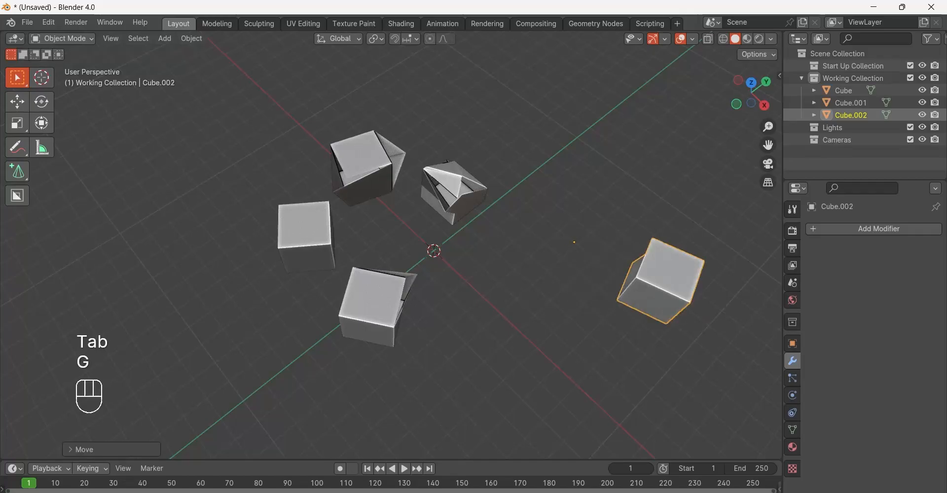
left_click(379, 297)
key("g")
left_click(277, 303)
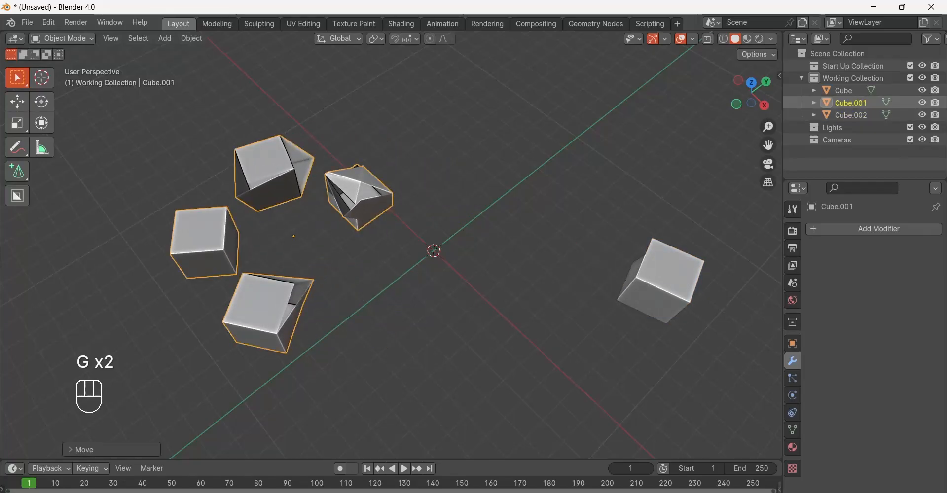
Merge the two ripped-apart corner vertices of the open cube at their center in Edit Mode.
key("Tab")
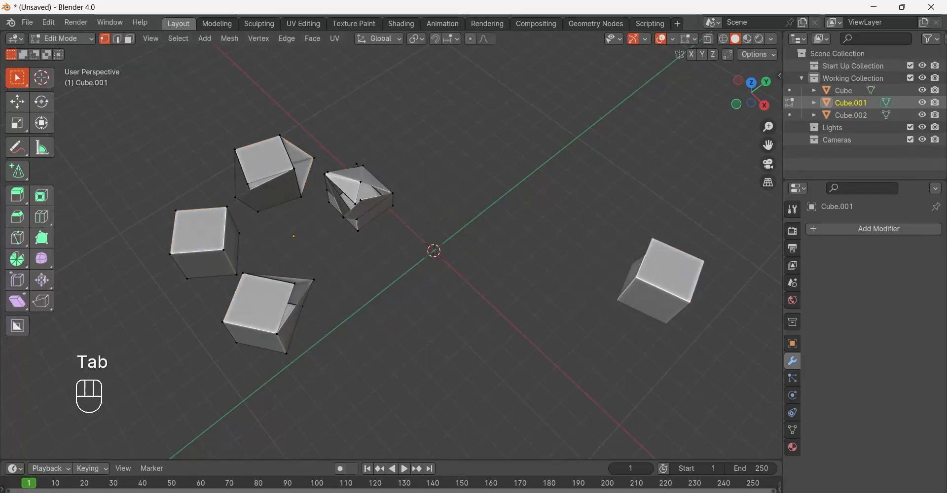
middle_click_drag(315, 267, 410, 360, "shift")
scroll(520, 229, "up", 3)
scroll(434, 362, "up", 4)
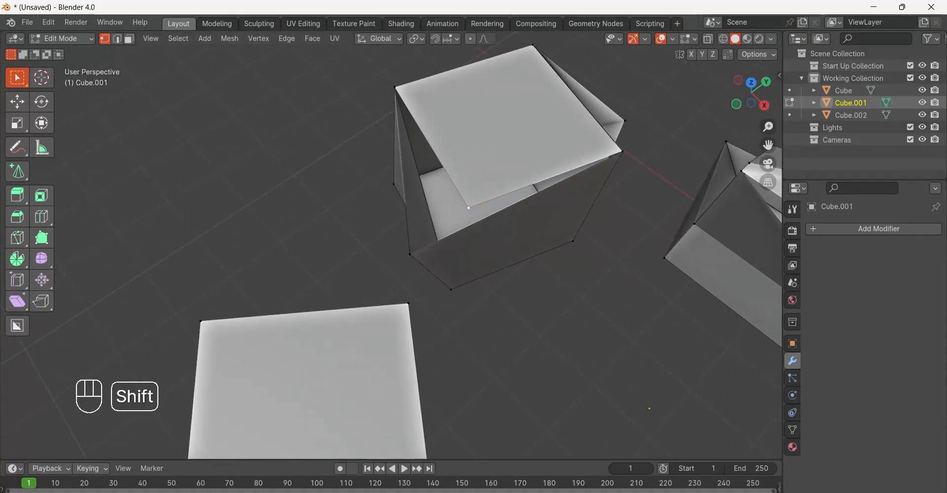
left_click(410, 254, "shift")
middle_click_drag(410, 254, 375, 228)
left_click(230, 38)
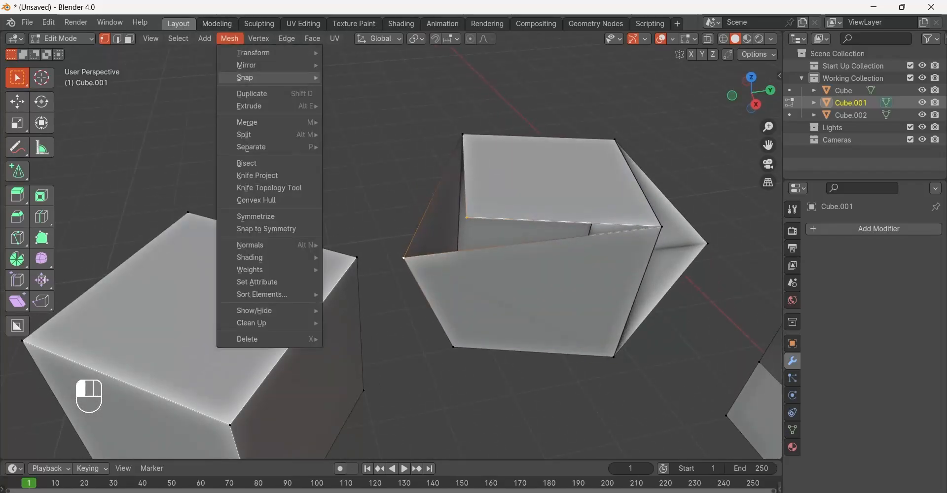
mouse_move(247, 122)
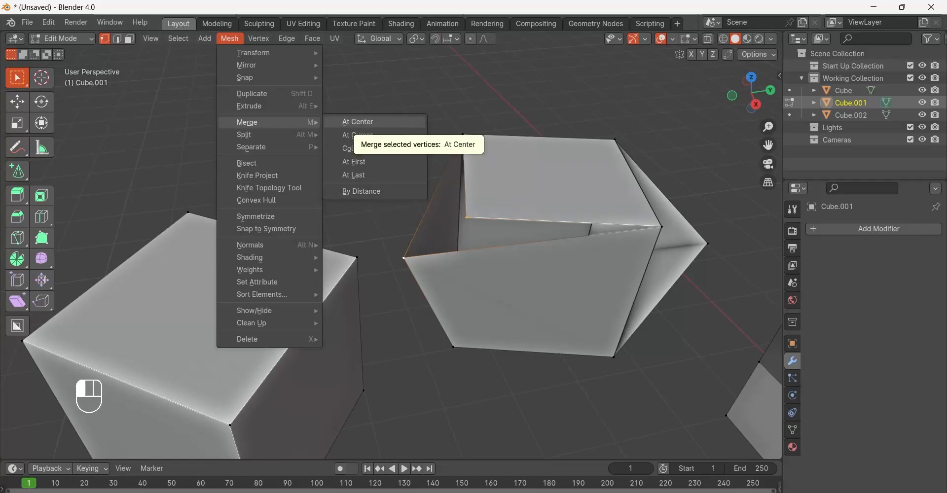
left_click(358, 121)
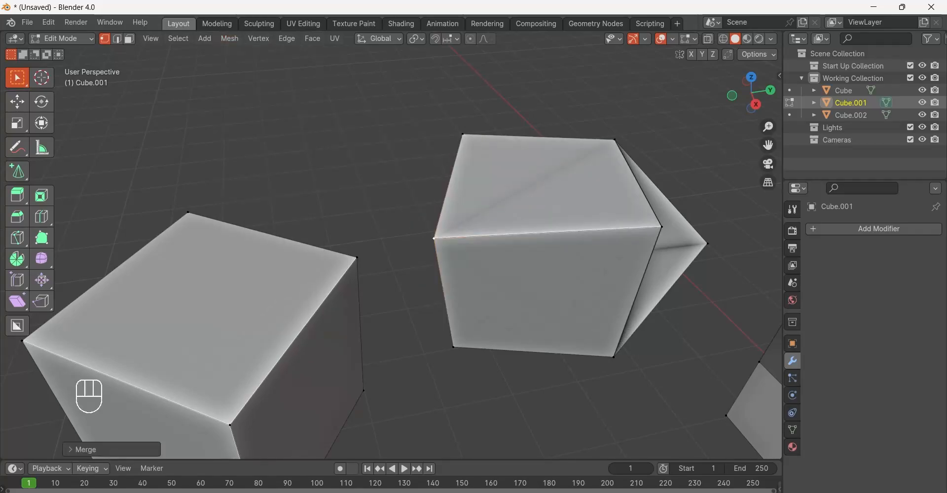
Move the merged corner vertex upward to straighten the cube's top edge.
middle_click_drag(345, 148, 369, 141)
left_click(369, 141)
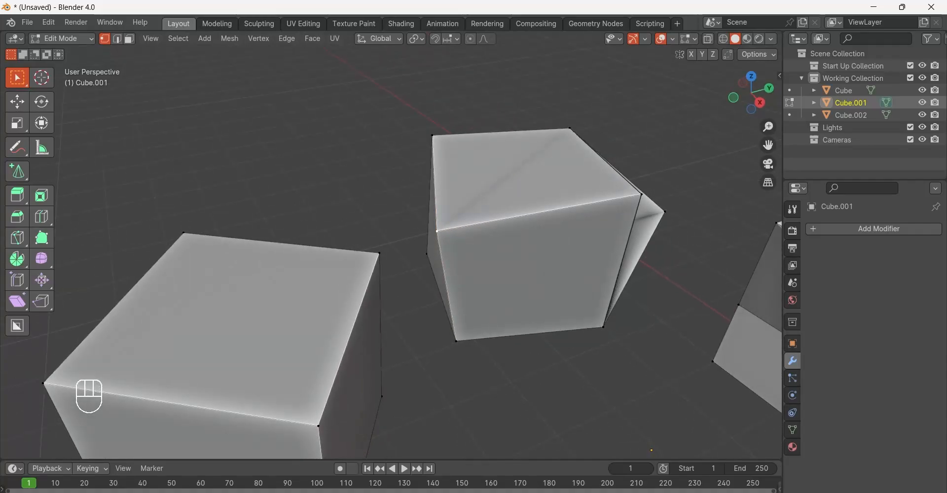
key("g")
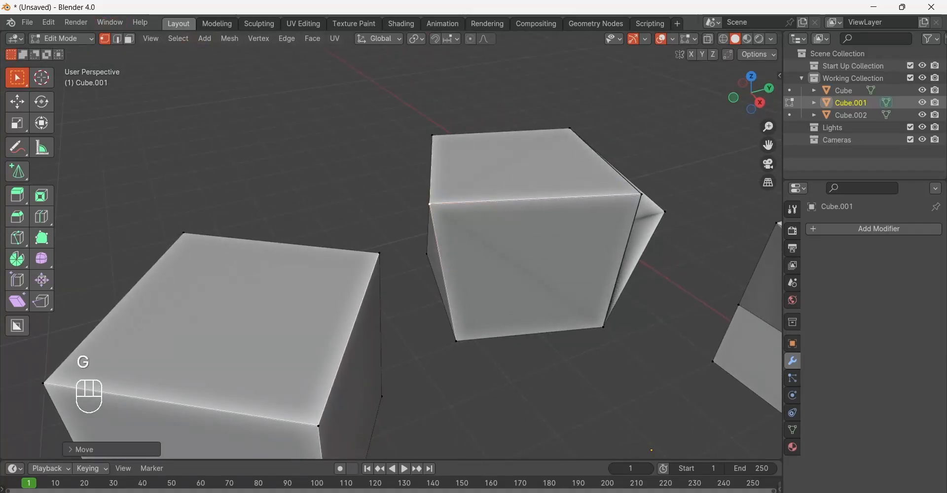
Select all linked geometry of the cube with the repaired corner and symmetrize it from -X to +X.
left_click(229, 39)
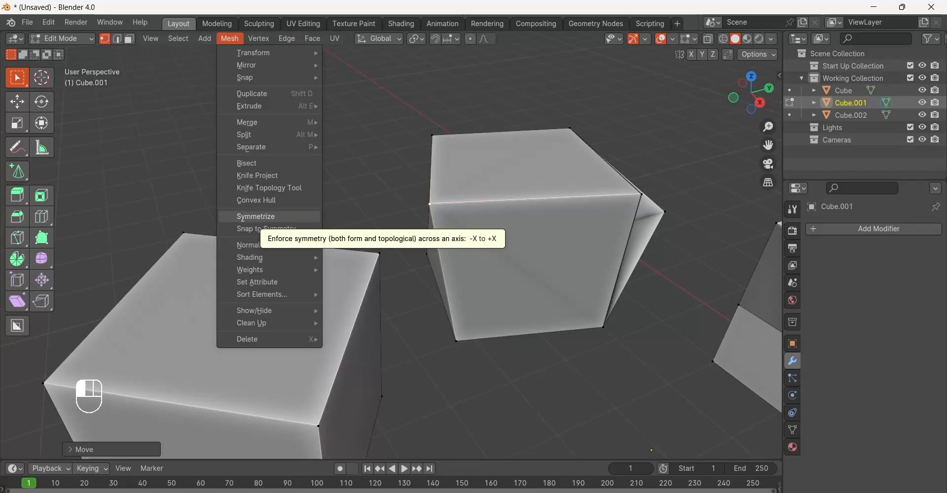
left_click(375, 182)
scroll(391, 251, "down", 5)
middle_click_drag(498, 325, 272, 190, "shift")
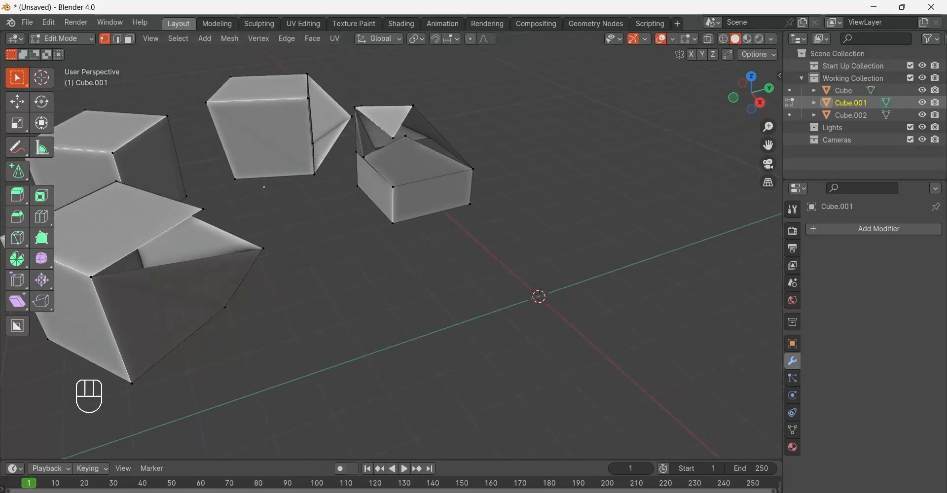
scroll(391, 252, "down", 4)
middle_click_drag(473, 276, 486, 254, "shift")
scroll(391, 252, "up", 2)
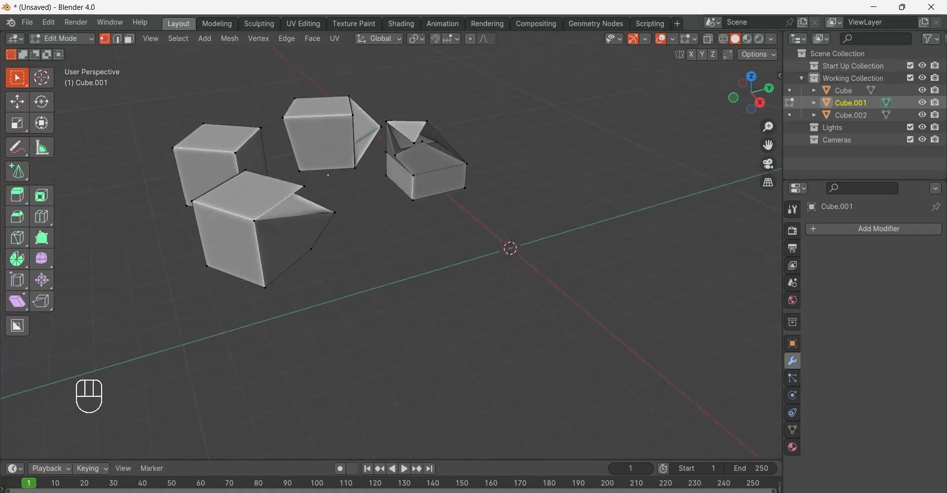
middle_click_drag(391, 236, 585, 410)
scroll(481, 281, "up", 3)
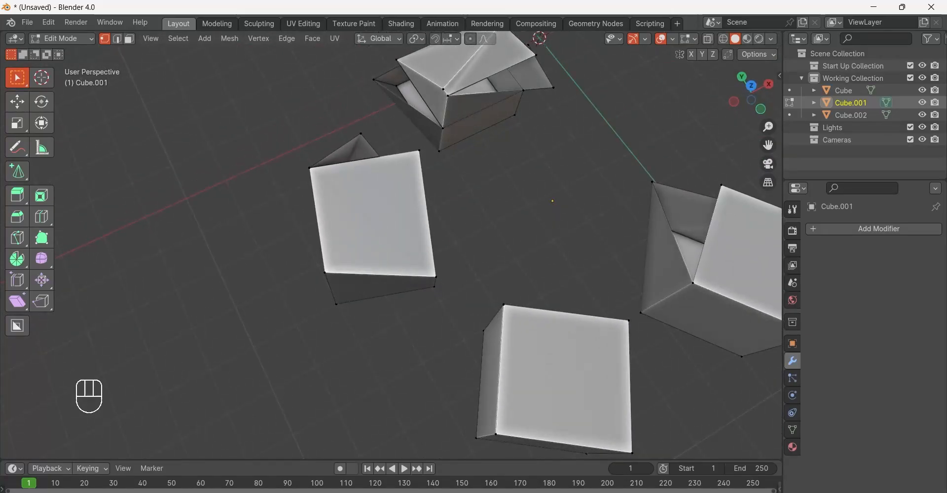
key("l")
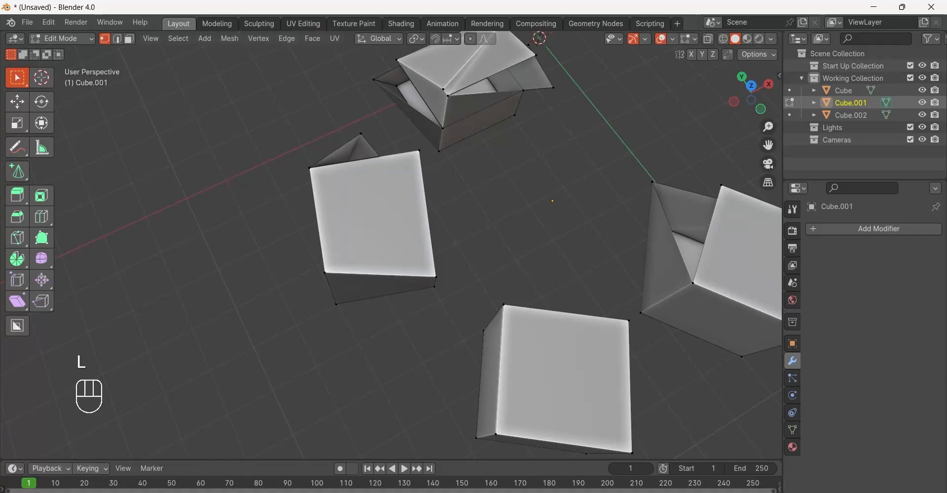
key("l")
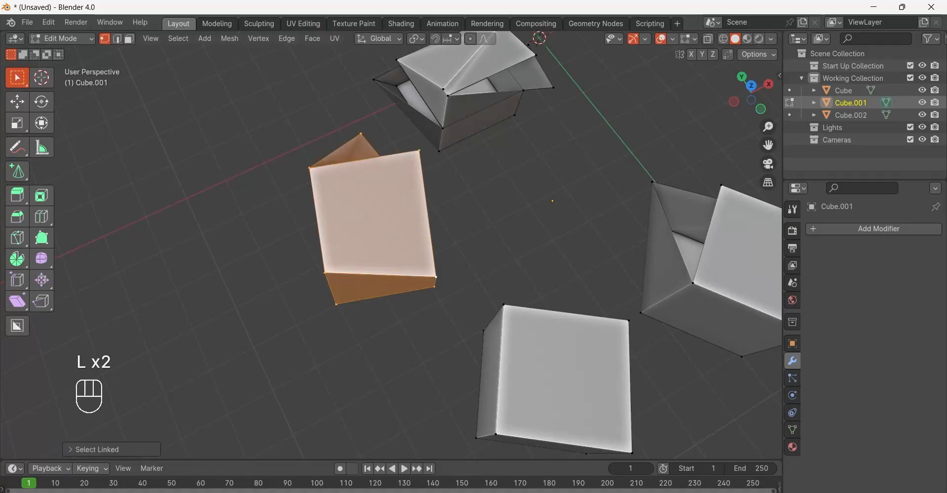
left_click(229, 39)
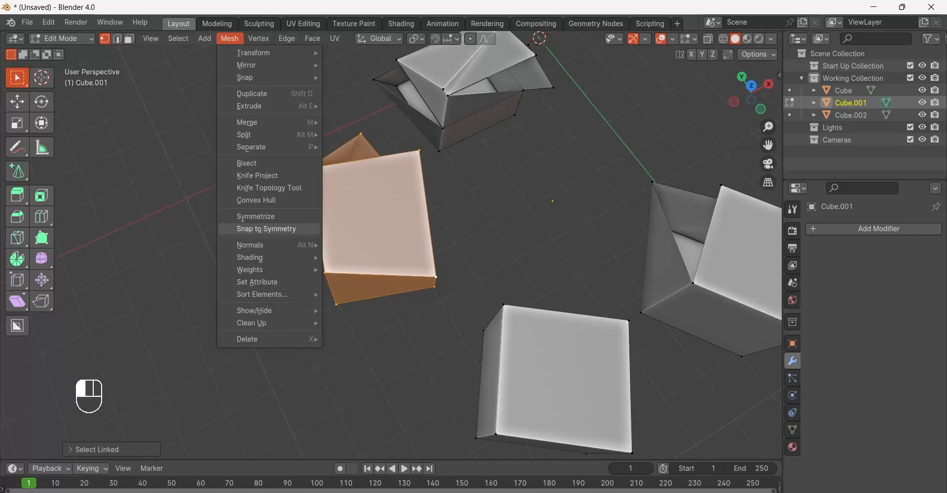
left_click(255, 216)
scroll(392, 245, "down", 2)
middle_click_drag(391, 245, 363, 239)
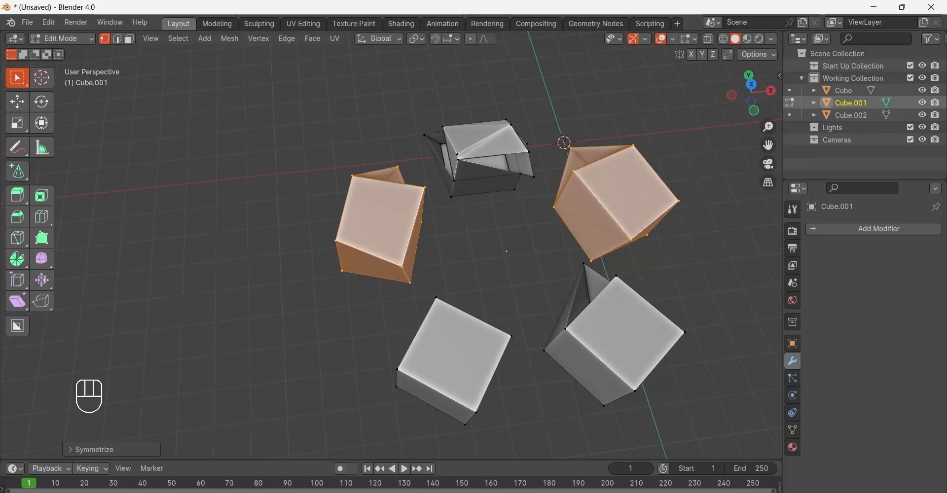
left_click(93, 450)
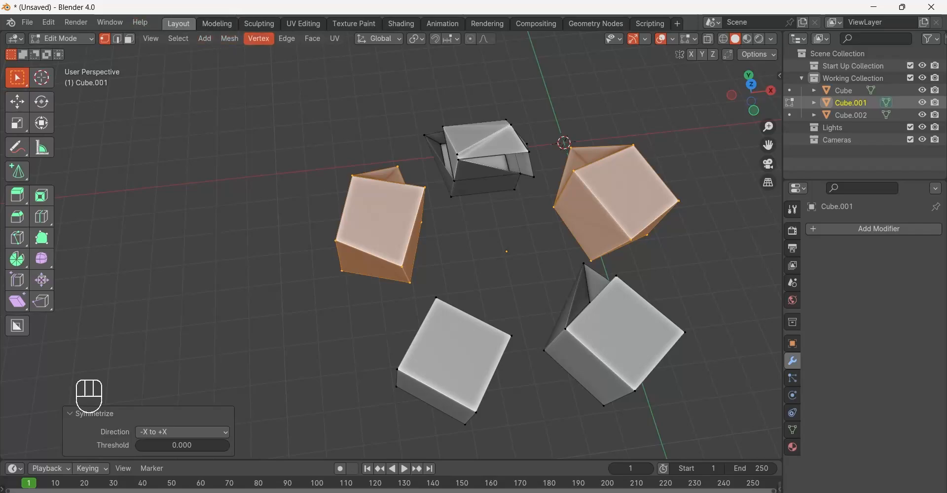
left_click(258, 39)
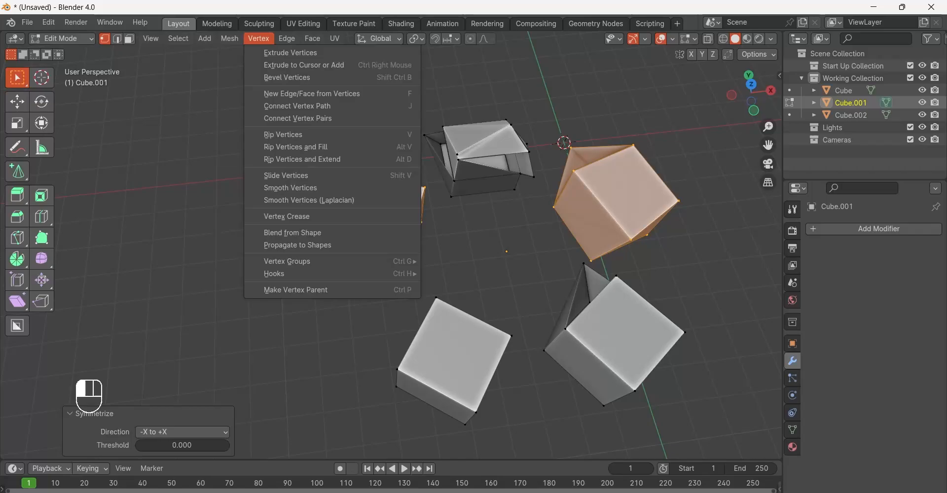
mouse_move(287, 39)
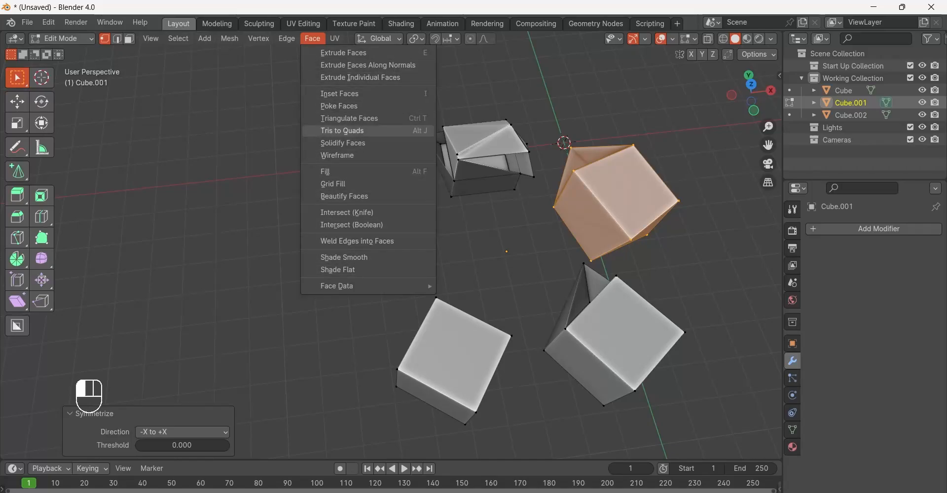
left_click(276, 132)
left_click(277, 132)
Triangulate the top face of the intact cube in face select mode.
scroll(391, 244, "up", 1)
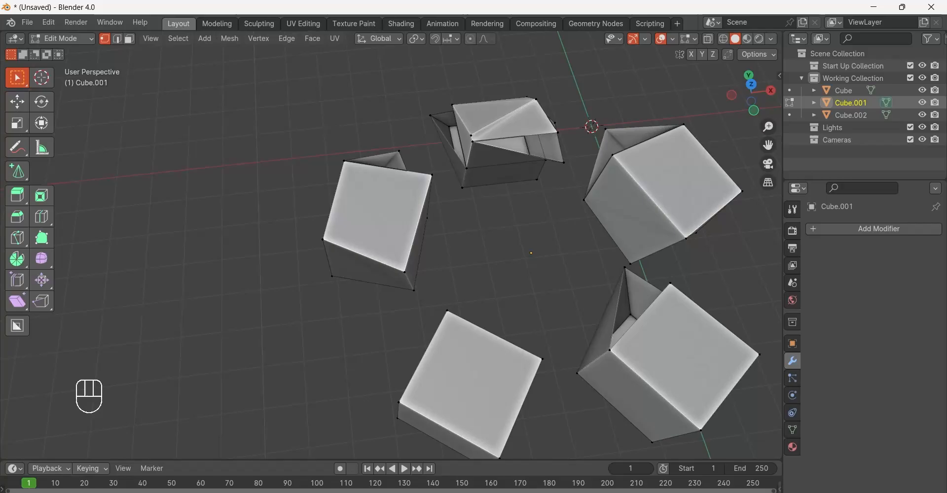
middle_click_drag(394, 247, 367, 173, "shift")
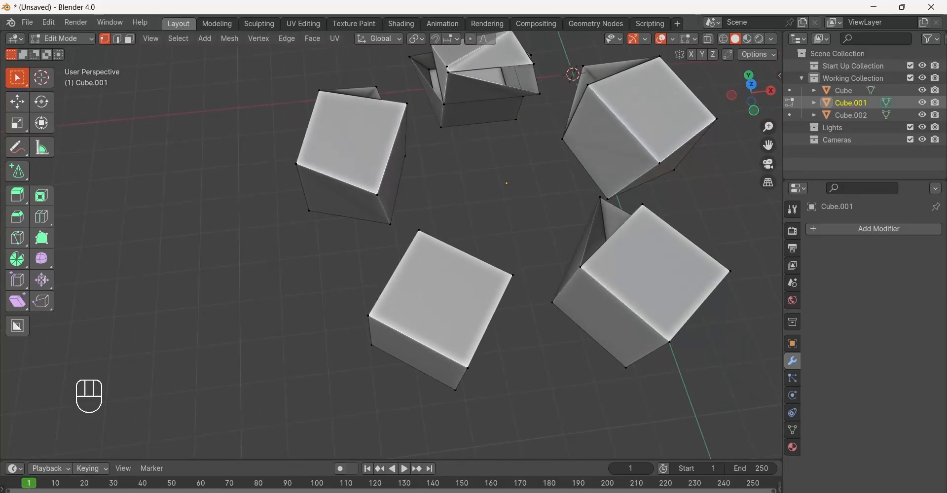
key("3")
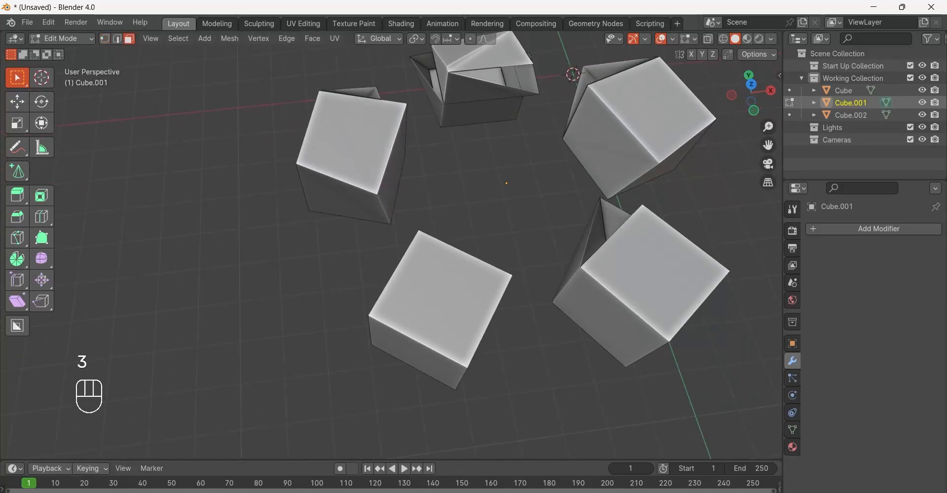
left_click(440, 299)
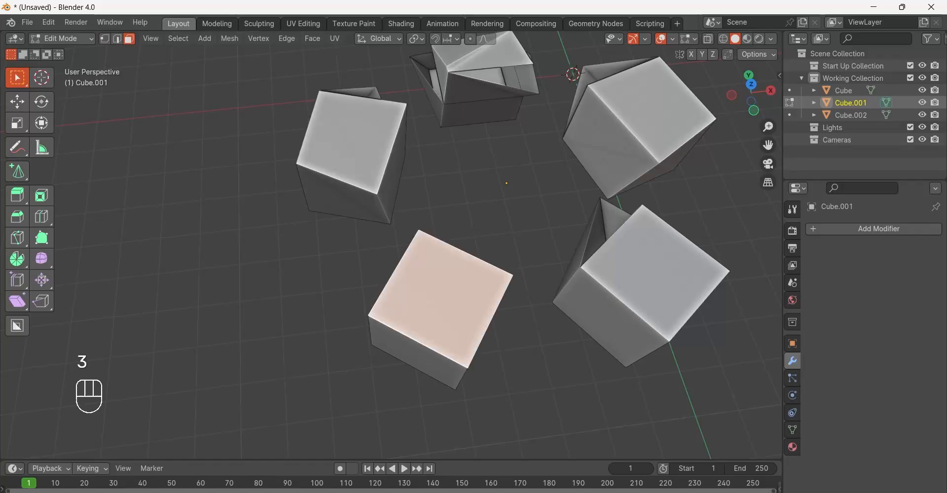
left_click(312, 38)
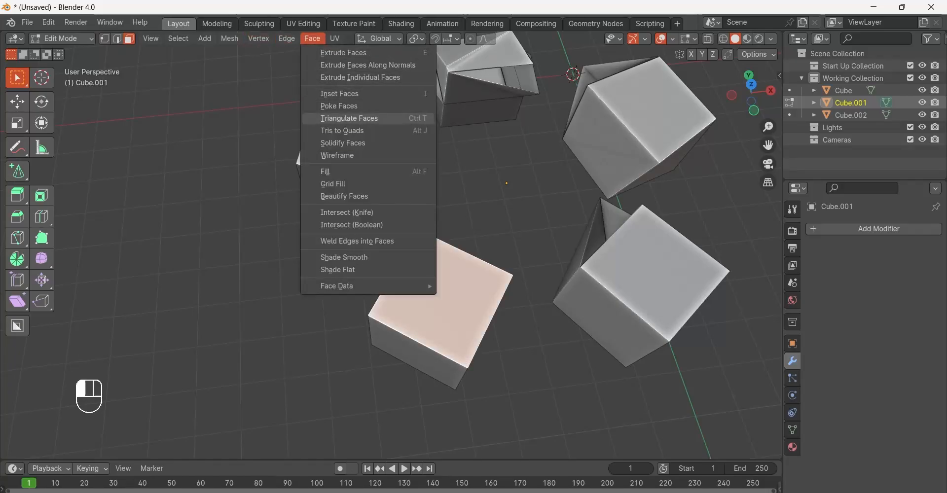
left_click(349, 118)
Select the individual triangles of the split top face to inspect the triangulation.
middle_click_drag(449, 291, 402, 225)
left_click(442, 251)
left_click(391, 252)
left_click(400, 225)
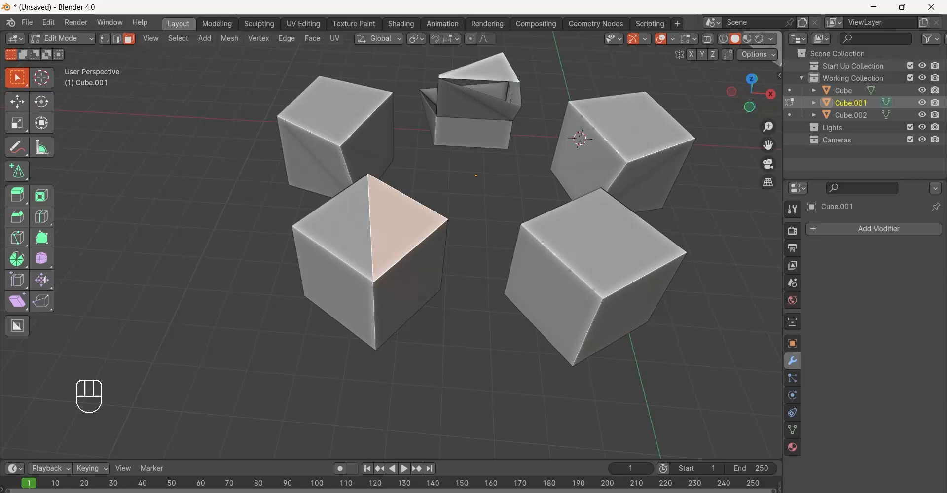
Select both triangles on the intact cube's top and join them into a single face with Tris to Quads.
scroll(419, 246, "down", 3)
middle_click_drag(400, 236, 428, 247)
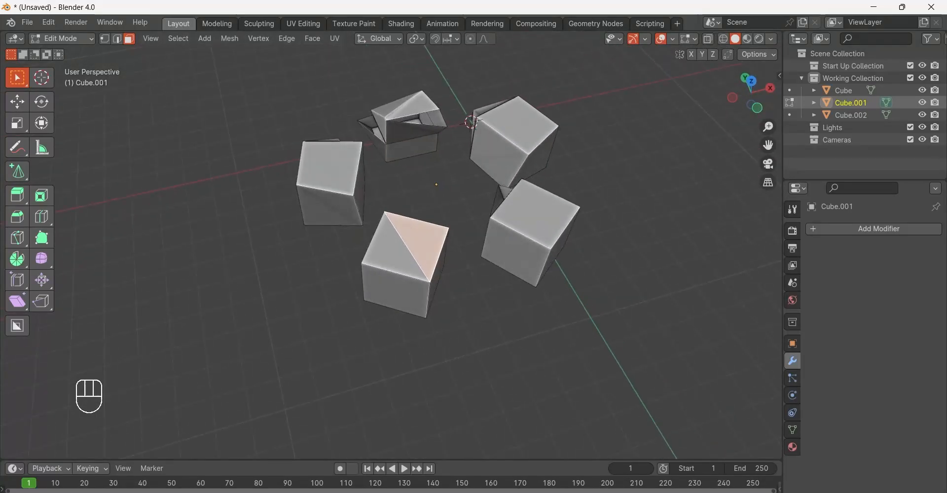
scroll(419, 222, "up", 2)
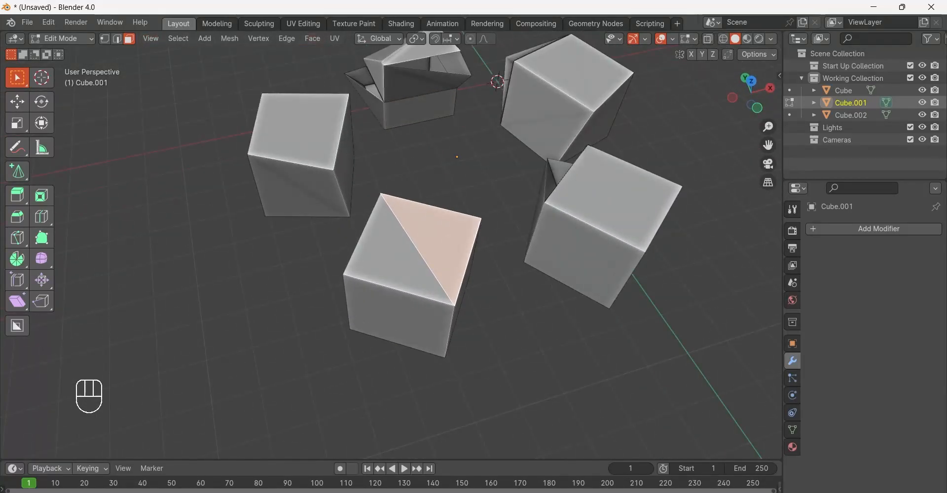
left_click(393, 258, "shift")
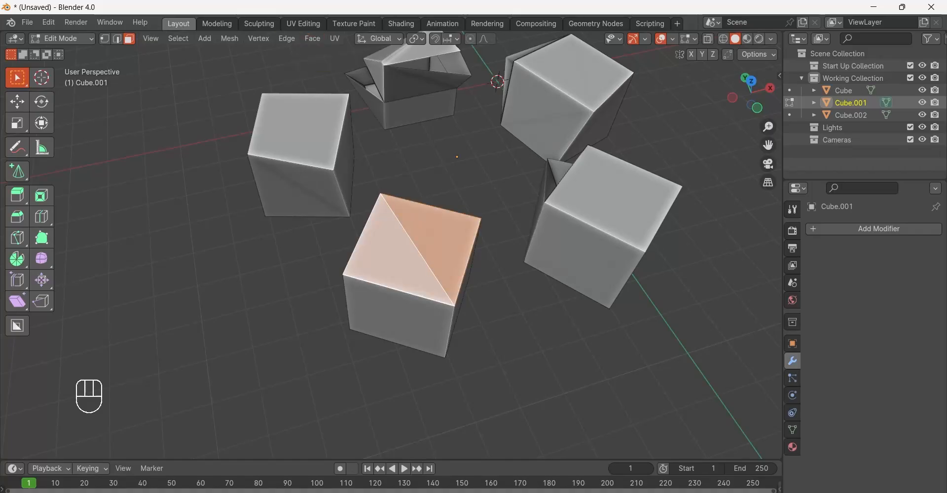
left_click(312, 38)
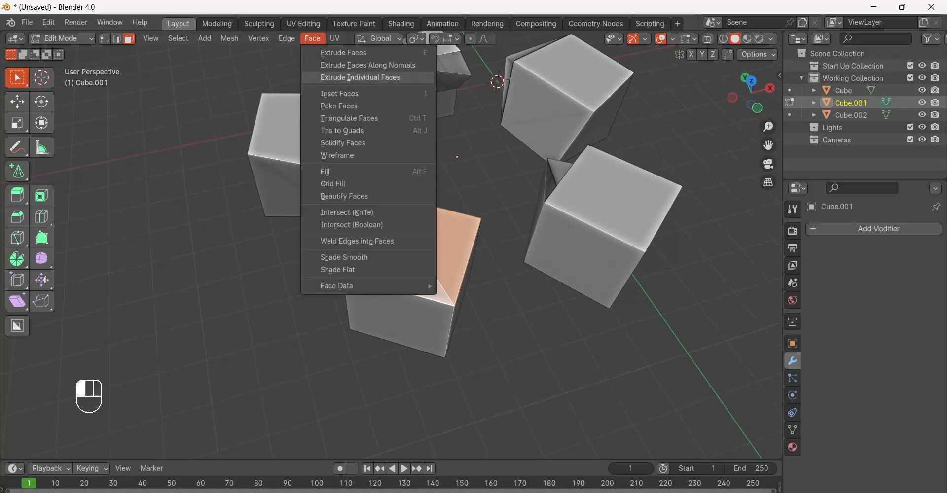
left_click(312, 38)
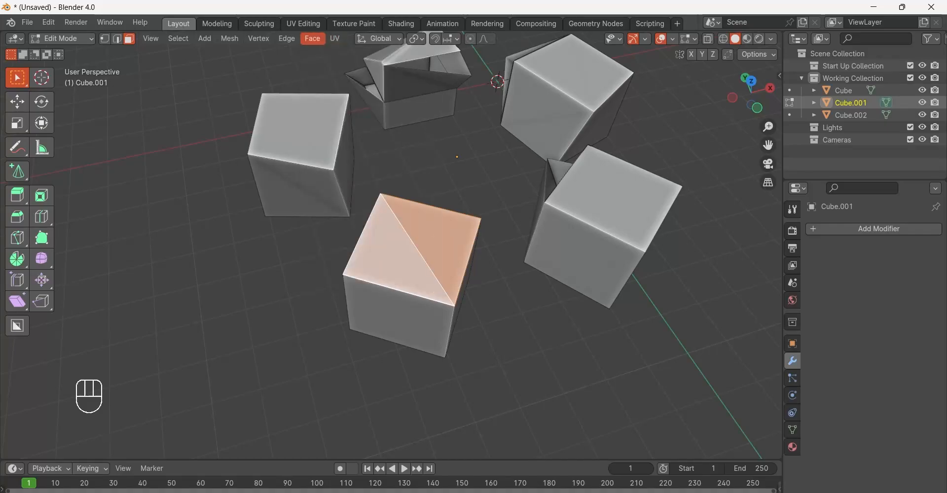
left_click(312, 38)
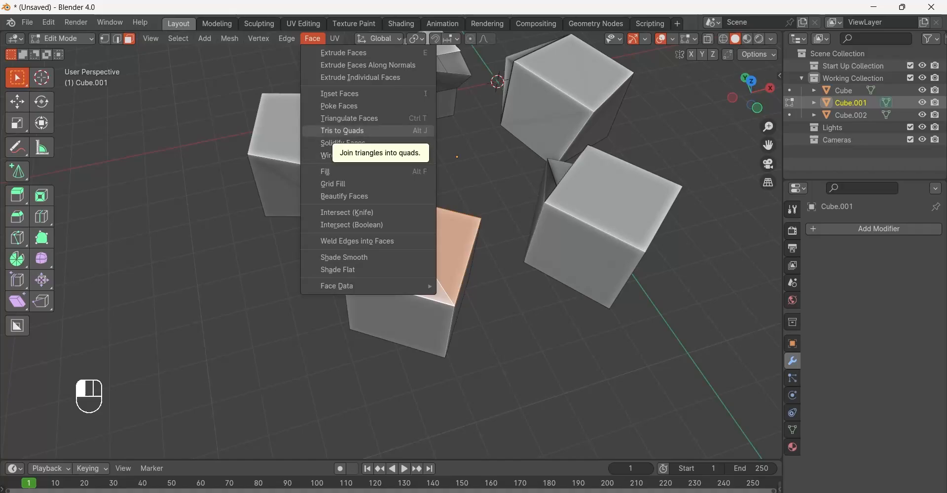
left_click(345, 130)
left_click(412, 250)
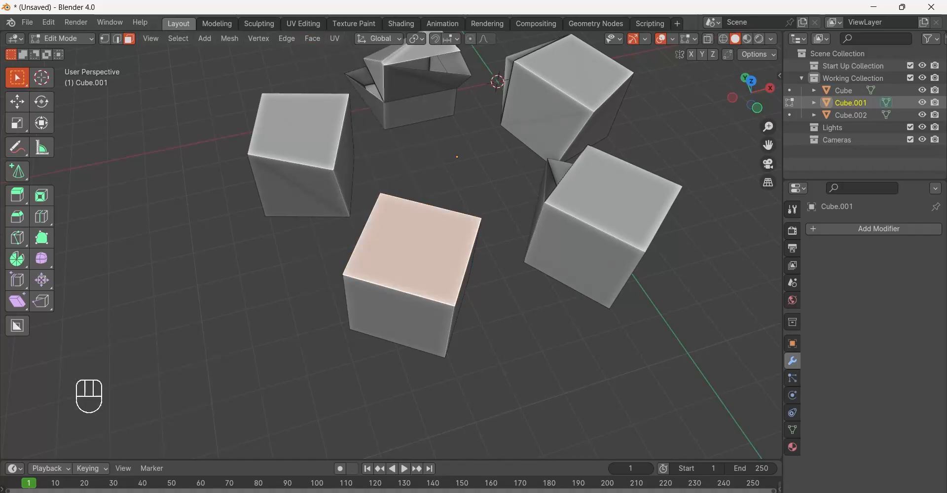
scroll(412, 250, "down", 3)
middle_click_drag(413, 250, 360, 226, "shift")
middle_click_drag(360, 226, 384, 325)
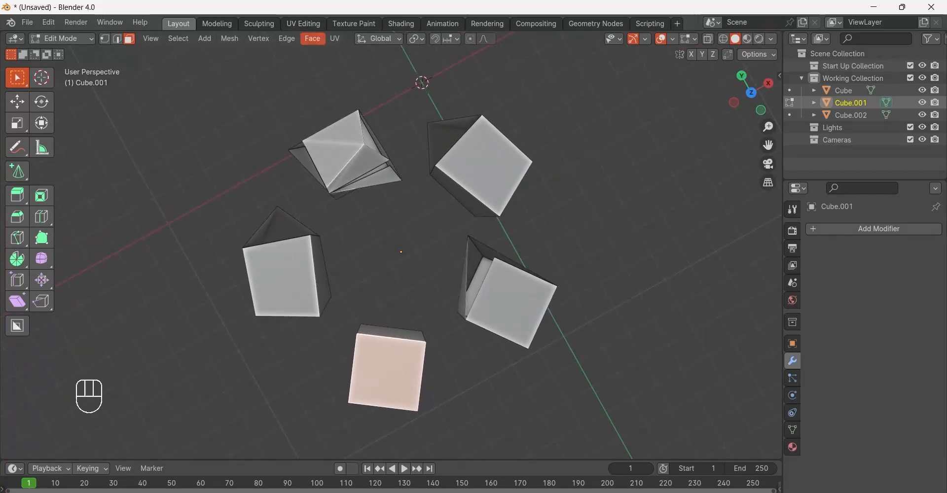
left_click(312, 39)
left_click(339, 196)
left_click(313, 38)
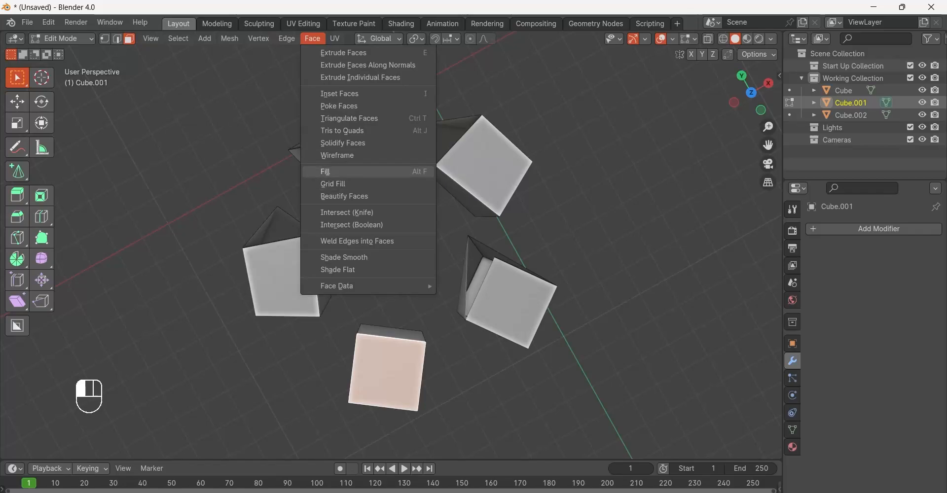
left_click(340, 171)
key("Tab")
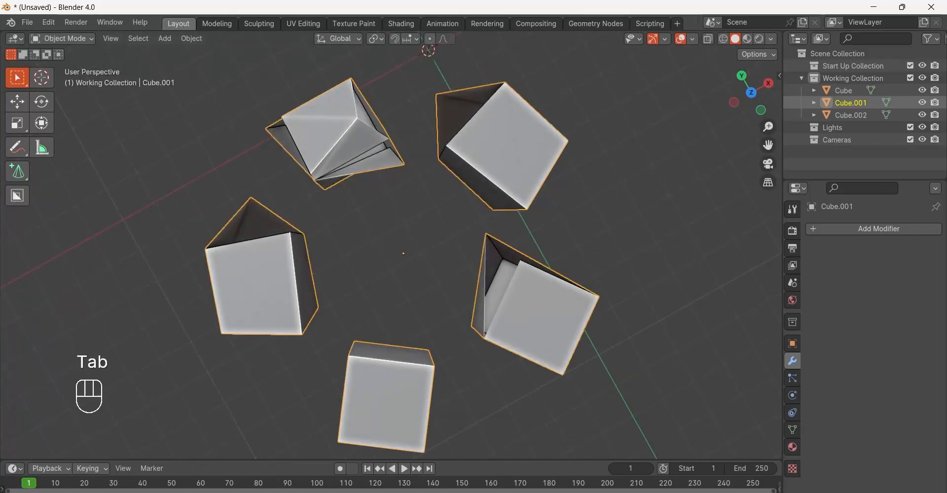
key("Tab")
middle_click_drag(404, 237, 409, 242)
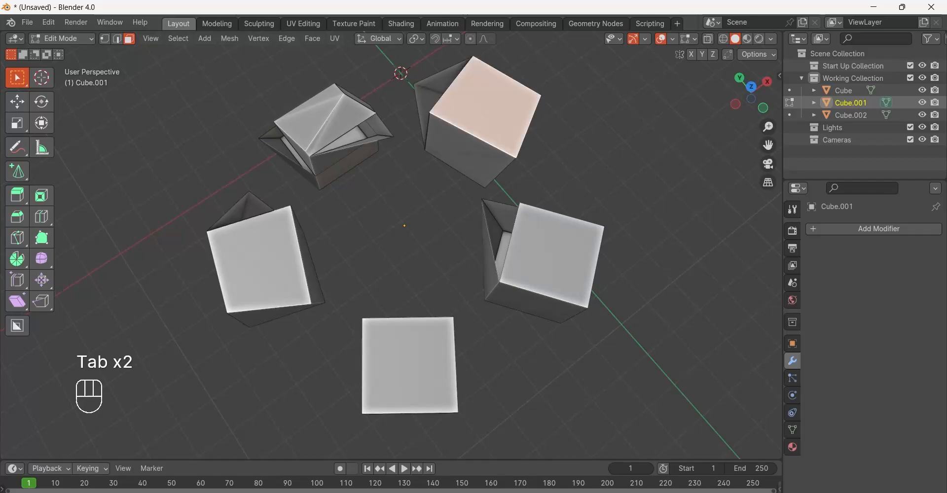
Select the four vertices around the open side of the cube beside the distorted one and fill the gap.
key("1")
middle_click_drag(405, 236, 525, 195)
middle_click_drag(525, 195, 582, 202, "shift")
middle_click_drag(493, 208, 607, 247)
middle_click_drag(444, 236, 590, 349)
left_click(420, 232)
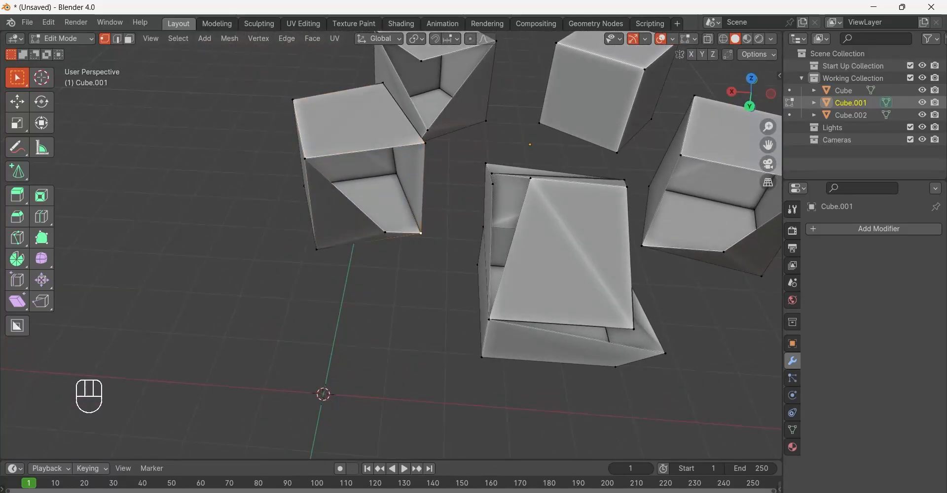
left_click(386, 232, "shift")
left_click(304, 158, "shift")
left_click(425, 143, "shift")
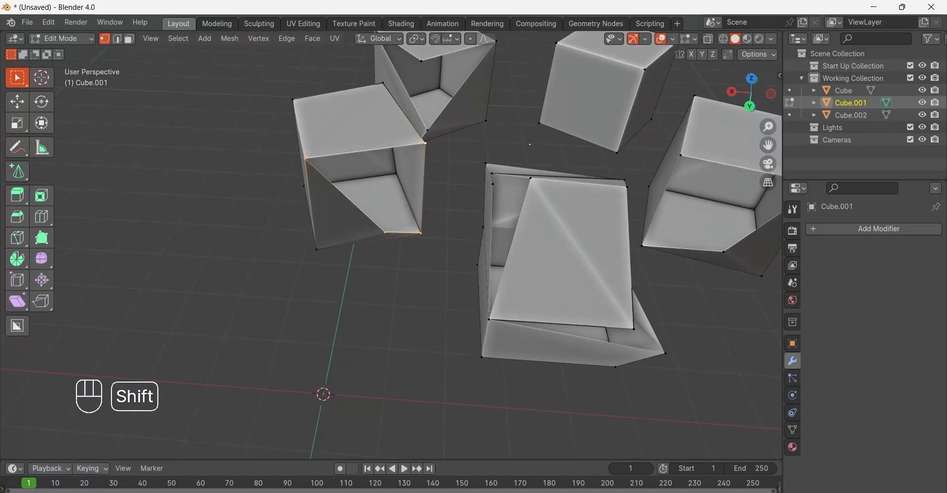
middle_click_drag(424, 148, 378, 142)
key("ctrl+f")
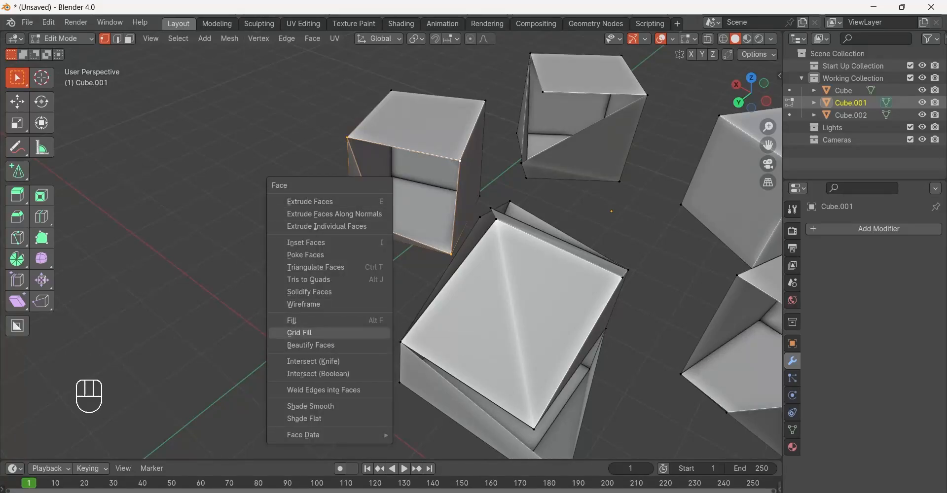
left_click(299, 332)
middle_click_drag(395, 276, 101, 267)
left_click(427, 290)
Switch the group of cubes from Edit Mode to Object Mode.
scroll(252, 315, "down", 3)
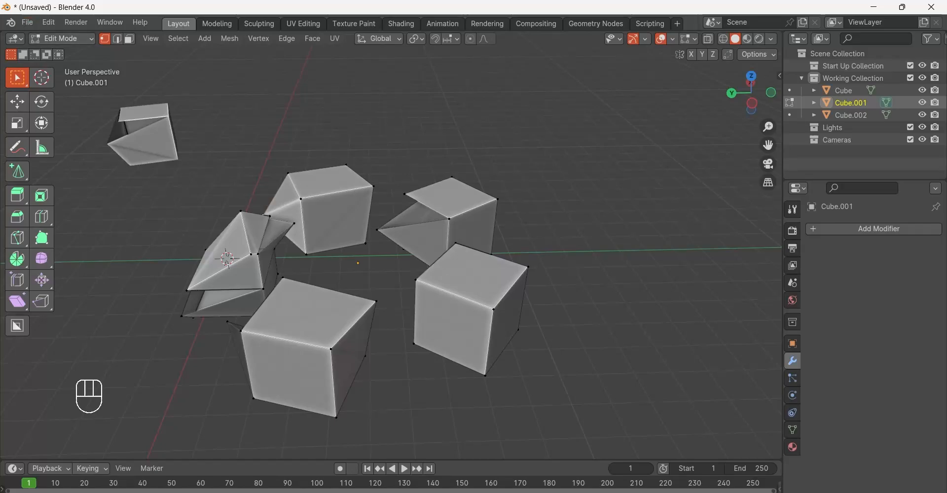
left_click(62, 39)
left_click(63, 47)
middle_click_drag(375, 237, 429, 283)
scroll(391, 251, "down", 4)
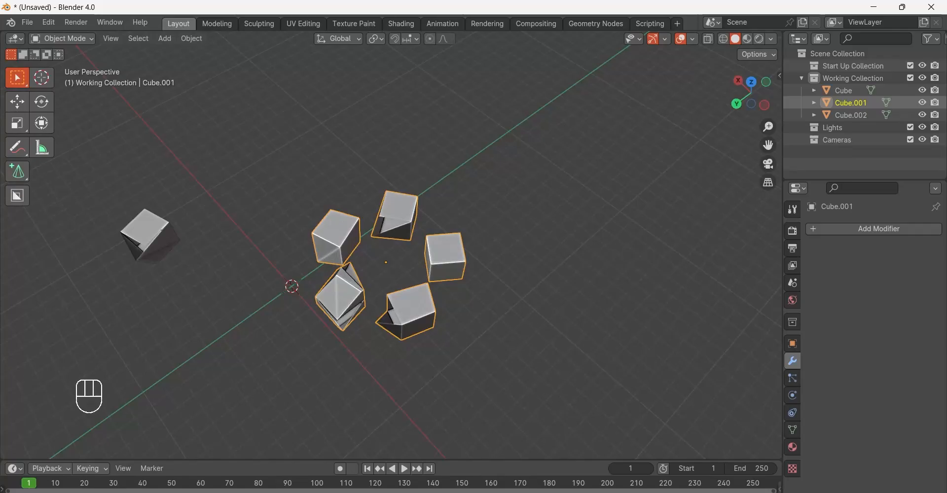
scroll(390, 246, "up", 4)
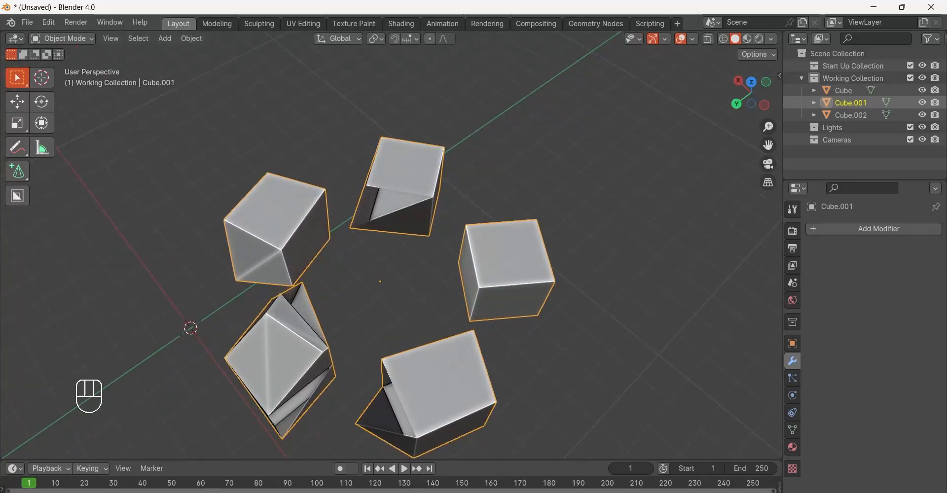
left_click_drag(164, 316, 209, 343)
key("a")
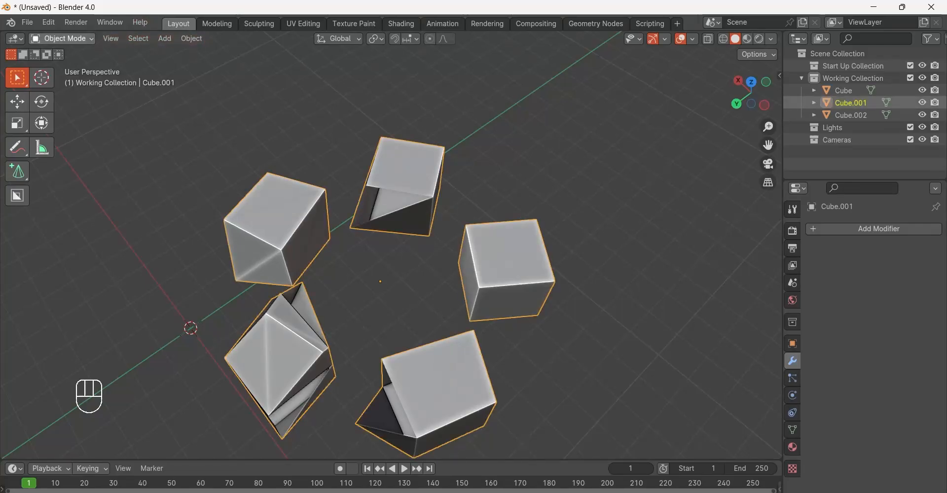
View the mesh in the Modeling workspace.
left_click(62, 39)
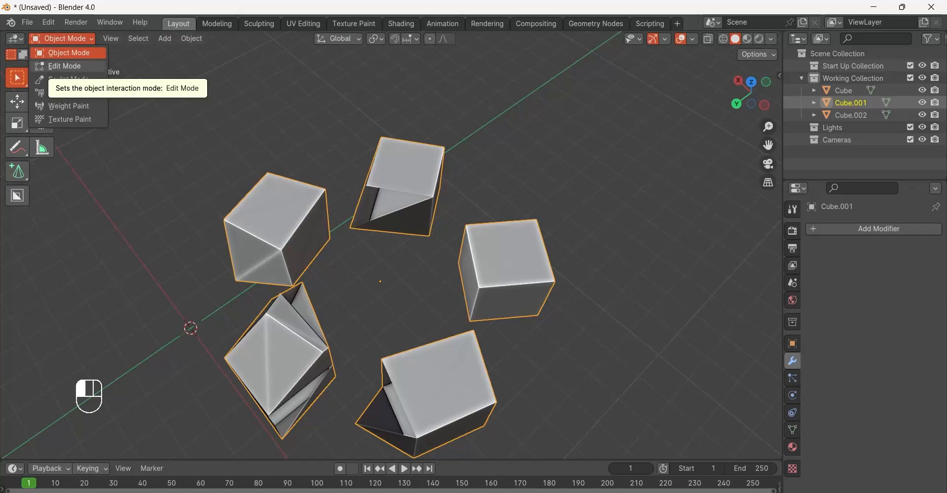
left_click(217, 24)
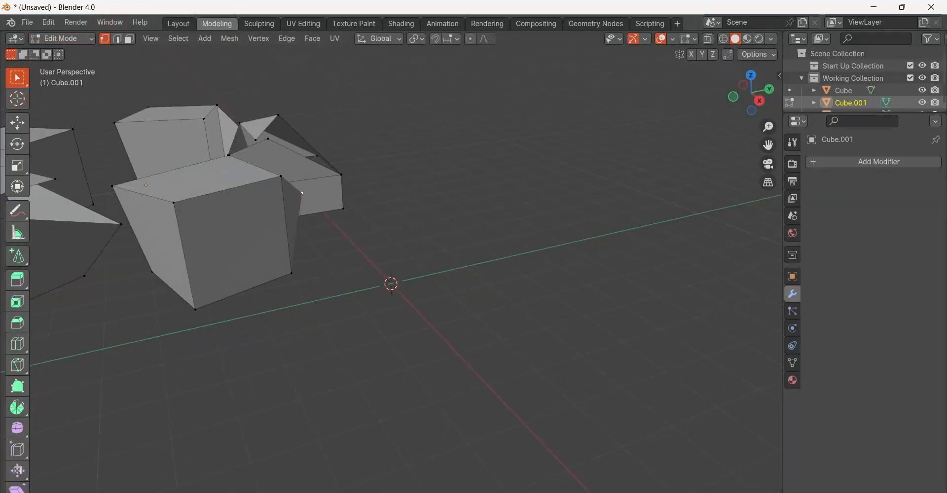
scroll(340, 224, "down", 4)
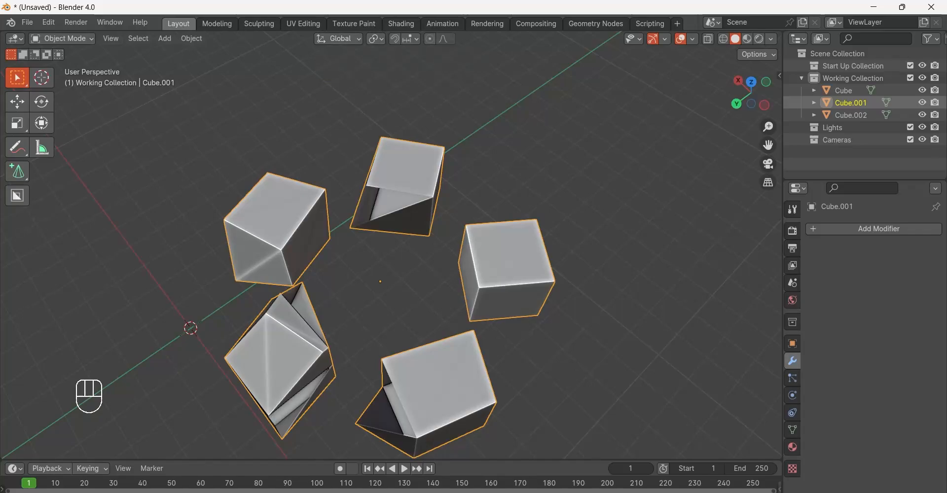
Delete the group of cubes and the separated distant cube, and add a new 2 m cube at the world origin.
key("Delete")
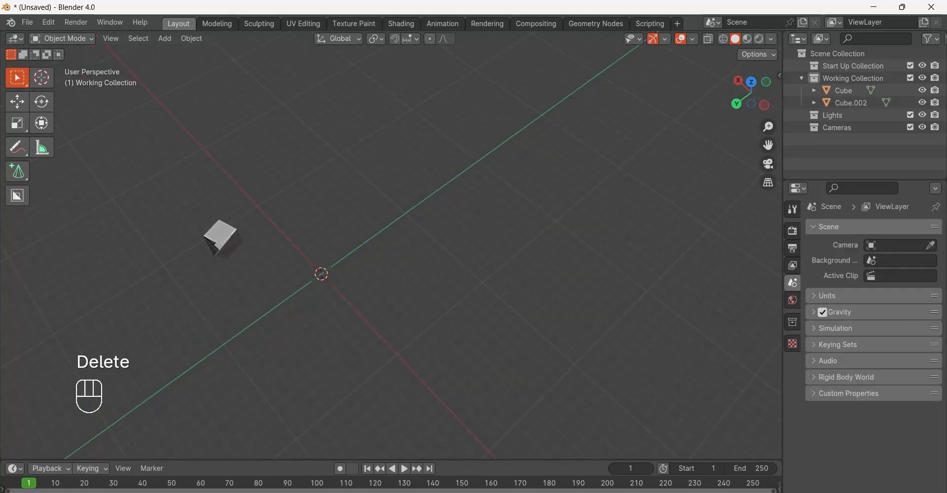
key("Delete")
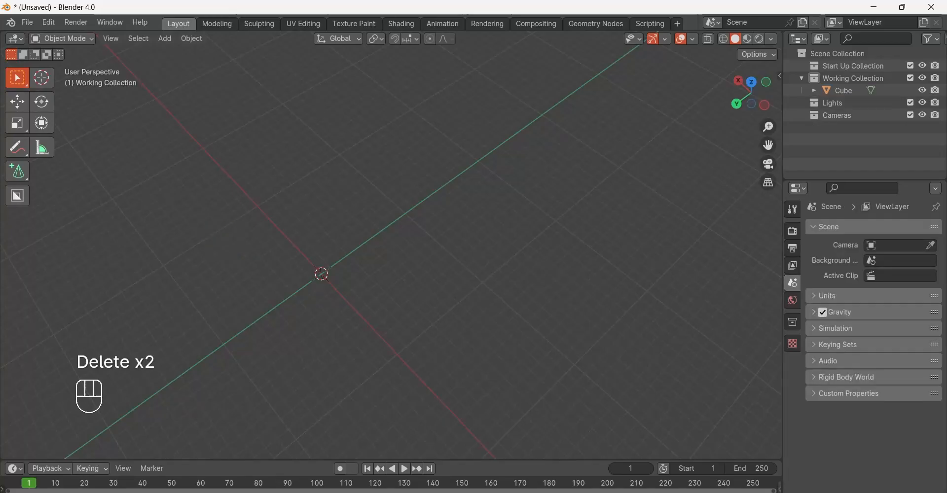
scroll(391, 245, "up", 4)
middle_click_drag(375, 277, 391, 250)
middle_click_drag(325, 276, 454, 242, "shift")
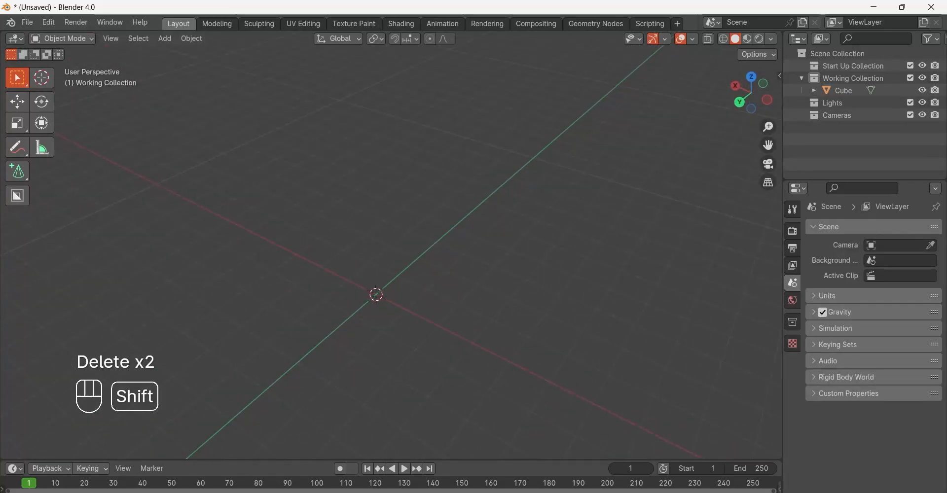
key("shift+a")
mouse_move(345, 270)
left_click(444, 281)
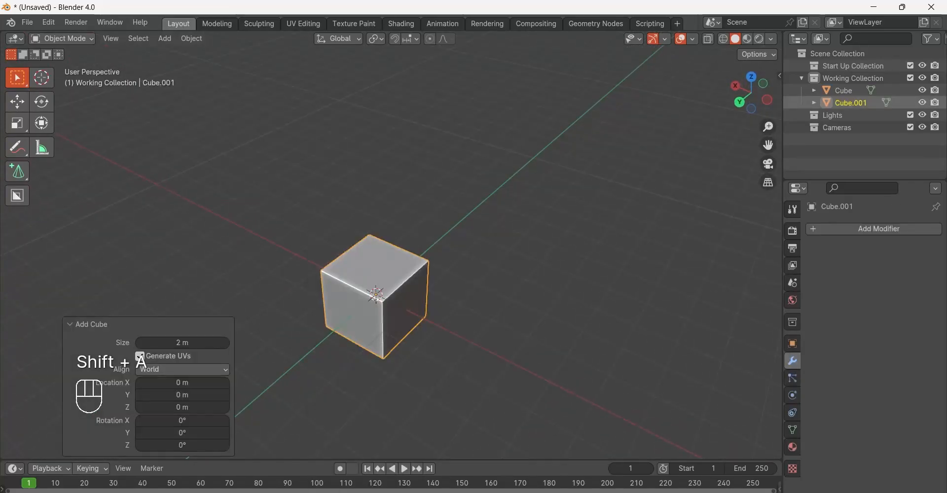
middle_click_drag(394, 291, 453, 251, "shift")
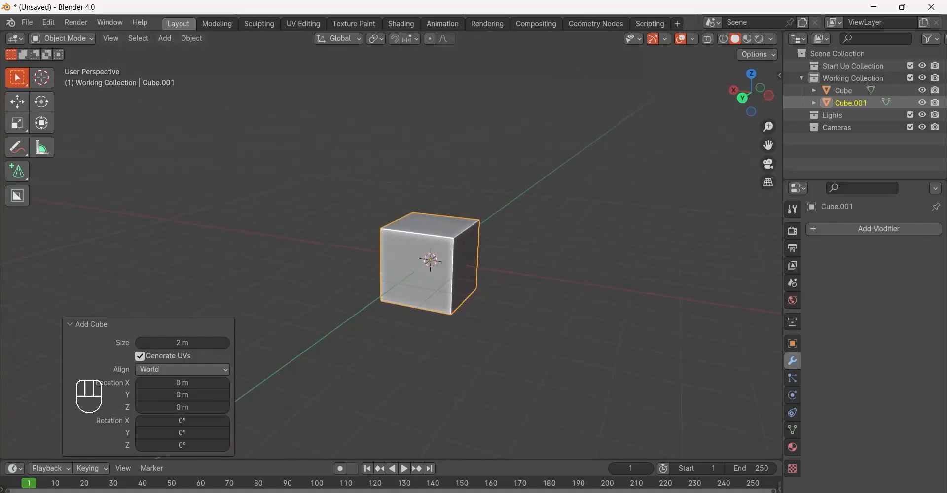
Scale the new cube up about 2.54 times, set the transform orientation to Normal, and scale it again by about 1.14.
key("s")
left_click(471, 312)
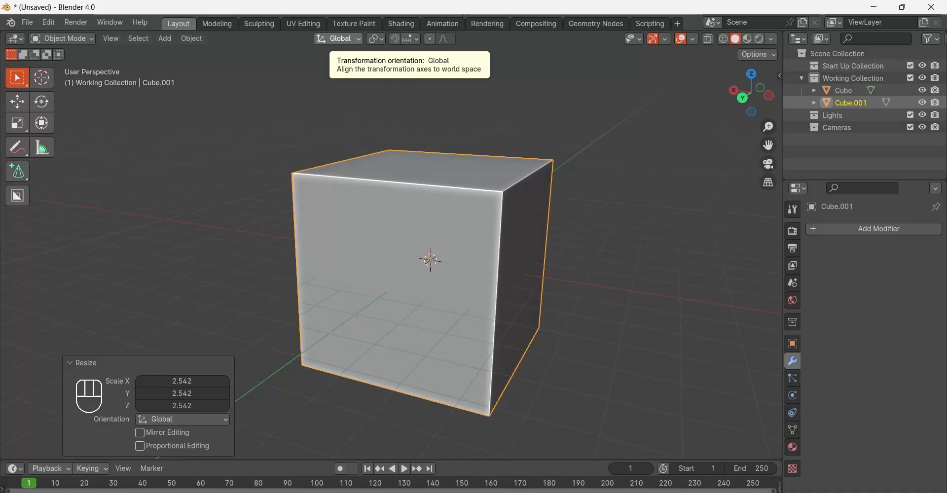
left_click(338, 39)
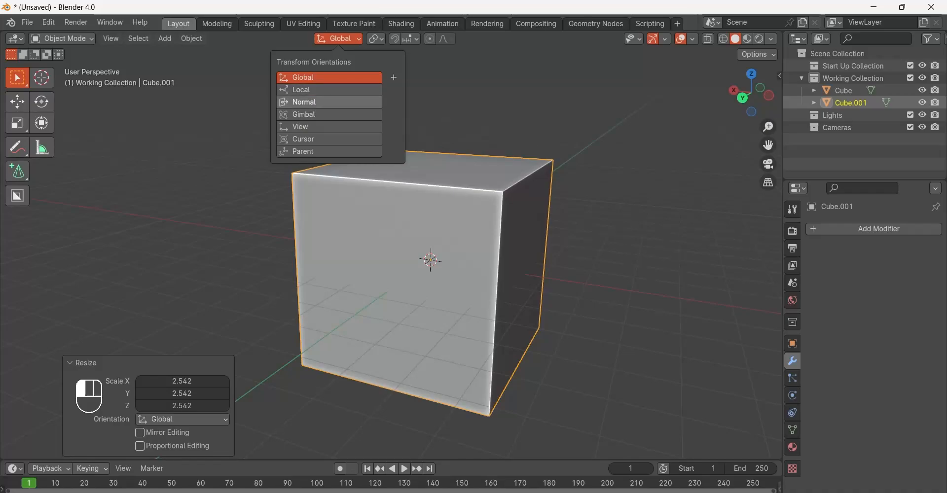
left_click(329, 101)
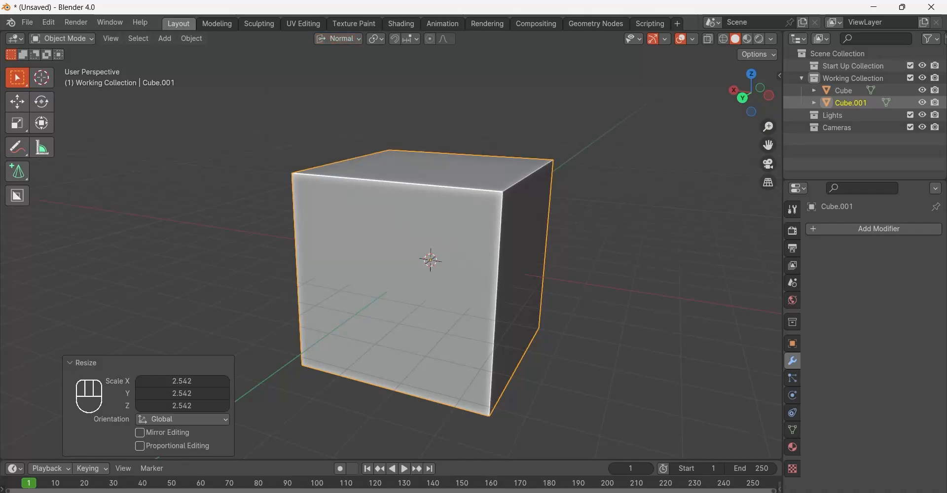
key("s")
left_click(548, 270)
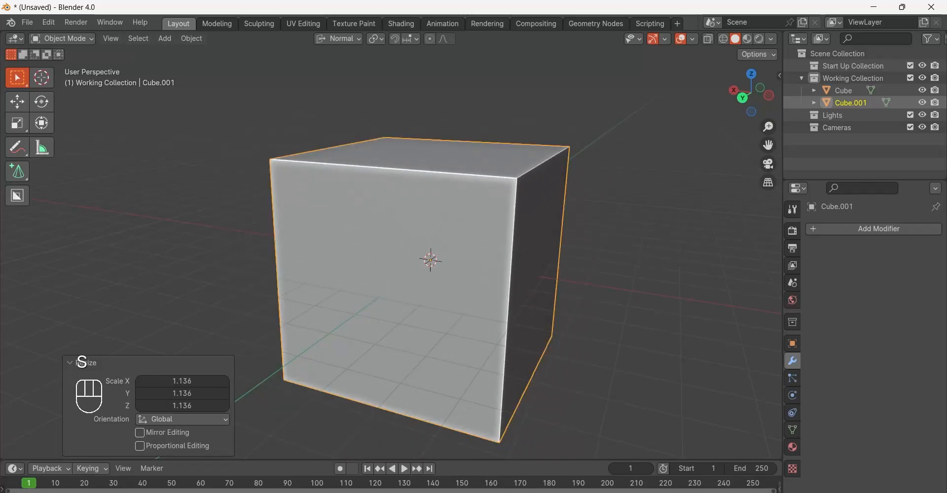
Rotate the cube about 108° around the view axis and enlarge it slightly.
key("r")
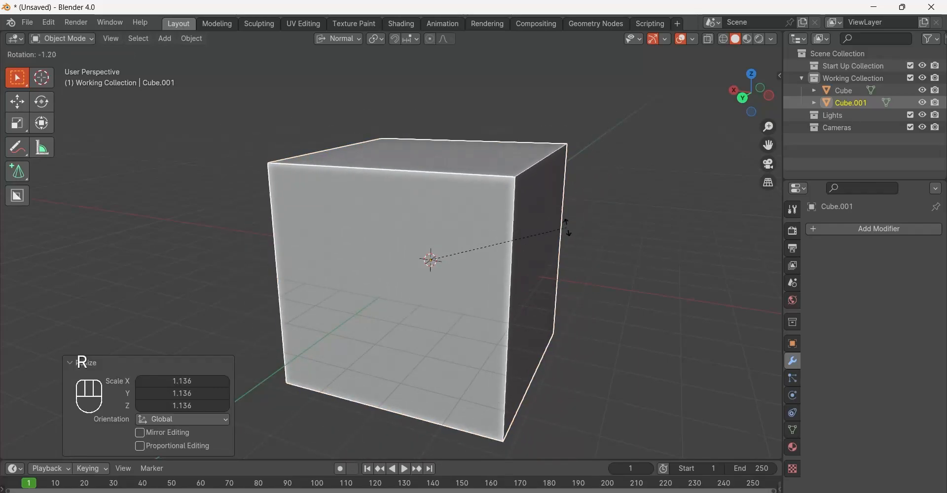
left_click(420, 328)
middle_click_drag(454, 304, 465, 276)
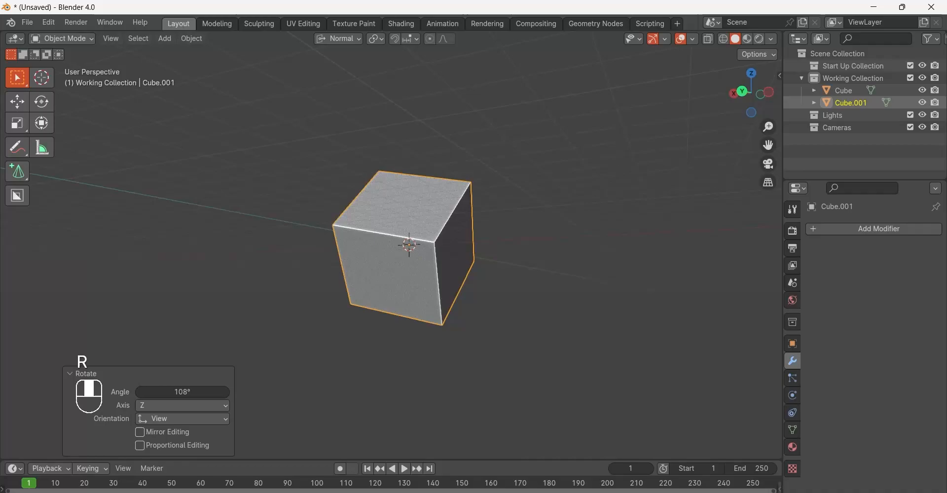
key("s")
left_click(488, 270)
Enter Edit Mode with face selection and extrude the cube's front face outward along its normal.
key("Tab")
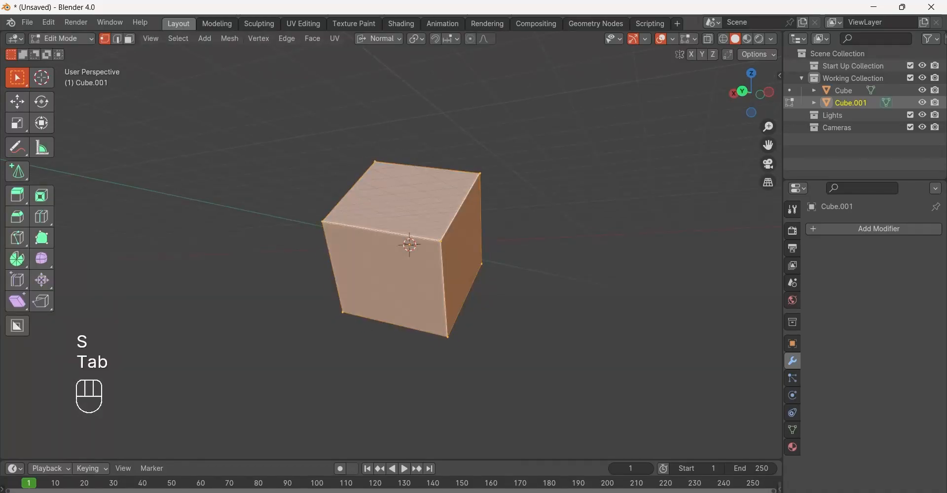
left_click(542, 281)
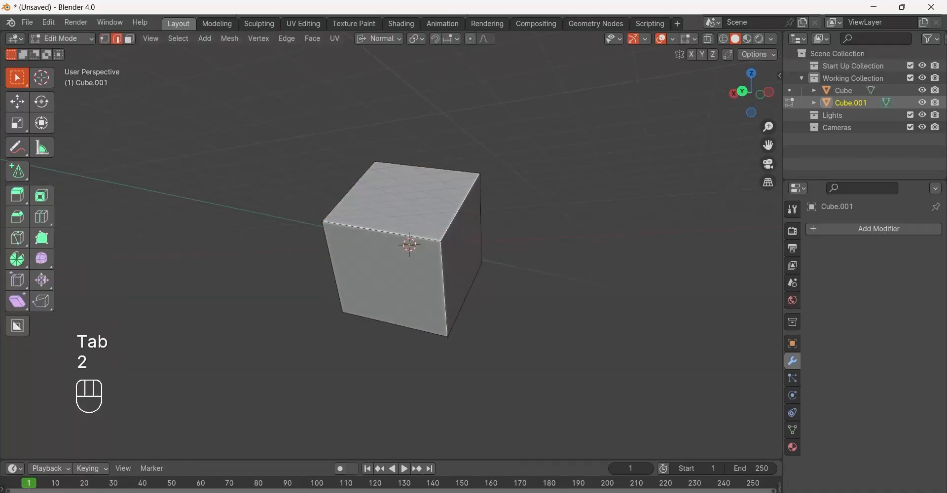
key("3")
left_click(392, 281)
key("e")
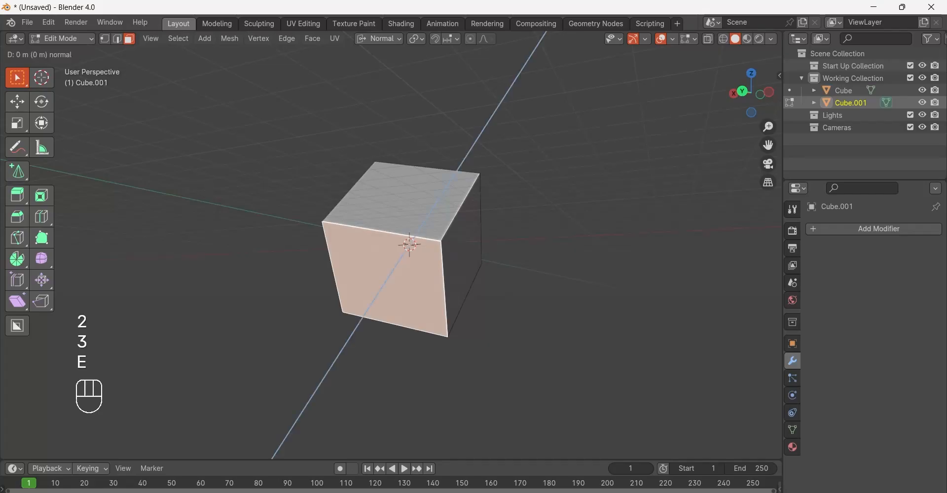
left_click(349, 338)
Extrude the top face of the new section upward and a side face of the raised block outward along its normal.
left_click(360, 268)
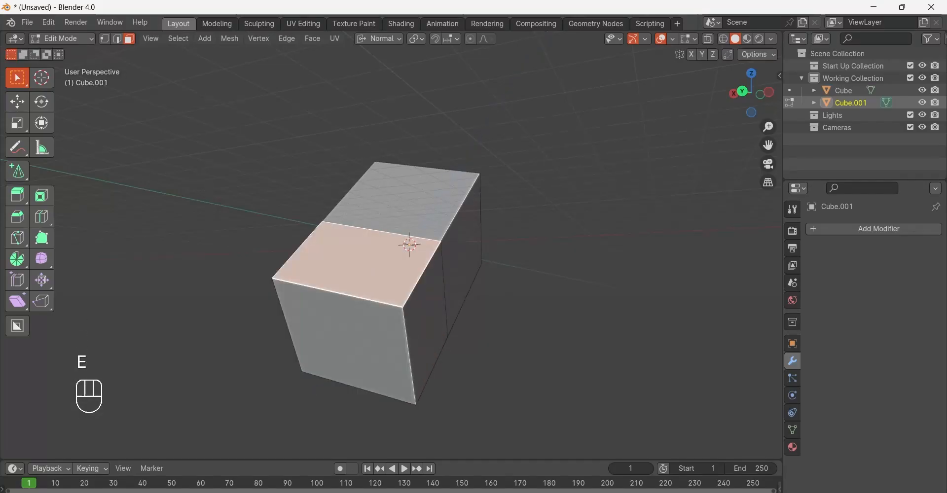
key("e")
left_click(358, 189)
left_click(418, 216)
key("e")
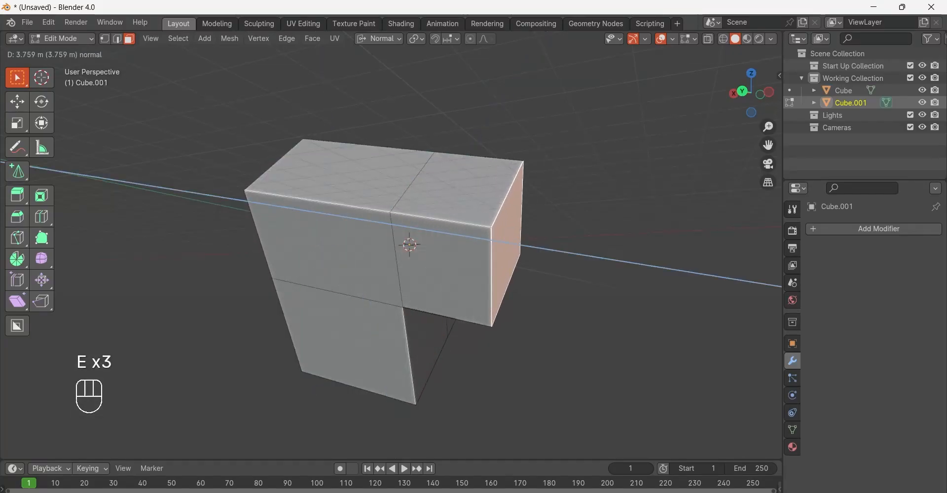
left_click(407, 241)
Extrude the large face on the far block about 9.21 m, and extrude an adjoining side face of that new section outward.
middle_click_drag(403, 239, 389, 253)
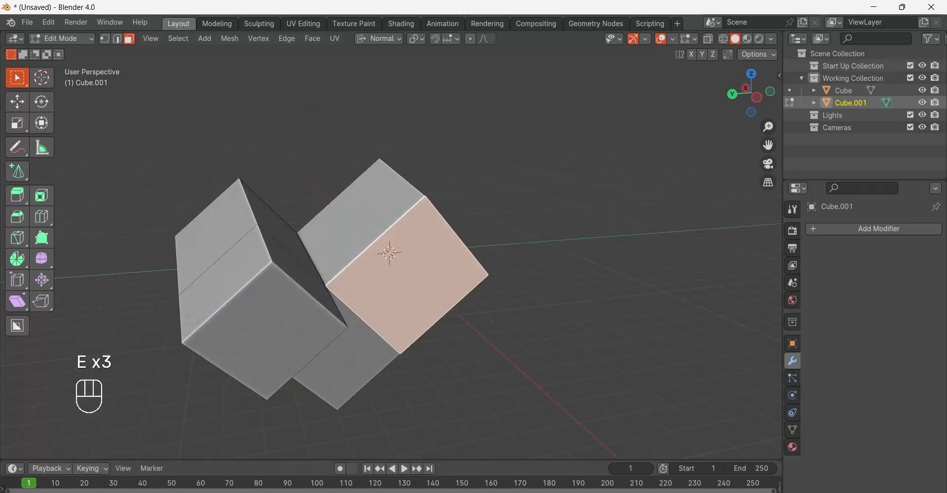
key("e")
left_click(298, 41)
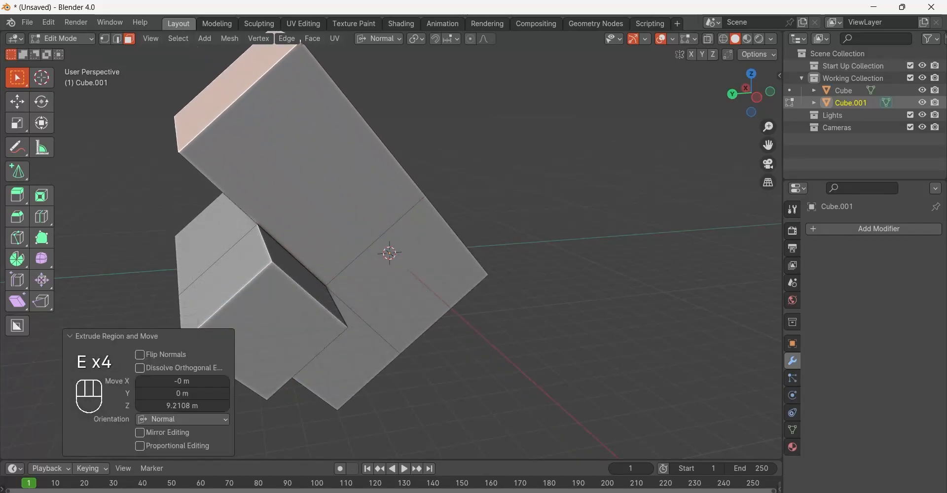
middle_click_drag(338, 105, 314, 132)
left_click(318, 141)
key("e")
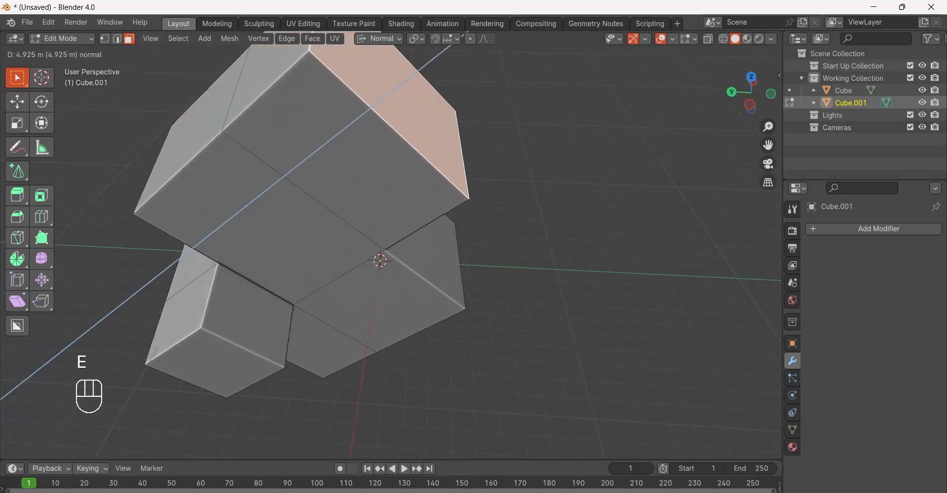
left_click(390, 99)
Extrude the upper block's exposed face about 9.97 m along its normal.
scroll(389, 103, "down", 3)
middle_click_drag(341, 163, 474, 173)
left_click(449, 188)
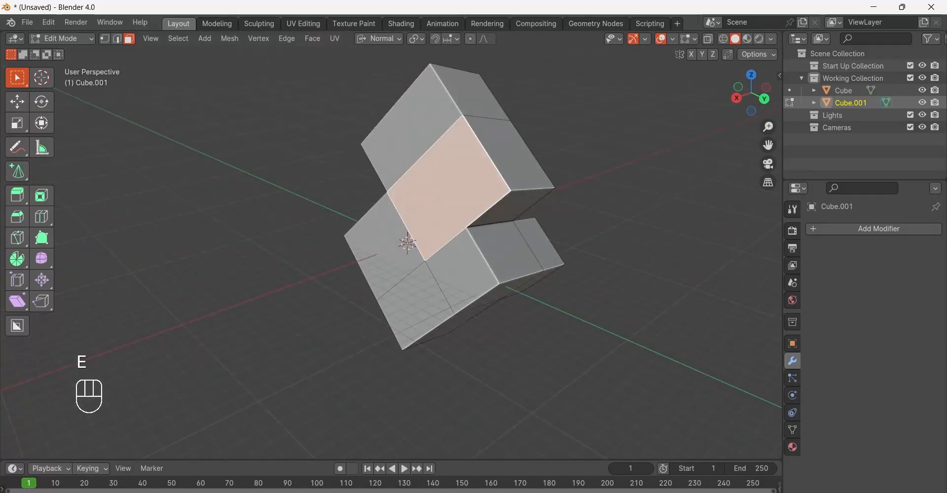
key("e")
left_click(348, 195)
middle_click_drag(348, 195, 291, 201)
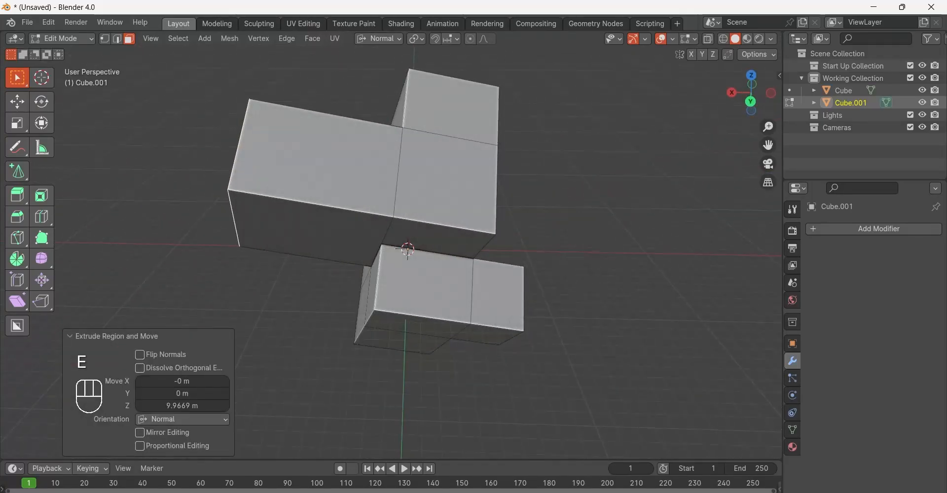
Return to Object Mode and apply all transforms to the extruded shape.
key("Tab")
middle_click_drag(402, 246, 293, 264)
key("ctrl+a")
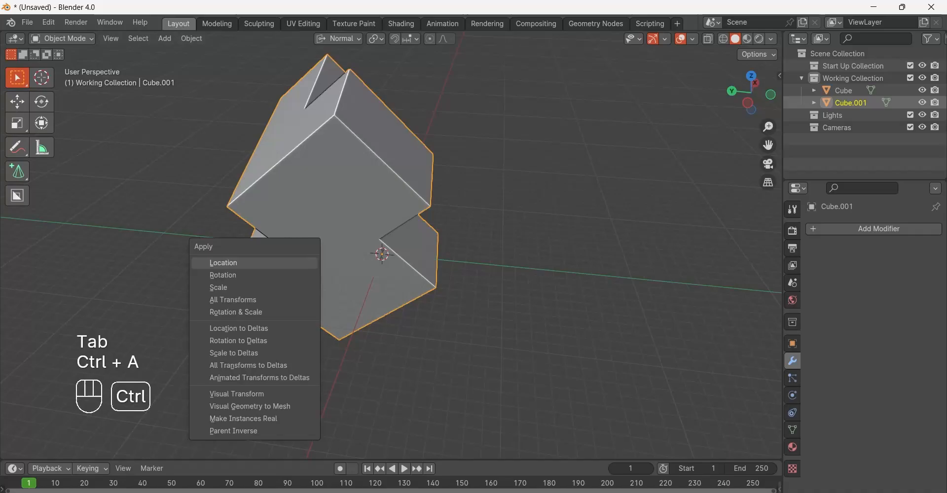
left_click(288, 300)
Try rotating the shape with the Normal transform orientation and again with the Global orientation.
middle_click_drag(293, 293, 586, 311, "shift")
middle_click_drag(384, 295, 458, 304)
key("r")
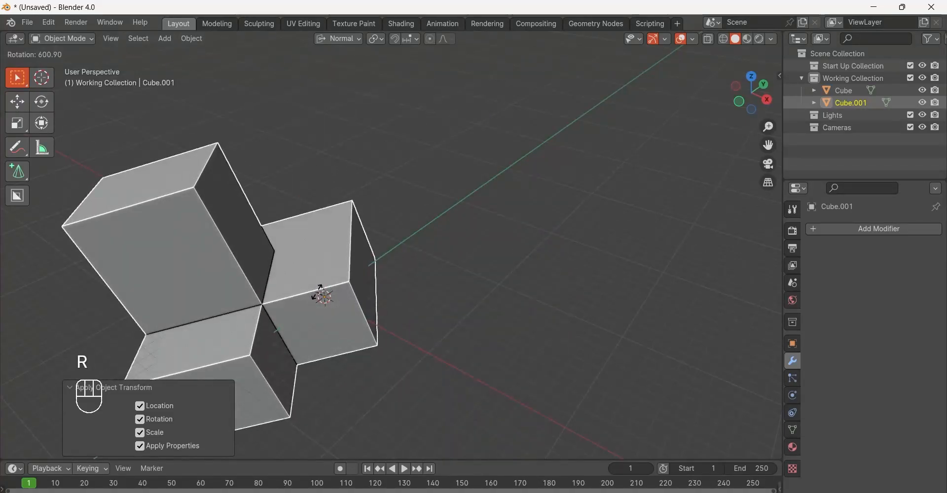
right_click(242, 236)
left_click(339, 38)
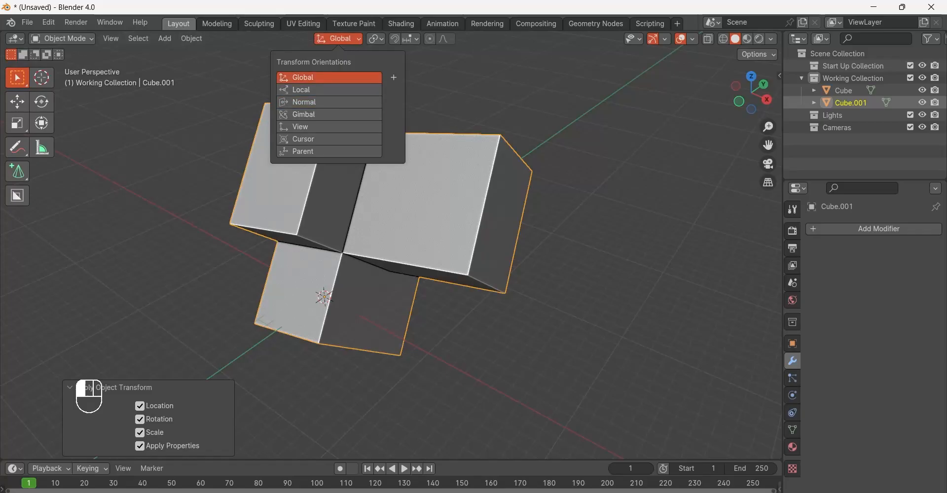
key("r")
key("Escape")
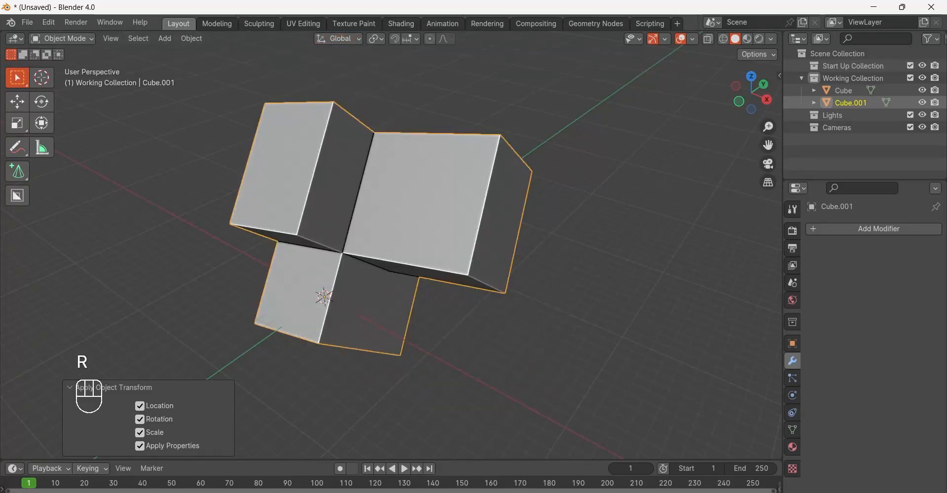
Set the transform orientation to Cursor and try rotating, moving and scaling the shape.
left_click(338, 38)
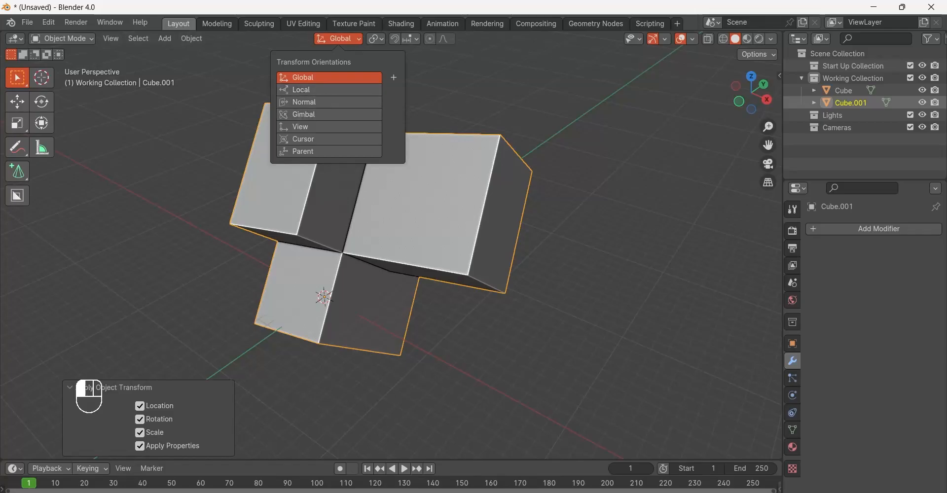
left_click(329, 140)
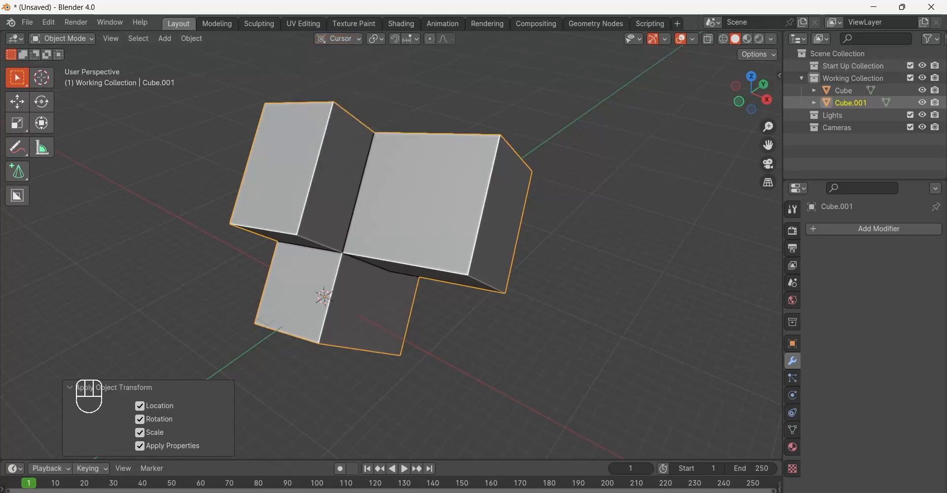
key("r")
right_click(460, 341)
key("g")
right_click(460, 341)
key("s")
right_click(429, 212)
Set the shape's origin to its geometry and try scaling it around the new origin.
right_click(325, 196)
mouse_move(330, 195)
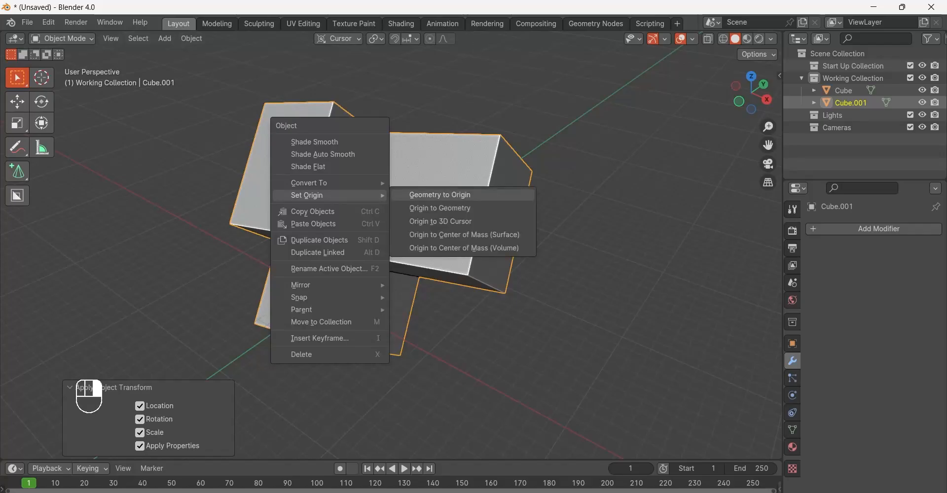
left_click(440, 208)
key("s")
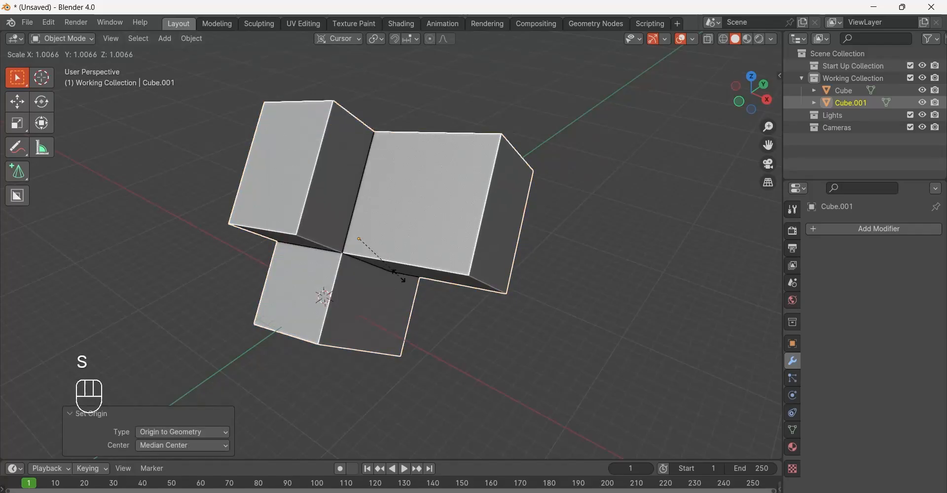
right_click(440, 297)
middle_click_drag(440, 298, 508, 316)
middle_click_drag(553, 201, 538, 191)
key("s")
right_click(546, 190)
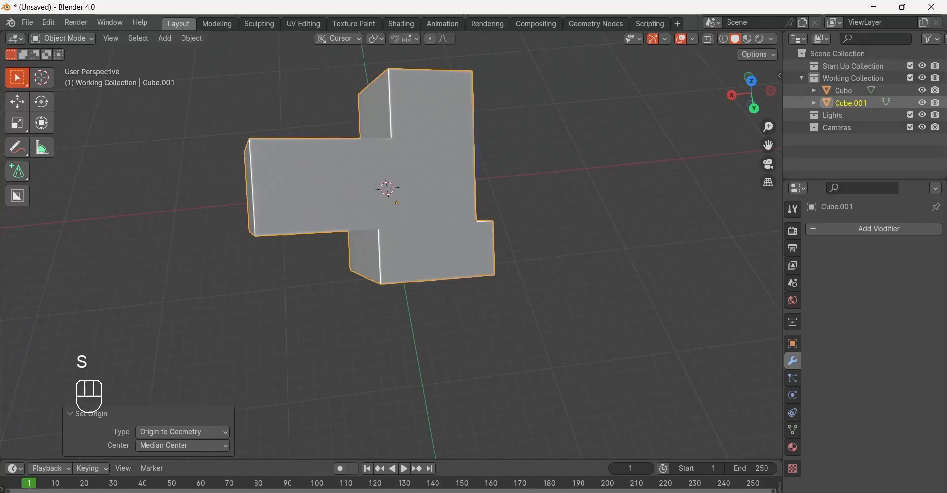
Set the transform orientation to Normal and try scaling the shape.
left_click(338, 38)
left_click(325, 102)
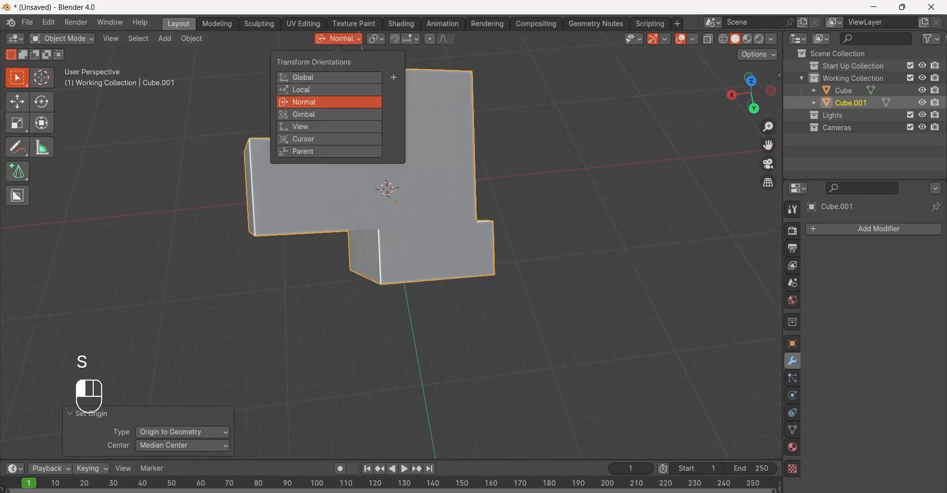
key("s")
right_click(520, 169)
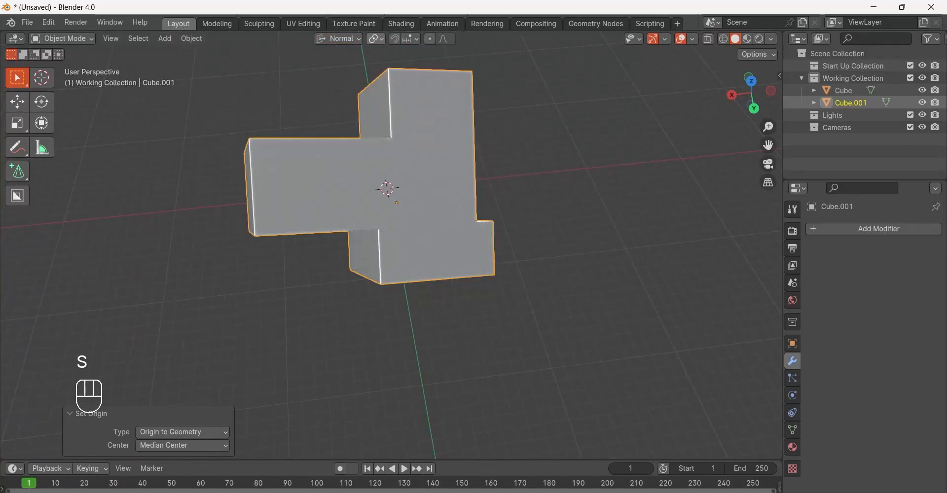
Examine the available transform pivot point and transform orientation options.
left_click(376, 38)
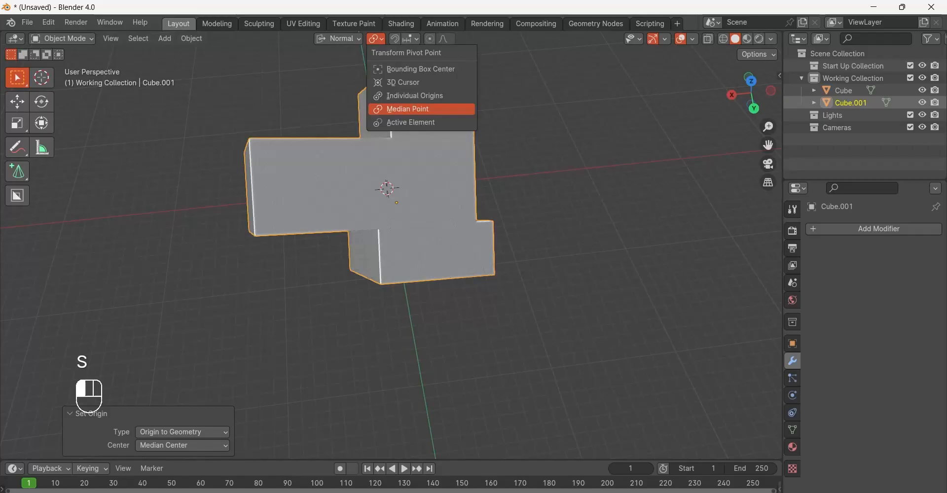
left_click(340, 39)
left_click(340, 38)
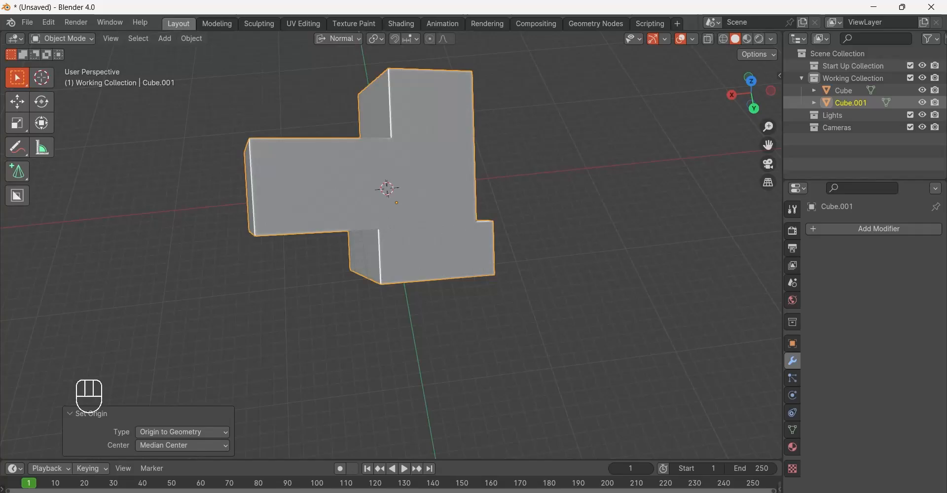
left_click(340, 38)
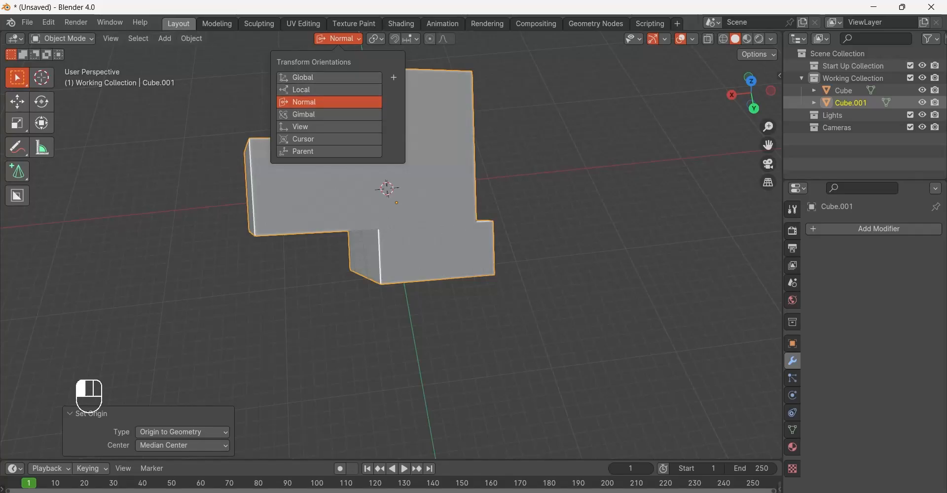
left_click(300, 102)
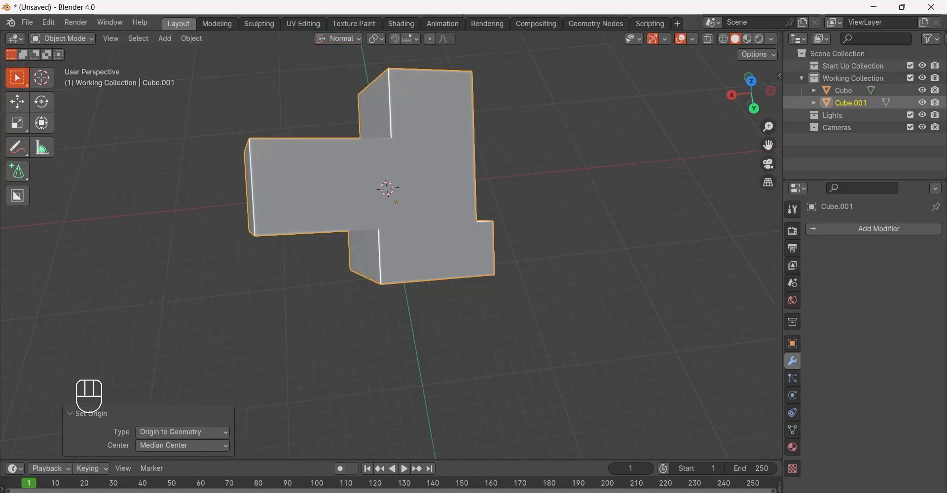
left_click(339, 38)
left_click(375, 38)
left_click(567, 138)
Duplicate the shape about 22.7 m in the negative X direction, and place a second duplicate below and between the two.
middle_click_drag(424, 234, 329, 240, "shift")
left_click(328, 240)
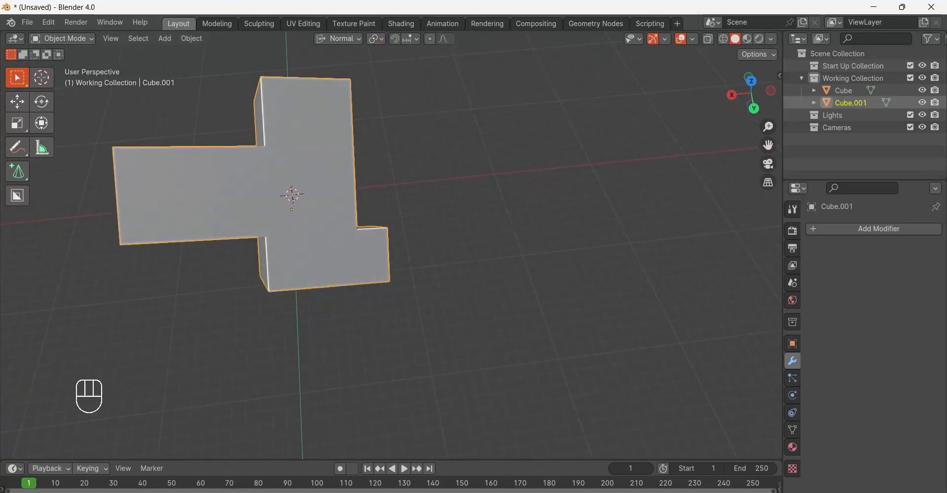
key("shift+d")
left_click(590, 224)
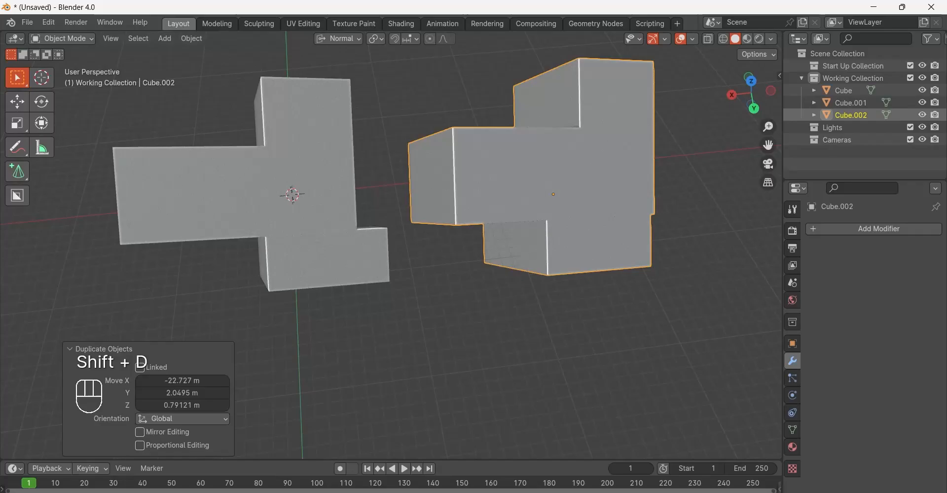
key("shift+d")
left_click(479, 439)
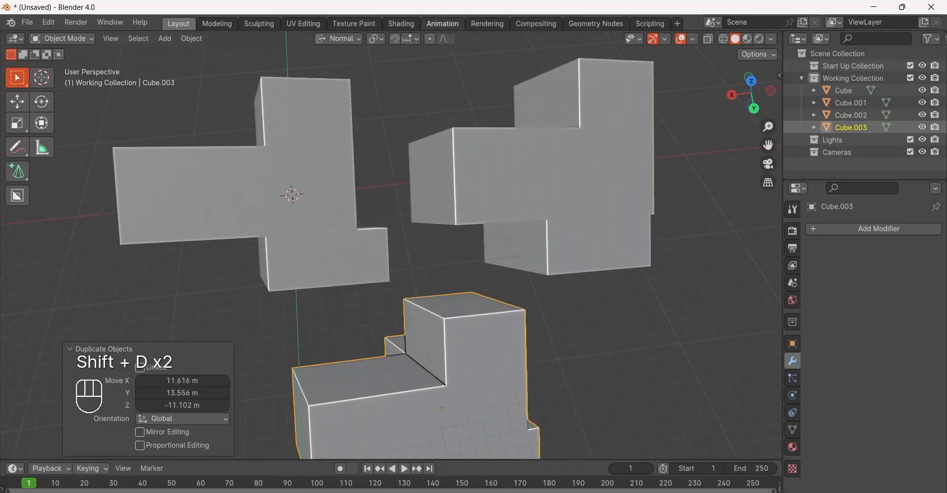
Rotate the lowest copy freehand in the view and select the first copy.
key("r")
left_click(577, 195)
left_click(576, 190)
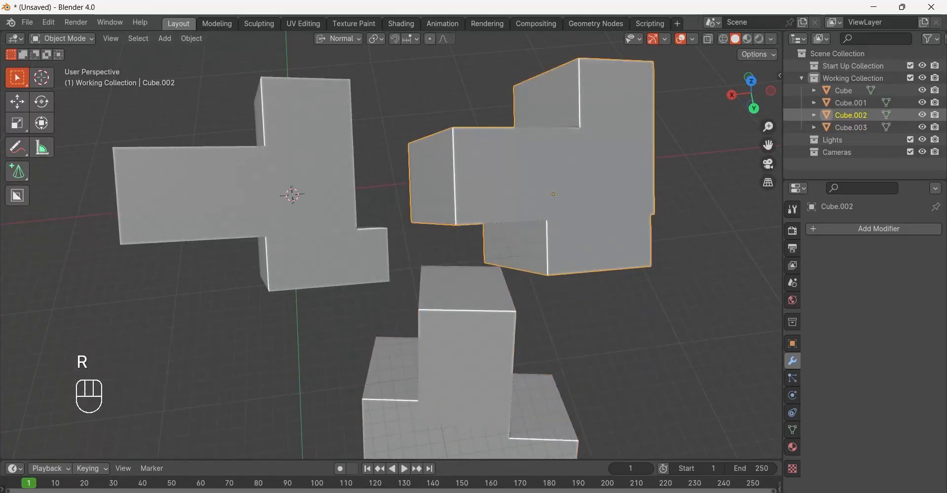
Rotate the first copy freehand in the view by about -109°.
key("r")
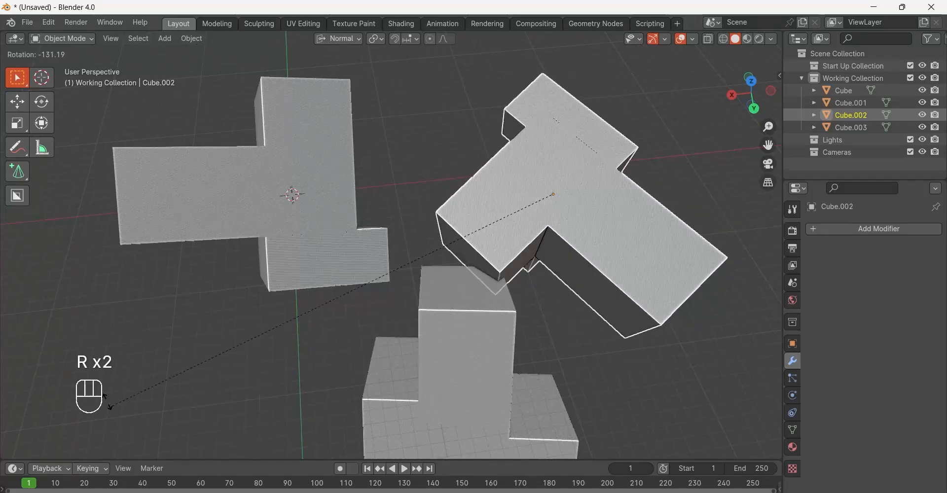
left_click(772, 240)
scroll(592, 232, "down", 2)
middle_click_drag(443, 217, 400, 190, "shift")
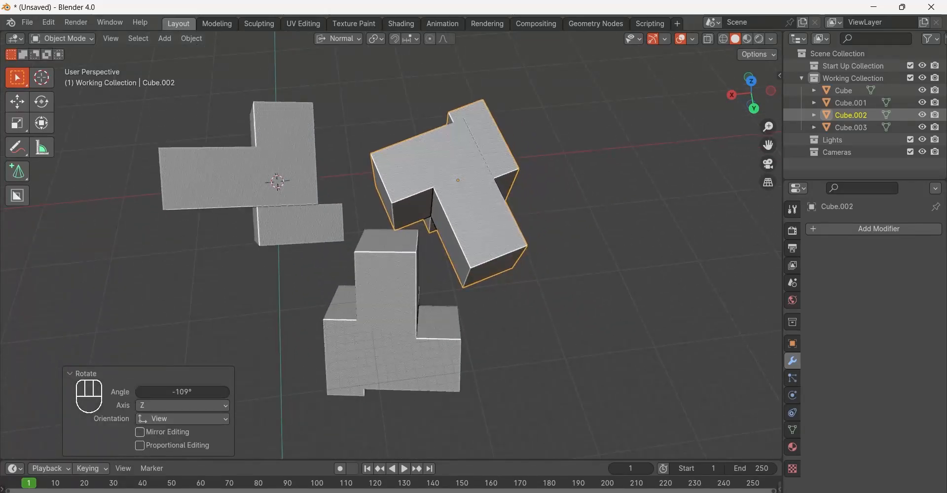
Select all three shapes and scale them together by about 1.09.
left_click(291, 168)
left_click(458, 183, "shift")
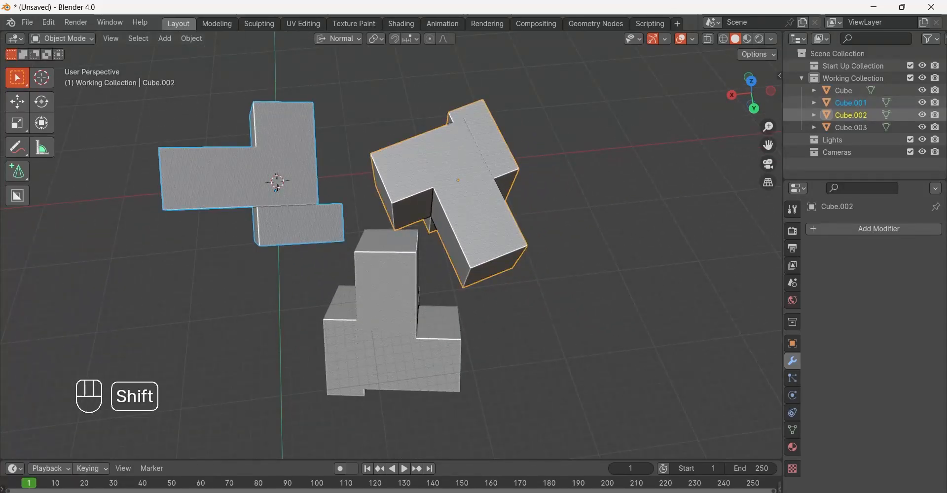
left_click(389, 300, "shift")
key("s")
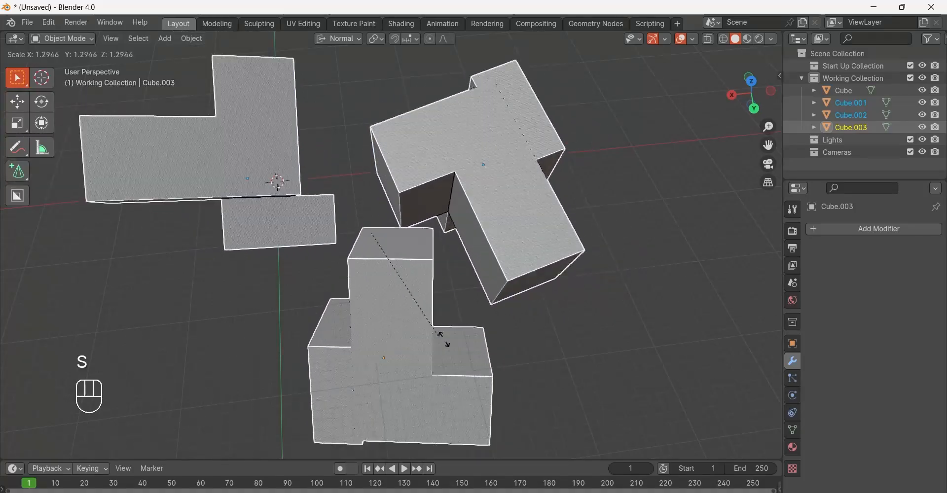
left_click(436, 308)
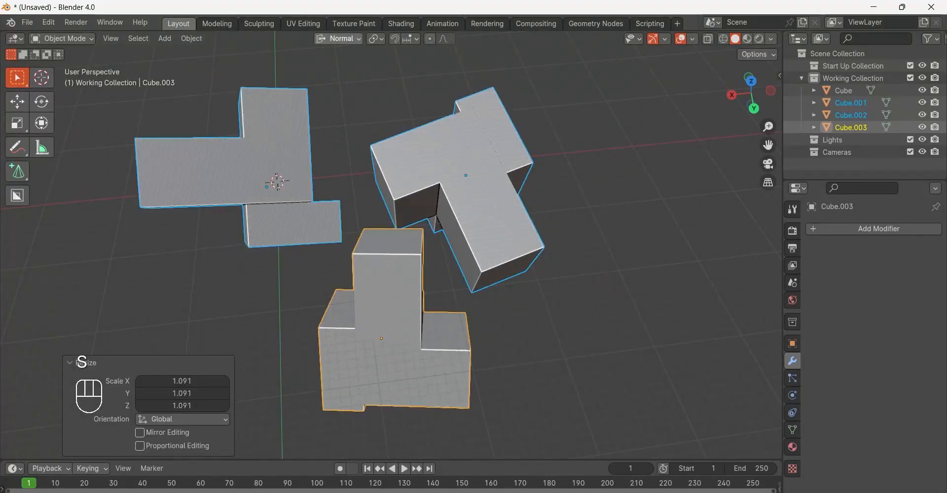
Set the transform pivot point to Individual Origins and scale the three shapes by about 1.71.
left_click(376, 39)
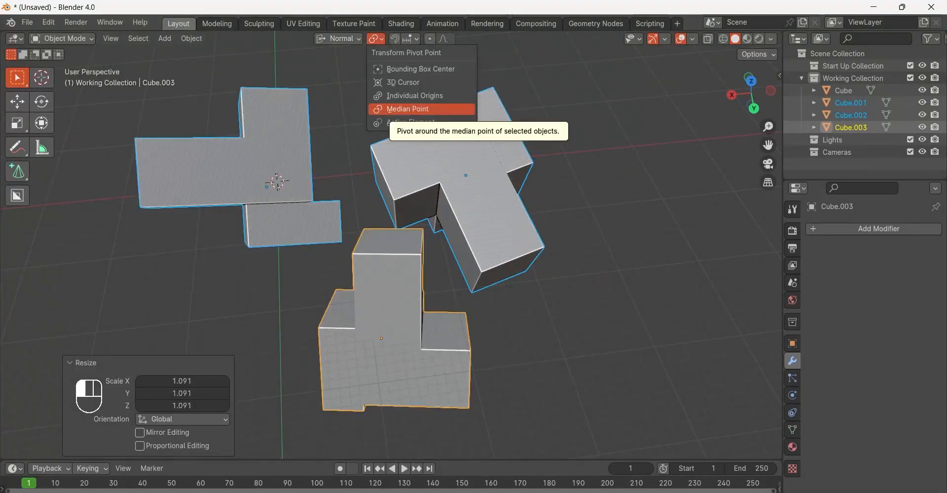
left_click(407, 109)
left_click(375, 39)
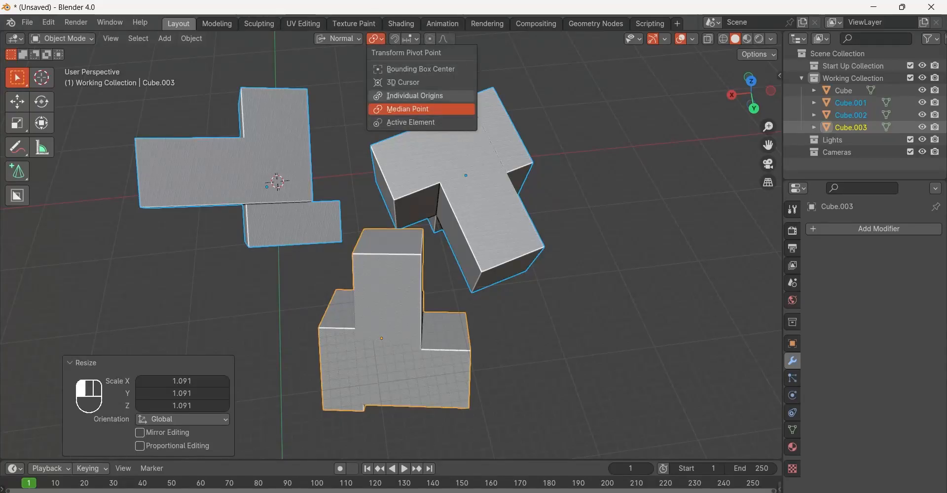
left_click(409, 96)
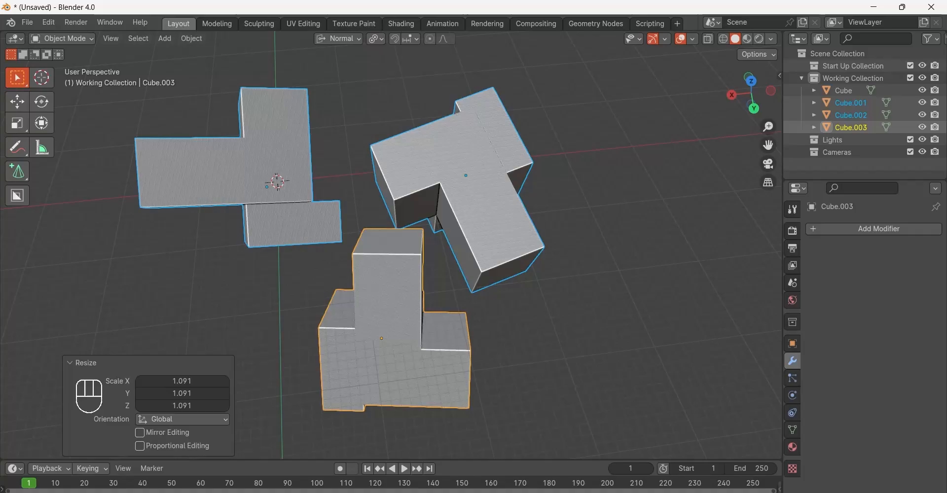
key("s")
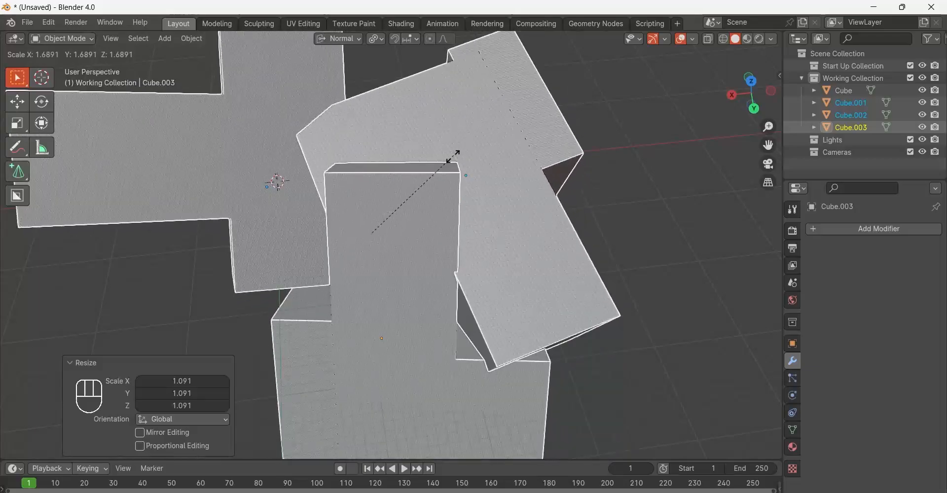
left_click(452, 153)
Set the transform pivot point to 3D Cursor and try scaling the three shapes.
left_click(375, 38)
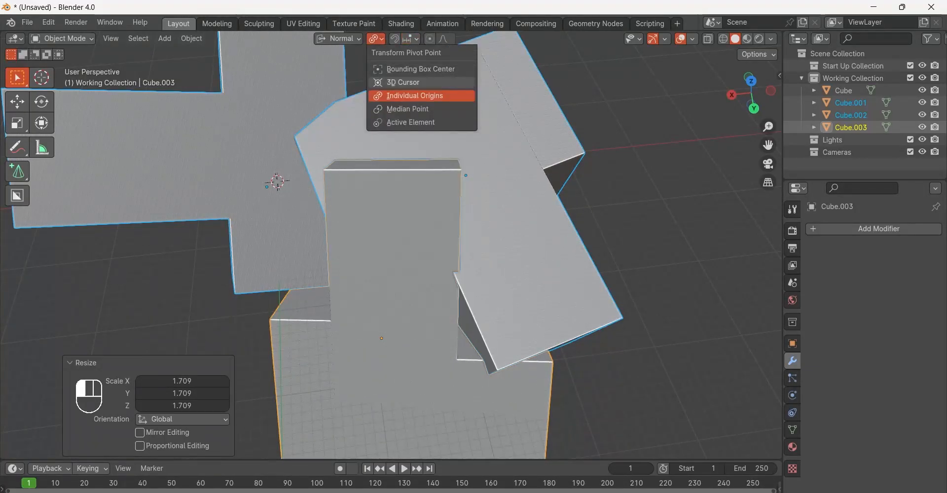
left_click(414, 96)
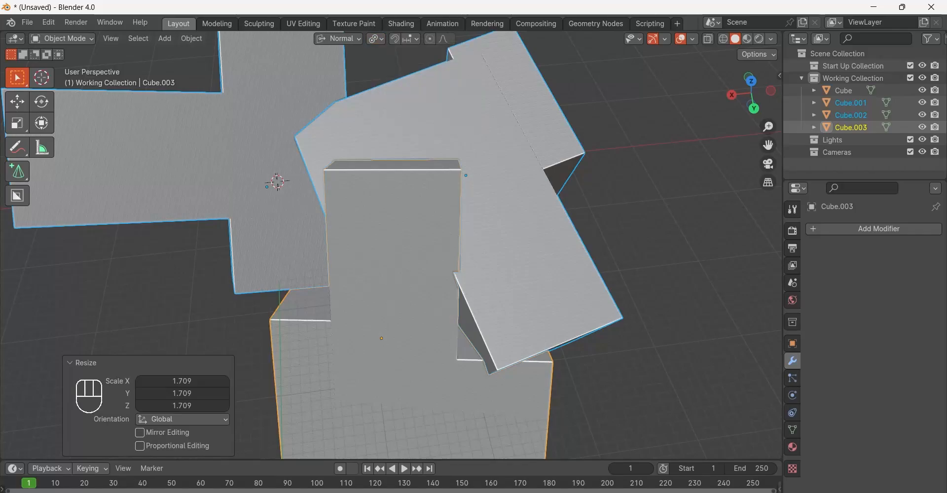
left_click(376, 38)
left_click(402, 80)
key("s")
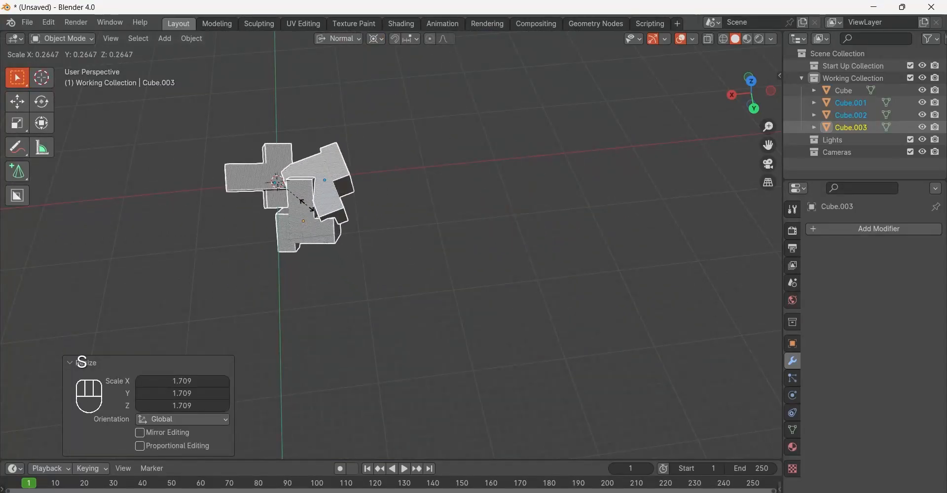
key("Escape")
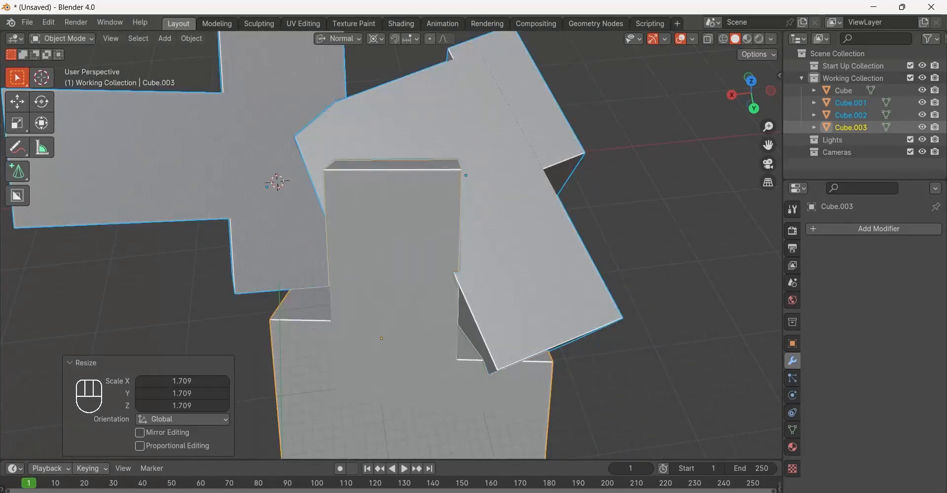
Turn on snapping and move the three shapes in increments by -31 m in X, 1 m in Y and 2 m in Z.
left_click(394, 39)
scroll(391, 245, "down", 3)
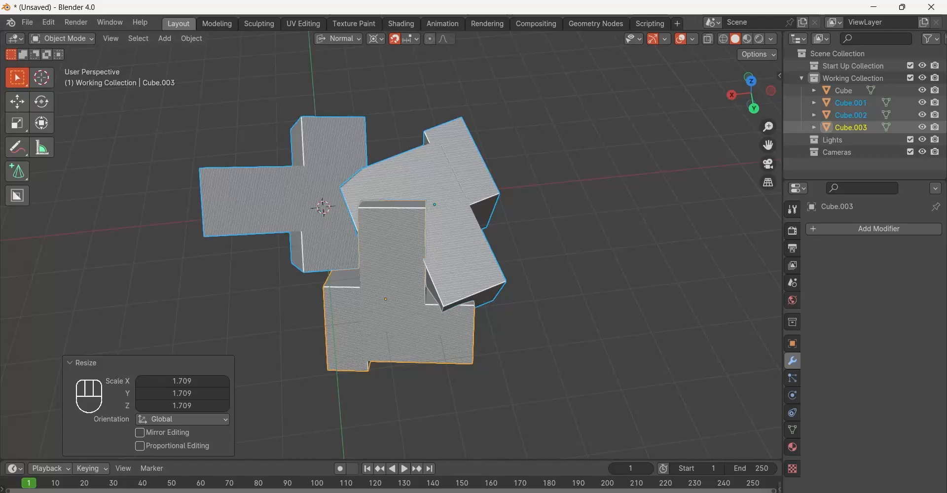
key("g")
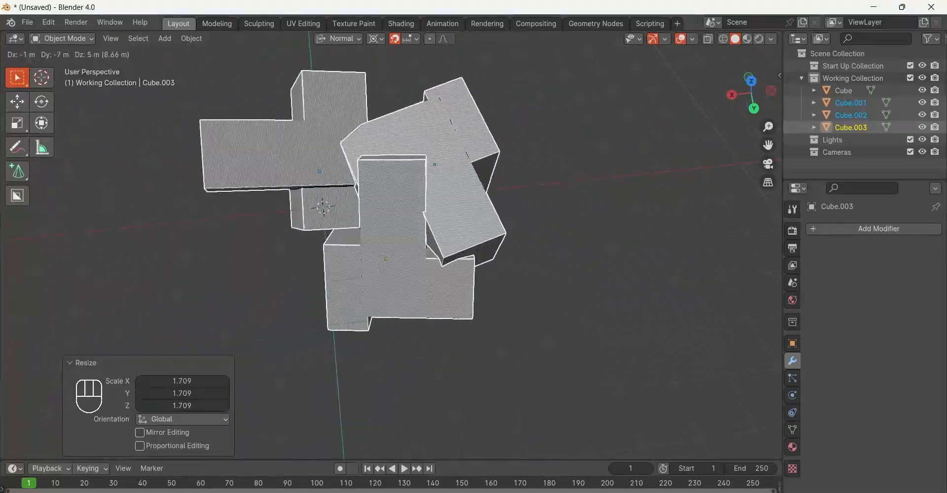
key("Escape")
left_click(412, 38)
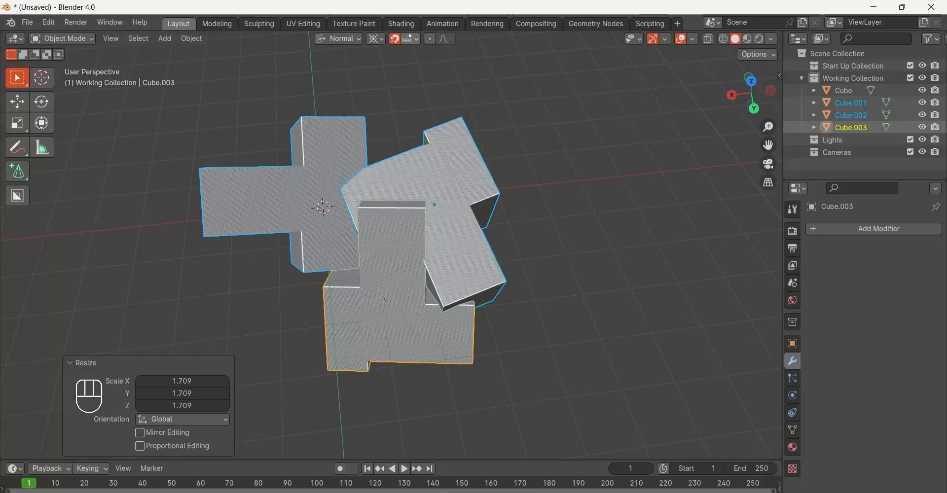
key("g")
key("Return")
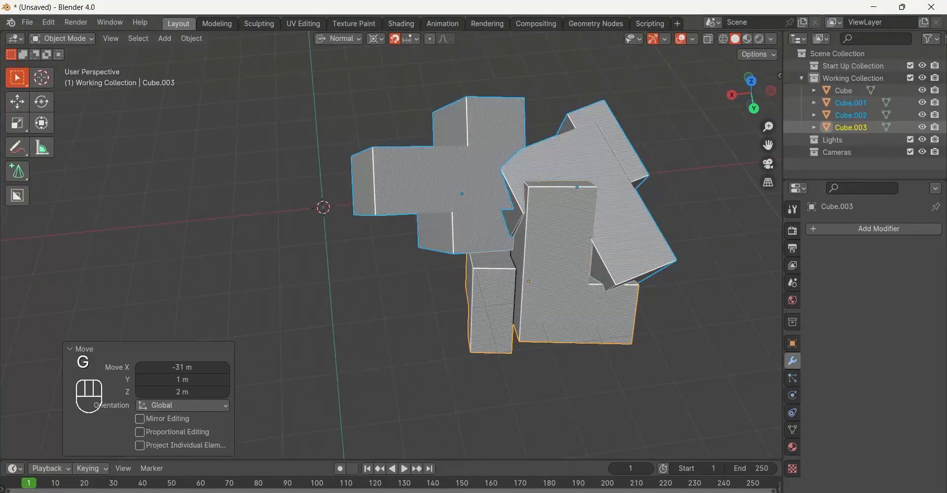
Select only the lowest copy and move it 33 m in X, 13 m in Y and -13 m in Z.
left_click(556, 276)
key("g")
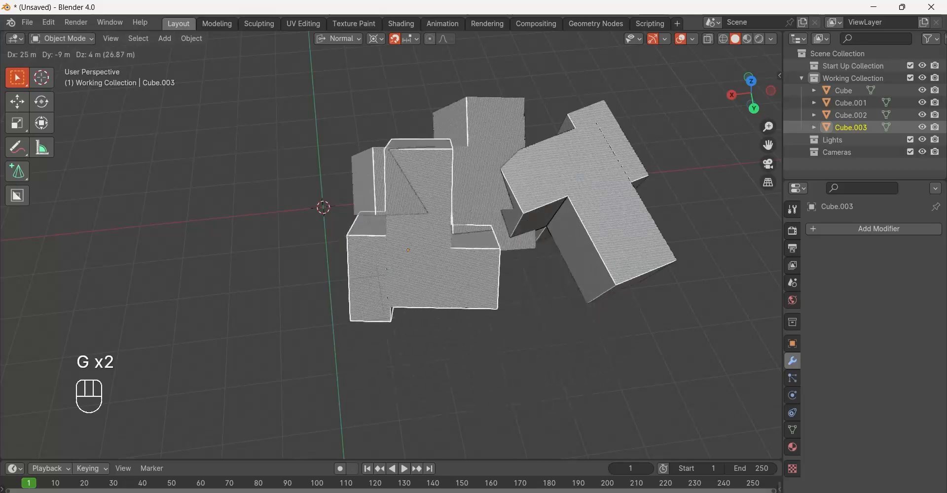
left_click(411, 374)
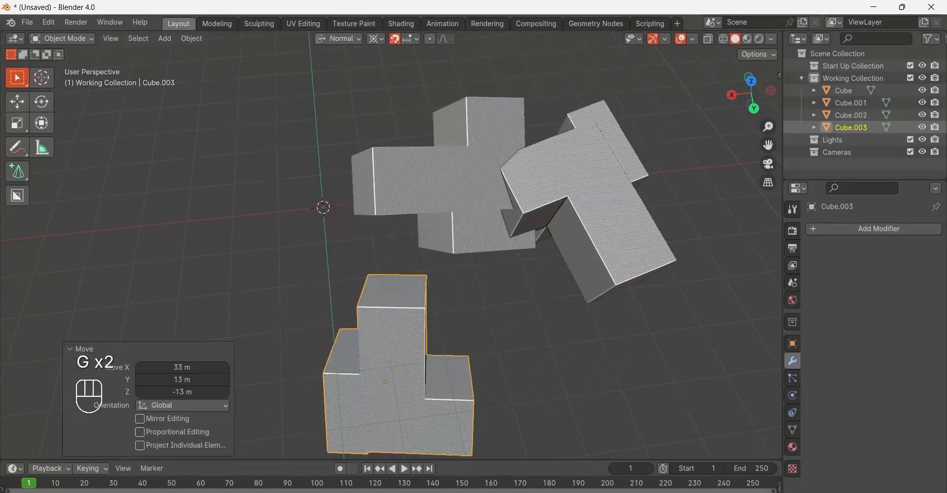
Set snapping to Face with Center as the snap base, and try moving the lowest copy.
left_click(413, 38)
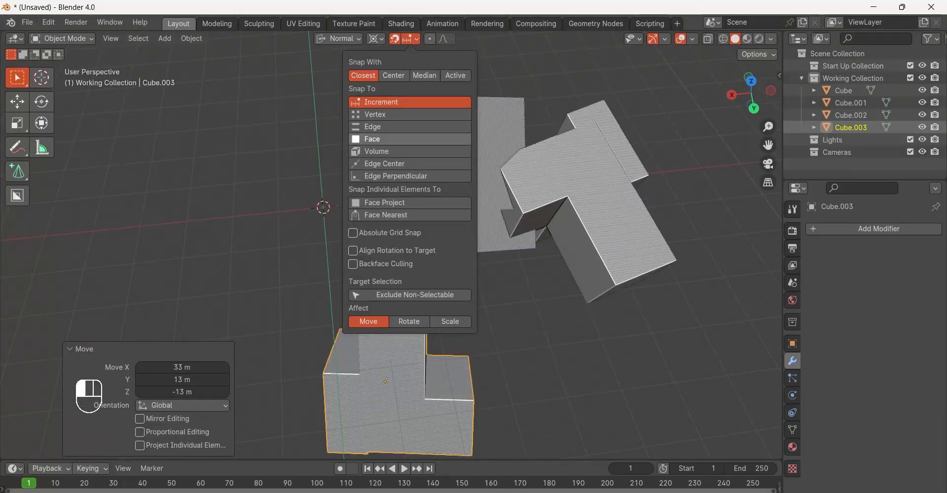
left_click(409, 139)
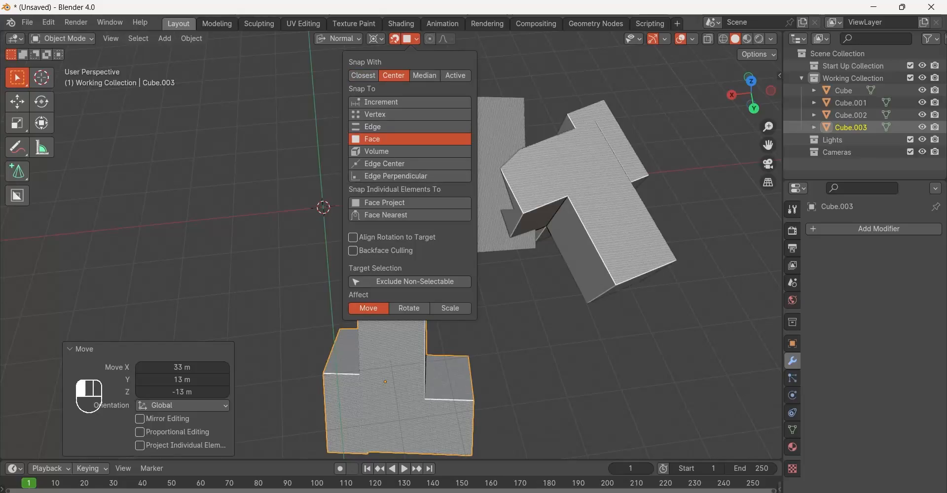
key("g")
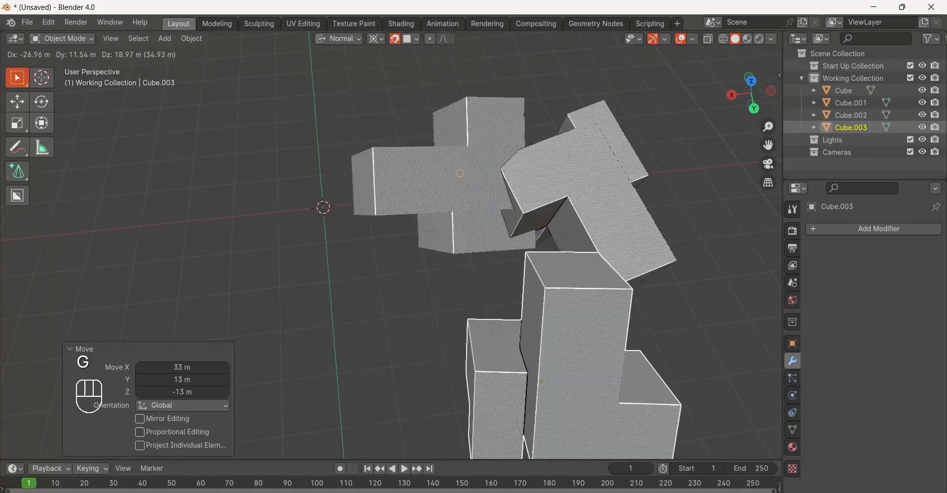
right_click(436, 118)
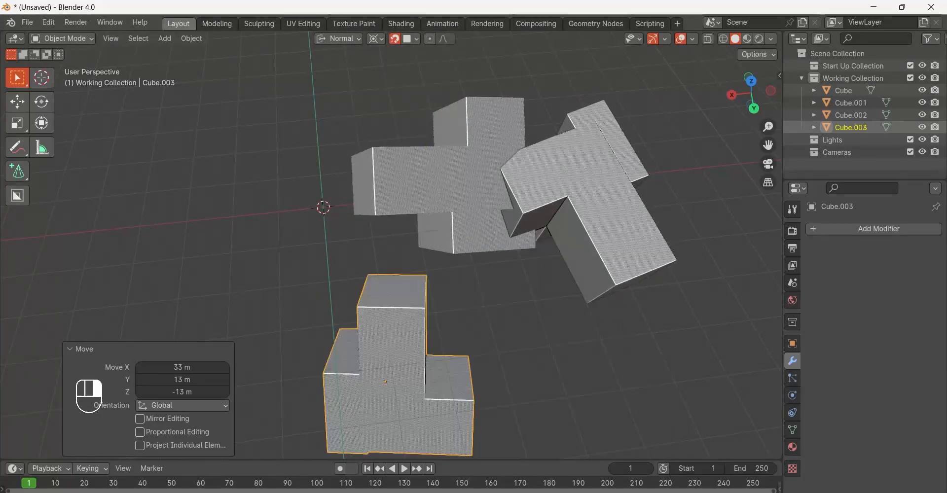
Set the snap base to Closest and snap the lowest copy to the rotated copy's face, about -25.1, -28.8 and 12.7 m in X, Y, Z.
left_click(417, 38)
key("g")
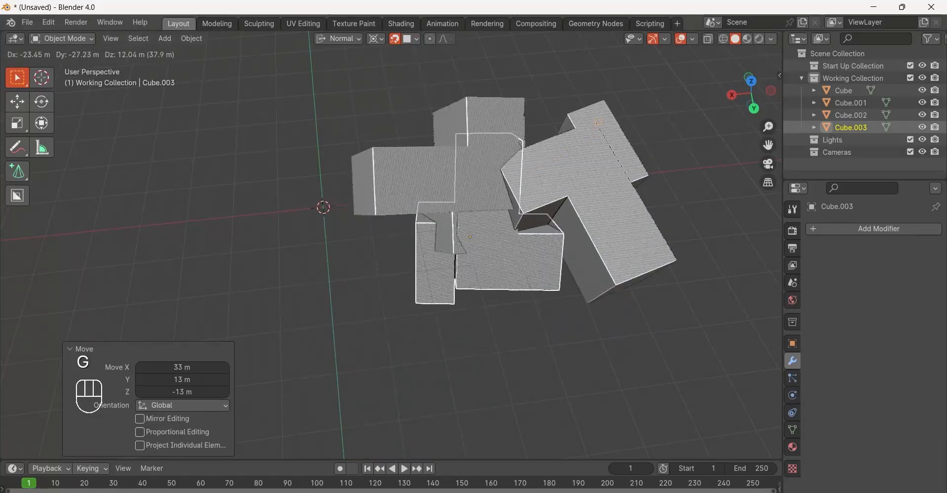
left_click(604, 114)
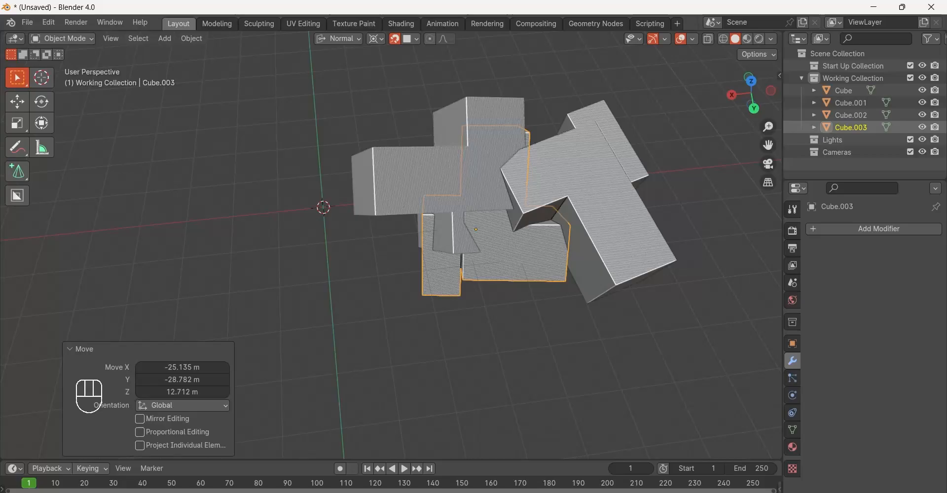
Snap the lowest copy to another spot on the rotated copy, moving it about -3.26 m in X, 9.95 m in Y and -3.09 m in Z.
middle_click_drag(586, 163, 814, 91)
middle_click_drag(345, 193, 560, 246)
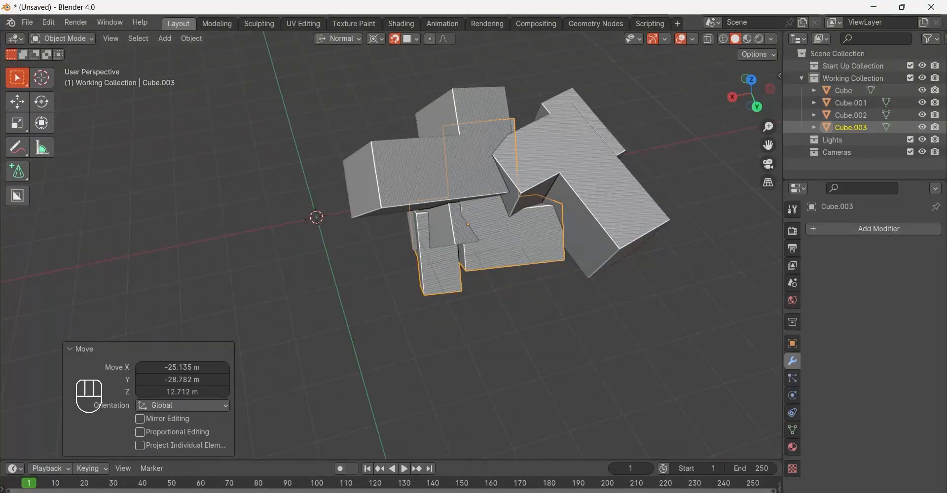
key("g")
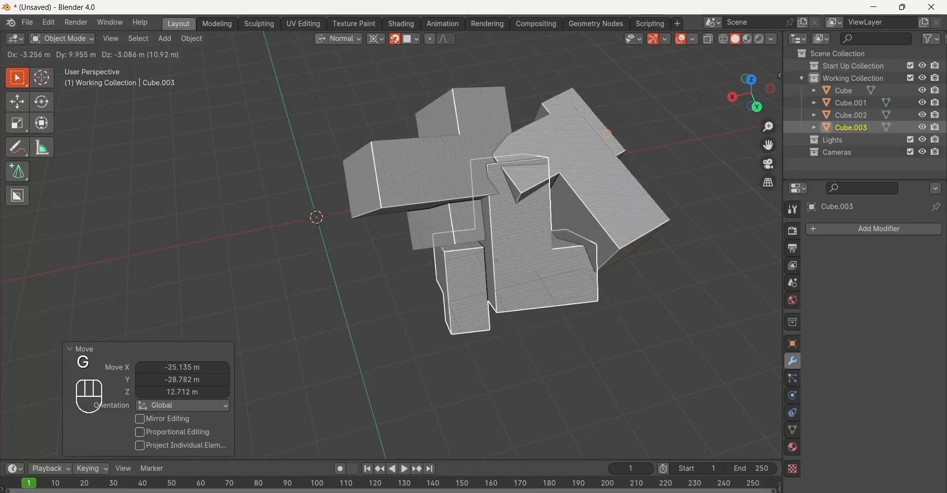
left_click(608, 133)
Set snapping to Vertex and move the selected copy about -20.5 m in X, 14.3 m in Y and 0.28 m in Z.
left_click(417, 39)
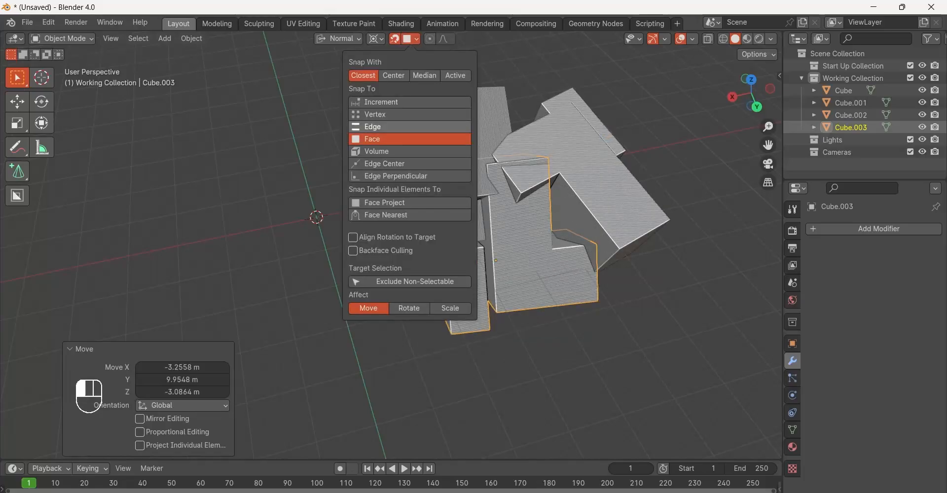
left_click(379, 114)
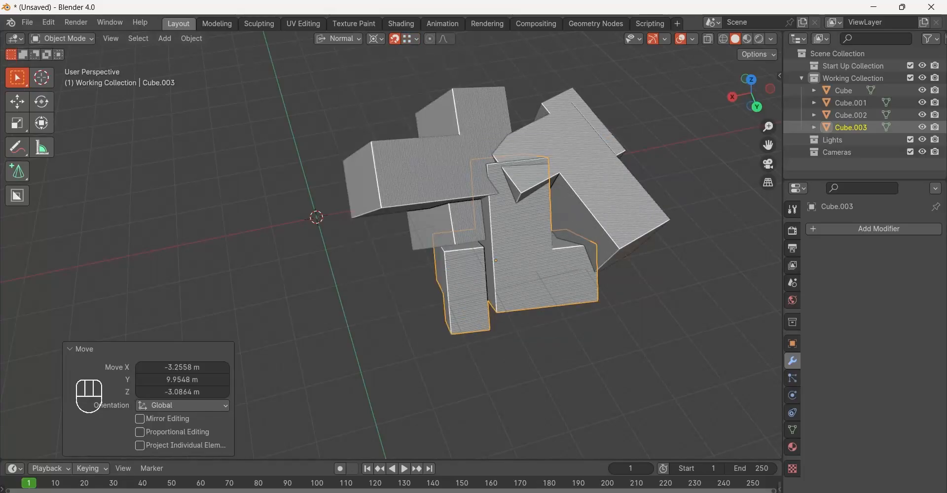
key("g")
key("Return")
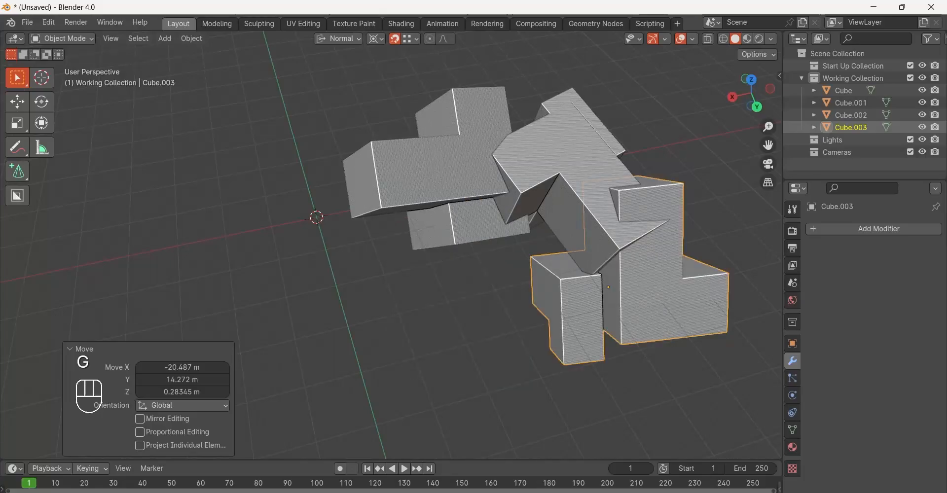
Turn on proportional editing and try moving and scaling the selected copy.
mouse_move(542, 276)
middle_mouse_down("shift")
mouse_move(471, 279)
mouse_move(475, 296)
mouse_move(439, 297)
middle_mouse_up("shift")
left_click(413, 38)
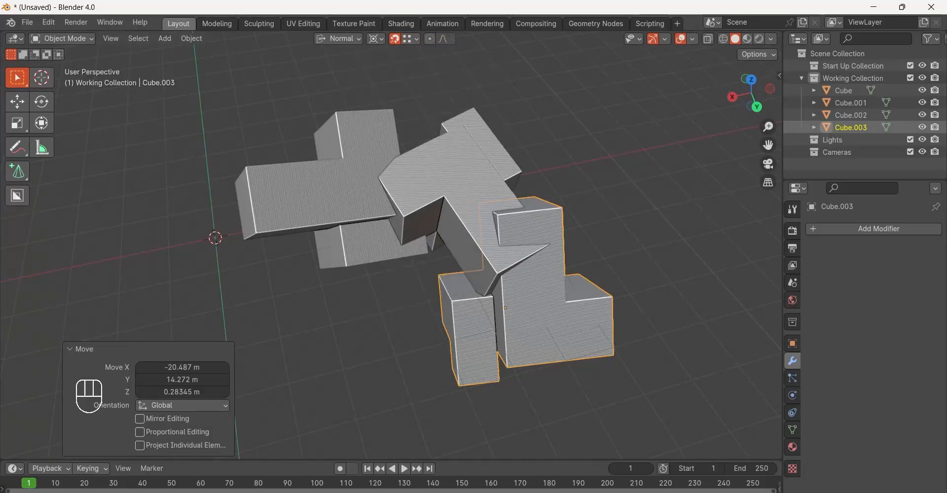
left_click(444, 38)
key("g")
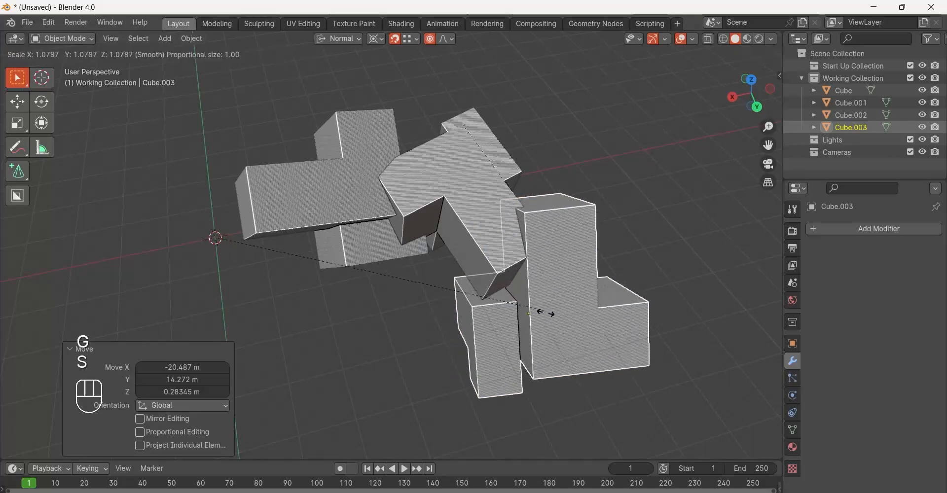
left_click(528, 290)
Switch the selected copy to Edit Mode and try scaling its top face with proportional editing.
key("Tab")
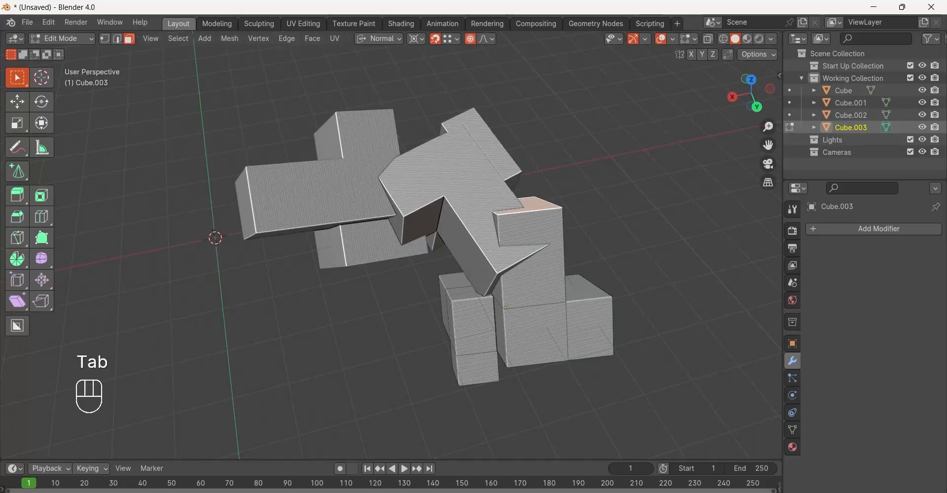
key("s")
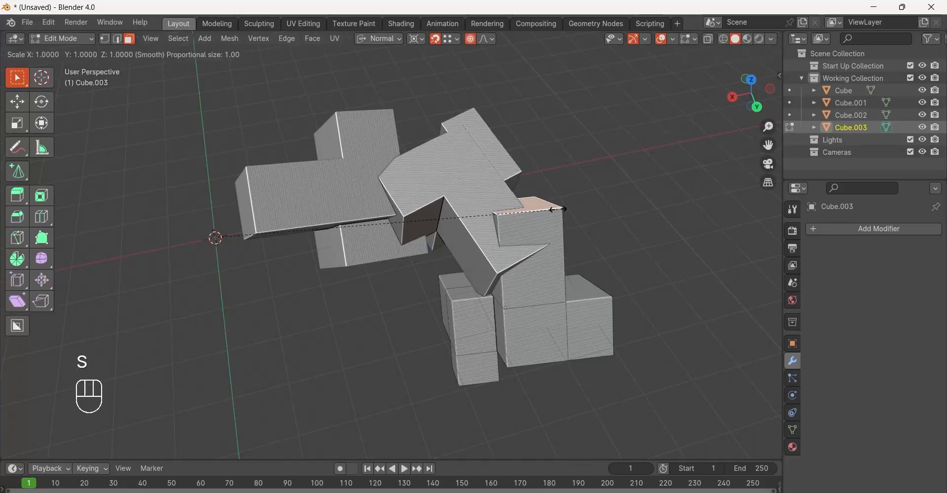
right_click(557, 209)
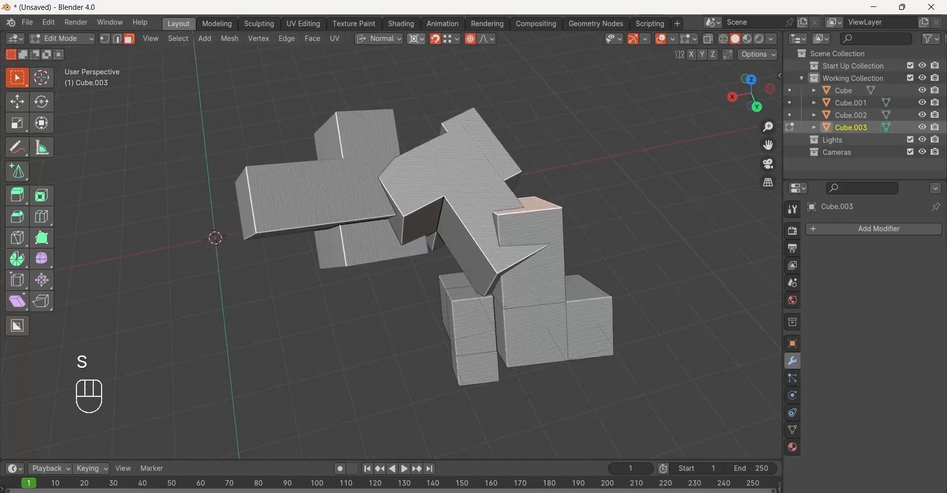
Change the transform pivot point and try scaling the top face with Smooth proportional editing at several influence sizes.
left_click(416, 39)
left_click(434, 109)
key("s")
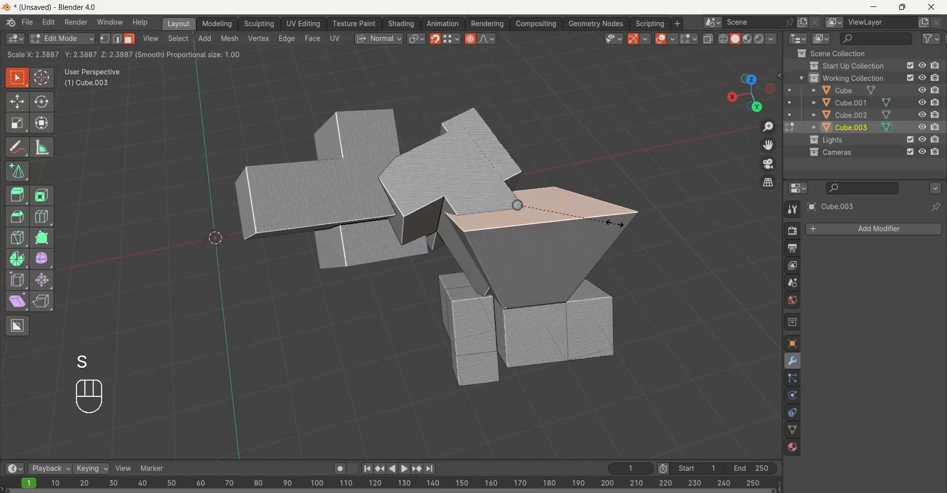
scroll(615, 224, "down", 20)
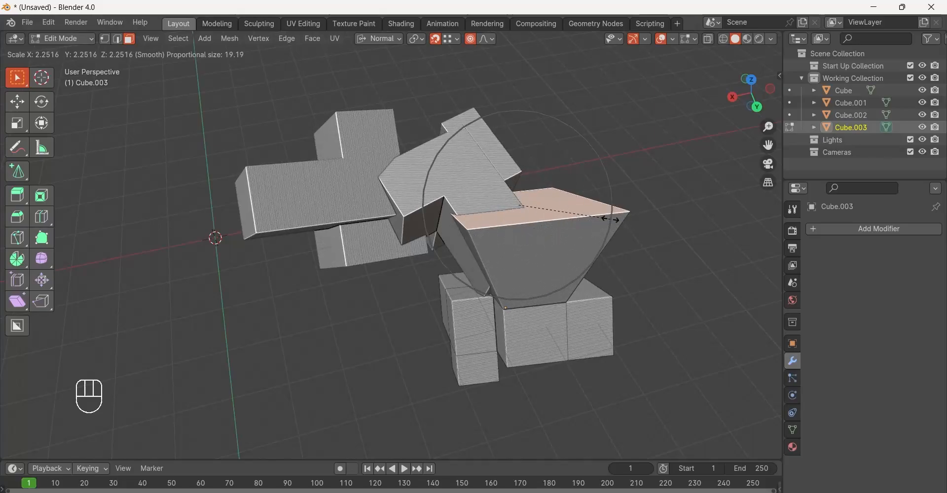
scroll(615, 220, "down", 1)
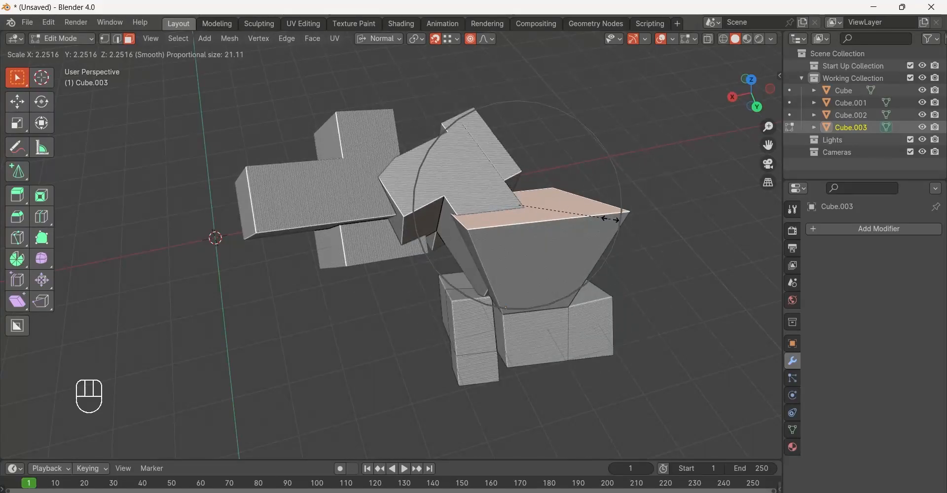
scroll(611, 219, "down", 3)
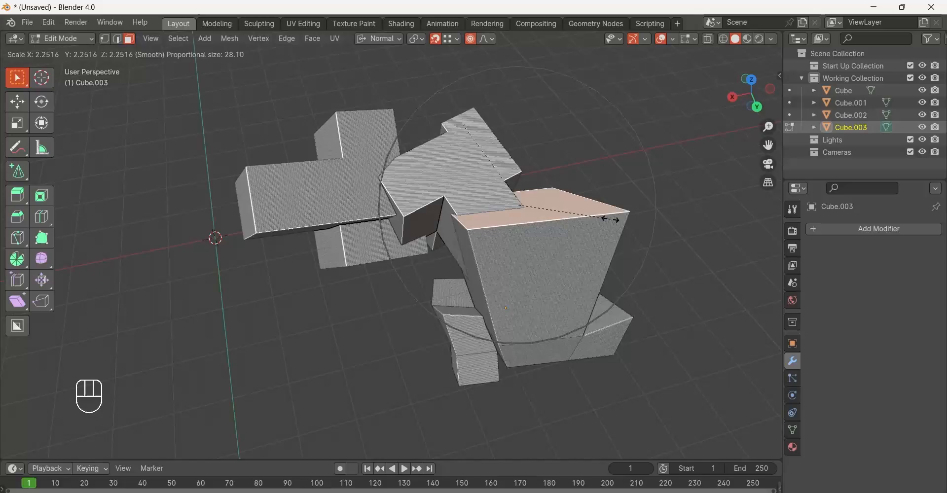
scroll(611, 220, "up", 3)
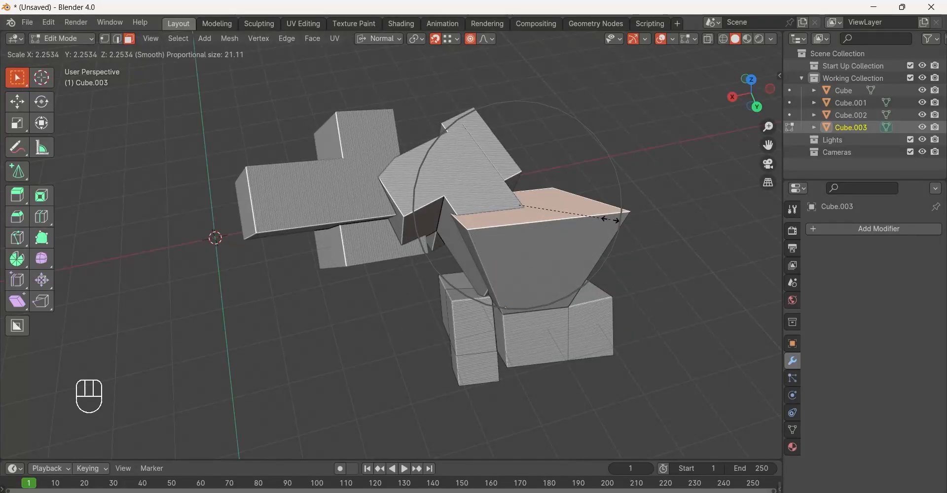
scroll(612, 219, "down", 7)
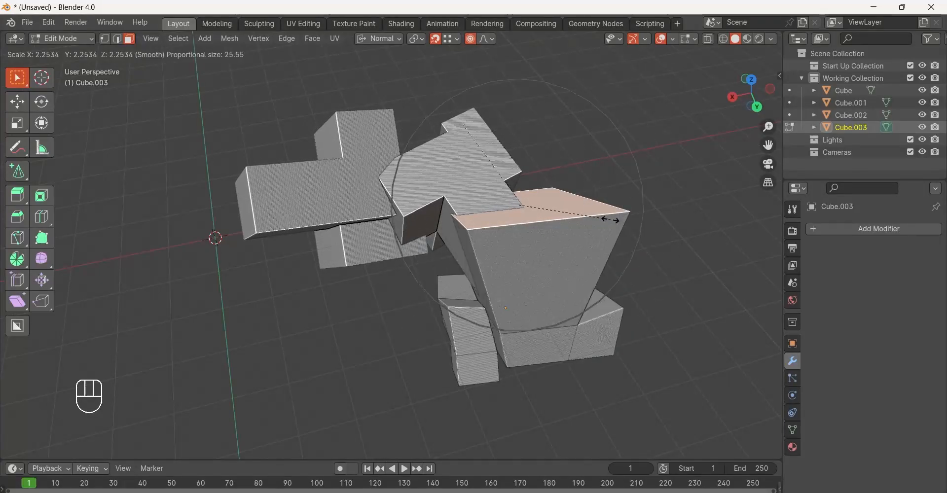
scroll(611, 219, "up", 8)
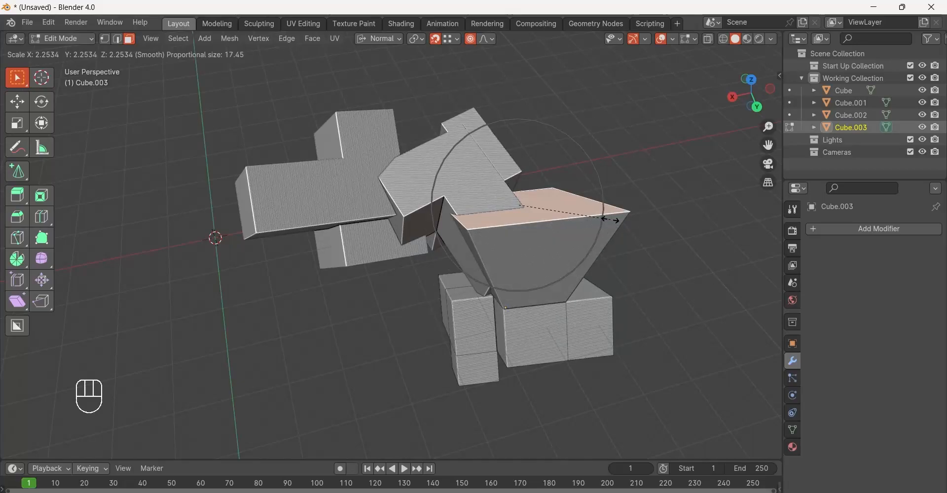
scroll(612, 219, "up", 2)
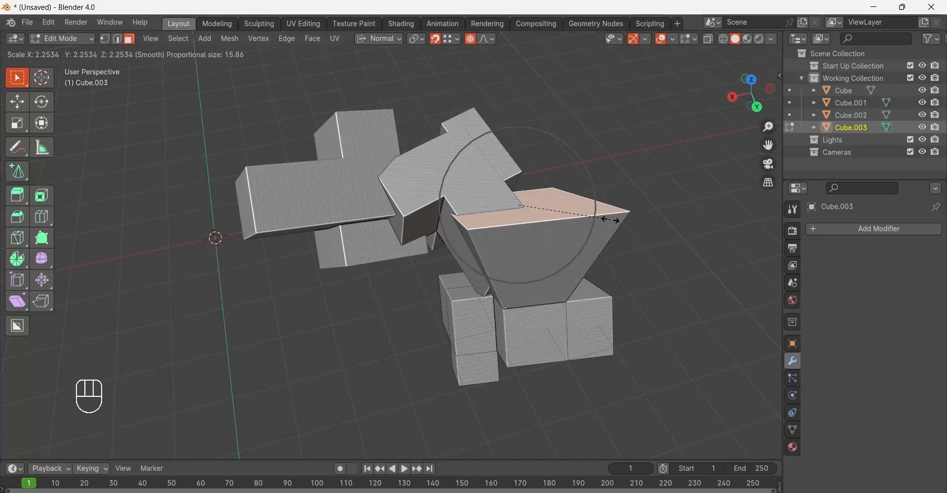
scroll(610, 220, "down", 4)
right_click(610, 220)
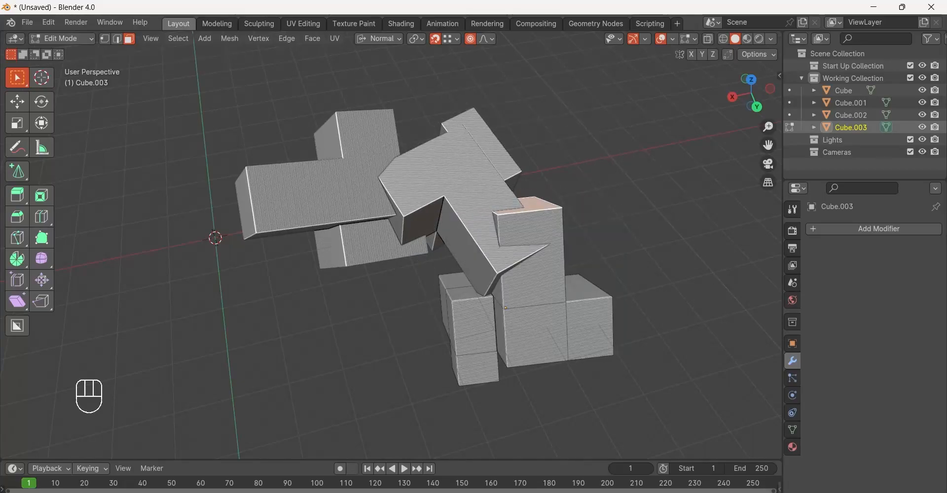
Set the proportional falloff to Random and scale the top face by 1.658 with a proportional size of about 156.
left_click(486, 38)
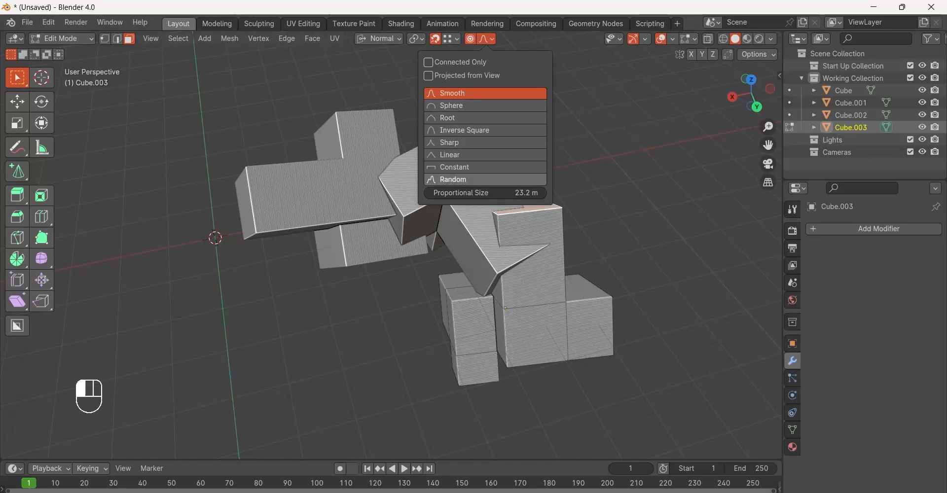
left_click(486, 180)
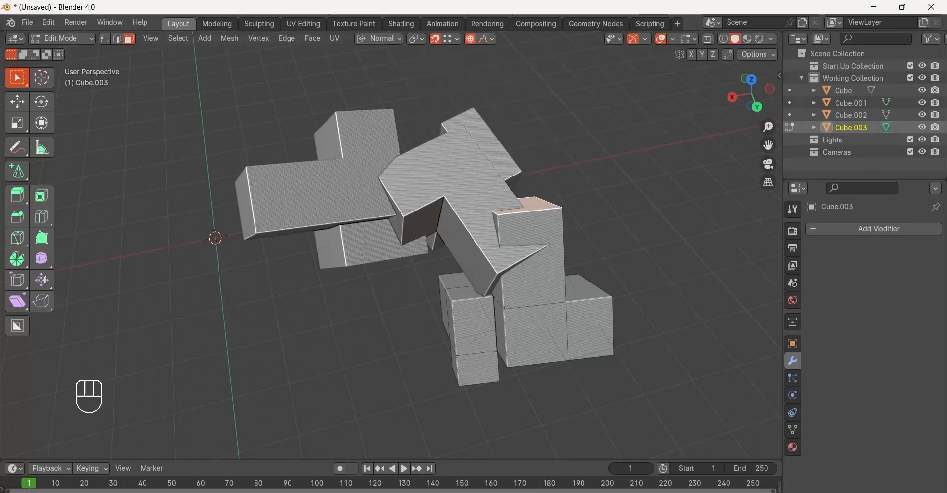
key("s")
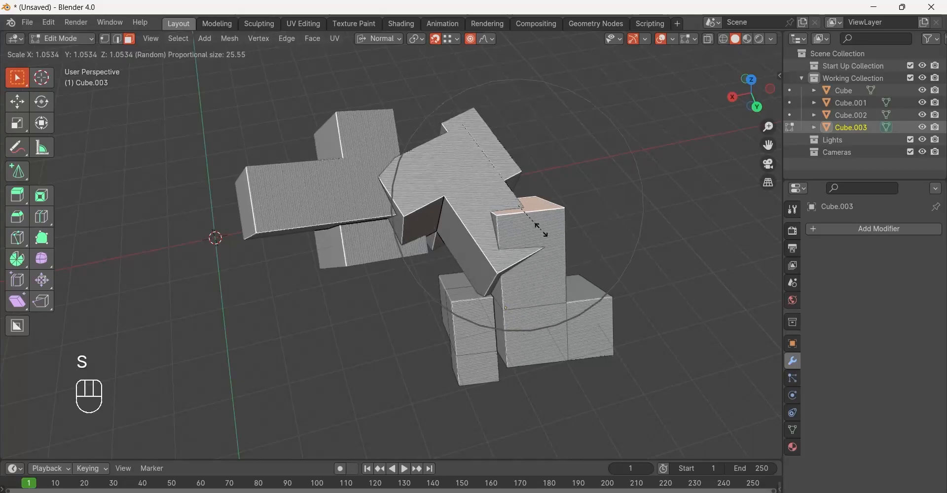
scroll(543, 230, "down", 4)
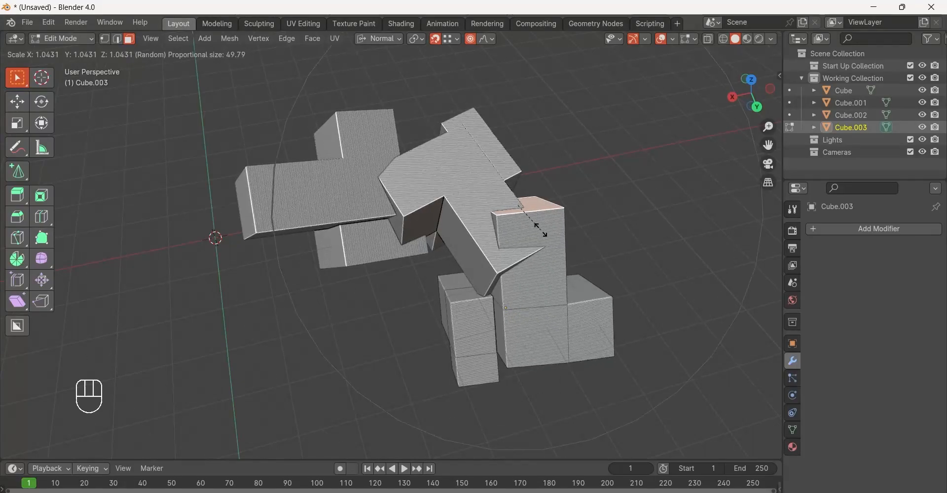
scroll(543, 229, "down", 3)
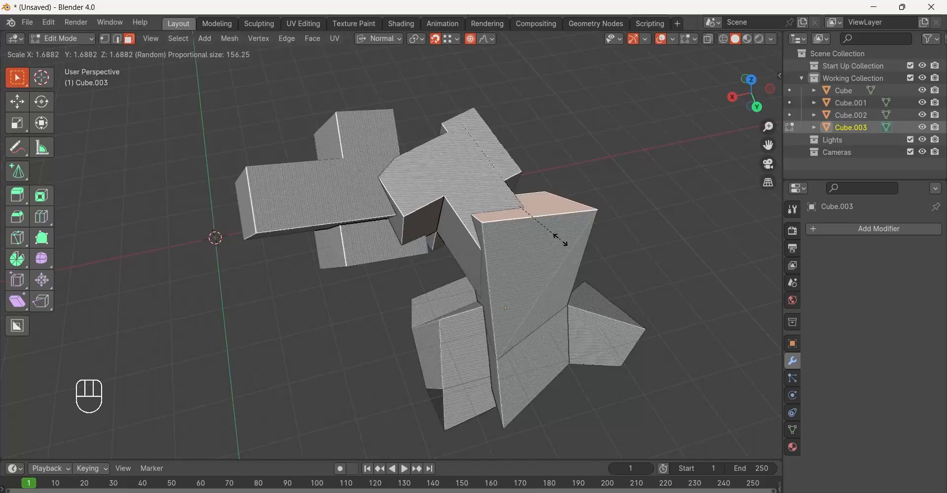
left_click(556, 232)
middle_click_drag(554, 224, 355, 212)
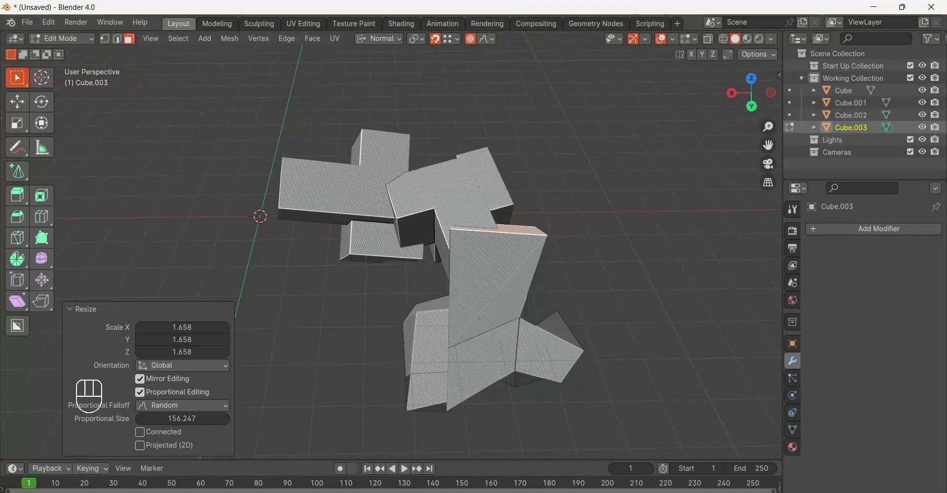
Select the tall front face, try scaling it with Random falloff, and scale it by 0.546 with proportional editing off.
left_click(379, 39)
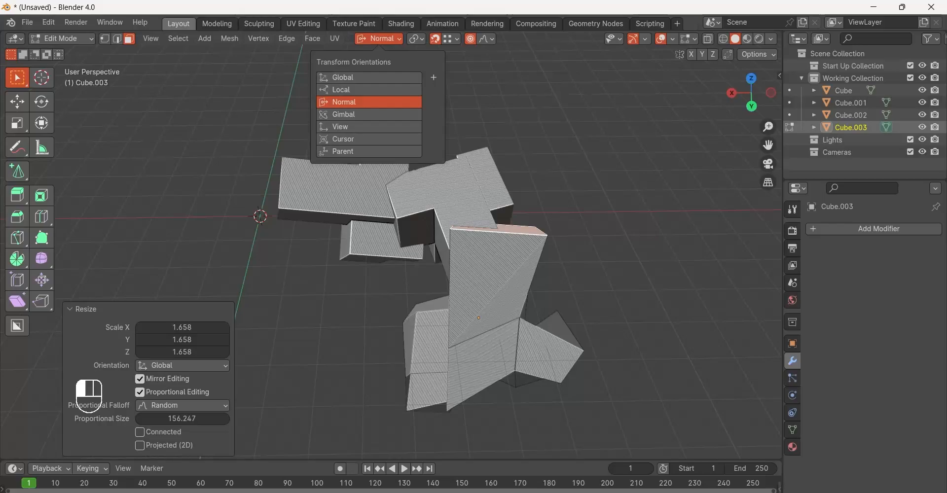
left_click(498, 276)
middle_click_drag(498, 277, 523, 276)
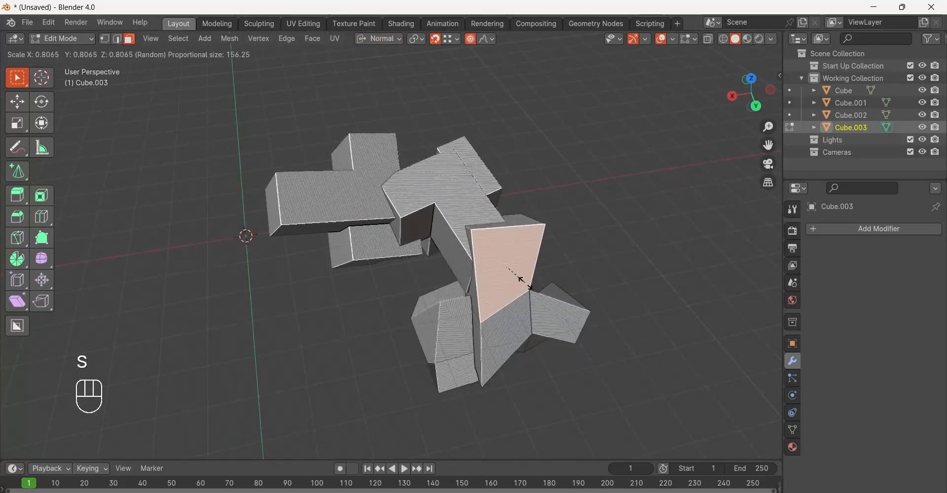
scroll(512, 272, "up", 2)
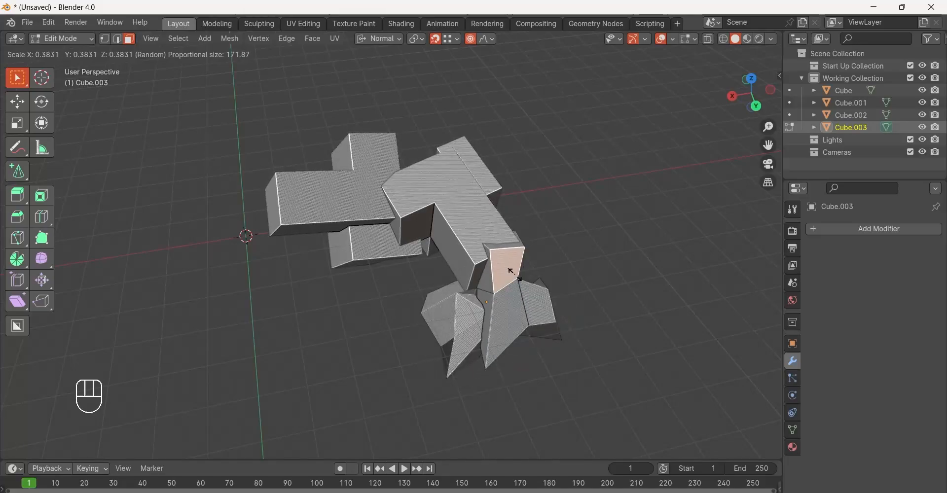
key("Escape")
key("s")
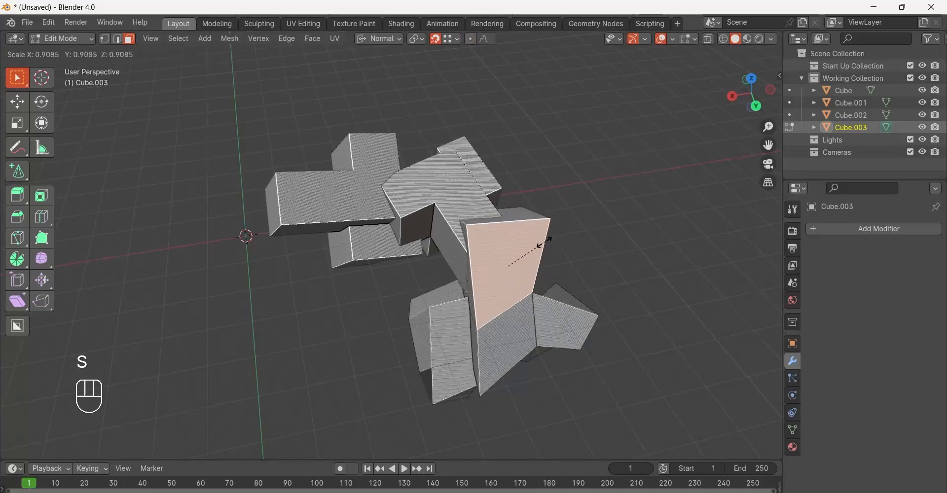
left_click(526, 250)
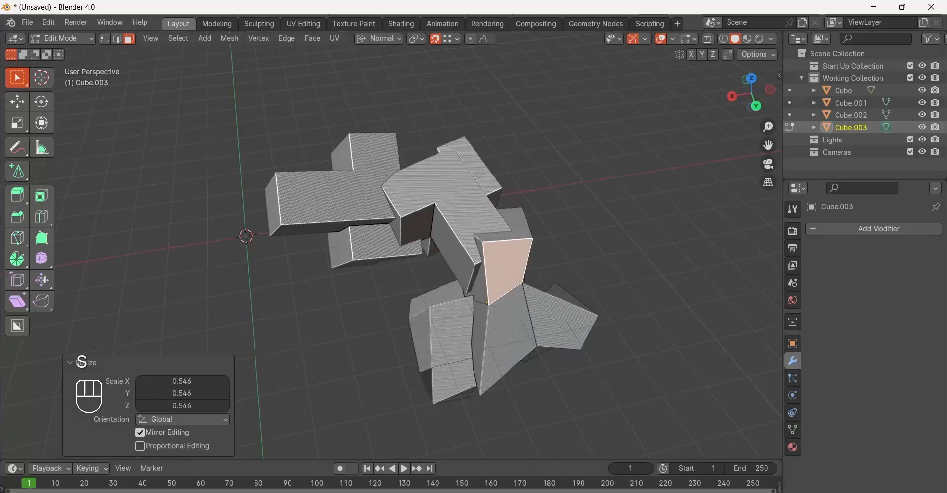
Set the transform orientation to Global and try scaling the front face again.
left_click(379, 38)
left_click(348, 85)
key("s")
right_click(610, 339)
Return the edited copy to Object Mode and deselect it.
middle_click_drag(609, 338, 637, 344)
middle_click_drag(636, 344, 561, 340, "shift")
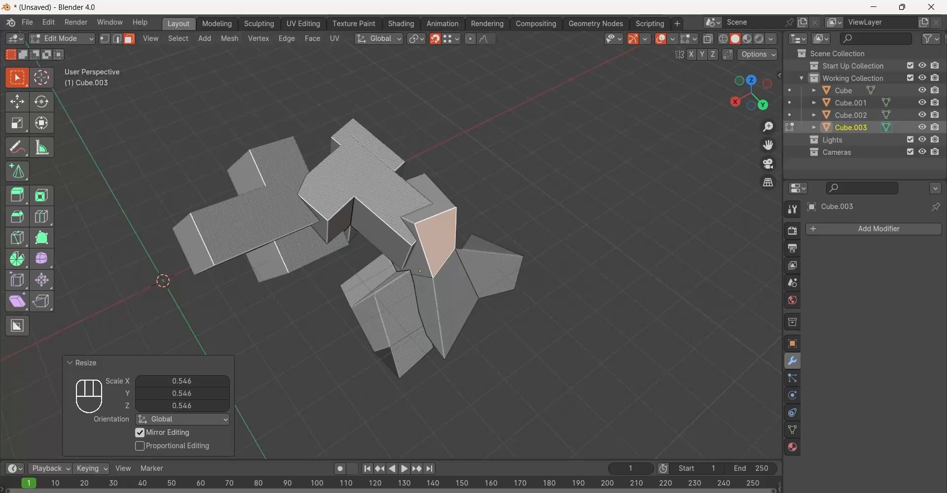
middle_click_drag(513, 296, 403, 324, "shift")
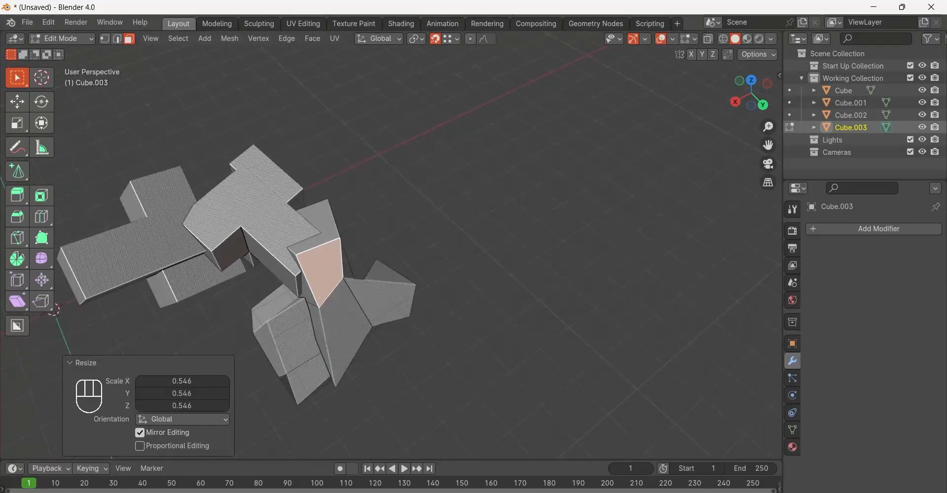
middle_click_drag(346, 272, 587, 263, "shift")
key("Tab")
left_click(641, 207)
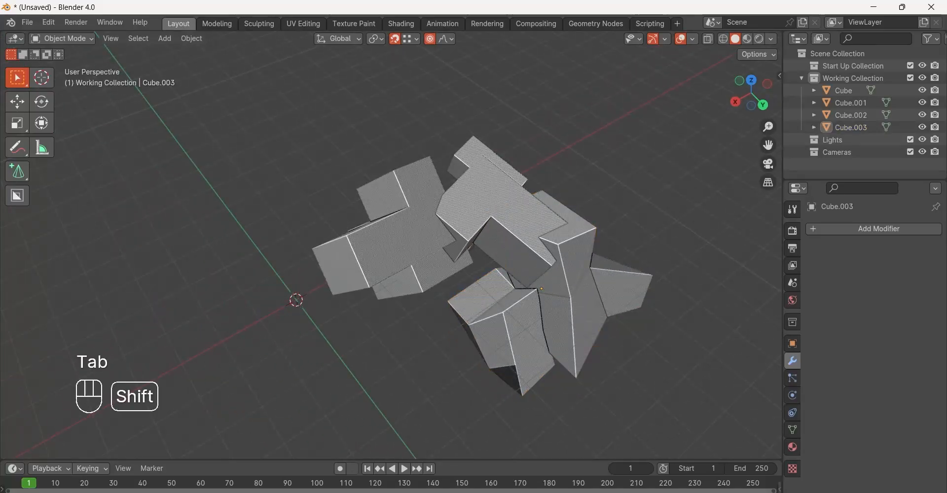
middle_click_drag(641, 207, 627, 221, "shift")
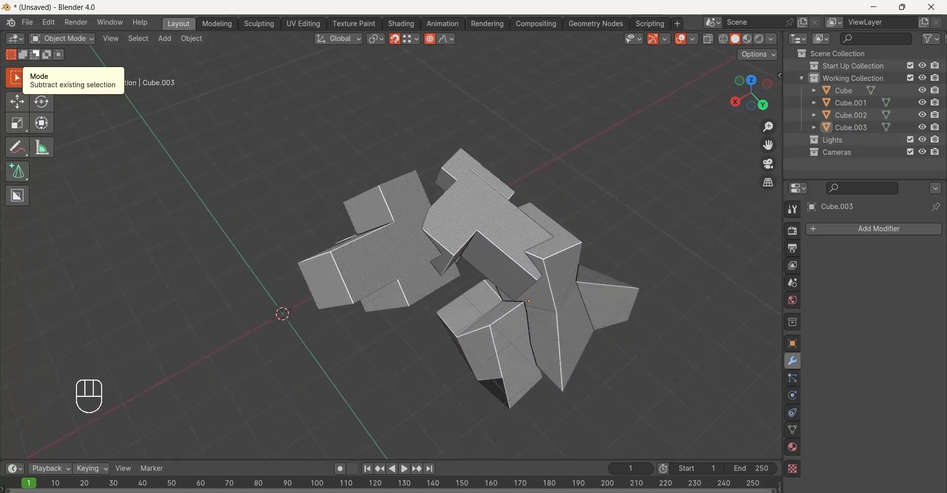
middle_click_drag(395, 247, 382, 254, "shift")
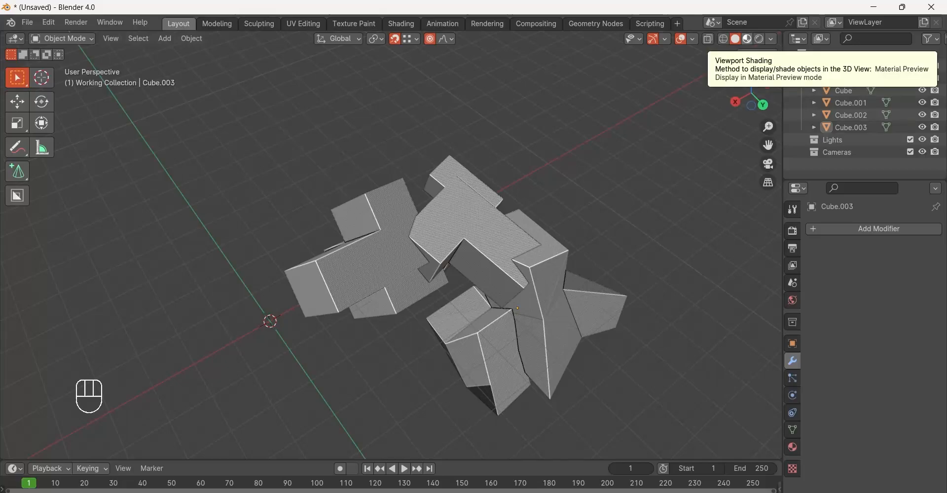
Show the shapes in Material Preview shading and select Cube.002.
left_click(747, 38)
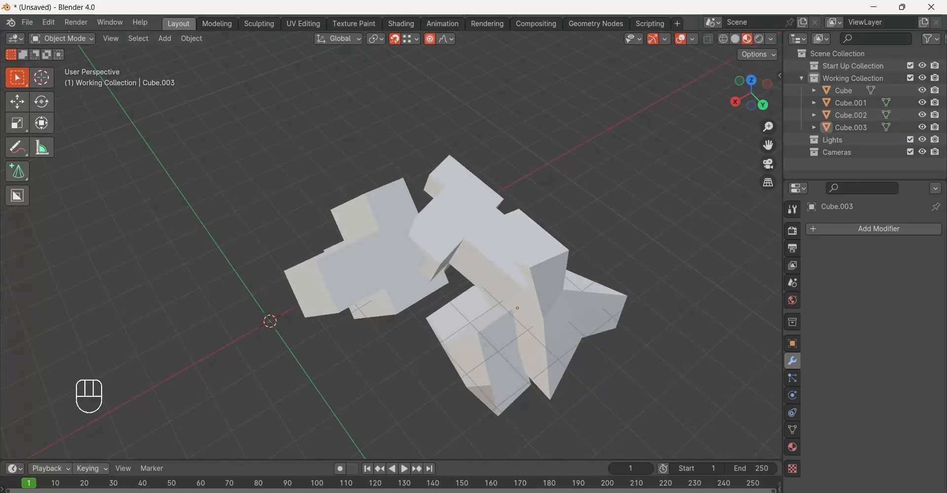
middle_click_drag(537, 362, 407, 304)
left_click(480, 330)
left_click(538, 321)
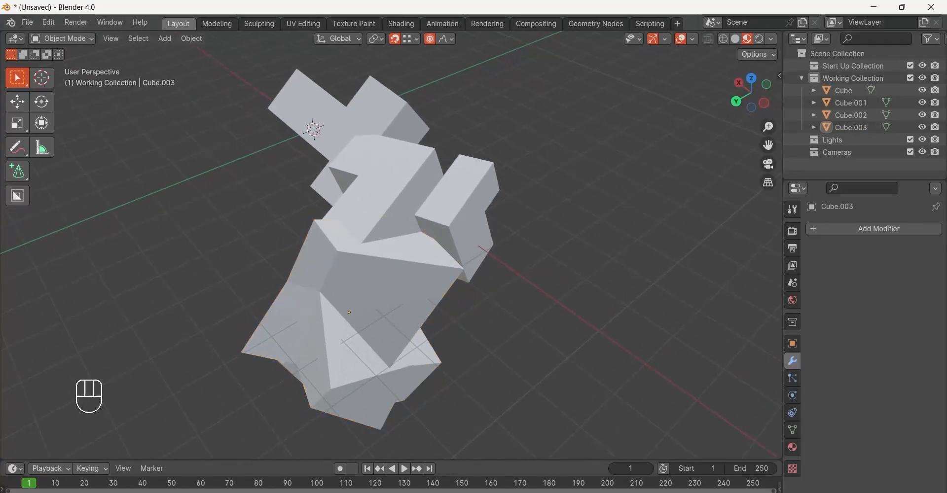
left_click(441, 203)
Examine the shapes and background in Rendered viewport shading, return to Solid shading and clear the selection.
left_click(759, 39)
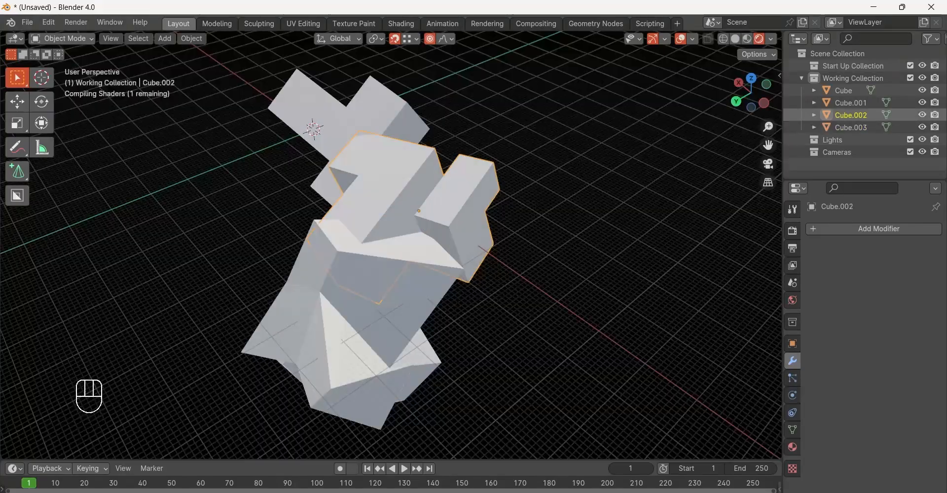
mouse_move(493, 222)
middle_mouse_down()
mouse_move(634, 209)
mouse_move(666, 172)
mouse_move(545, 198)
mouse_move(461, 157)
mouse_move(523, 213)
mouse_move(599, 178)
middle_mouse_up()
scroll(531, 197, "down", 3)
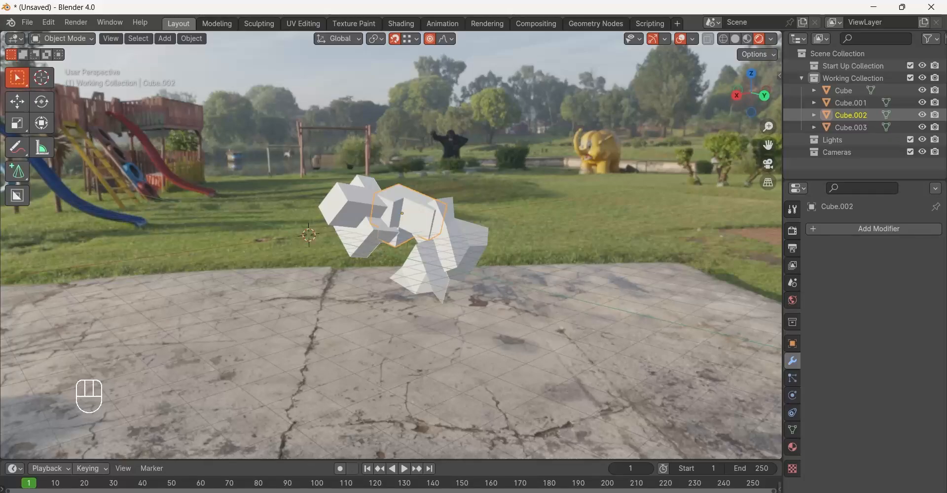
scroll(391, 245, "down", 2)
scroll(391, 245, "up", 3)
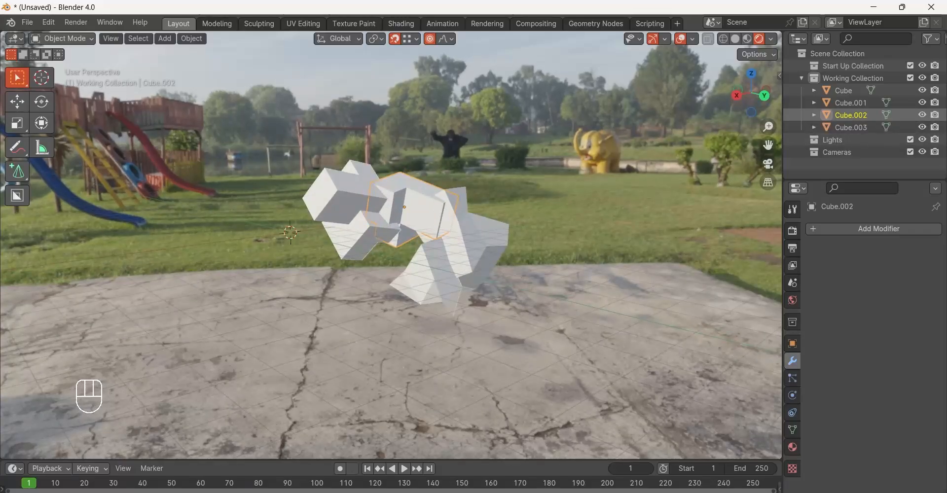
mouse_move(592, 163)
middle_mouse_down()
mouse_move(608, 193)
mouse_move(652, 228)
mouse_move(559, 165)
mouse_move(574, 164)
middle_mouse_up()
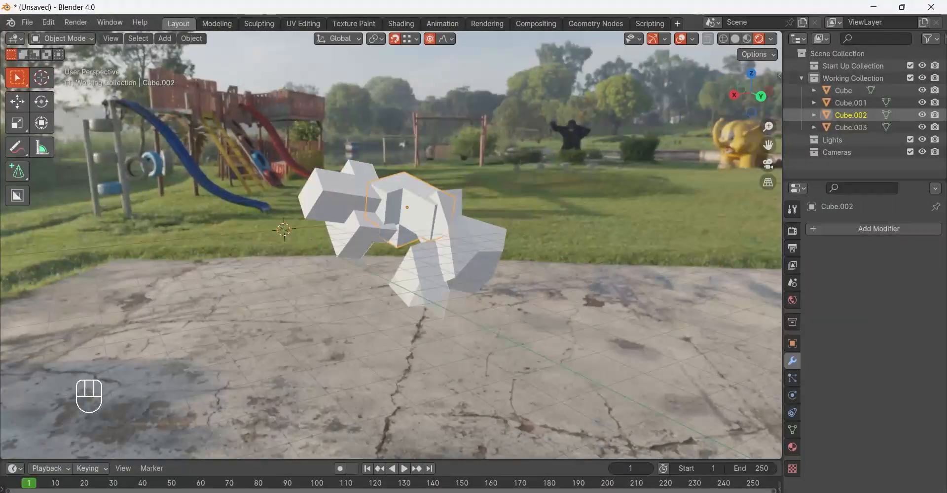
left_click(771, 39)
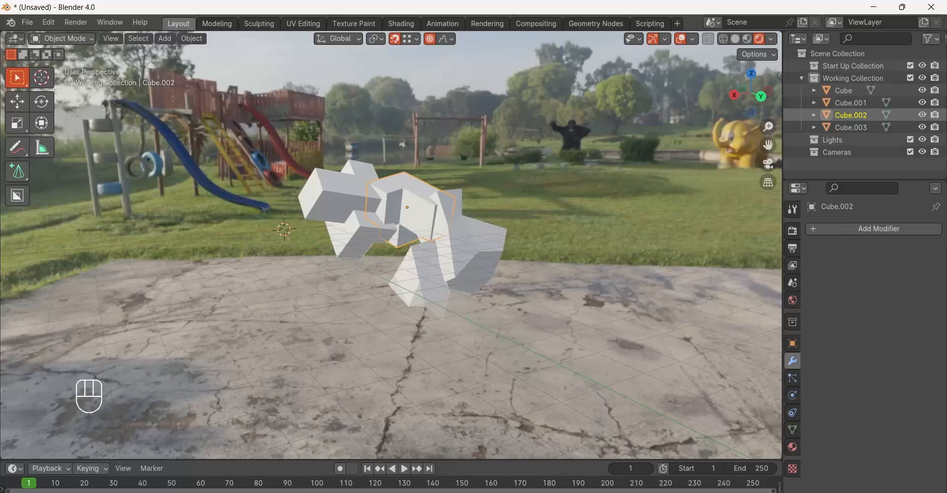
left_click(735, 38)
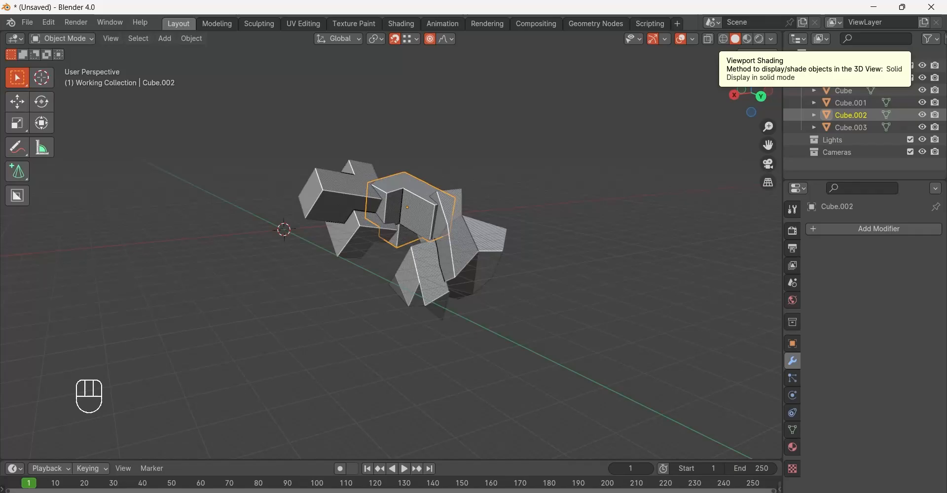
left_click(567, 197)
Select Cube.001 and hide all viewport overlays to compare the plain shapes.
middle_click_drag(542, 212, 645, 244)
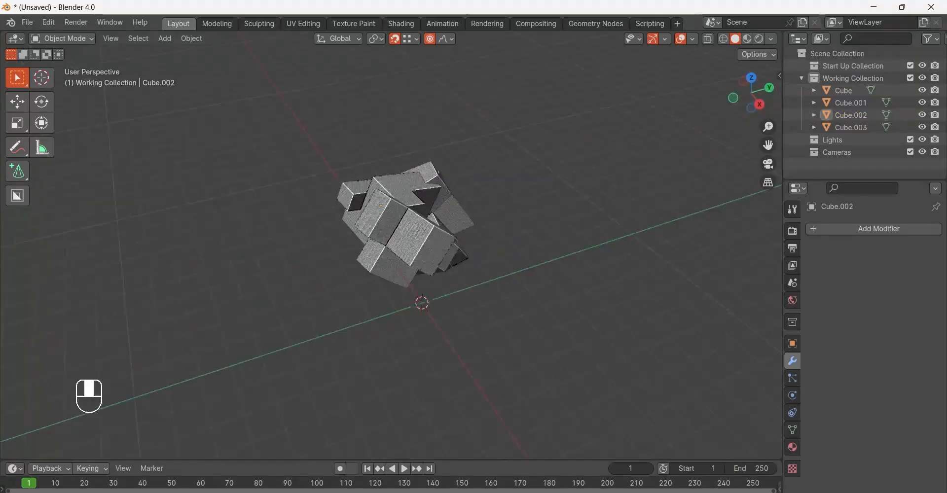
middle_click_drag(382, 290, 395, 275)
left_click(412, 236)
middle_click_drag(411, 236, 442, 269, "shift")
scroll(344, 294, "up", 4)
left_click(665, 38)
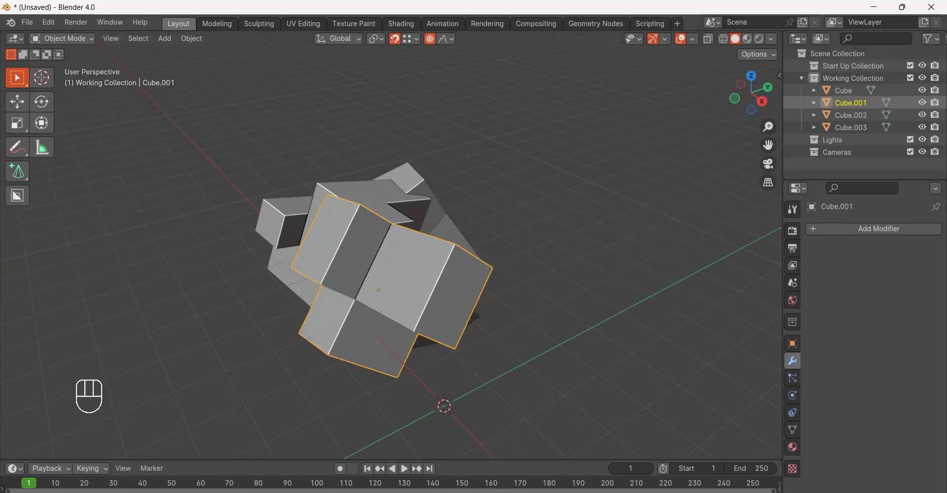
left_click(681, 39)
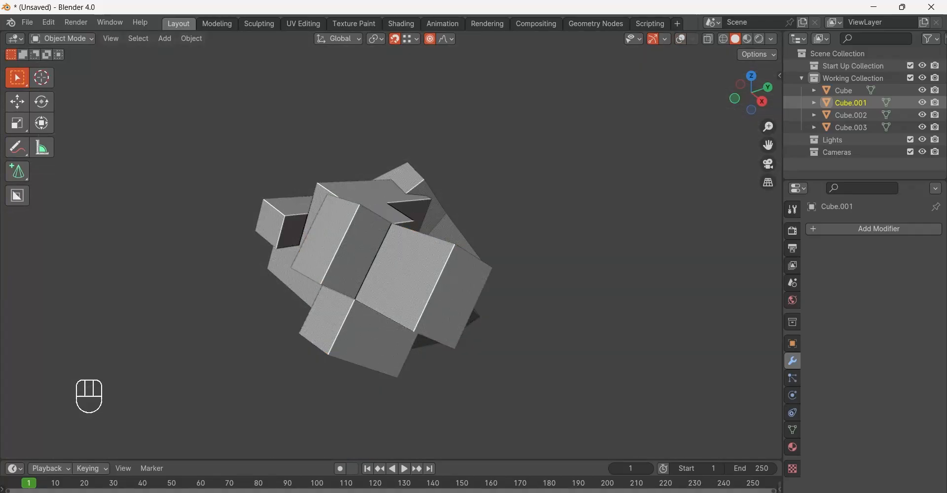
scroll(390, 247, "down", 3)
middle_click_drag(420, 257, 330, 245)
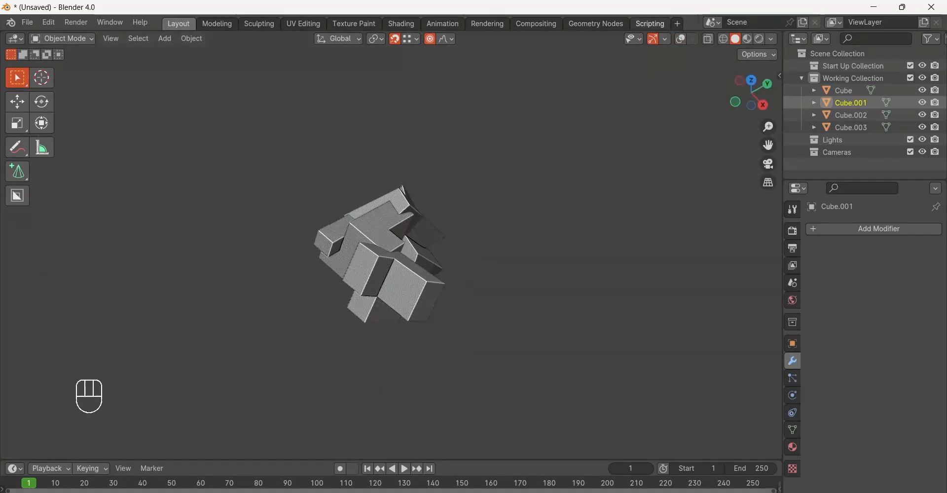
Show the viewport overlays again and toggle the Text Info overlay off and back on in the overlay settings.
left_click(681, 39)
left_click(681, 39)
left_click(681, 39)
left_click(692, 39)
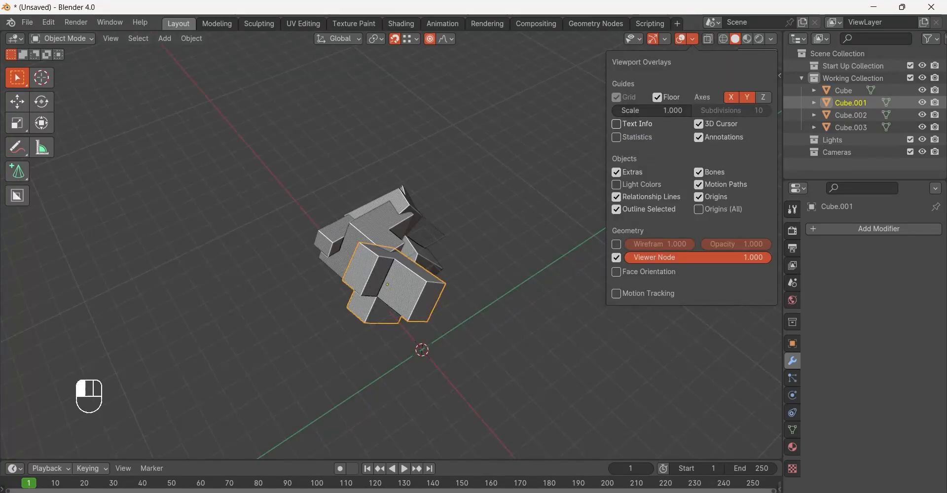
left_click(698, 123)
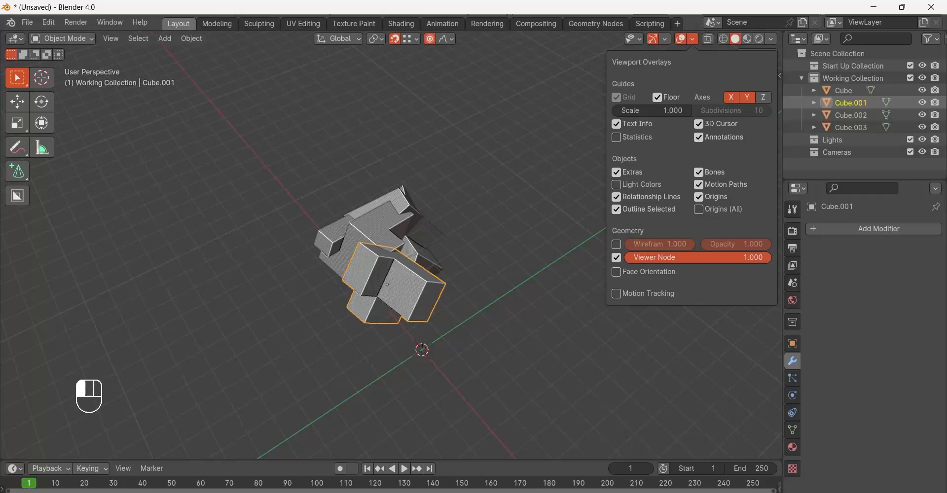
Turn off the Viewer Node overlay and turn on the Face Orientation overlay.
left_click(616, 257)
left_click(616, 257)
left_click(616, 257)
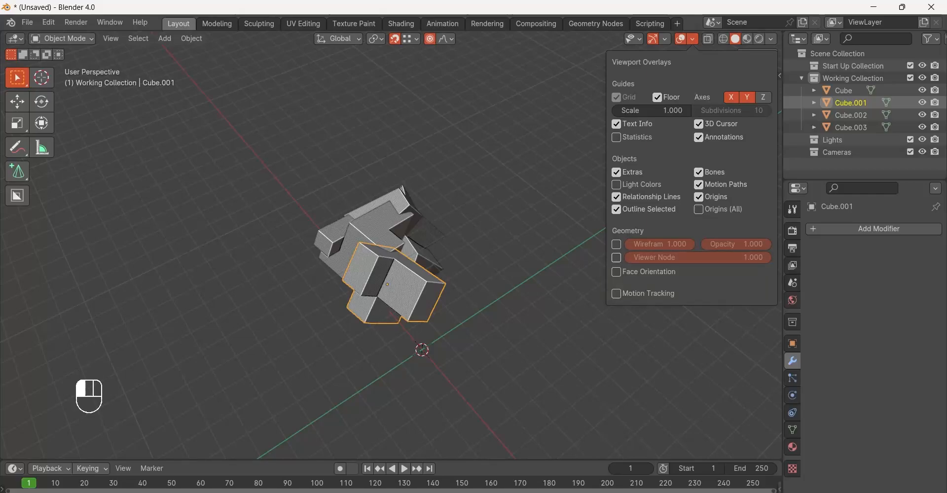
left_click(616, 257)
left_click(617, 257)
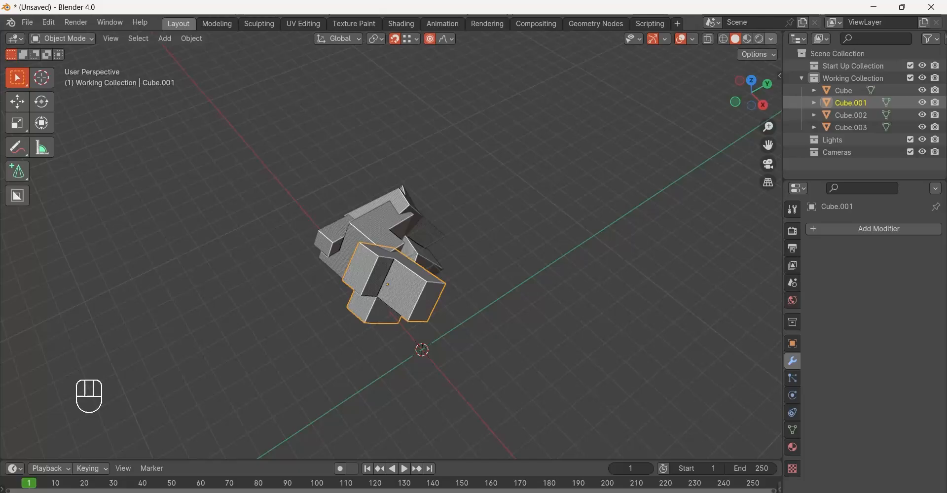
left_click(693, 38)
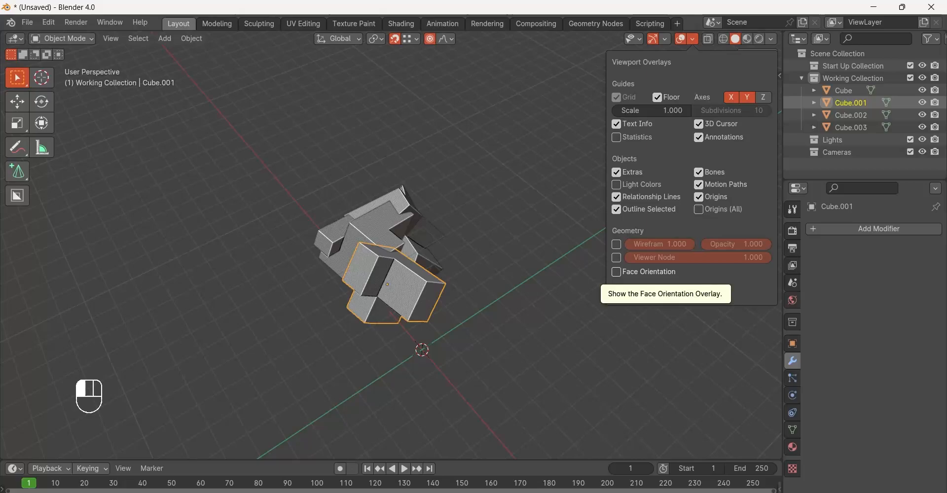
left_click(617, 272)
Examine the face orientation colours on the shapes up close and from several angles.
middle_click_drag(494, 295, 401, 254)
scroll(420, 225, "up", 7)
scroll(420, 225, "down", 3)
scroll(244, 249, "down", 5)
scroll(400, 254, "up", 6)
scroll(391, 245, "up", 5)
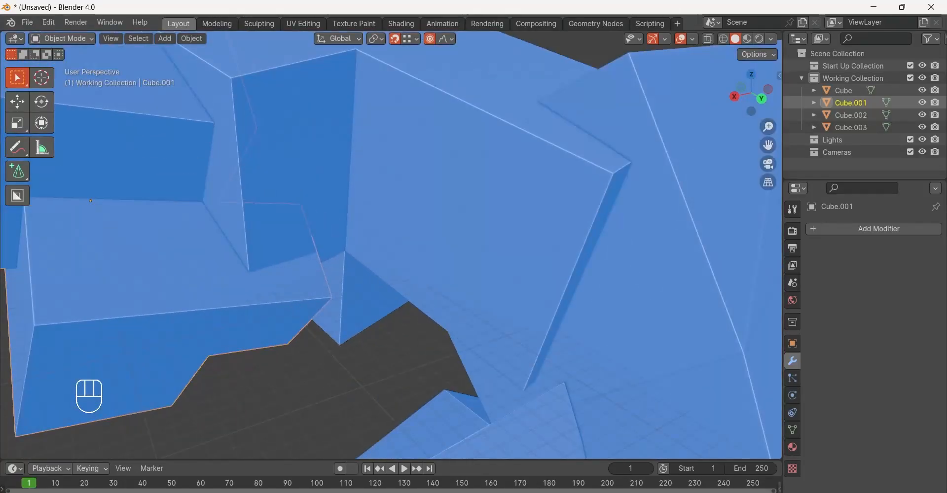
scroll(391, 244, "down", 2)
scroll(391, 245, "up", 2)
scroll(391, 245, "down", 1)
middle_click_drag(391, 245, 207, 262)
scroll(339, 262, "up", 6)
scroll(297, 262, "down", 7)
middle_click_drag(209, 201, 208, 214)
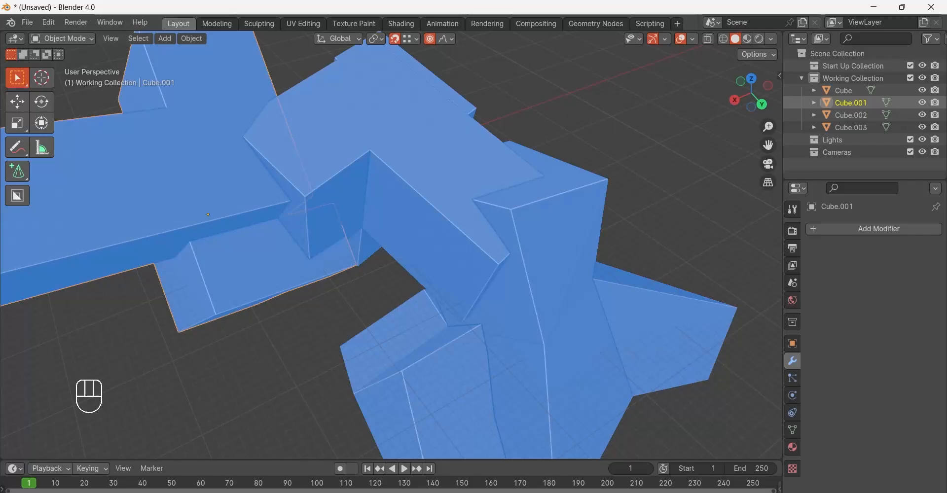
scroll(391, 245, "down", 5)
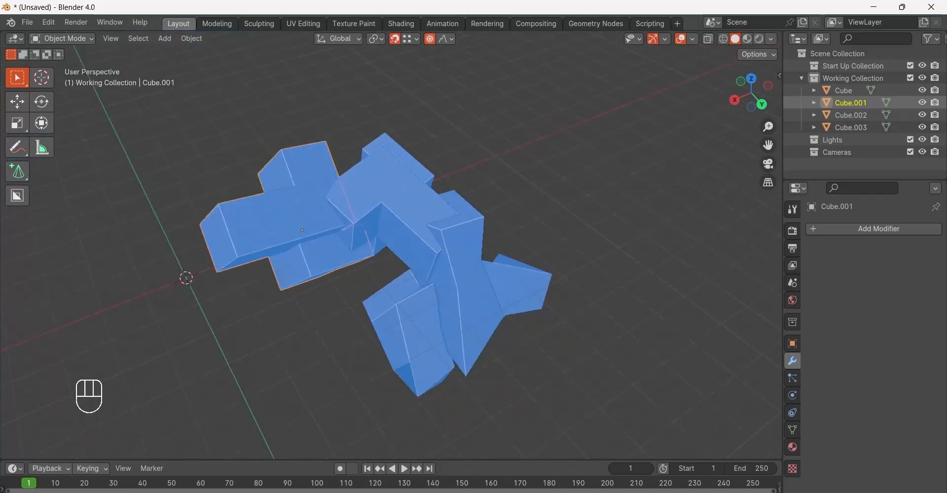
middle_click_drag(444, 256, 468, 231)
scroll(391, 245, "up", 3)
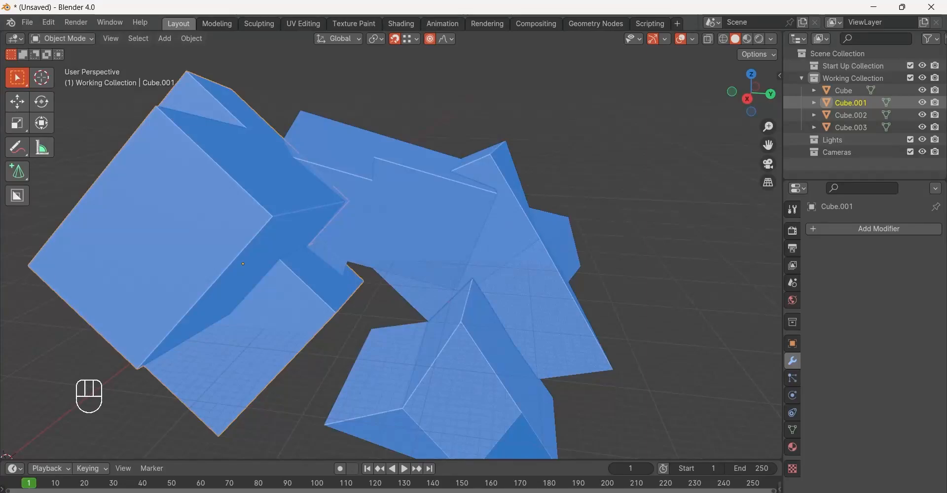
middle_click_drag(243, 264, 245, 271, "shift")
Put Cube.002 in Edit Mode and reverse the normal of its upper face by recalculating normals to the inside.
left_click(324, 213)
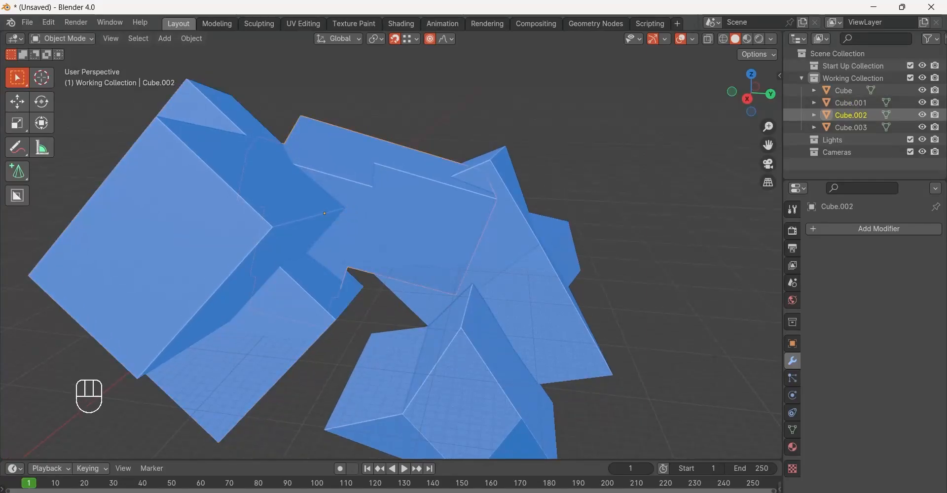
key("Tab")
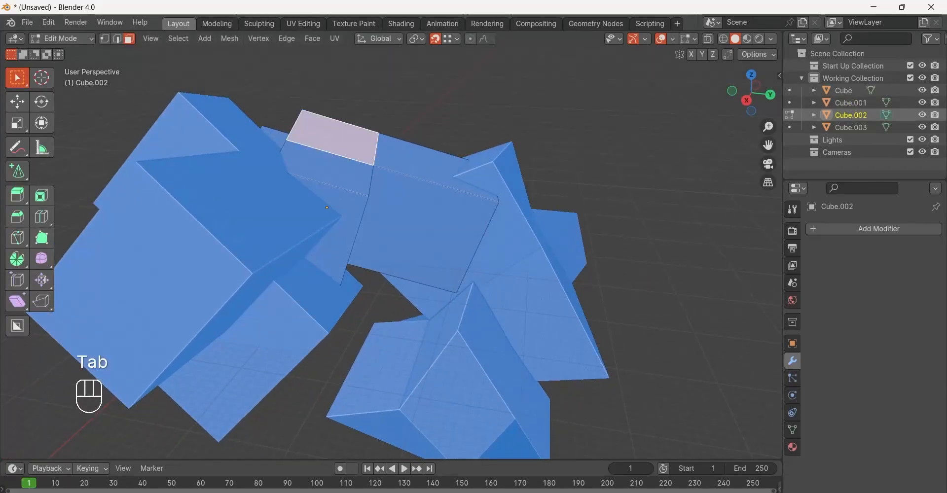
key("shift+n")
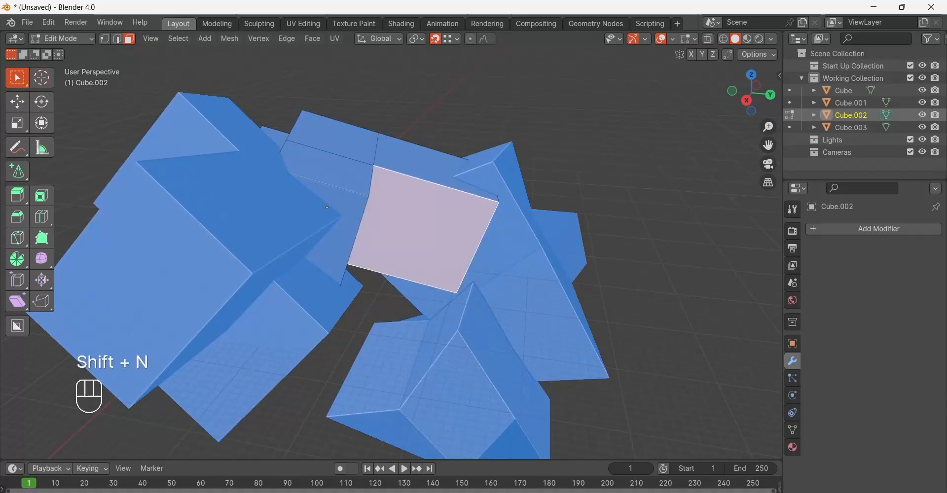
key("ctrl+shift+n")
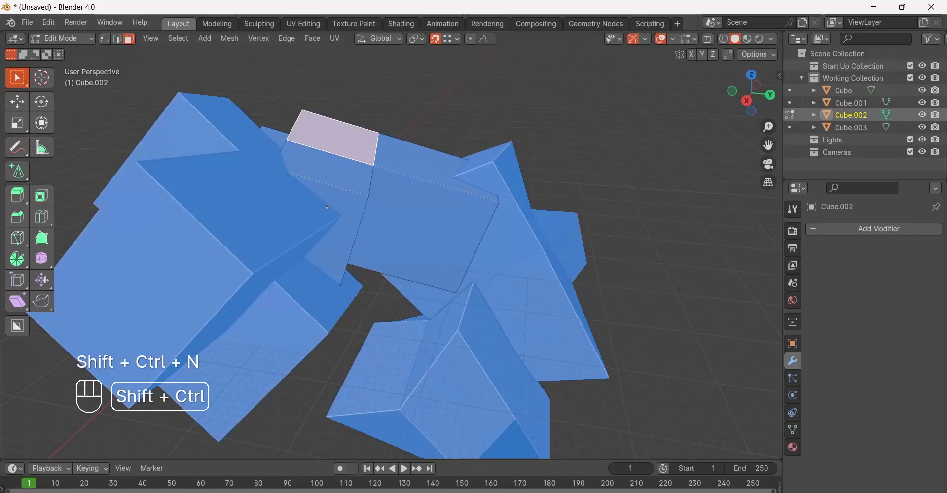
key("ctrl+shift+n")
middle_click_drag(424, 197, 326, 236)
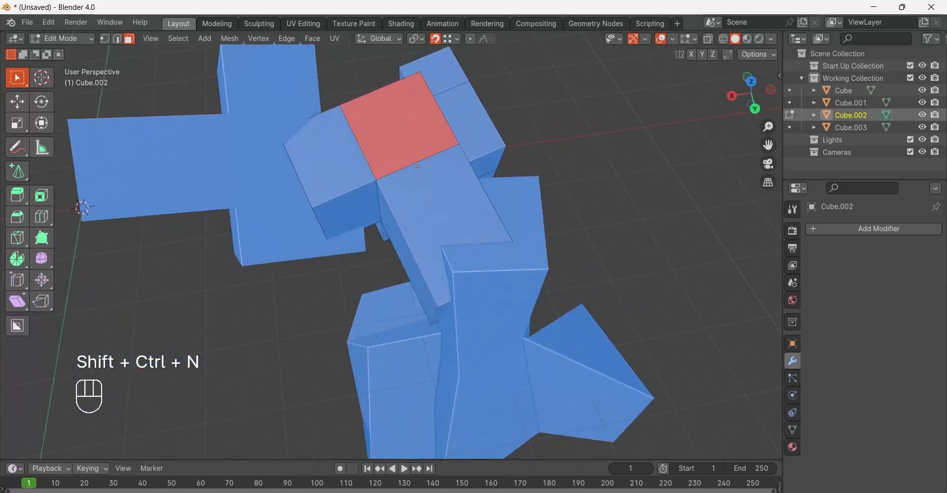
middle_click_drag(417, 166, 419, 168, "shift")
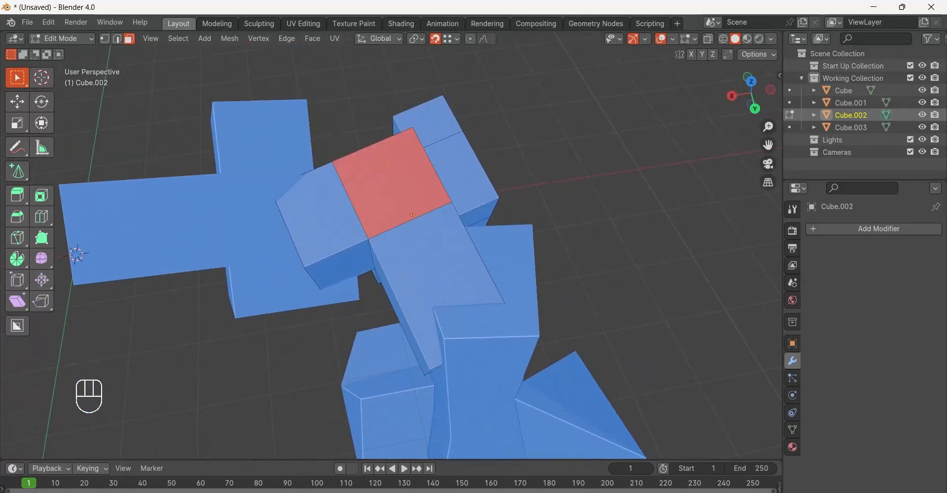
Inspect the reversed red face of Cube.002 from different angles, selecting and deselecting it.
middle_click_drag(316, 195, 375, 186)
left_click(374, 185)
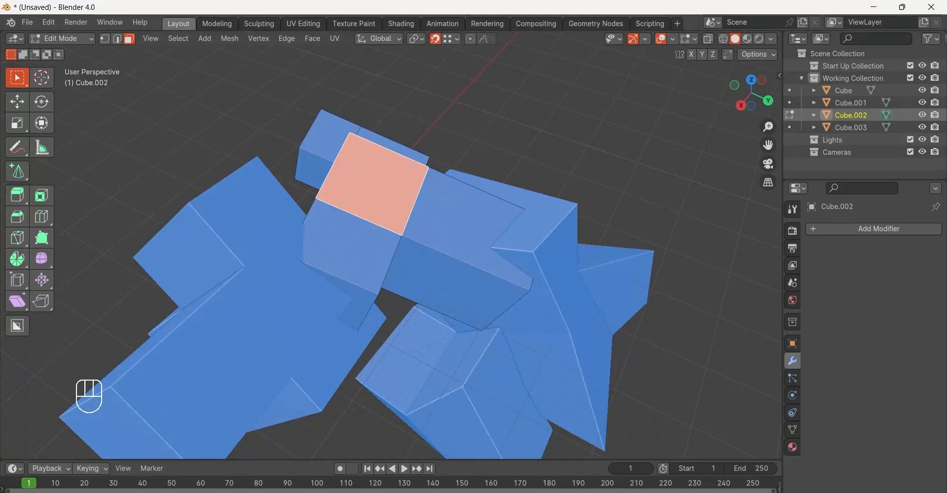
mouse_move(371, 219)
middle_mouse_down()
mouse_move(399, 212)
mouse_move(345, 232)
mouse_move(395, 211)
mouse_move(378, 210)
middle_mouse_up()
scroll(377, 209, "up", 3)
left_click(378, 209, "shift")
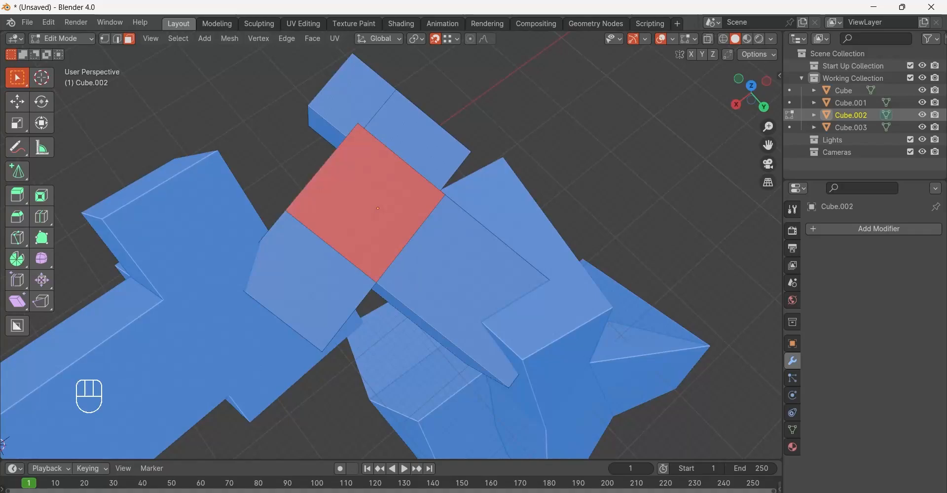
left_click(378, 208, "shift")
scroll(378, 209, "down", 1)
middle_click_drag(378, 208, 384, 168)
Select the reversed face of Cube.002, recalculate its normals with Inside turned off, check neighbouring faces and clear the selection.
left_click(474, 158)
left_click(377, 235)
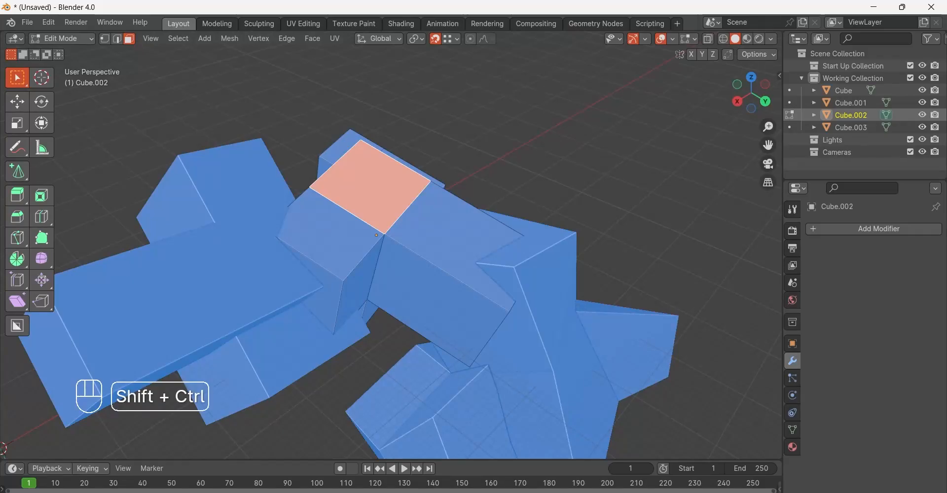
key("ctrl+shift+n")
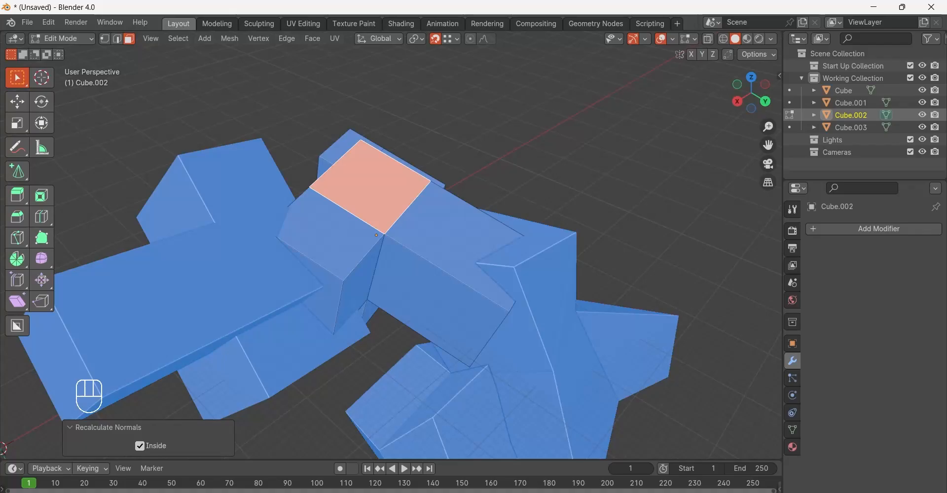
left_click(139, 445)
left_click(371, 189)
left_click(447, 233)
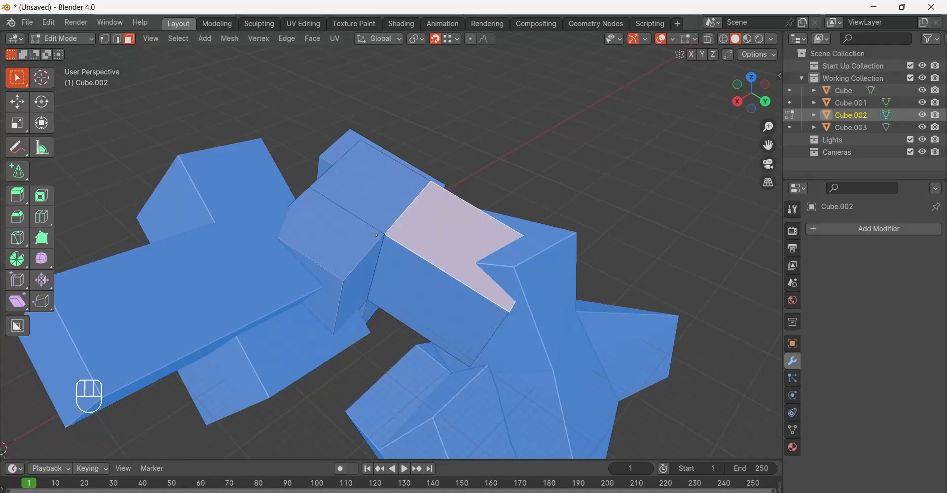
left_click(371, 187)
left_click(331, 233)
left_click(291, 148)
scroll(375, 246, "down", 2)
mouse_move(375, 247)
middle_mouse_down()
mouse_move(379, 197)
mouse_move(374, 224)
middle_mouse_up()
Turn off the Face Orientation overlay in the viewport overlay settings.
left_click(771, 39)
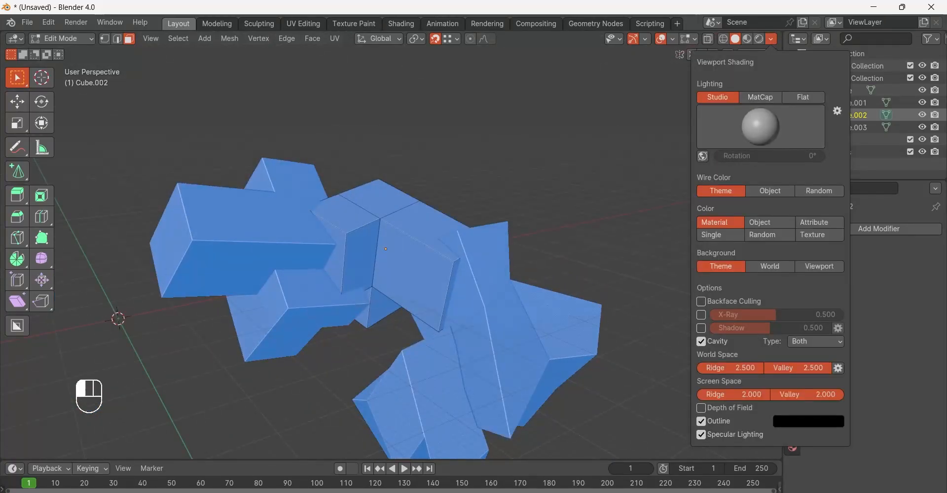
mouse_move(689, 39)
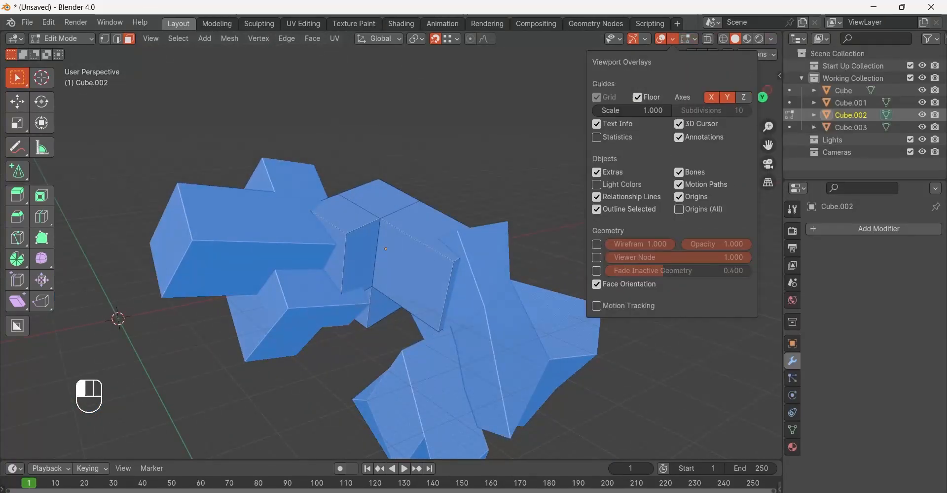
left_click(672, 39)
left_click(597, 284)
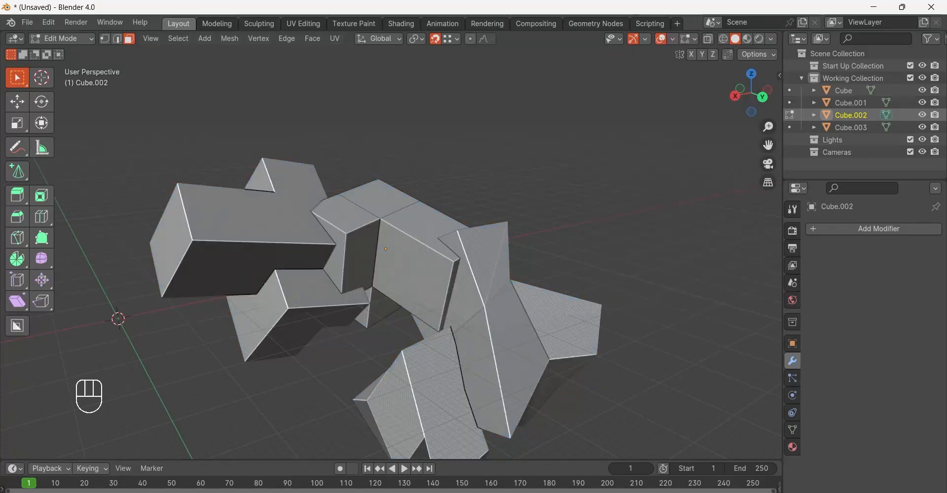
Return Cube.002 to Object Mode.
middle_click_drag(395, 247, 636, 259)
middle_click_drag(394, 262, 540, 249)
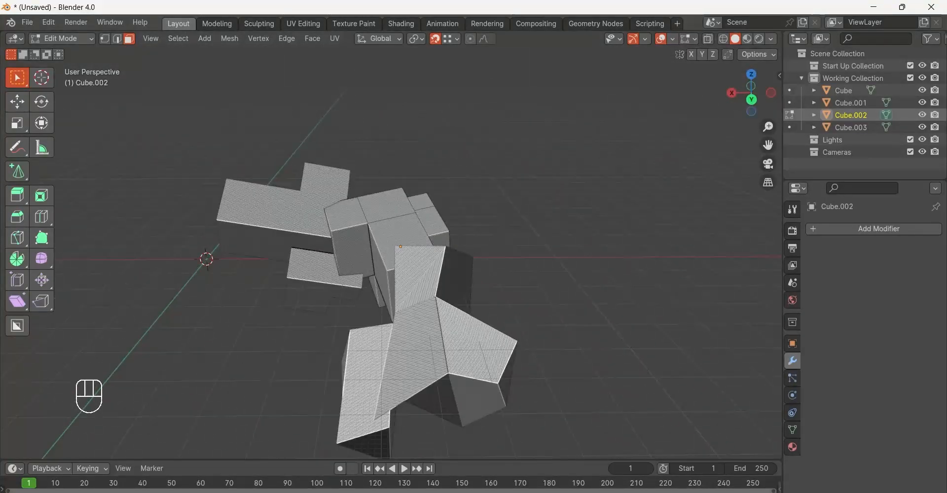
key("Tab")
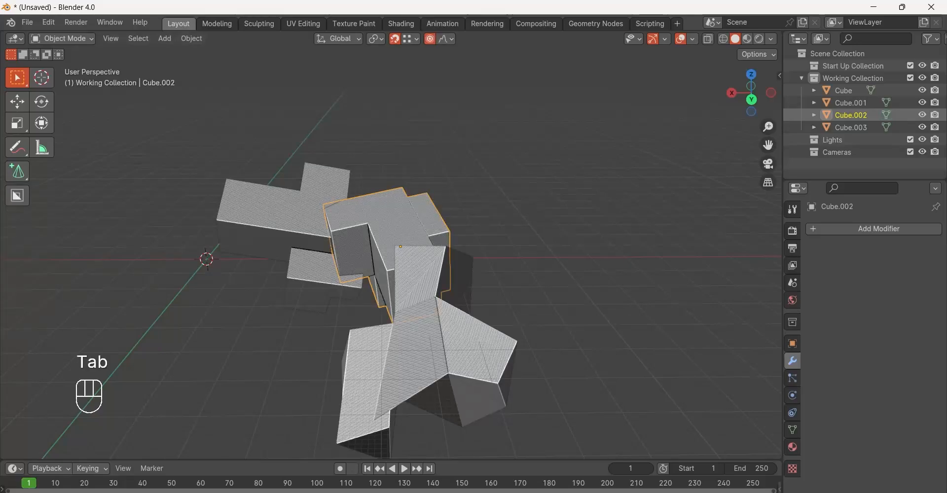
middle_click_drag(394, 261, 384, 259, "shift")
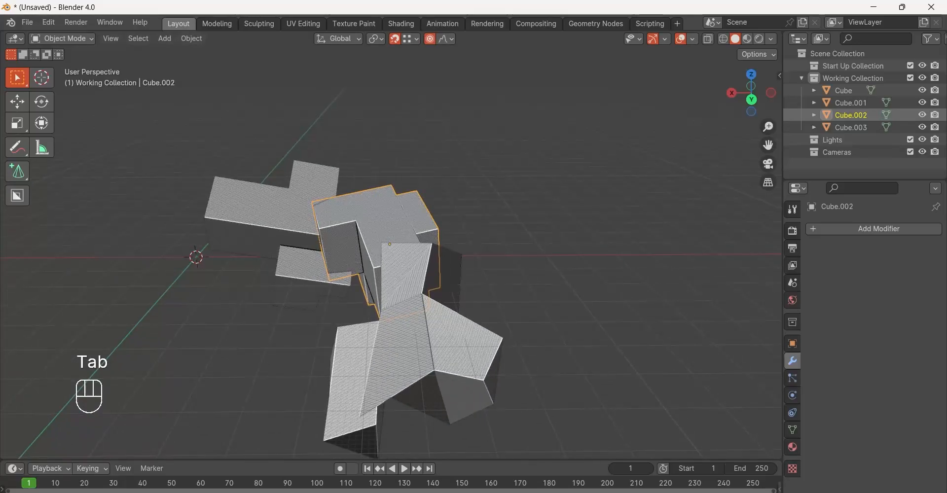
middle_click_drag(394, 261, 393, 258, "shift")
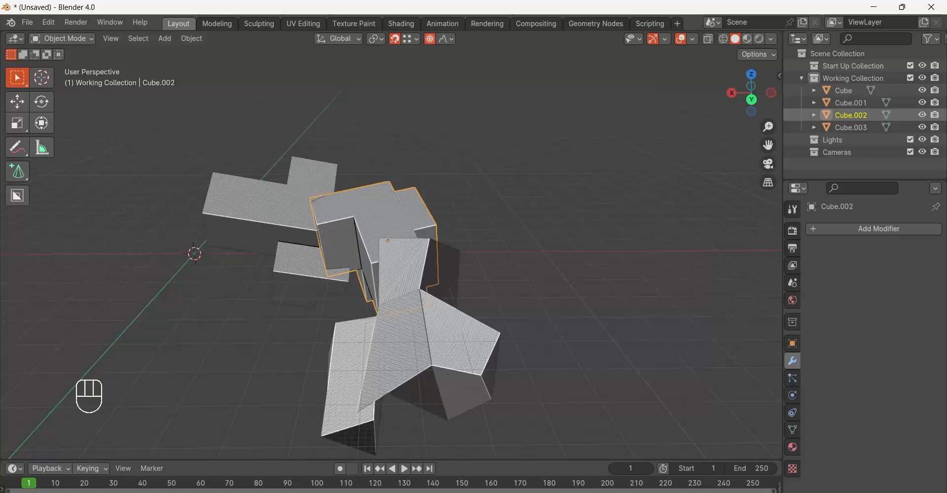